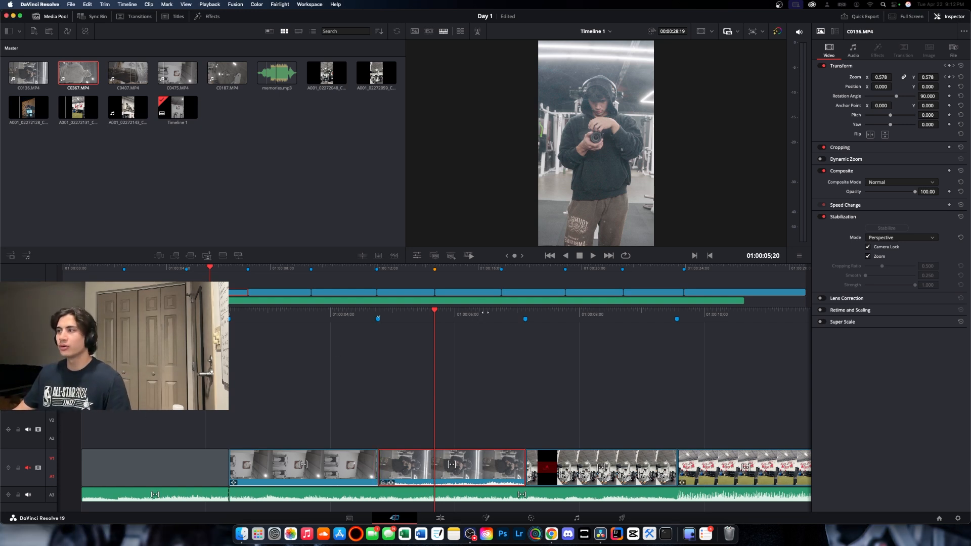
- Find the wall clock clip C0475.MP4 in the timeline and open it on the Color page at its first frame
{"action": "left_click_drag", "start_coordinate": [481, 314], "coordinate": [580, 314]}
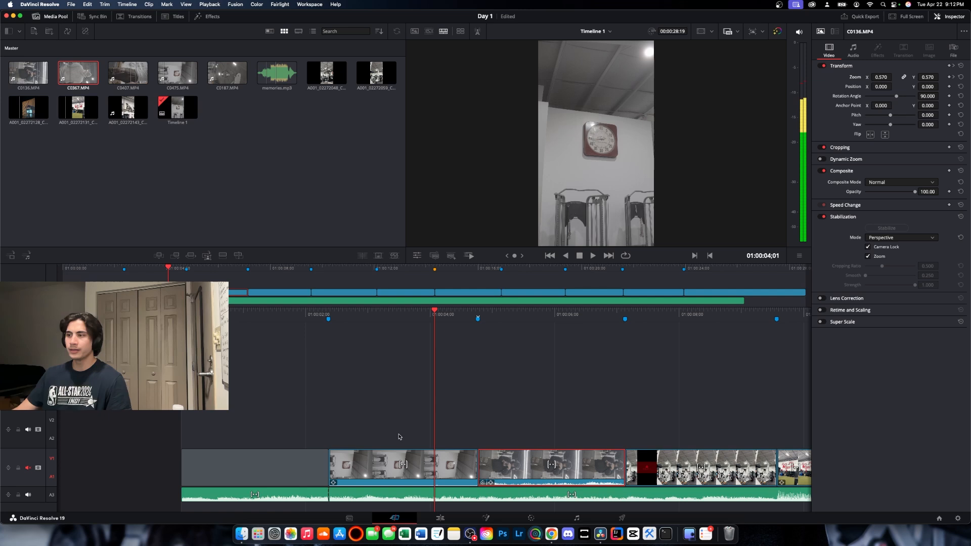
{"action": "left_click", "coordinate": [404, 461]}
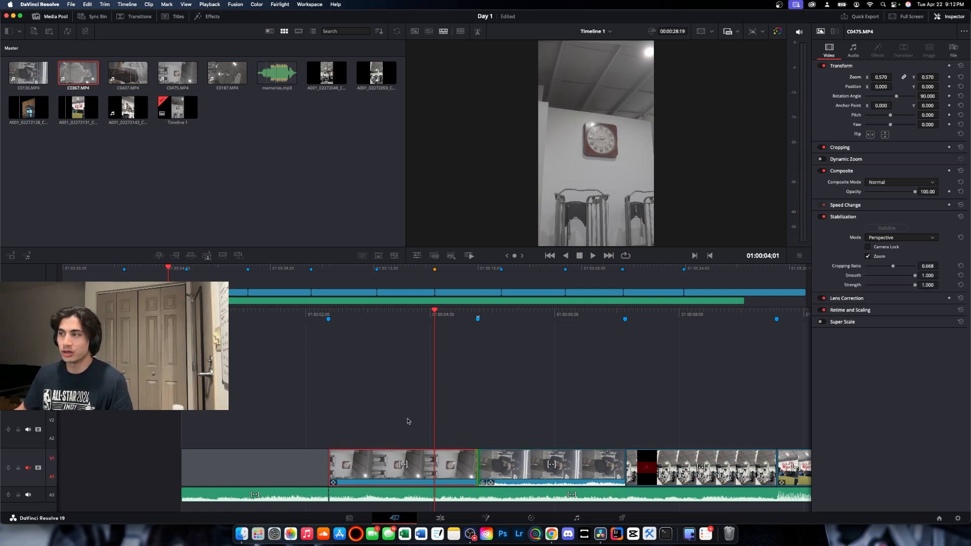
{"action": "left_click_drag", "start_coordinate": [609, 314], "coordinate": [349, 314]}
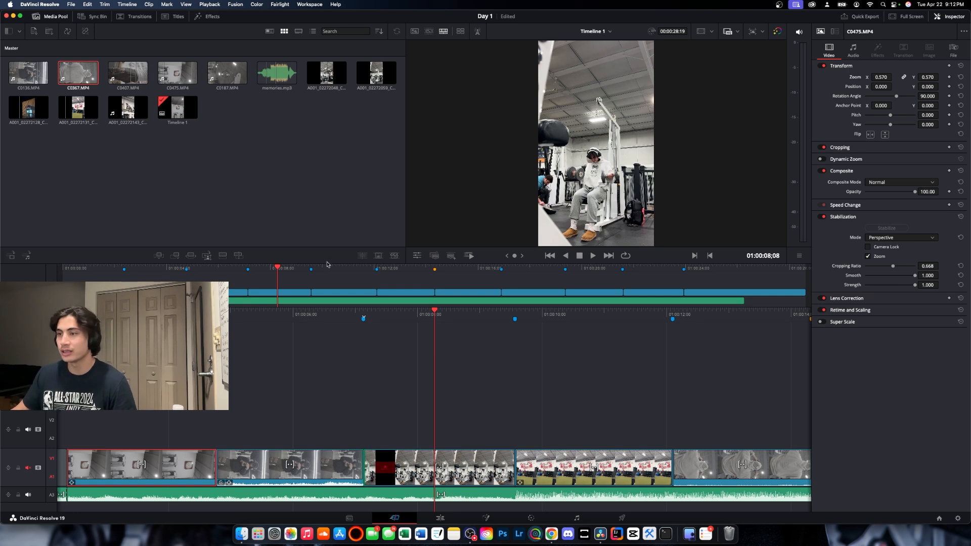
{"action": "left_click_drag", "start_coordinate": [369, 315], "coordinate": [516, 317]}
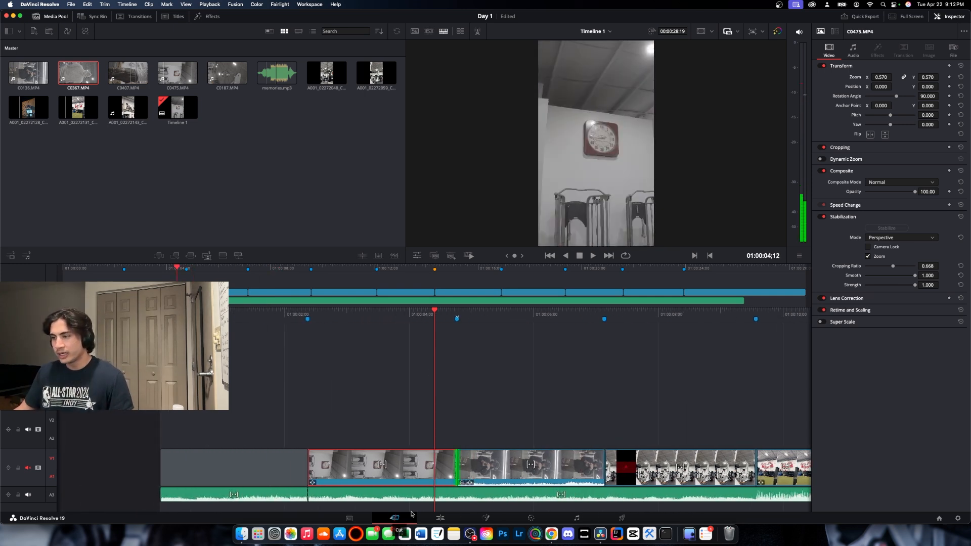
{"action": "left_click", "coordinate": [532, 518]}
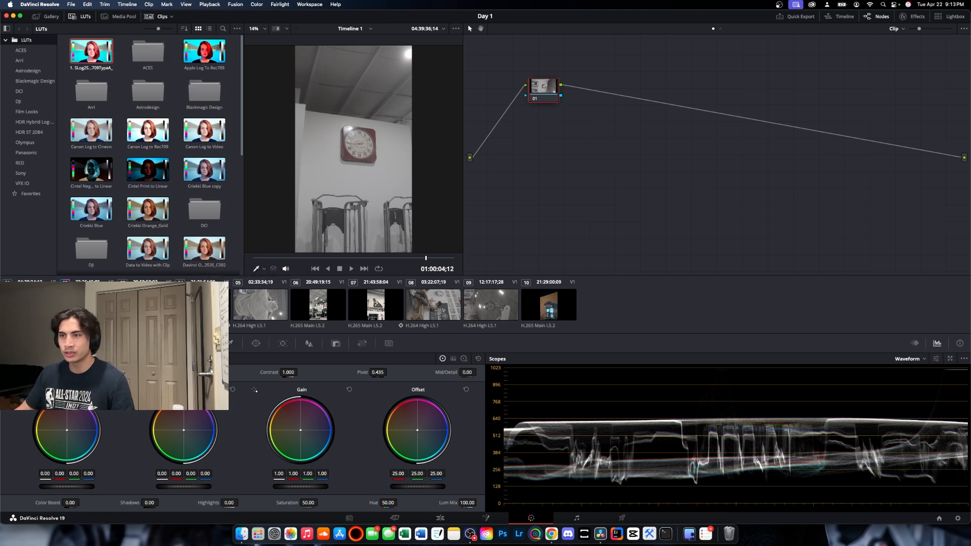
{"action": "key", "text": "Down"}
{"action": "key", "text": "Up"}
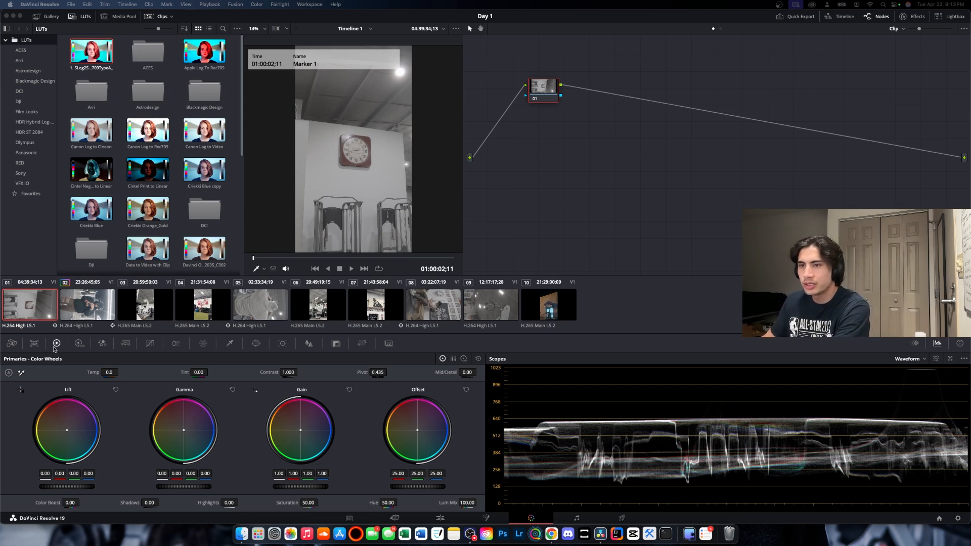
{"action": "left_click", "coordinate": [79, 343]}
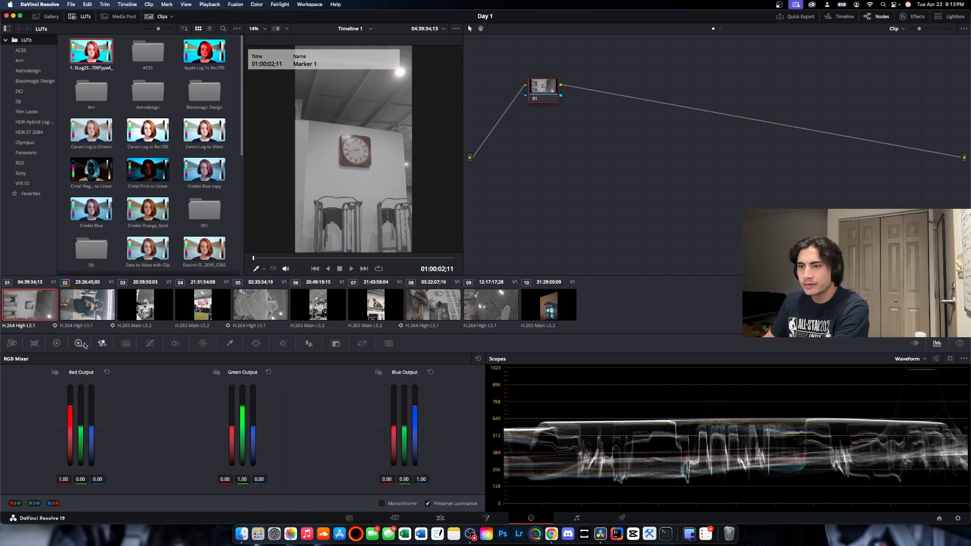
{"action": "left_click", "coordinate": [58, 344]}
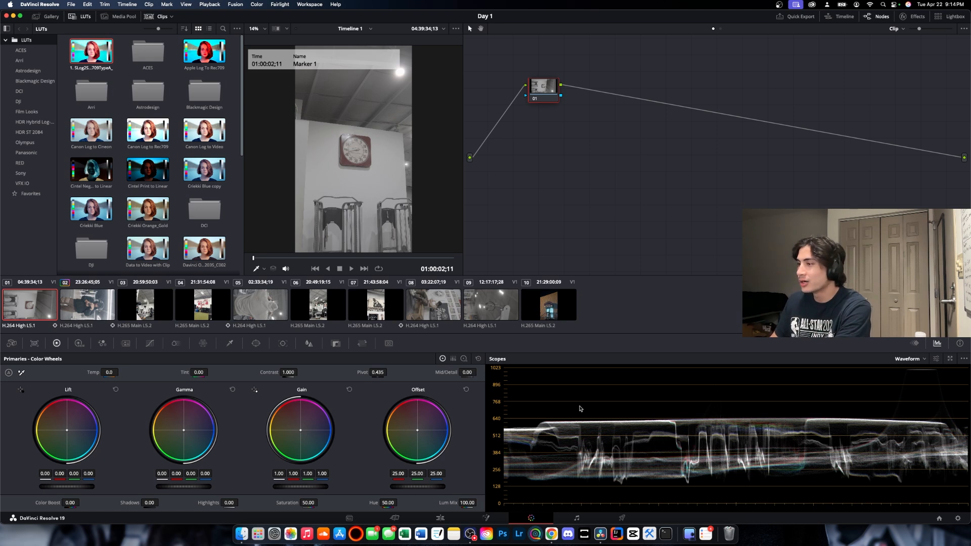
{"action": "left_click", "coordinate": [920, 360]}
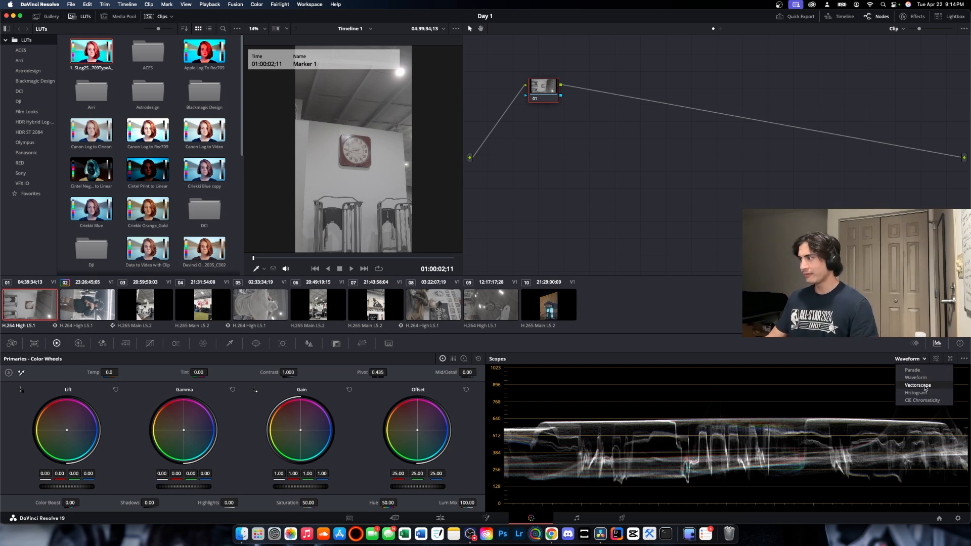
{"action": "left_click", "coordinate": [695, 390]}
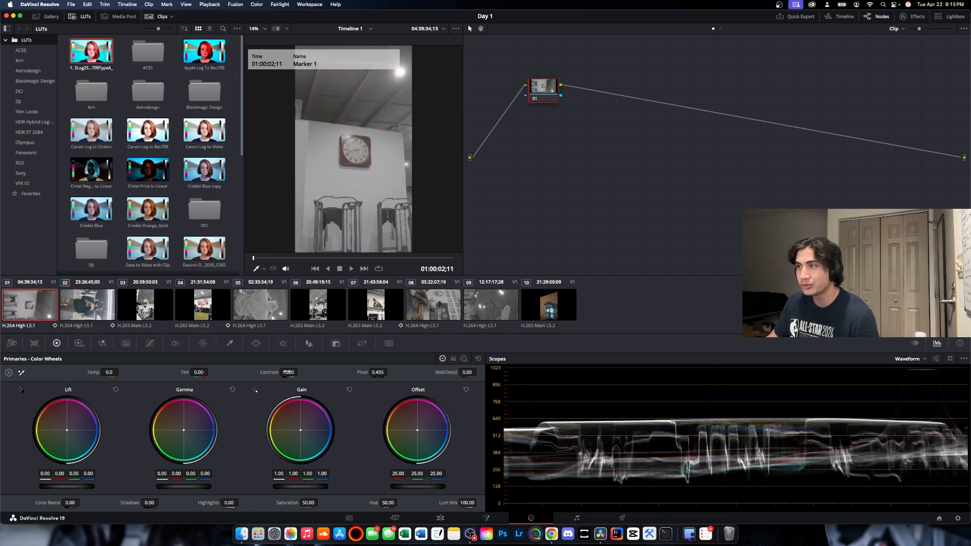
- Try a manual grade on the clock clip with contrast 1.502, saturation 80.40, highlights -2.50 and shadows -6.00
{"action": "left_click_drag", "start_coordinate": [300, 372], "coordinate": [299, 372]}
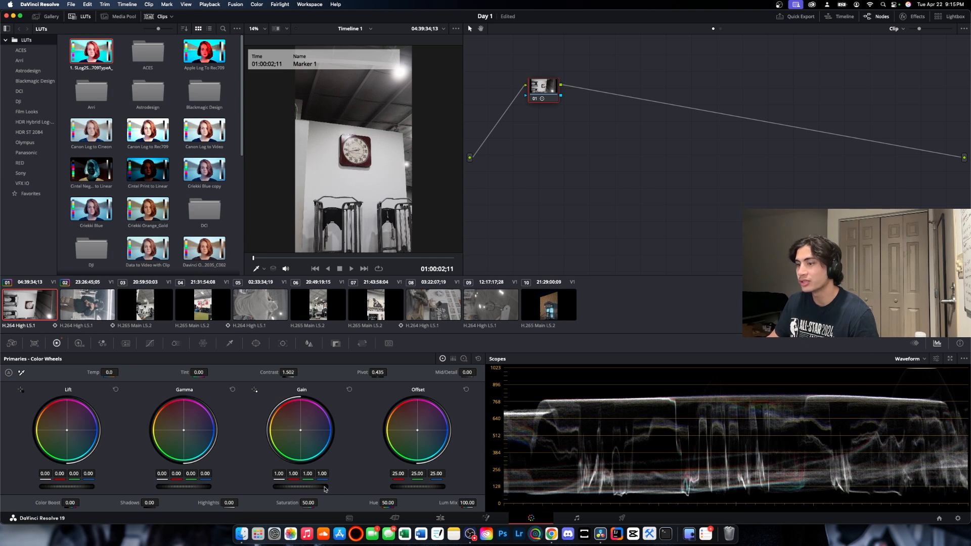
{"action": "left_click_drag", "start_coordinate": [309, 501], "coordinate": [319, 502]}
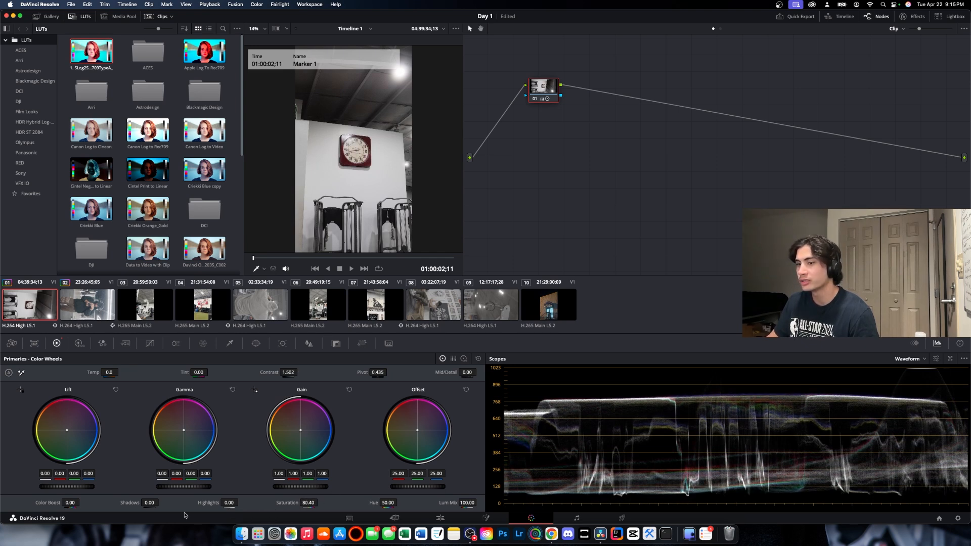
{"action": "left_click_drag", "start_coordinate": [242, 506], "coordinate": [241, 502]}
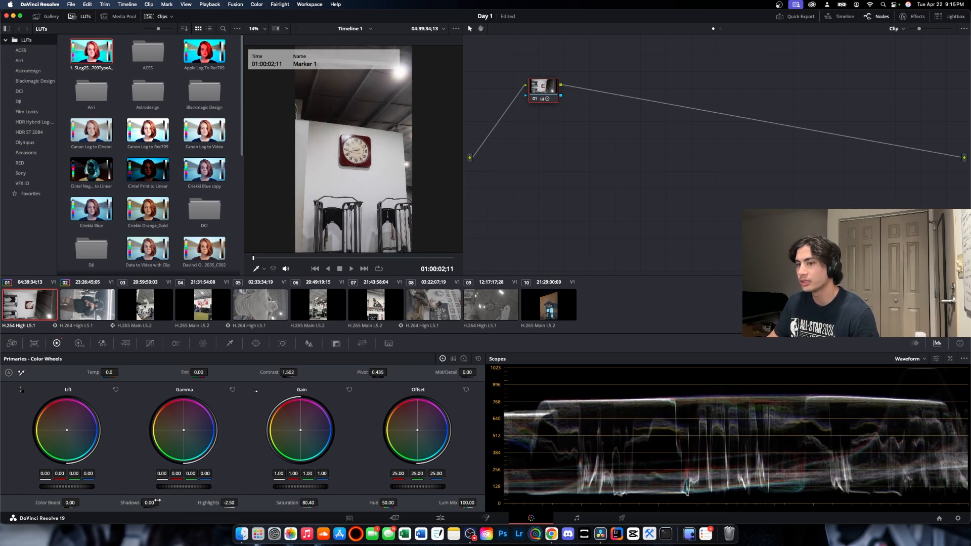
{"action": "left_click_drag", "start_coordinate": [157, 501], "coordinate": [161, 503]}
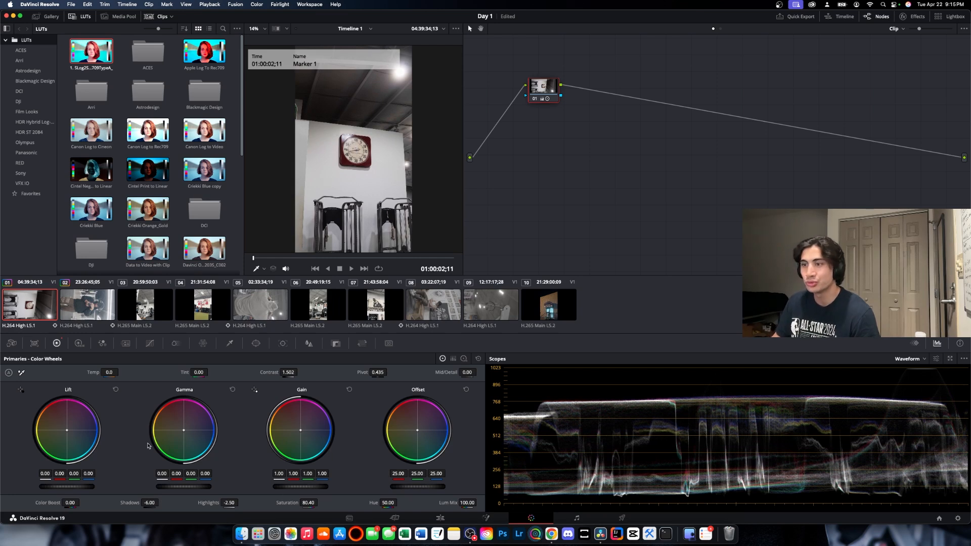
- Undo the trial grade on the clock clip and reset its contrast to 1
{"action": "key", "text": "super+z"}
{"action": "key", "text": "super+z"}
{"action": "key", "text": "super+z"}
{"action": "key", "text": "super+z"}
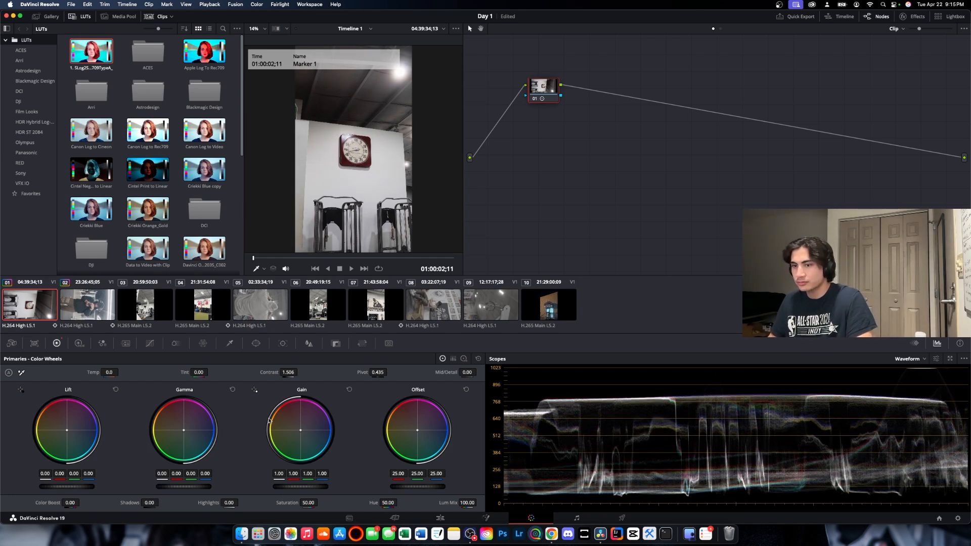
{"action": "double_click", "coordinate": [292, 372]}
{"action": "type", "text": "1"}
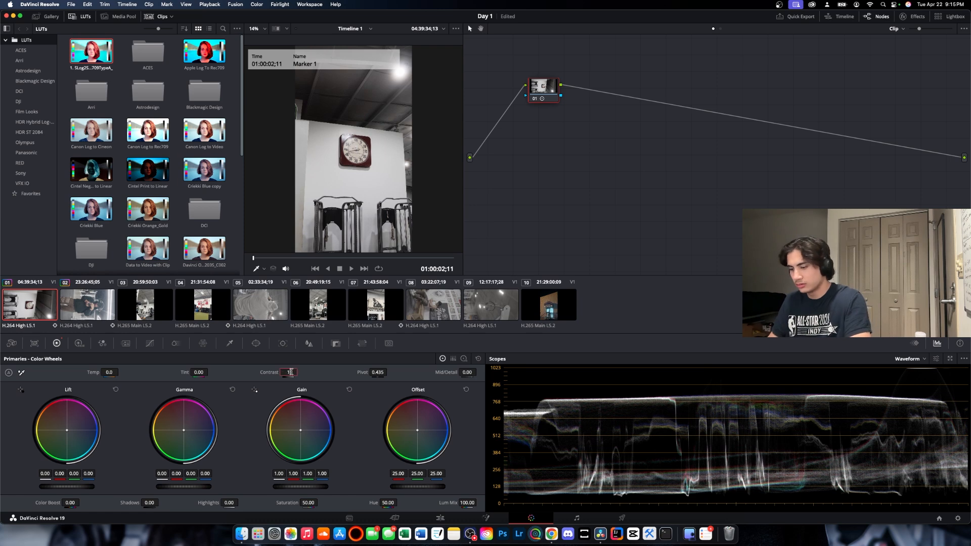
{"action": "key", "text": "Return"}
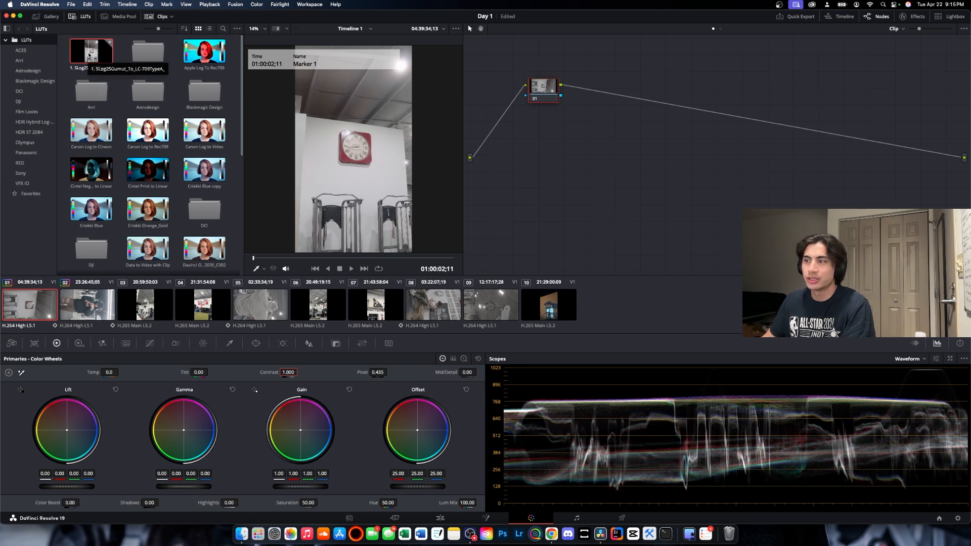
- Apply the SLog2SGumut_To_LC-709TypeA LUT to the clock clip's node and white-balance it by sampling the white wall
{"action": "left_click_drag", "start_coordinate": [88, 52], "coordinate": [548, 99]}
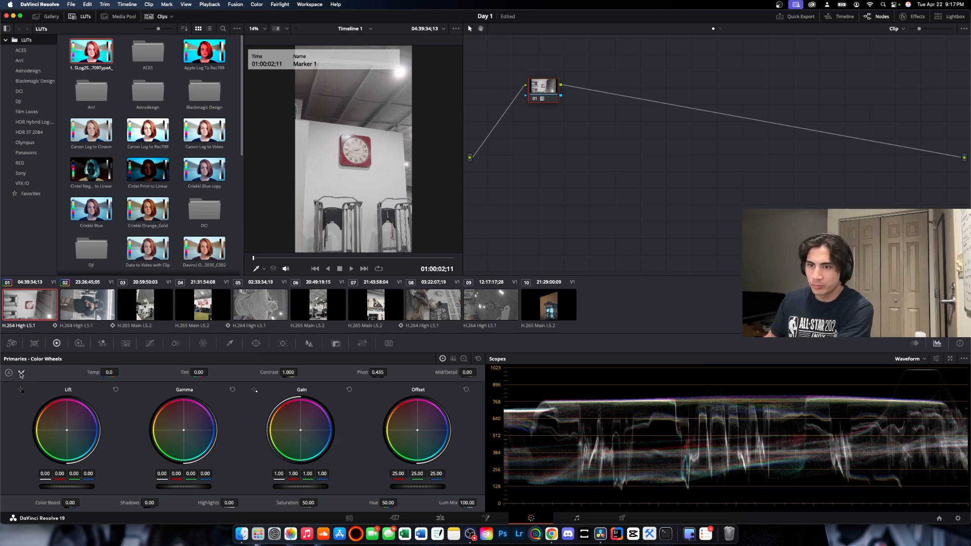
{"action": "left_click", "coordinate": [22, 373]}
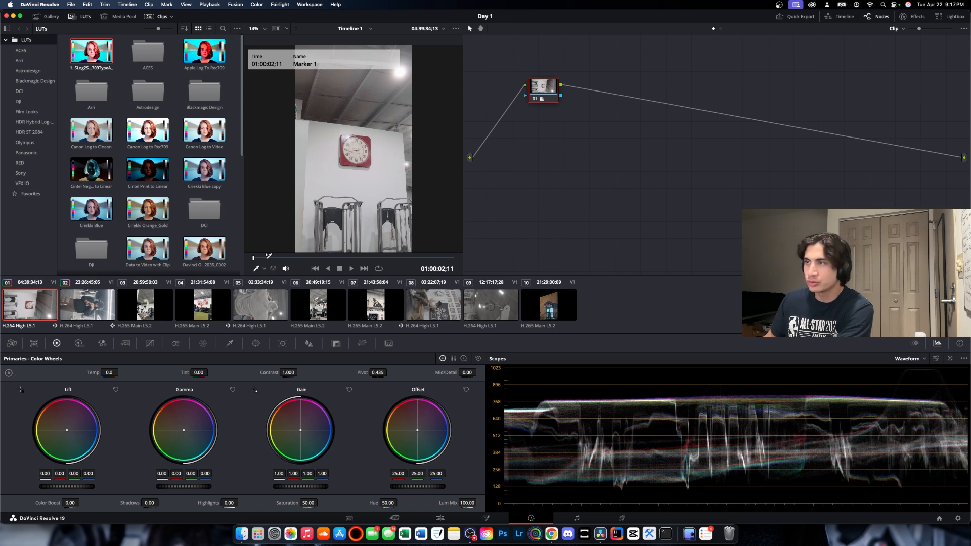
{"action": "left_click", "coordinate": [322, 173]}
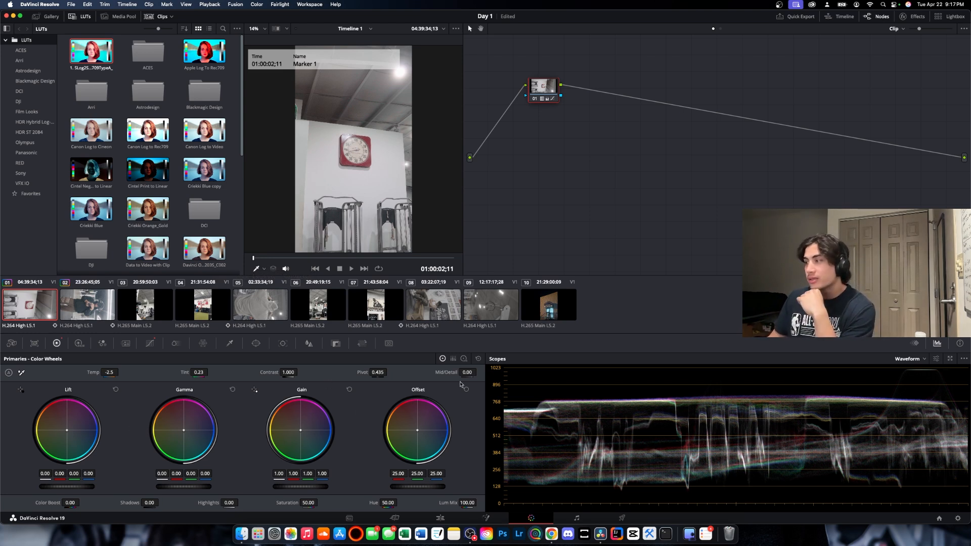
- Display the Parade scope and fine-tune the clock clip's white balance by lowering the tint to -2.27
{"action": "left_click", "coordinate": [924, 361]}
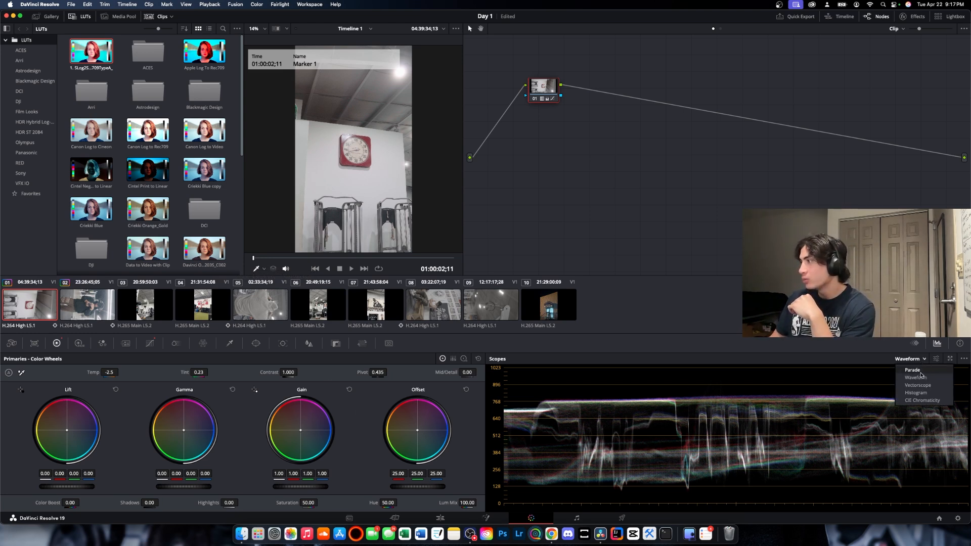
{"action": "left_click", "coordinate": [914, 370]}
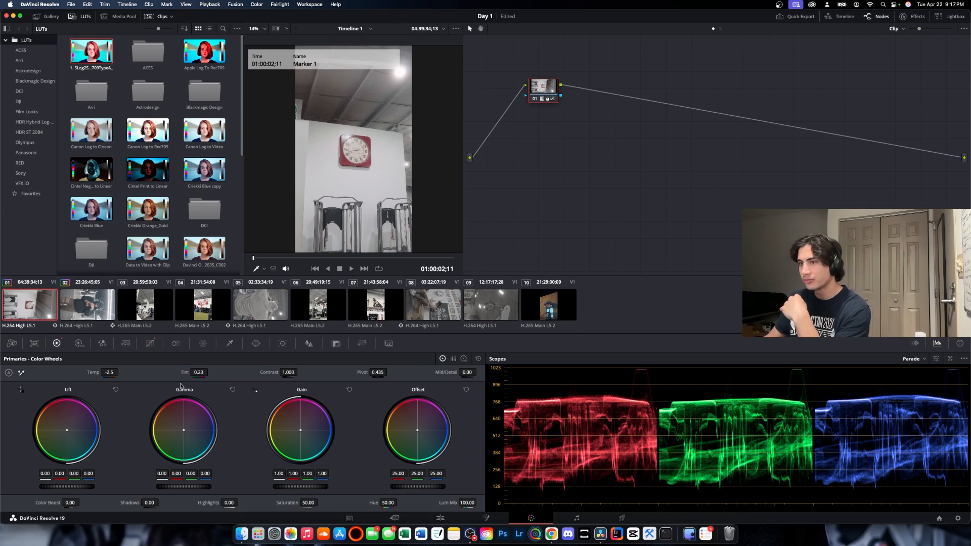
{"action": "left_click_drag", "start_coordinate": [198, 372], "coordinate": [173, 372]}
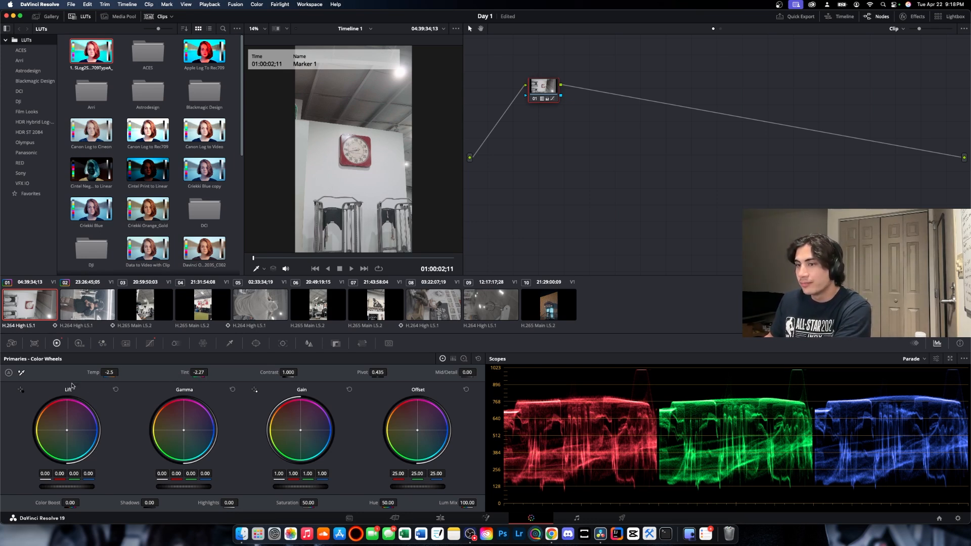
{"action": "mouse_move", "coordinate": [108, 372]}
{"action": "left_mouse_down"}
{"action": "mouse_move", "coordinate": [93, 372]}
{"action": "mouse_move", "coordinate": [114, 373]}
{"action": "left_mouse_up"}
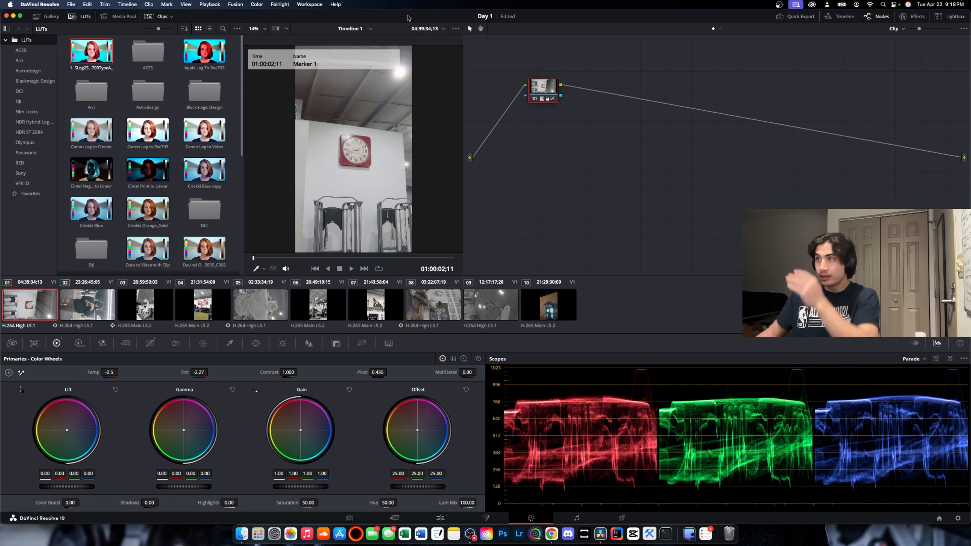
{"action": "left_click", "coordinate": [21, 373]}
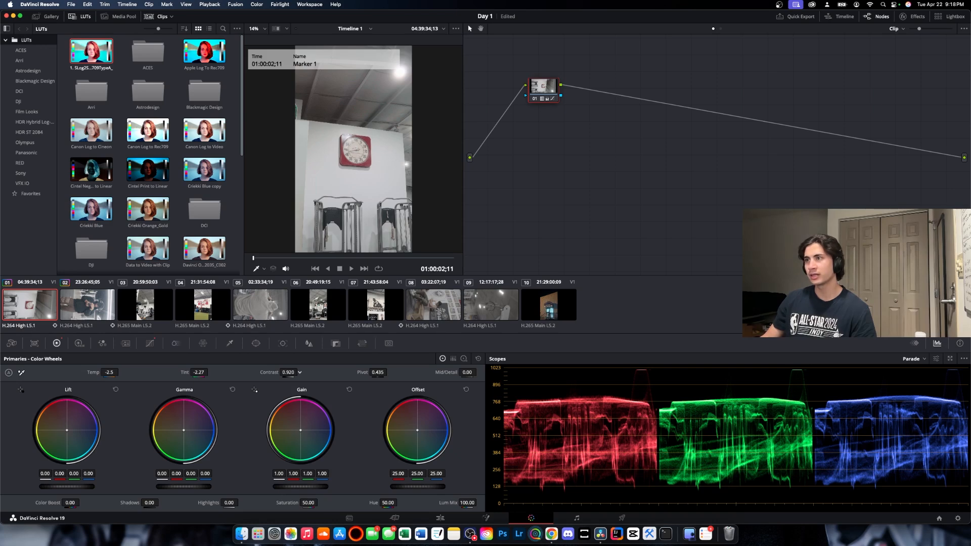
- Raise the clock clip's contrast to 1.308 and switch the scope to Waveform
{"action": "mouse_move", "coordinate": [288, 373]}
{"action": "left_mouse_down"}
{"action": "mouse_move", "coordinate": [300, 372]}
{"action": "mouse_move", "coordinate": [288, 373]}
{"action": "left_mouse_up"}
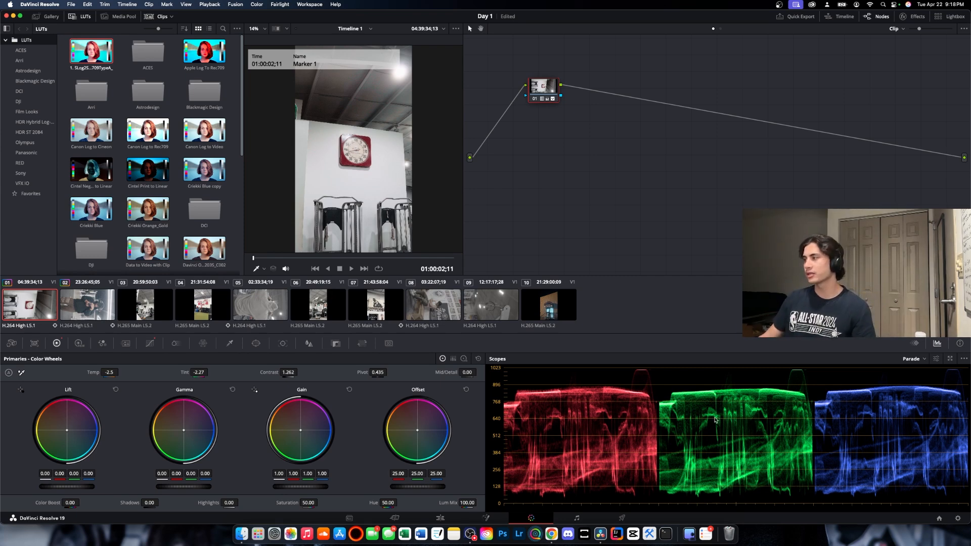
{"action": "left_click", "coordinate": [918, 360]}
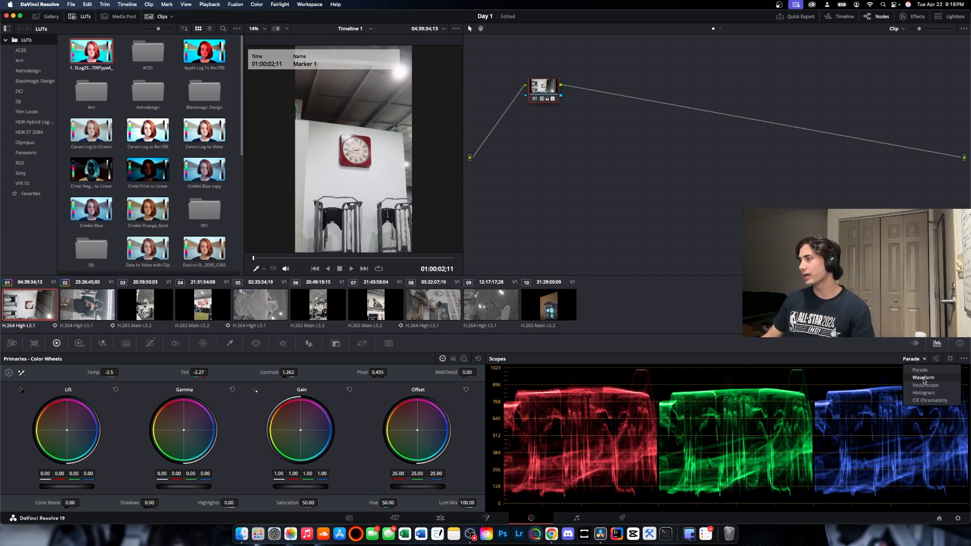
{"action": "left_click", "coordinate": [923, 380]}
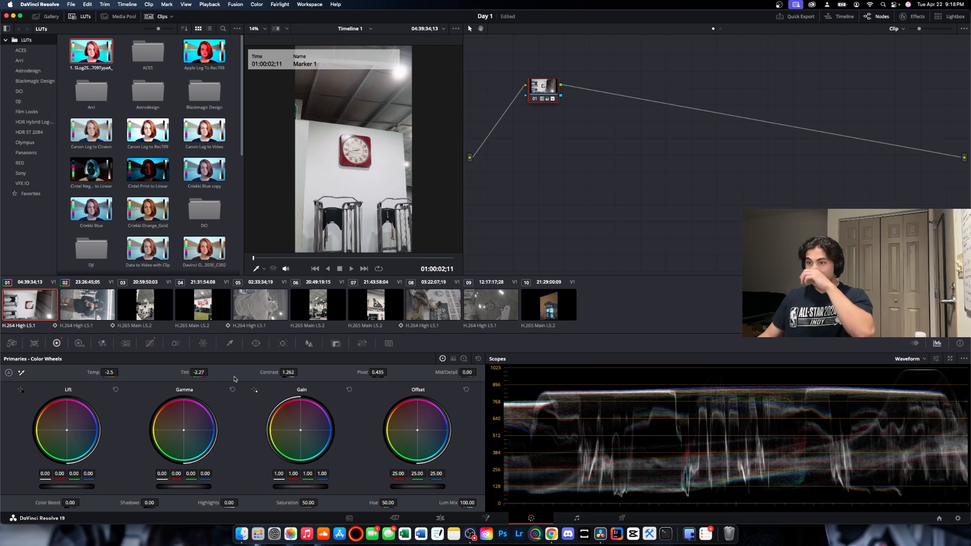
{"action": "mouse_move", "coordinate": [289, 372]}
{"action": "left_mouse_down"}
{"action": "mouse_move", "coordinate": [300, 372]}
{"action": "mouse_move", "coordinate": [290, 374]}
{"action": "left_mouse_up"}
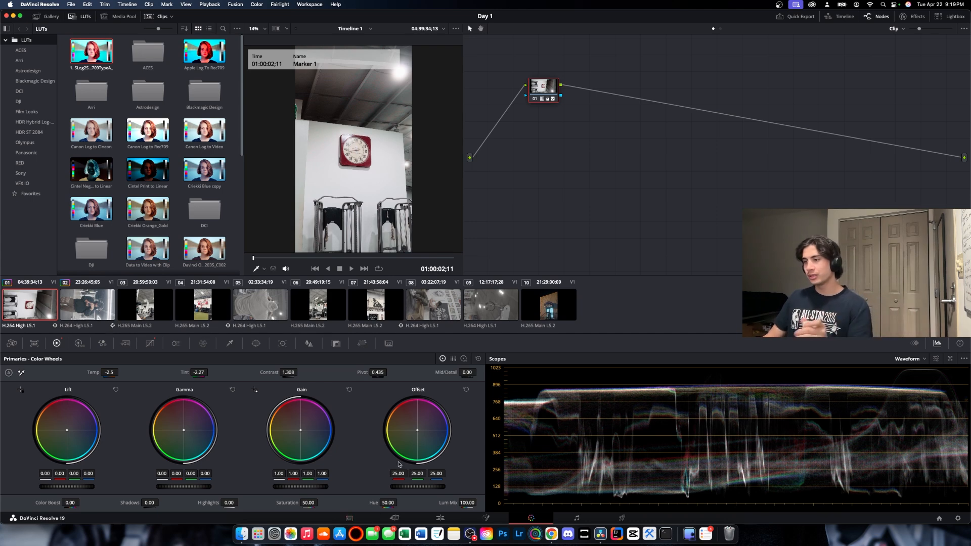
- Set the clock clip's contrast to 1.214 and its shadows to -79.50
{"action": "left_click_drag", "start_coordinate": [288, 372], "coordinate": [299, 372]}
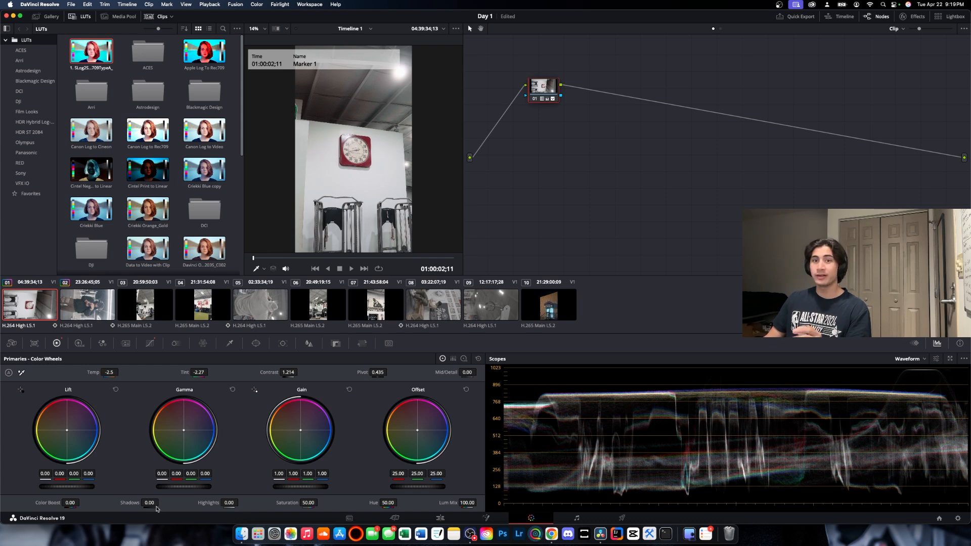
{"action": "mouse_move", "coordinate": [153, 504]}
{"action": "left_mouse_down"}
{"action": "mouse_move", "coordinate": [110, 503]}
{"action": "mouse_move", "coordinate": [159, 503]}
{"action": "left_mouse_up"}
{"action": "mouse_move", "coordinate": [229, 503]}
{"action": "left_mouse_down"}
{"action": "mouse_move", "coordinate": [241, 503]}
{"action": "mouse_move", "coordinate": [227, 503]}
{"action": "left_mouse_up"}
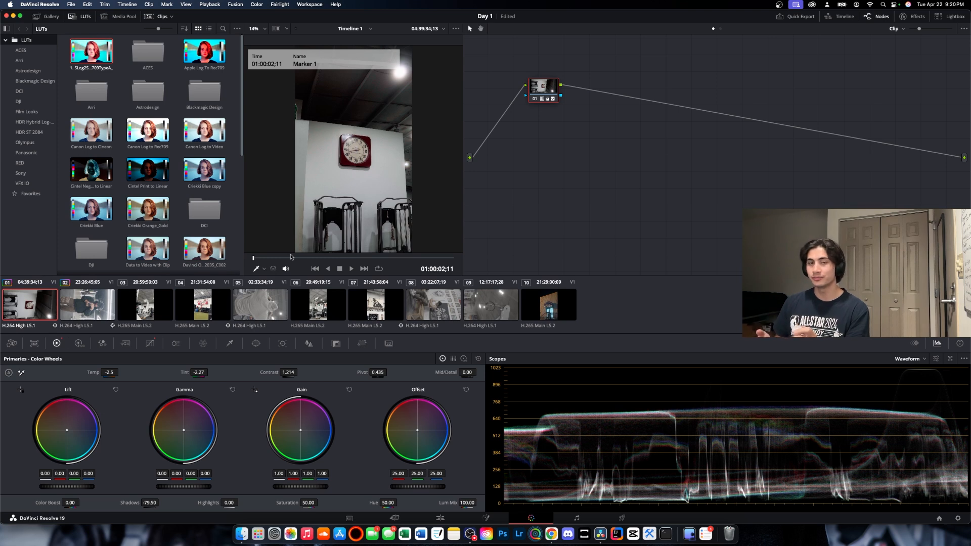
- On the second clip, the mirror shot, set saturation to 51.20, contrast to 1.310 and shadows to -26.50, and raise the highlights
{"action": "left_click", "coordinate": [74, 310]}
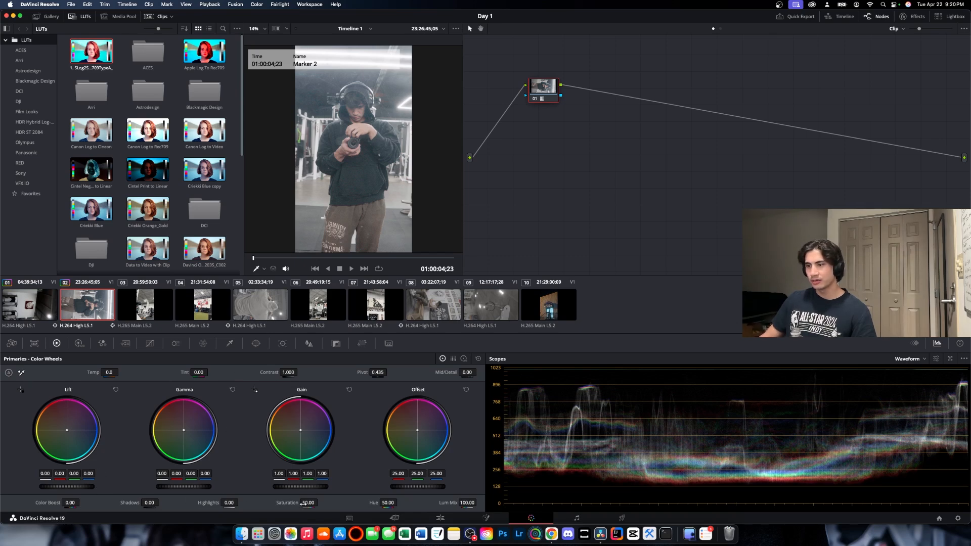
{"action": "mouse_move", "coordinate": [308, 503]}
{"action": "left_mouse_down"}
{"action": "mouse_move", "coordinate": [319, 502]}
{"action": "mouse_move", "coordinate": [309, 503]}
{"action": "left_mouse_up"}
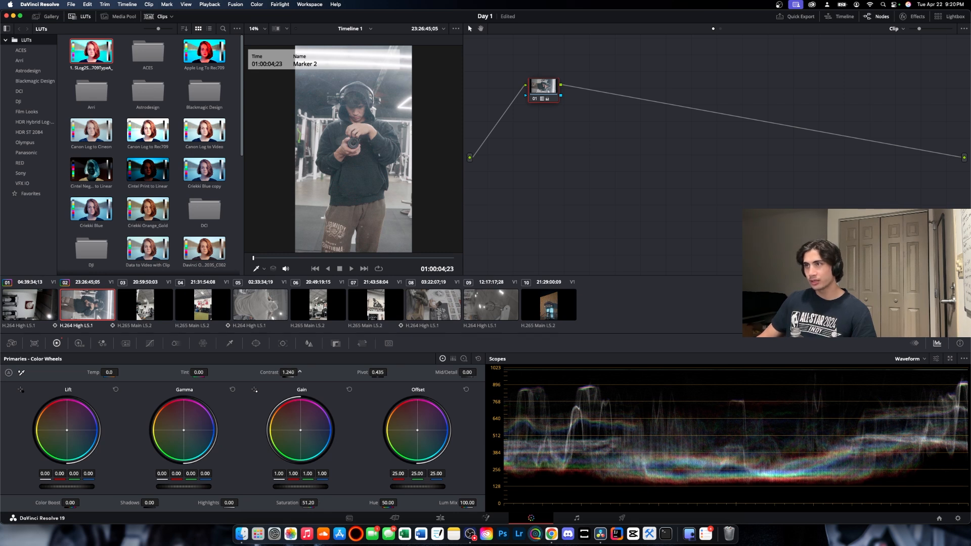
{"action": "left_click_drag", "start_coordinate": [300, 373], "coordinate": [288, 373]}
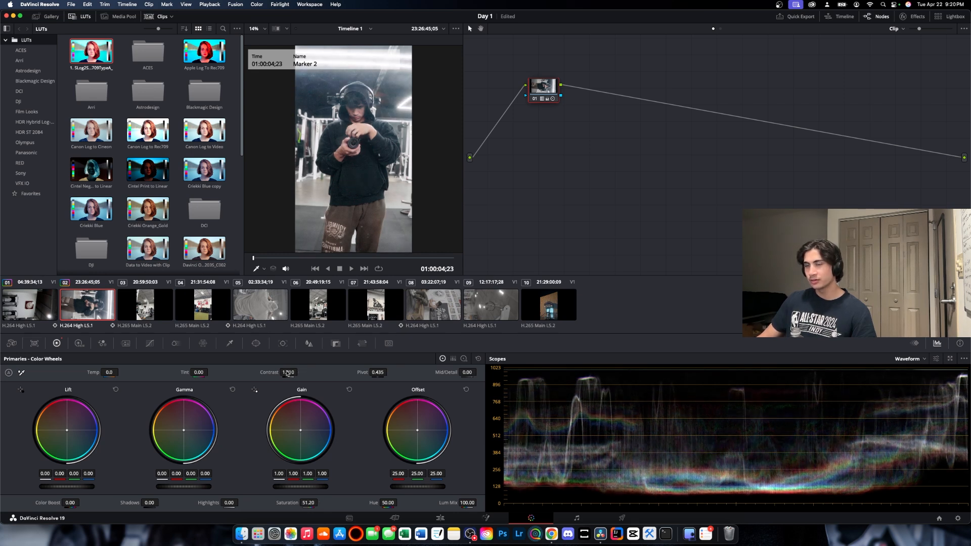
{"action": "left_click_drag", "start_coordinate": [145, 504], "coordinate": [135, 504]}
{"action": "left_click_drag", "start_coordinate": [229, 500], "coordinate": [231, 503]}
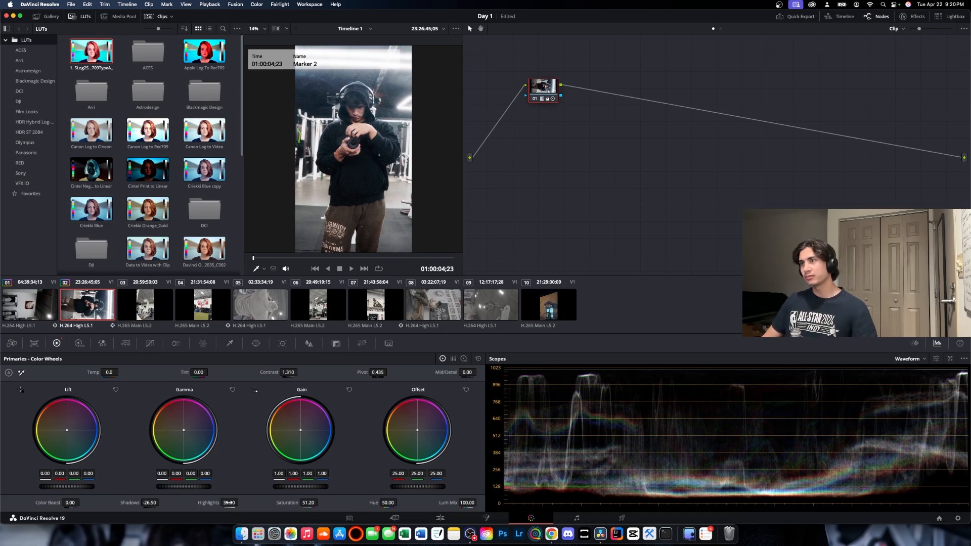
- White-balance the mirror shot by sampling the bright white area beside the subject with the white balance picker
{"action": "left_click", "coordinate": [21, 374]}
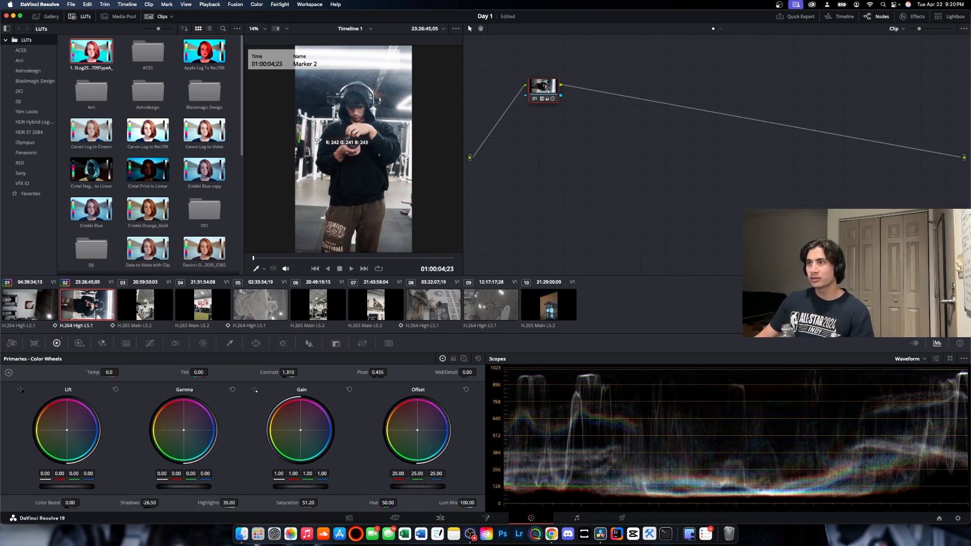
{"action": "left_click", "coordinate": [318, 144]}
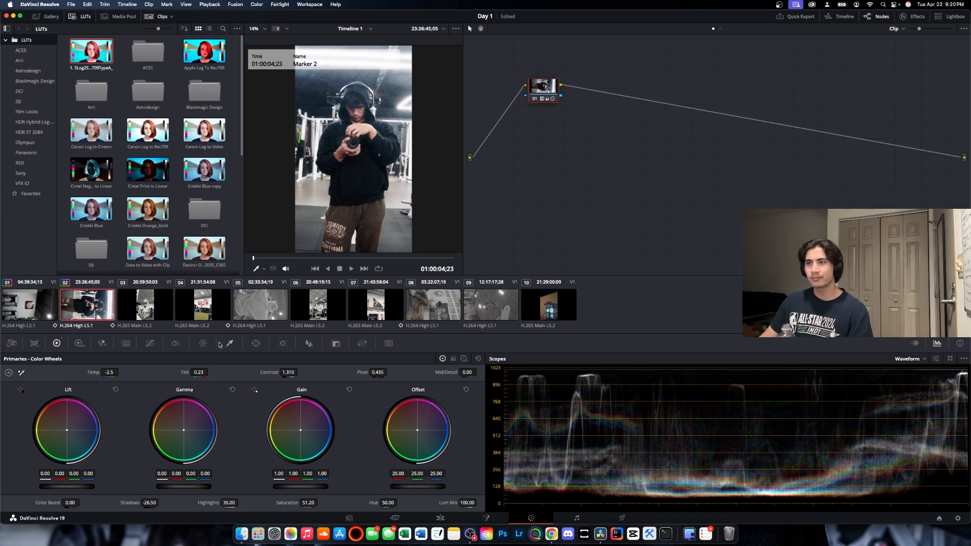
- On the third clip, the seated gym shot, set saturation to 60.60, contrast to 1.296, highlights to -66.00 and shadows to -14.50
{"action": "left_click", "coordinate": [157, 313]}
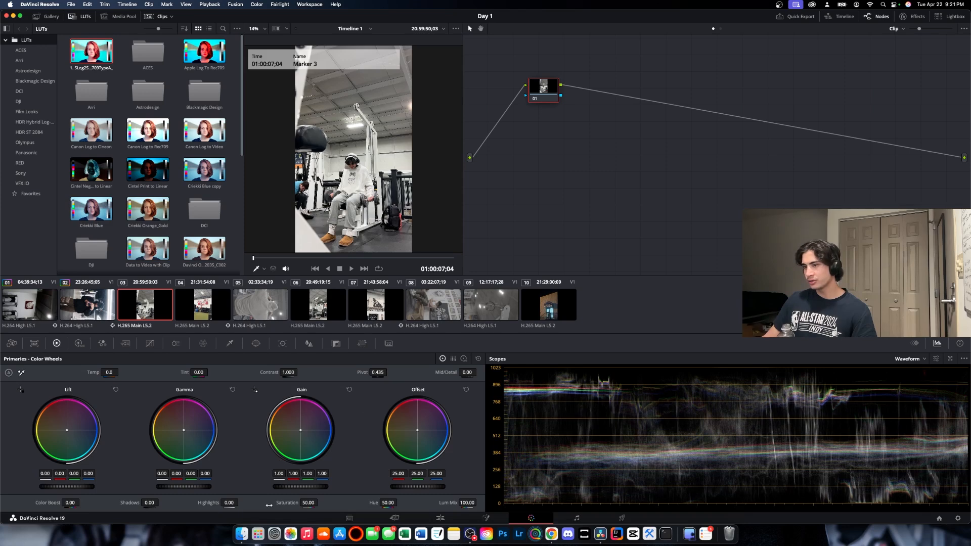
{"action": "left_click_drag", "start_coordinate": [313, 502], "coordinate": [319, 502]}
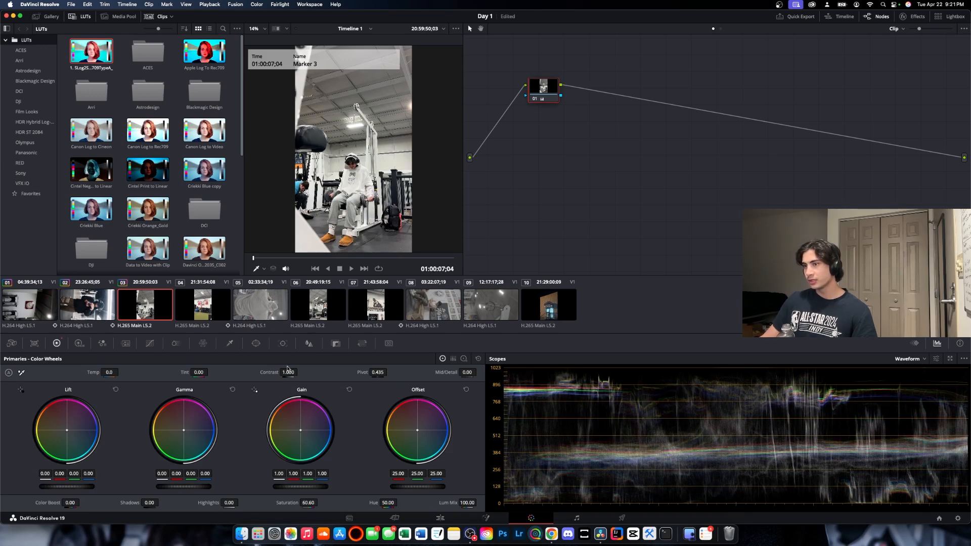
{"action": "left_click_drag", "start_coordinate": [287, 370], "coordinate": [300, 372]}
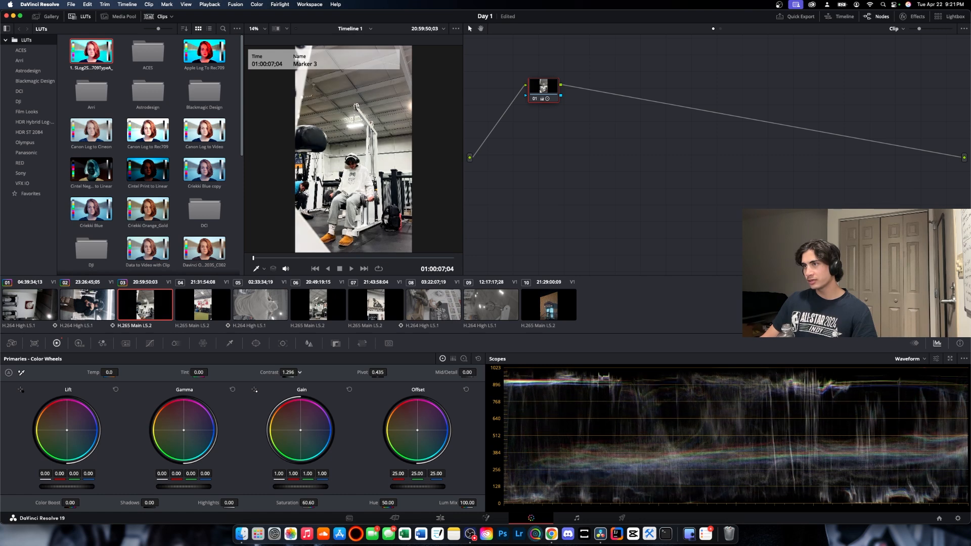
{"action": "left_click_drag", "start_coordinate": [215, 503], "coordinate": [241, 503]}
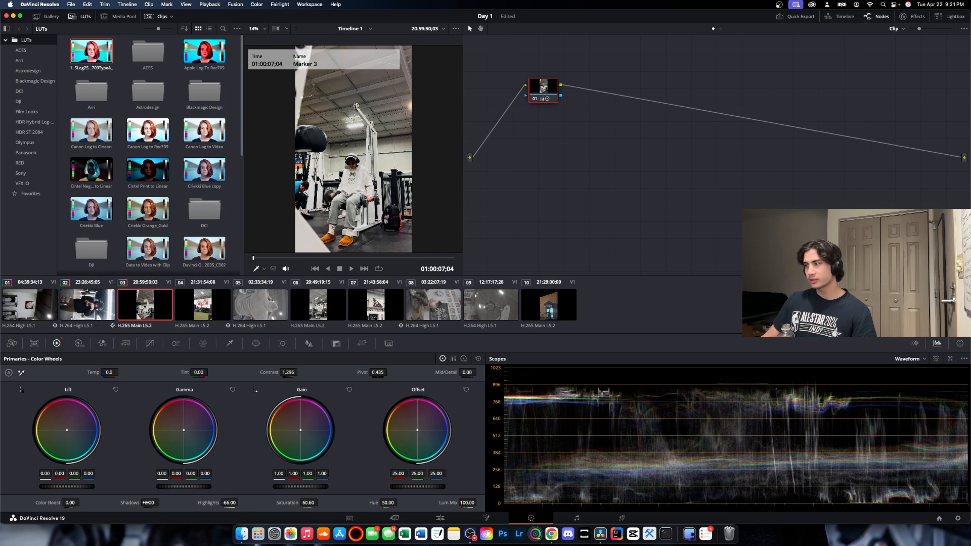
{"action": "left_click_drag", "start_coordinate": [152, 503], "coordinate": [162, 504]}
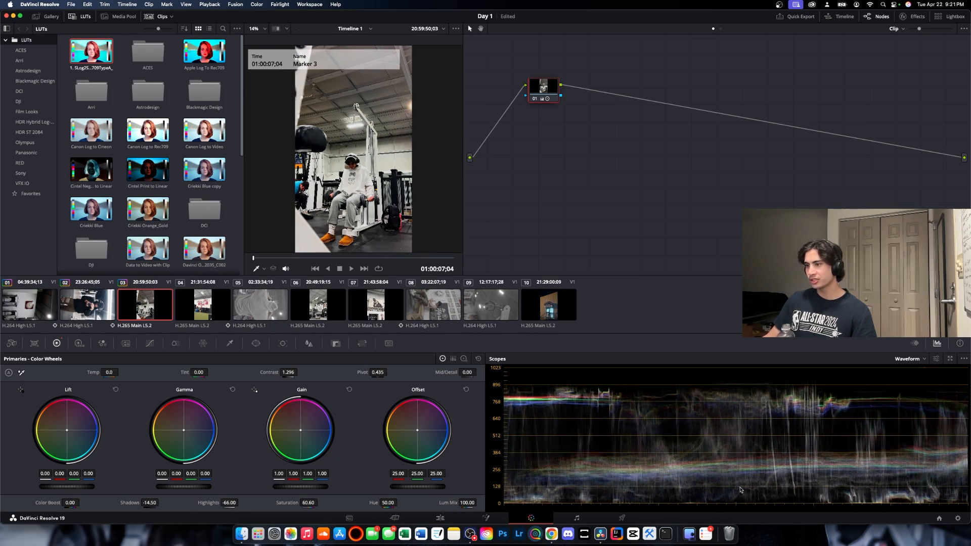
{"action": "left_click", "coordinate": [453, 359]}
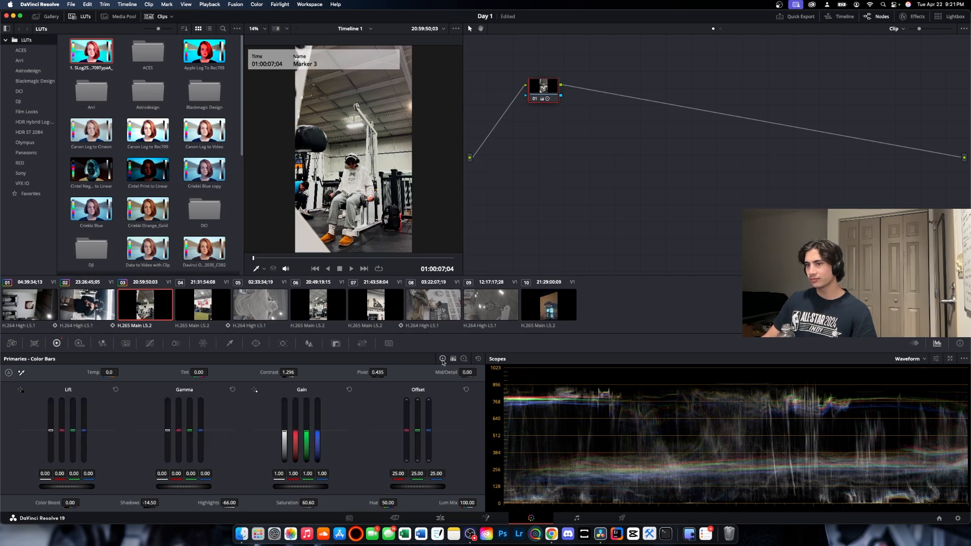
{"action": "left_click", "coordinate": [443, 360]}
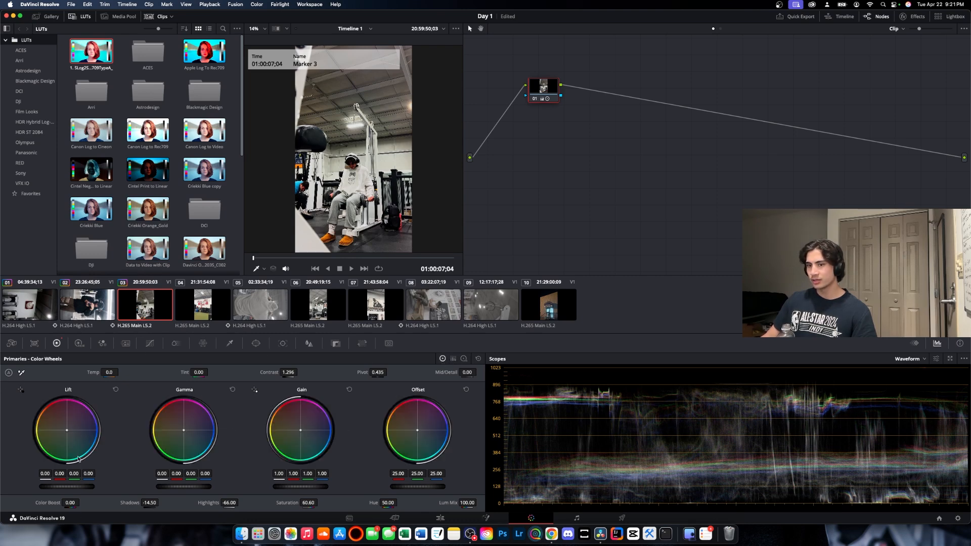
- Set the third clip's black offset to 1.000 in the High Dynamic Range color wheels
{"action": "left_click", "coordinate": [79, 344]}
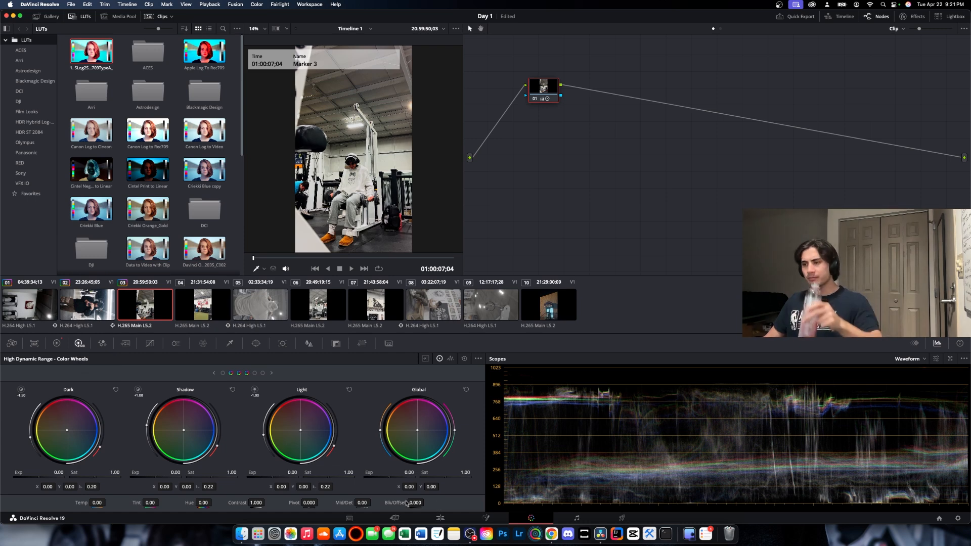
{"action": "left_click_drag", "start_coordinate": [417, 503], "coordinate": [460, 503]}
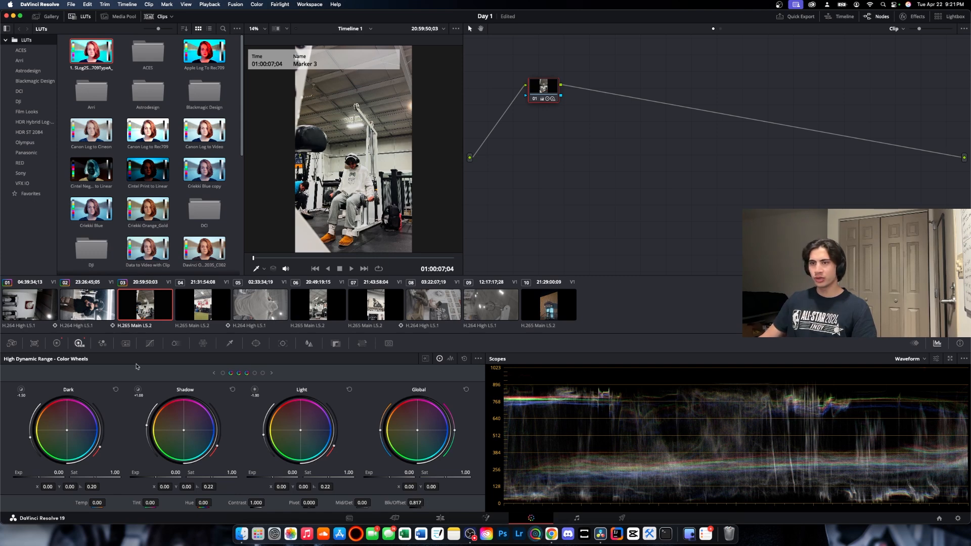
{"action": "left_click", "coordinate": [57, 344]}
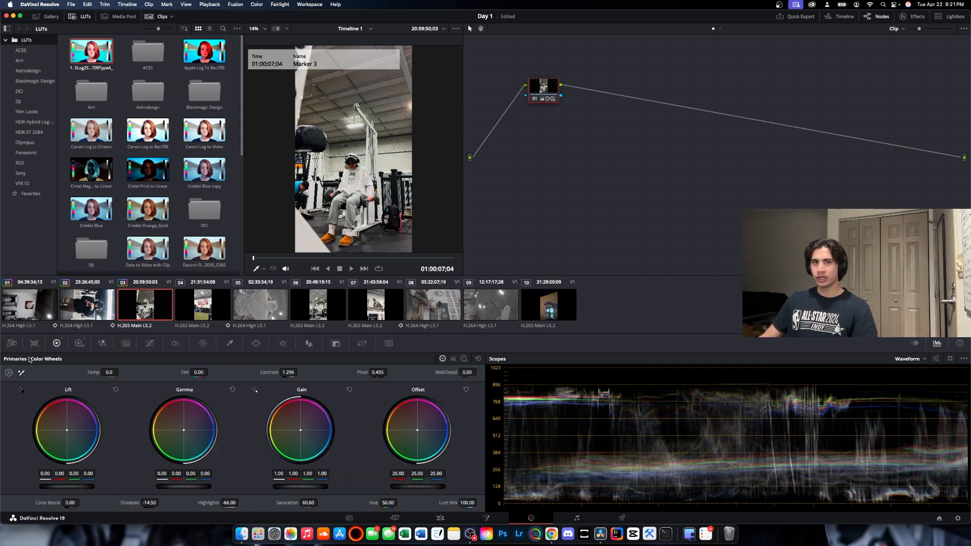
{"action": "left_click", "coordinate": [80, 344]}
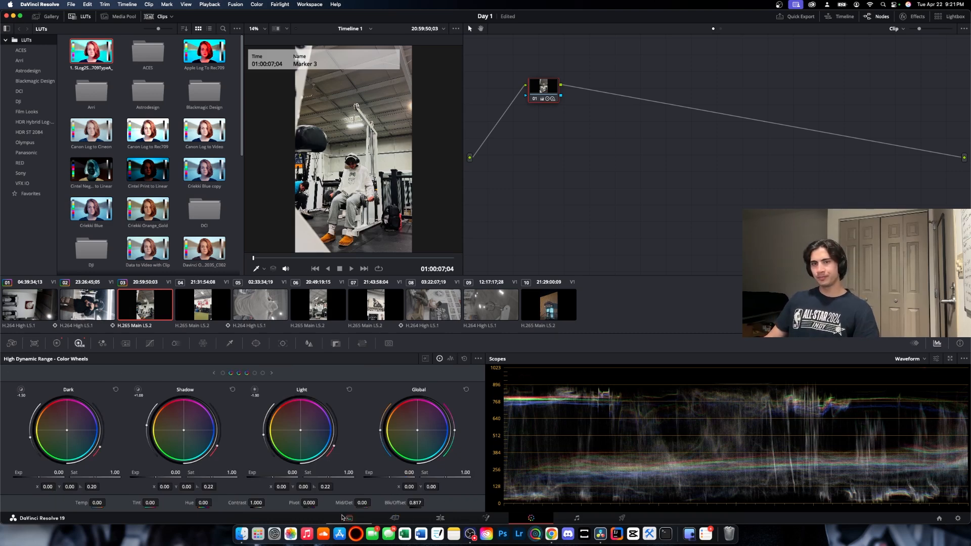
{"action": "double_click", "coordinate": [426, 502]}
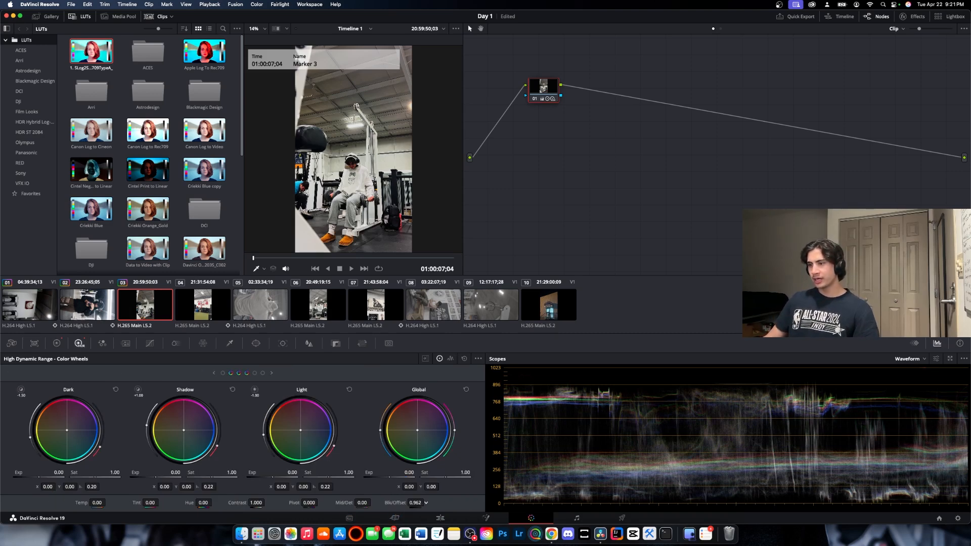
{"action": "double_click", "coordinate": [425, 503]}
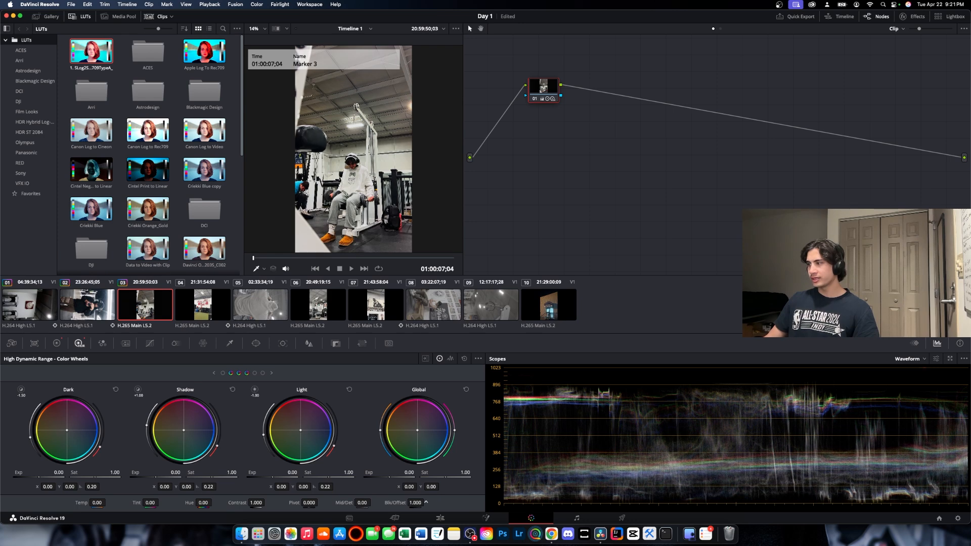
{"action": "left_click_drag", "start_coordinate": [425, 502], "coordinate": [391, 498]}
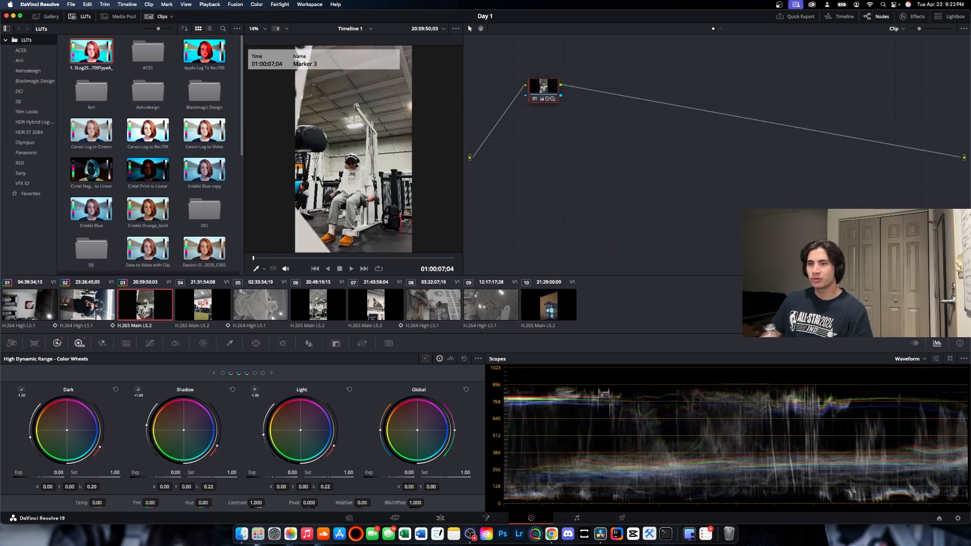
- White-balance the third clip by sampling the gym floor, then refine it against the Parade scope to tint 0.95 and temp -161.5
{"action": "left_click", "coordinate": [56, 344]}
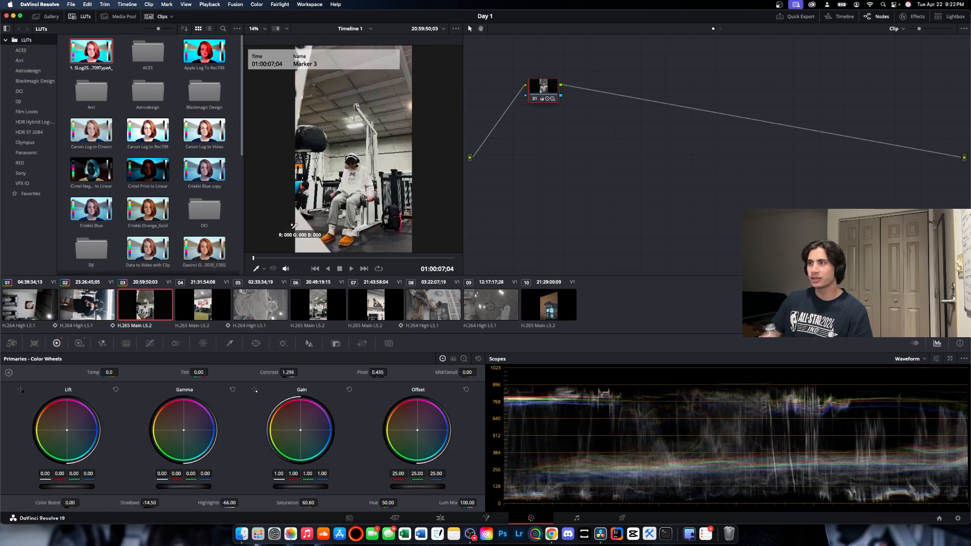
{"action": "left_click", "coordinate": [386, 249]}
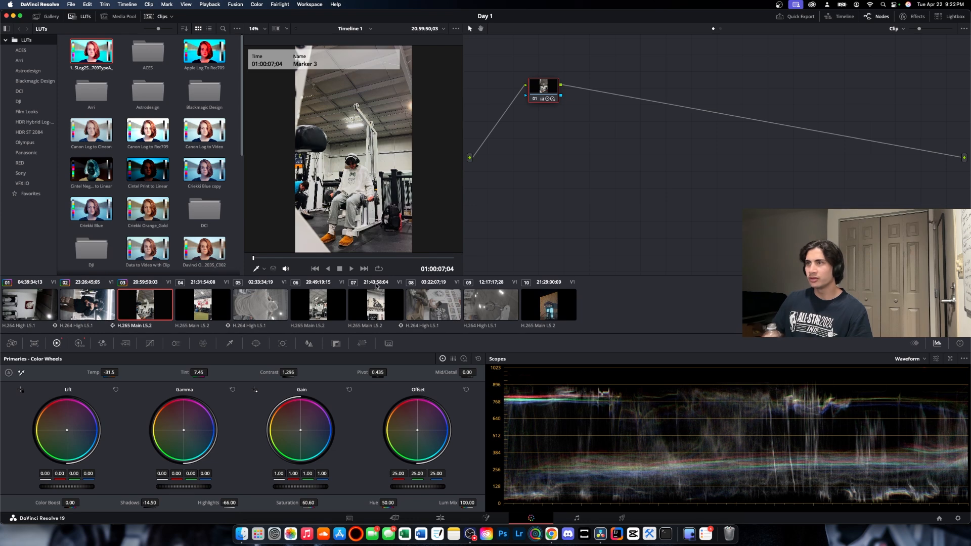
{"action": "left_click", "coordinate": [911, 358]}
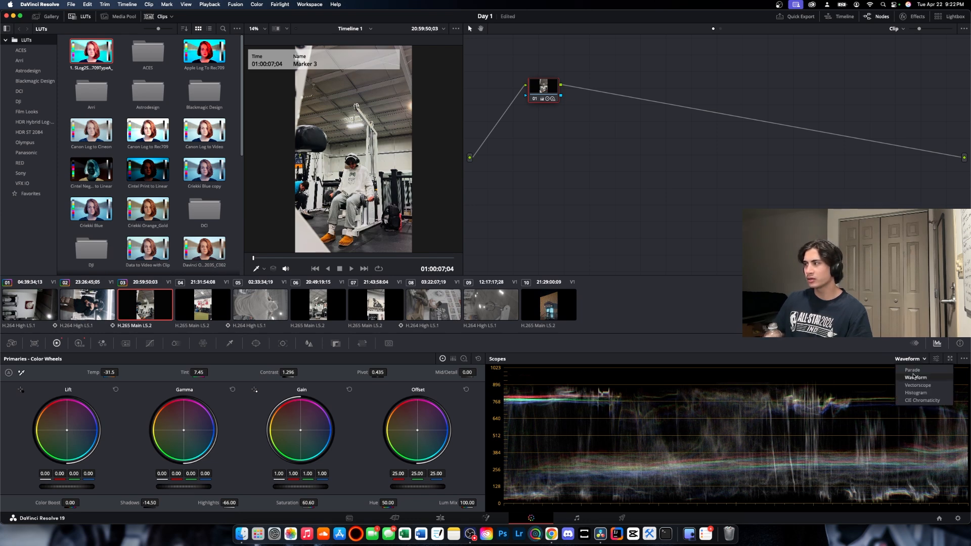
{"action": "left_click", "coordinate": [913, 377]}
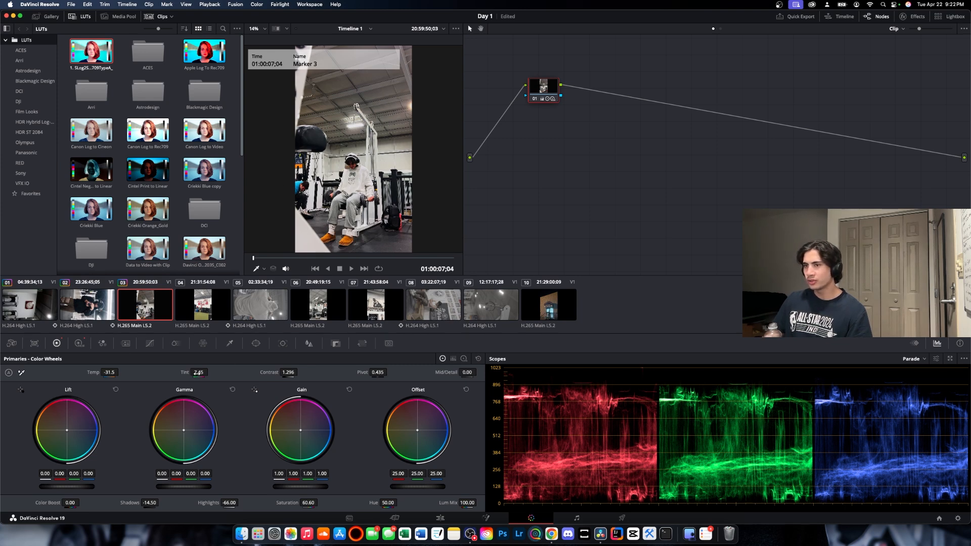
{"action": "left_click_drag", "start_coordinate": [199, 373], "coordinate": [103, 373]}
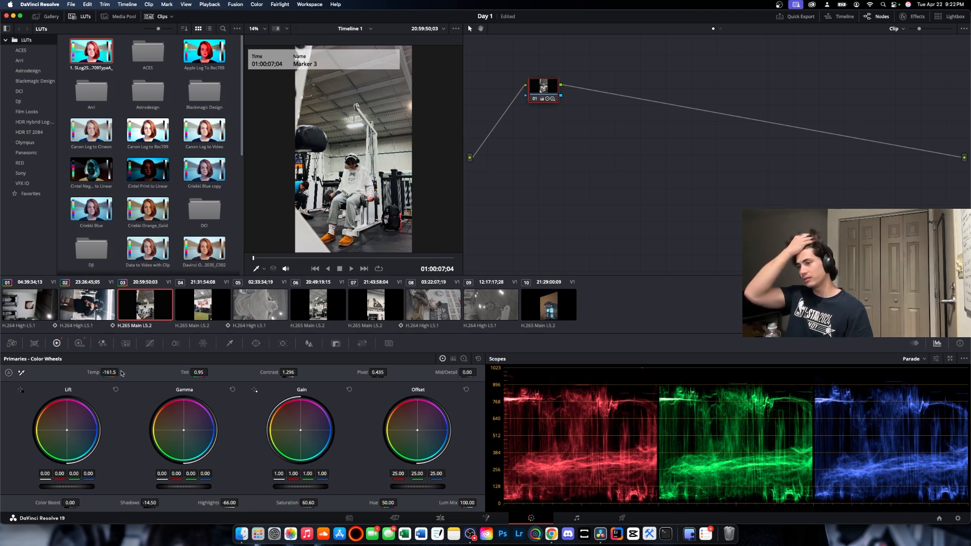
- Switch the scope back to Waveform and set the third clip's highlights to -78.00 and shadows to -48.50
{"action": "left_click", "coordinate": [925, 359]}
{"action": "left_click", "coordinate": [926, 379]}
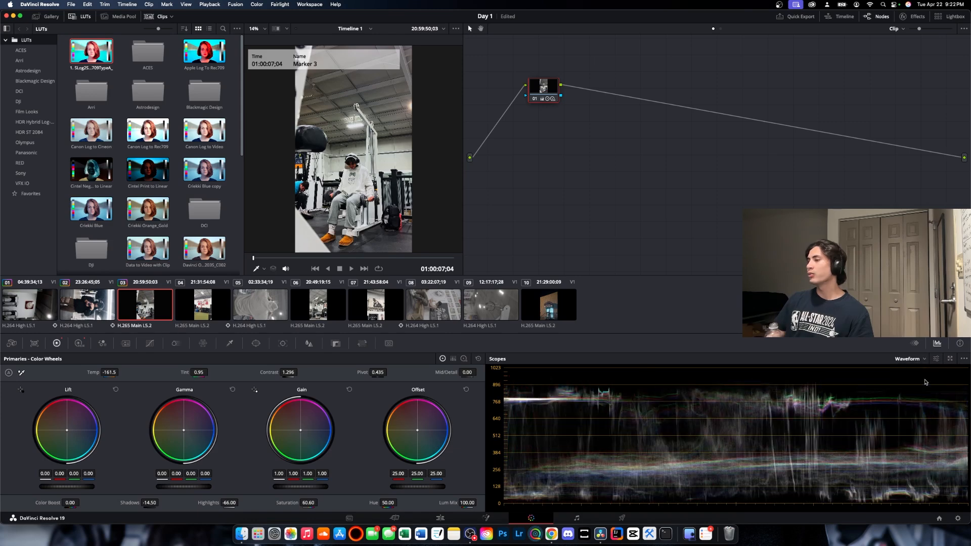
{"action": "mouse_move", "coordinate": [227, 503]}
{"action": "left_mouse_down"}
{"action": "mouse_move", "coordinate": [240, 503]}
{"action": "mouse_move", "coordinate": [222, 503]}
{"action": "left_mouse_up"}
{"action": "left_click_drag", "start_coordinate": [152, 503], "coordinate": [161, 503]}
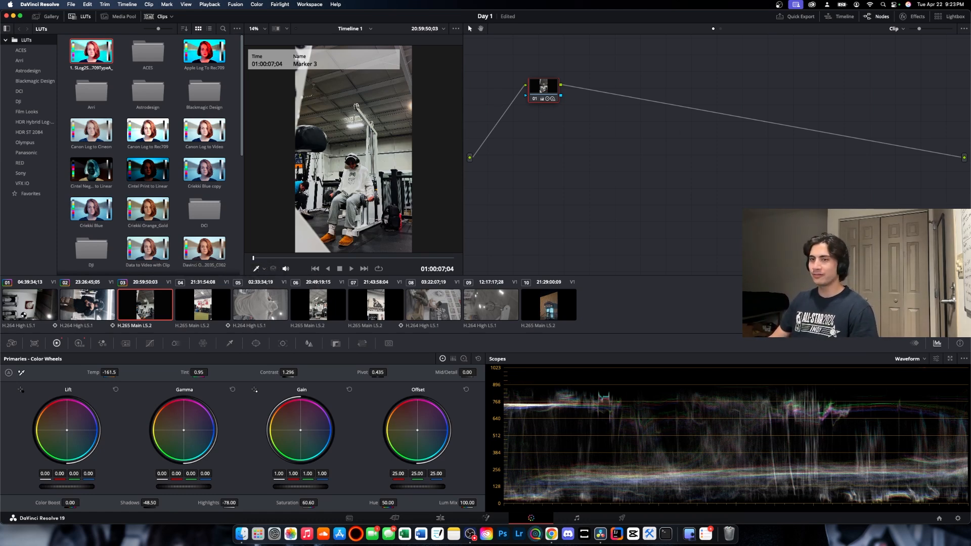
- On the first clip, the clock shot, add a Corrector node and connect it after the existing node
{"action": "left_click", "coordinate": [23, 313]}
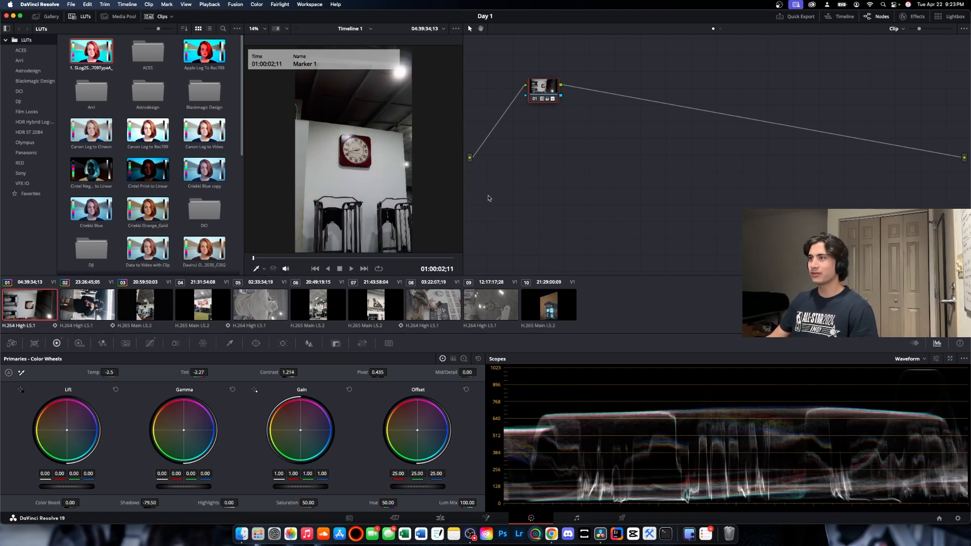
{"action": "right_click", "coordinate": [602, 114]}
{"action": "mouse_move", "coordinate": [627, 141]}
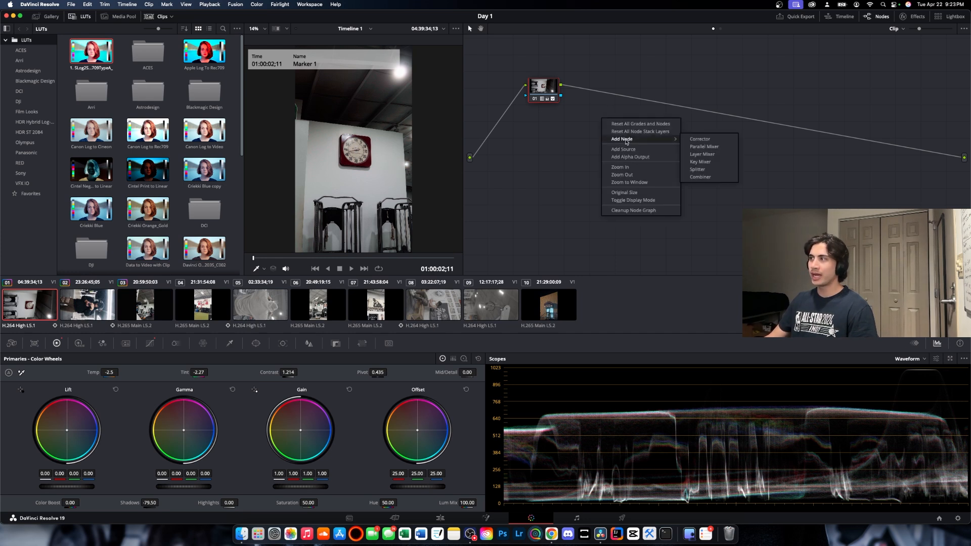
{"action": "left_click", "coordinate": [701, 140]}
{"action": "left_click_drag", "start_coordinate": [601, 130], "coordinate": [629, 101]}
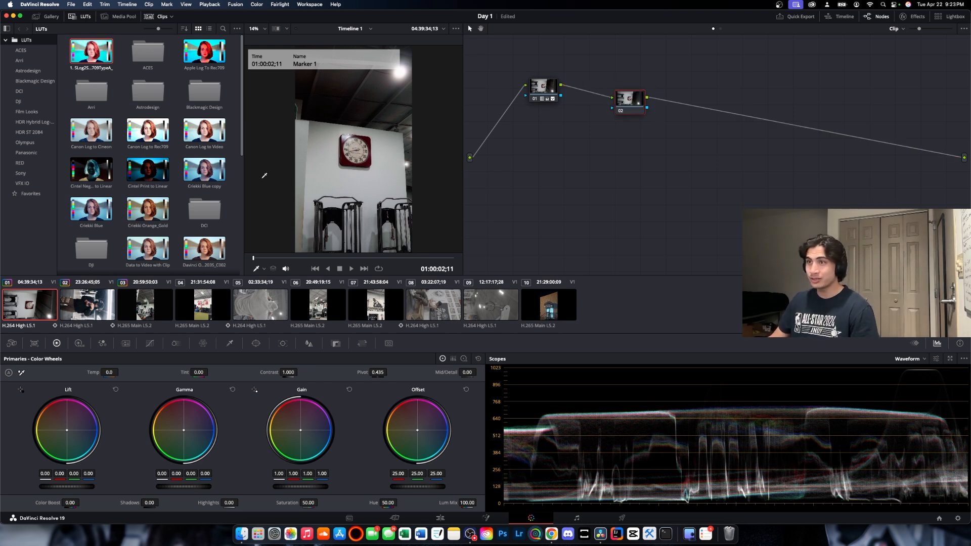
- Apply the Criekki Blue copy LUT to the clock clip's second node and set its key output gain to 2.000
{"action": "left_click_drag", "start_coordinate": [205, 169], "coordinate": [646, 104]}
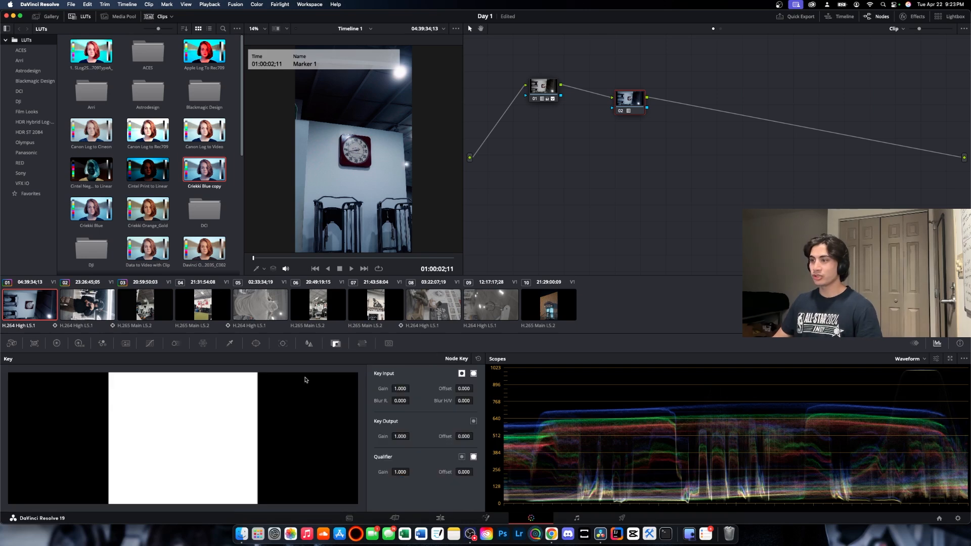
{"action": "left_click", "coordinate": [335, 343]}
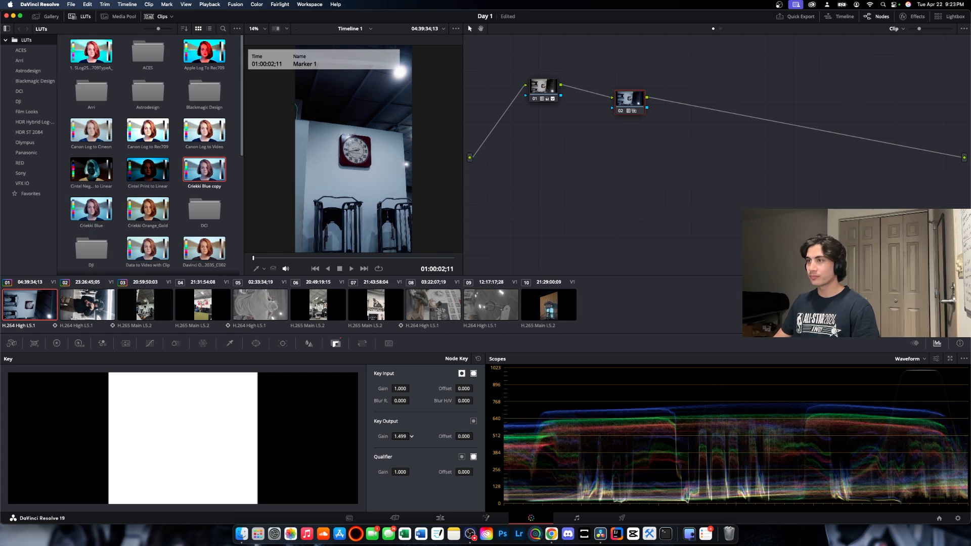
{"action": "mouse_move", "coordinate": [400, 436]}
{"action": "left_mouse_down"}
{"action": "mouse_move", "coordinate": [324, 437]}
{"action": "mouse_move", "coordinate": [412, 436]}
{"action": "left_mouse_up"}
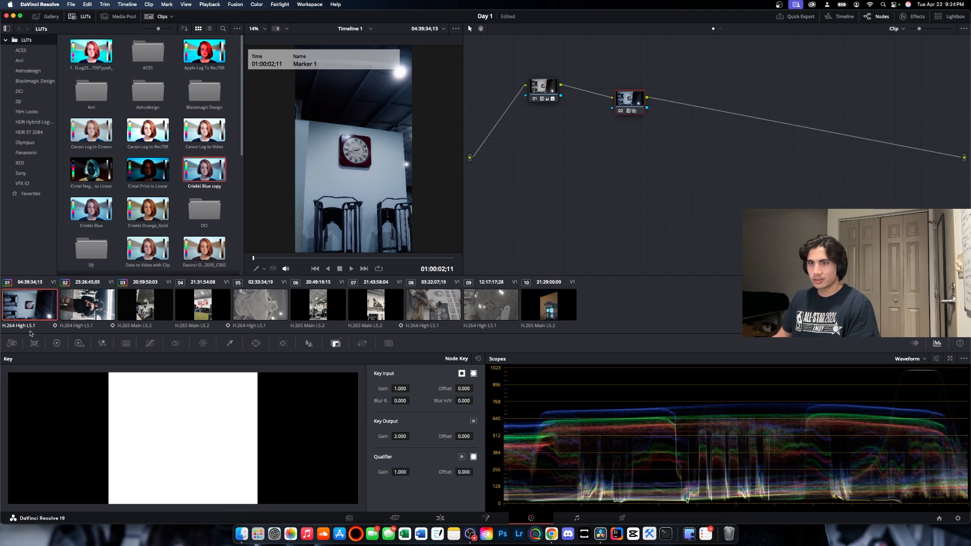
- On the clock clip's second node, reset the shadows to 0.00 and test the highlights at 100.00 and -99.50
{"action": "left_click", "coordinate": [57, 344]}
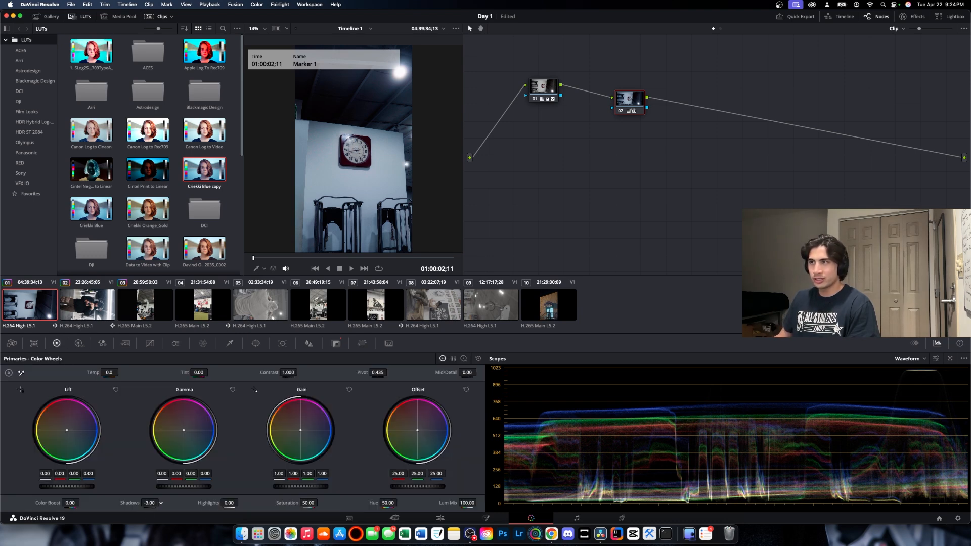
{"action": "mouse_move", "coordinate": [149, 503]}
{"action": "left_mouse_down"}
{"action": "mouse_move", "coordinate": [100, 503]}
{"action": "mouse_move", "coordinate": [150, 507]}
{"action": "left_mouse_up"}
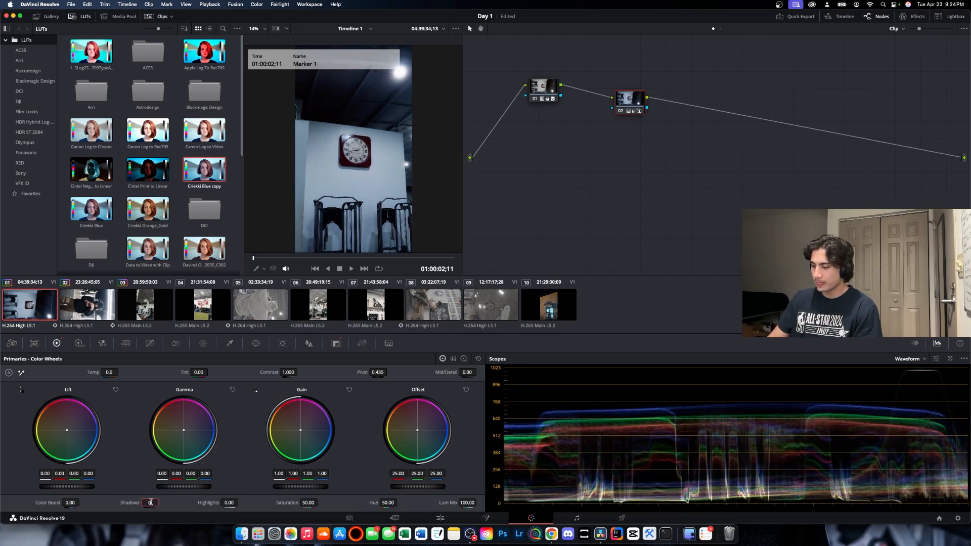
{"action": "double_click", "coordinate": [151, 503]}
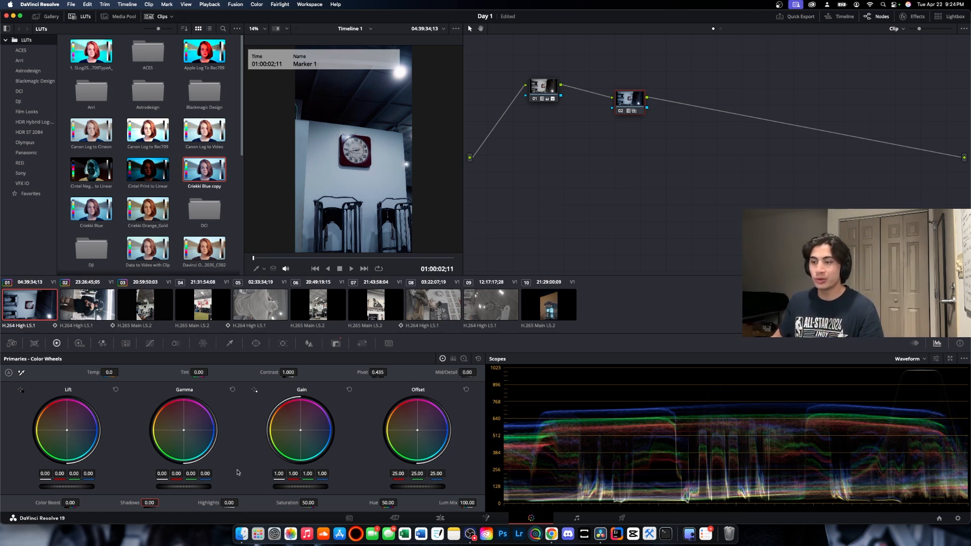
{"action": "left_click_drag", "start_coordinate": [229, 502], "coordinate": [241, 503]}
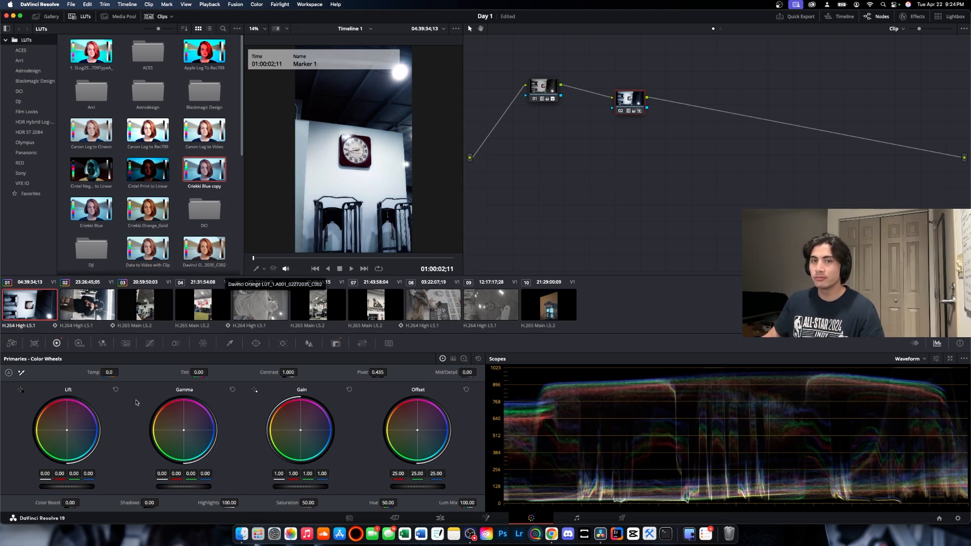
{"action": "left_click_drag", "start_coordinate": [230, 503], "coordinate": [249, 503]}
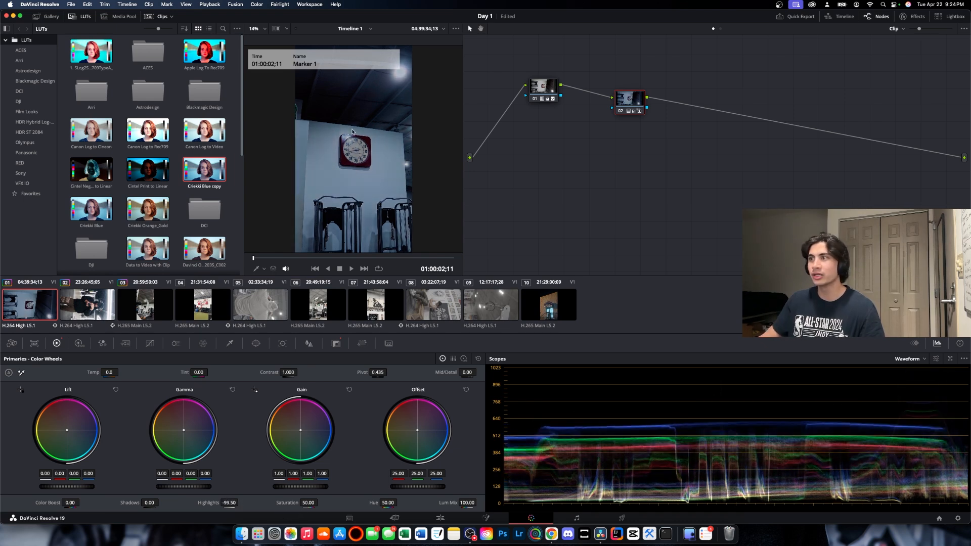
{"action": "mouse_move", "coordinate": [231, 501]}
{"action": "left_mouse_down"}
{"action": "mouse_move", "coordinate": [240, 503]}
{"action": "mouse_move", "coordinate": [232, 503]}
{"action": "left_mouse_up"}
{"action": "key", "text": "super+d"}
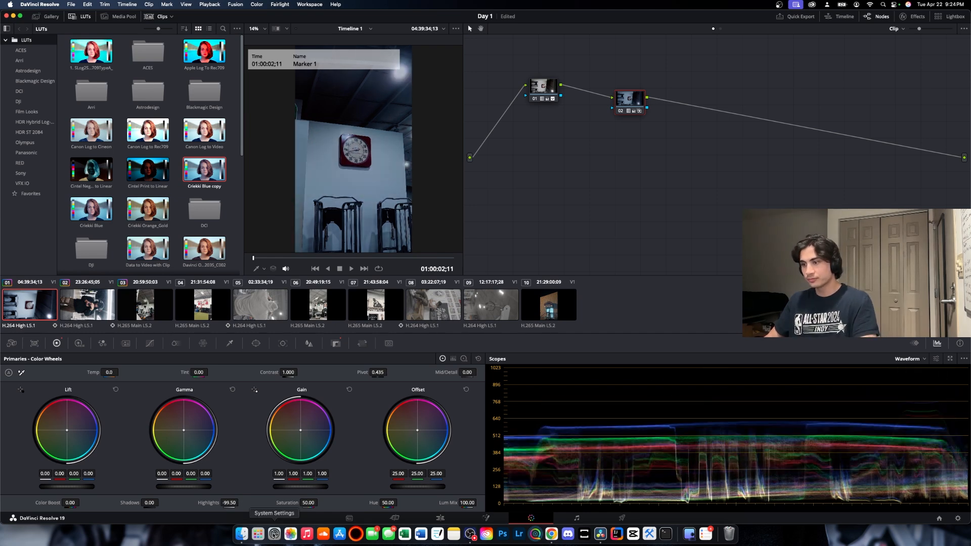
- Undo the highlights test on the clock clip's second node
{"action": "key", "text": "super+d"}
{"action": "key", "text": "super+z"}
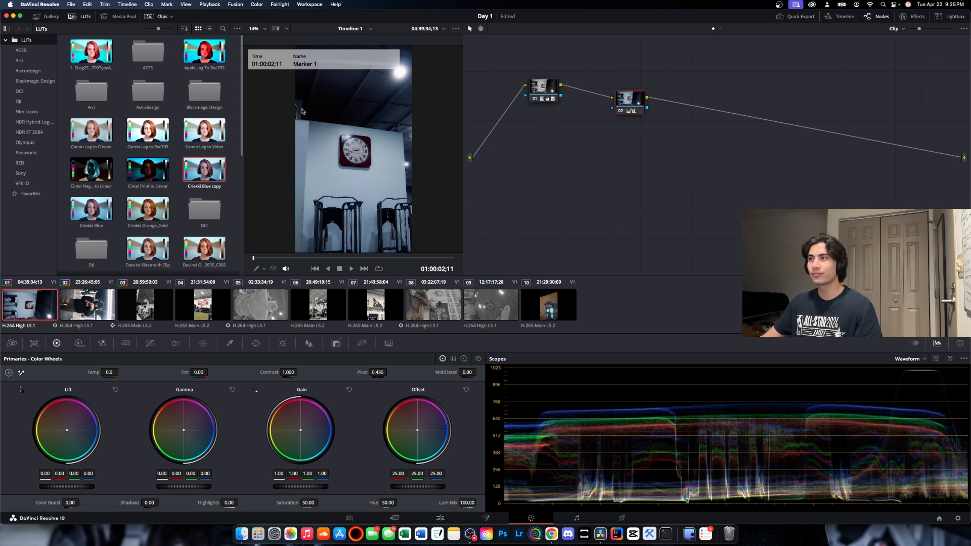
- On the third clip, add a Corrector node connected after the existing node and apply the Criekki Blue copy LUT to it
{"action": "left_click", "coordinate": [107, 319]}
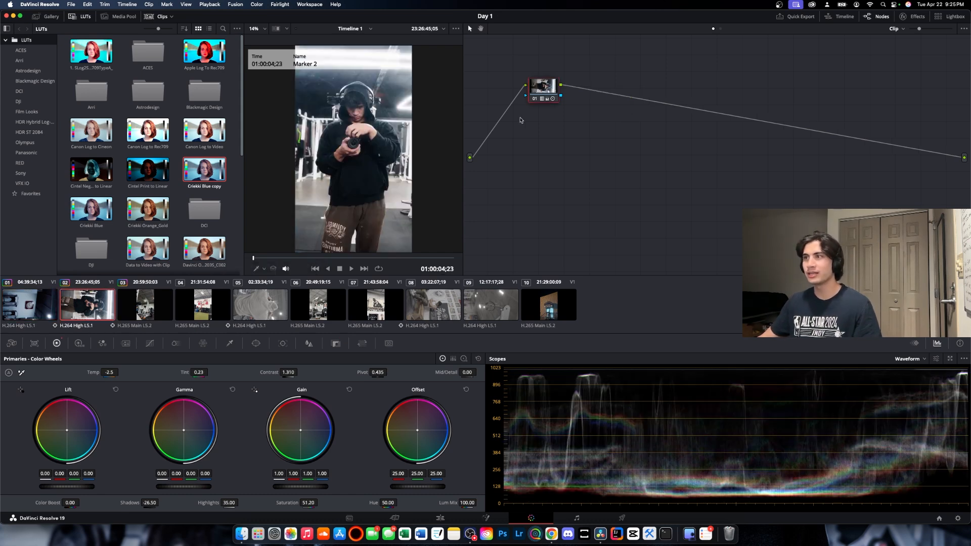
{"action": "left_click", "coordinate": [154, 307]}
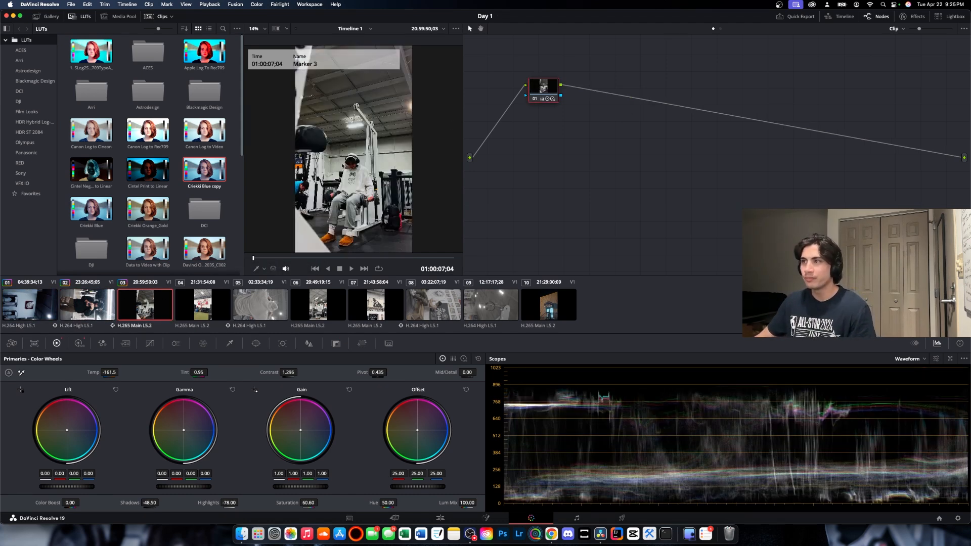
{"action": "right_click", "coordinate": [579, 133]}
{"action": "mouse_move", "coordinate": [645, 160]}
{"action": "left_click", "coordinate": [676, 154]}
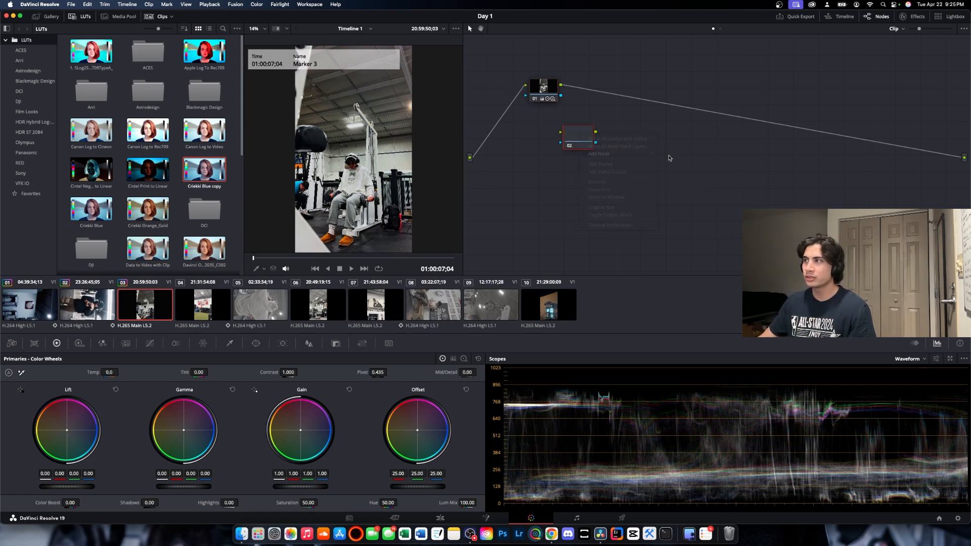
{"action": "left_click_drag", "start_coordinate": [578, 141], "coordinate": [617, 103]}
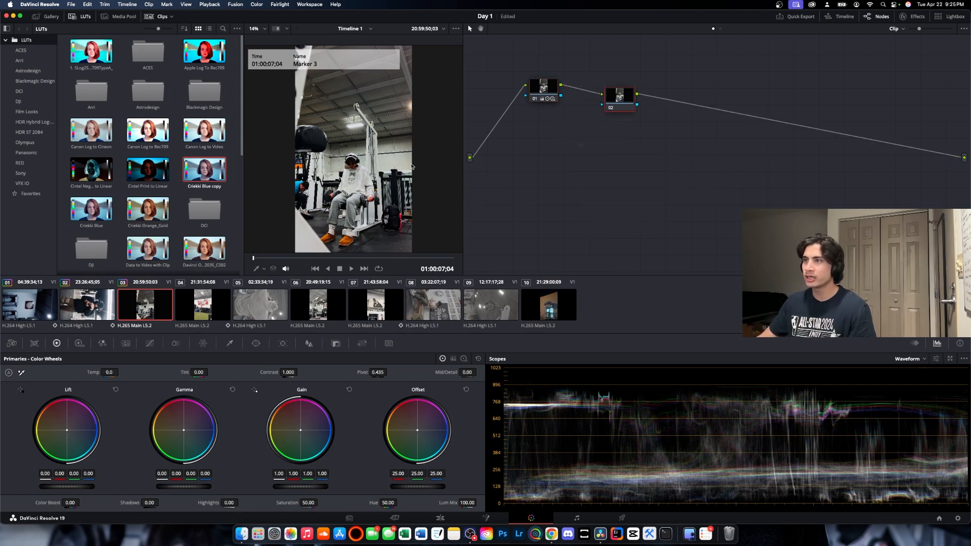
{"action": "left_click_drag", "start_coordinate": [218, 167], "coordinate": [618, 97]}
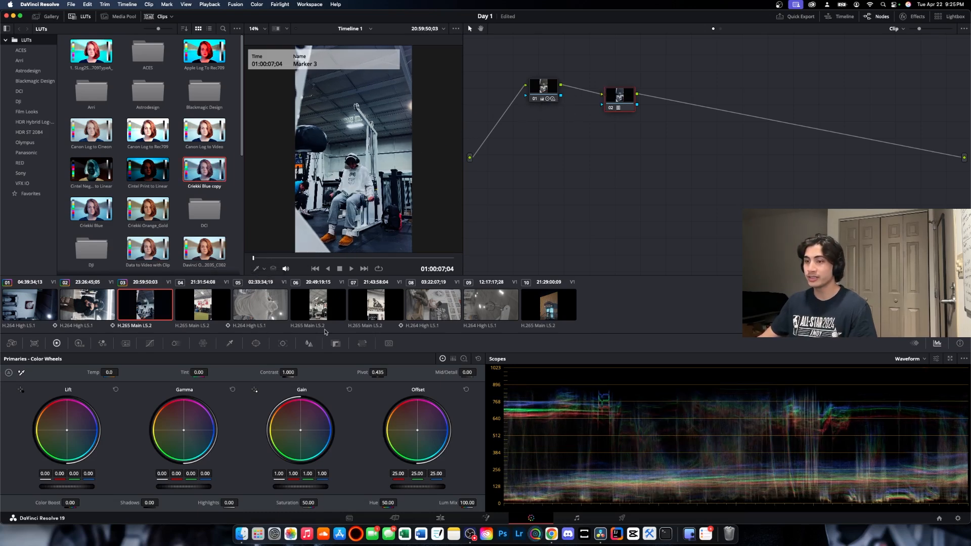
- On the third clip's second node, set tint to 6.00, temp to -440.0, highlights to 7.00, saturation to 38.80 and shadows to -98.50
{"action": "left_click_drag", "start_coordinate": [150, 502], "coordinate": [91, 503]}
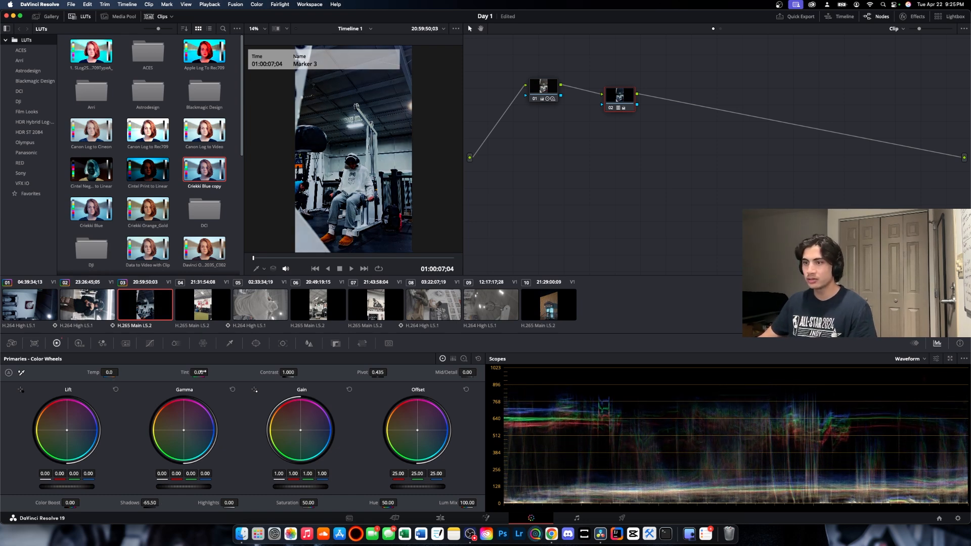
{"action": "left_click_drag", "start_coordinate": [198, 373], "coordinate": [229, 372]}
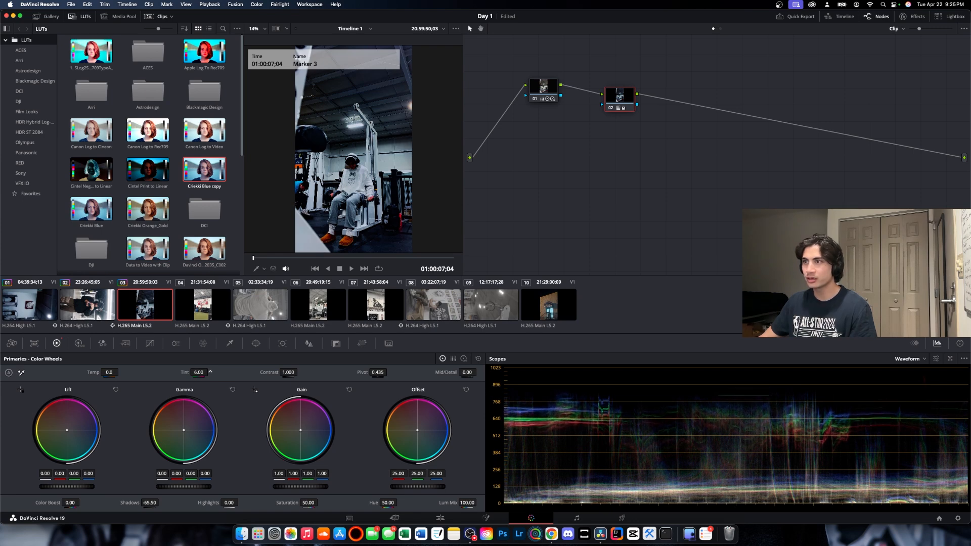
{"action": "left_click_drag", "start_coordinate": [107, 372], "coordinate": [86, 372]}
{"action": "left_click_drag", "start_coordinate": [233, 502], "coordinate": [241, 502]}
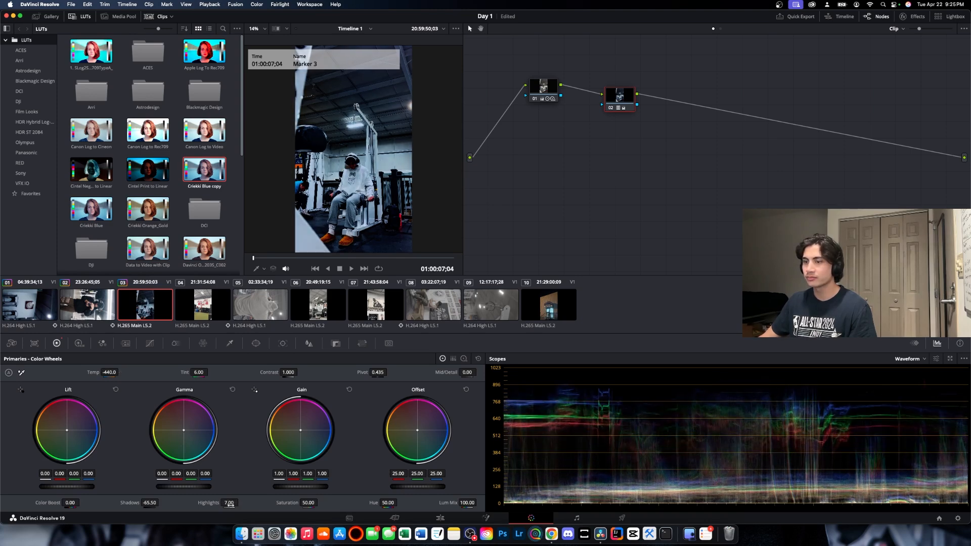
{"action": "left_click_drag", "start_coordinate": [308, 503], "coordinate": [303, 504]}
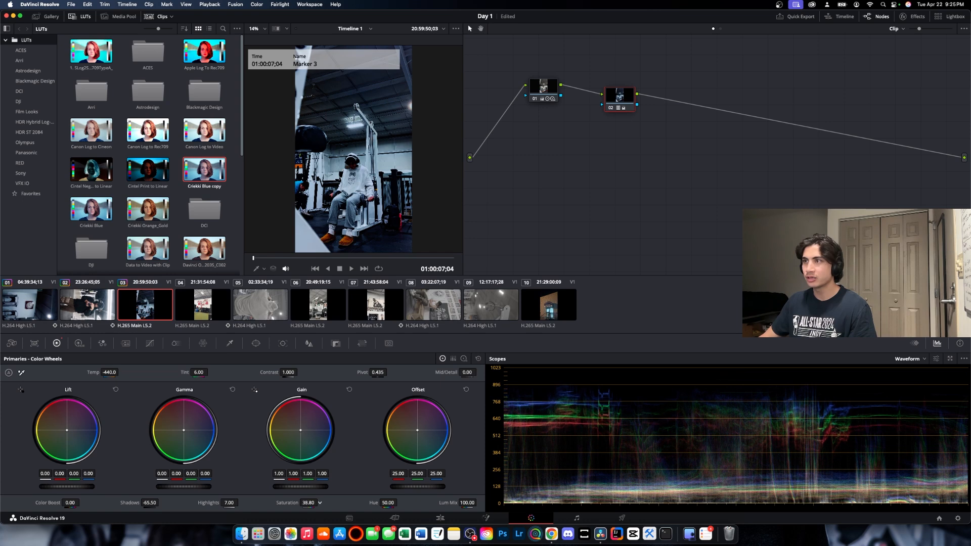
{"action": "left_click_drag", "start_coordinate": [150, 503], "coordinate": [140, 503]}
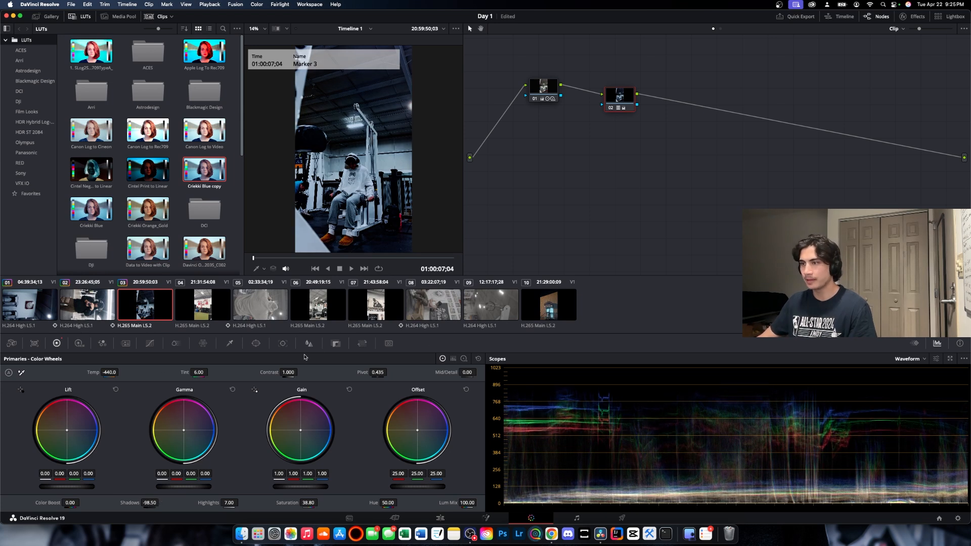
- Set the key output gain of the third clip's second node to 2.000
{"action": "left_click", "coordinate": [336, 344]}
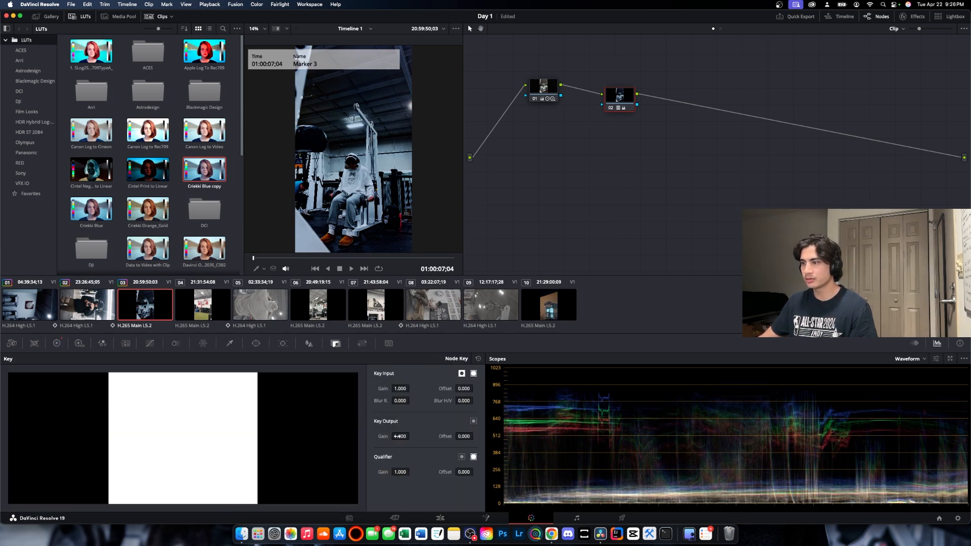
{"action": "left_click_drag", "start_coordinate": [411, 436], "coordinate": [430, 436]}
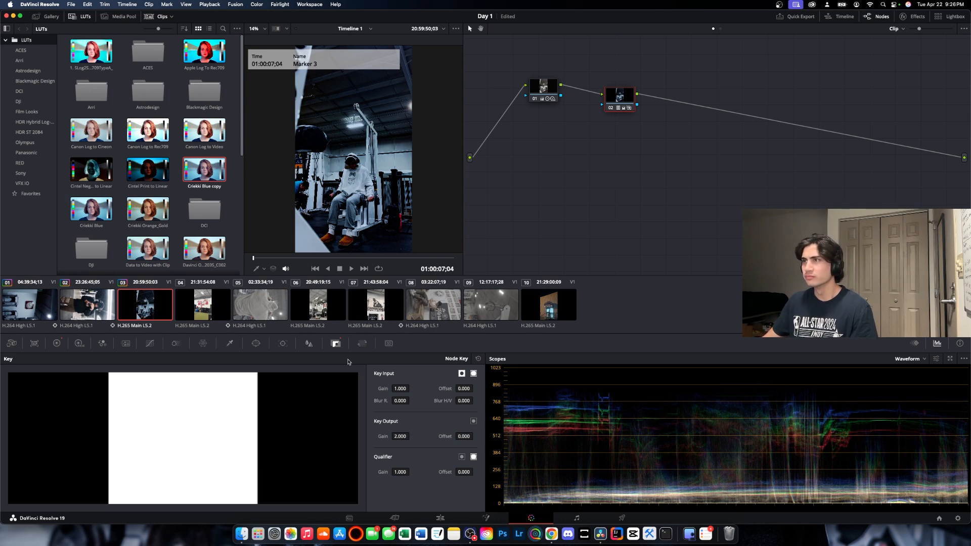
{"action": "left_click", "coordinate": [12, 344]}
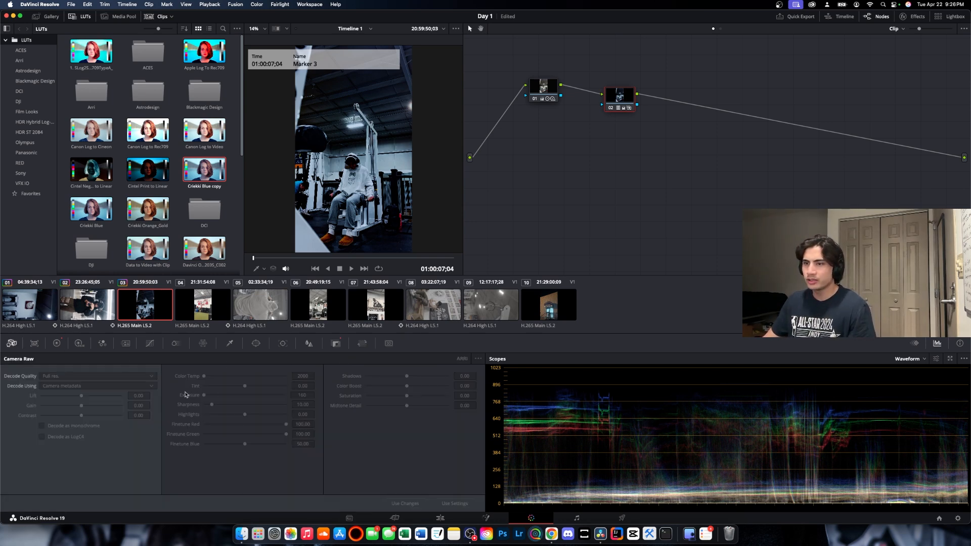
{"action": "left_click", "coordinate": [35, 344]}
- On the third clip's second node, set temp to -1360.0, highlights to 12.50 and shadows to -100.00 in the primaries
{"action": "left_click", "coordinate": [56, 344]}
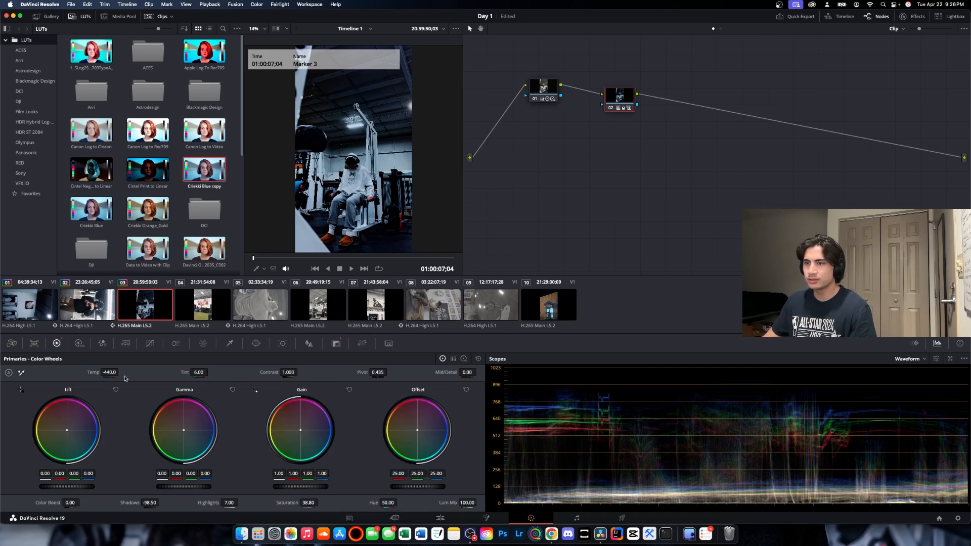
{"action": "left_click_drag", "start_coordinate": [110, 373], "coordinate": [80, 373]}
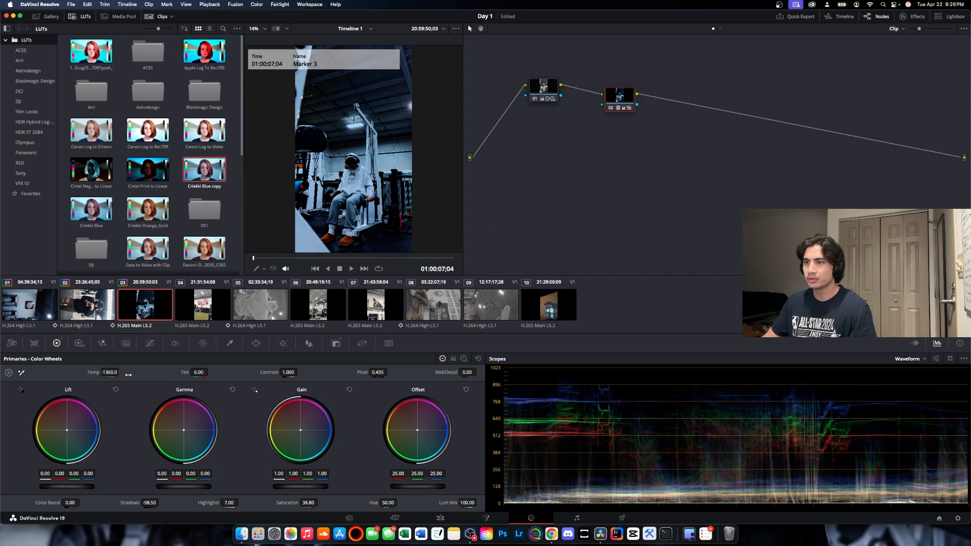
{"action": "mouse_move", "coordinate": [245, 504]}
{"action": "left_mouse_down"}
{"action": "mouse_move", "coordinate": [276, 505]}
{"action": "mouse_move", "coordinate": [233, 504]}
{"action": "left_mouse_up"}
{"action": "left_click_drag", "start_coordinate": [152, 499], "coordinate": [126, 504]}
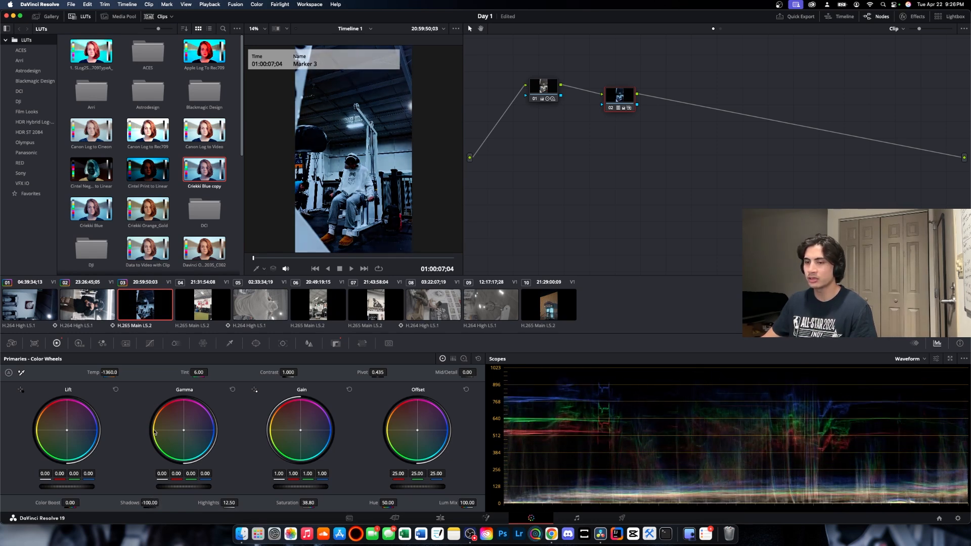
- Lower the saturation of the third clip's second node to 34.80, and try a hue shift and undo it
{"action": "mouse_move", "coordinate": [308, 503]}
{"action": "left_mouse_down"}
{"action": "mouse_move", "coordinate": [293, 503]}
{"action": "mouse_move", "coordinate": [323, 502]}
{"action": "mouse_move", "coordinate": [313, 503]}
{"action": "left_mouse_up"}
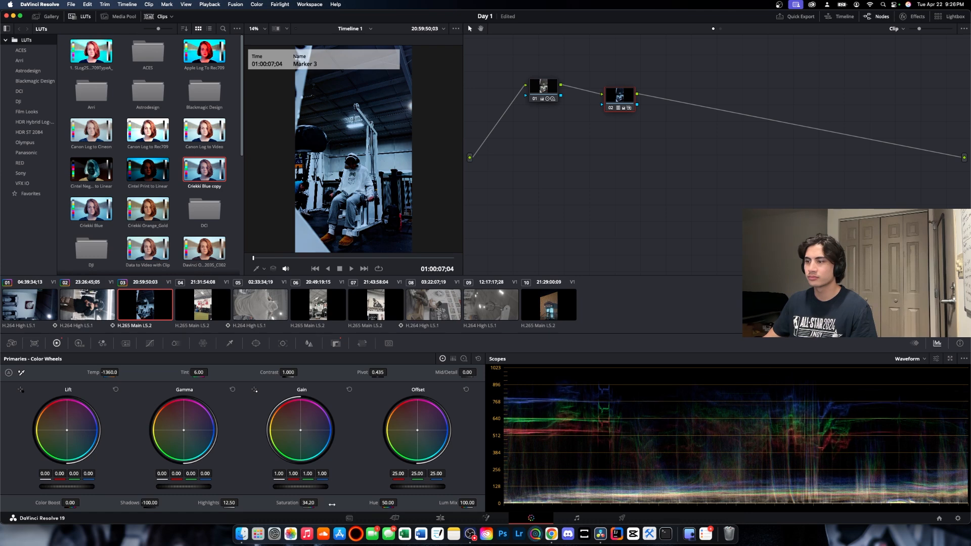
{"action": "left_click_drag", "start_coordinate": [400, 503], "coordinate": [396, 503]}
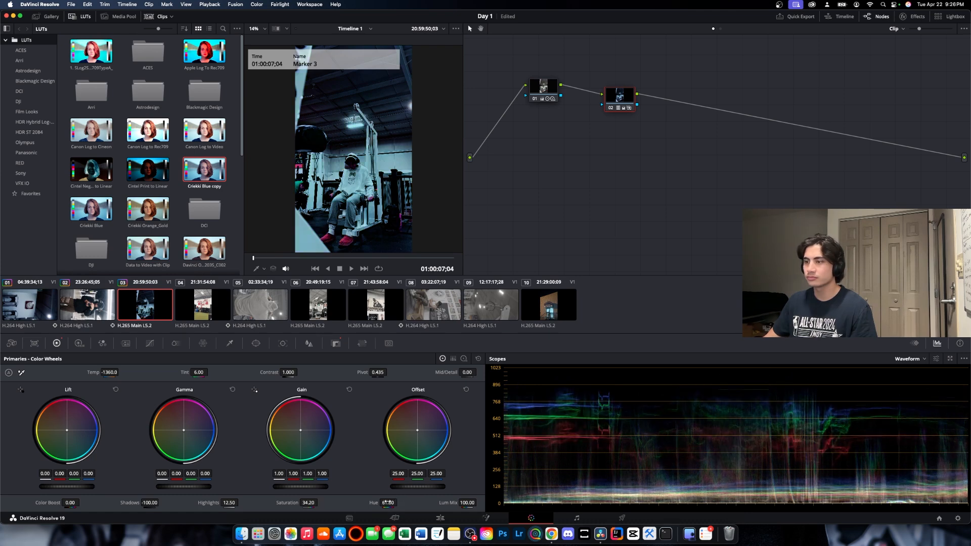
{"action": "key", "text": "super+z"}
{"action": "key", "text": "super+z"}
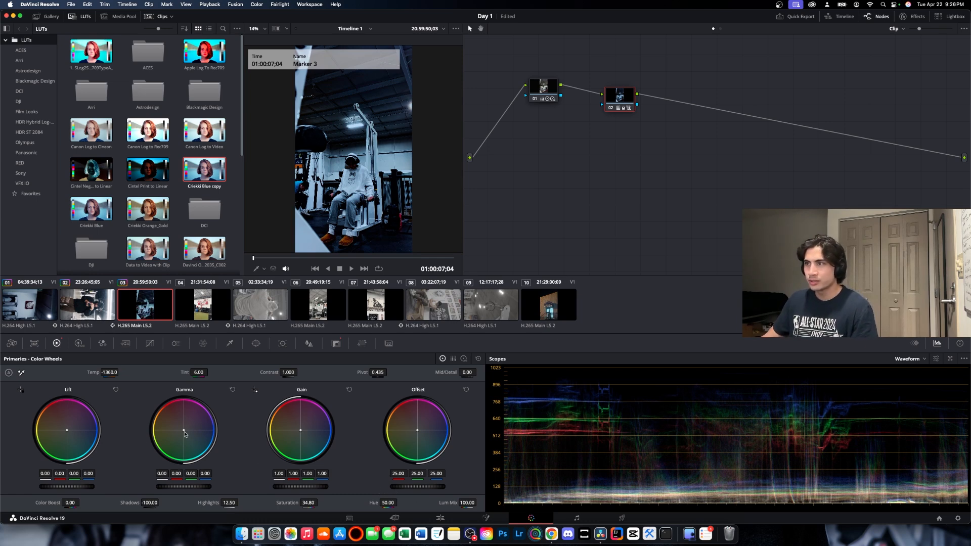
- Push the third clip's gamma slightly toward blue, to 0.02, and compare the look with the clock clip
{"action": "left_click_drag", "start_coordinate": [185, 434], "coordinate": [189, 434]}
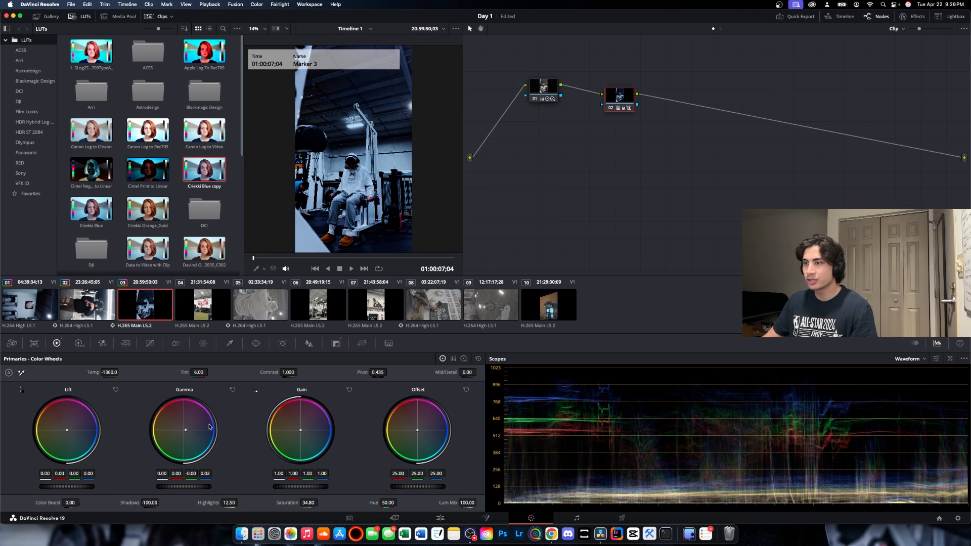
{"action": "left_click", "coordinate": [15, 313]}
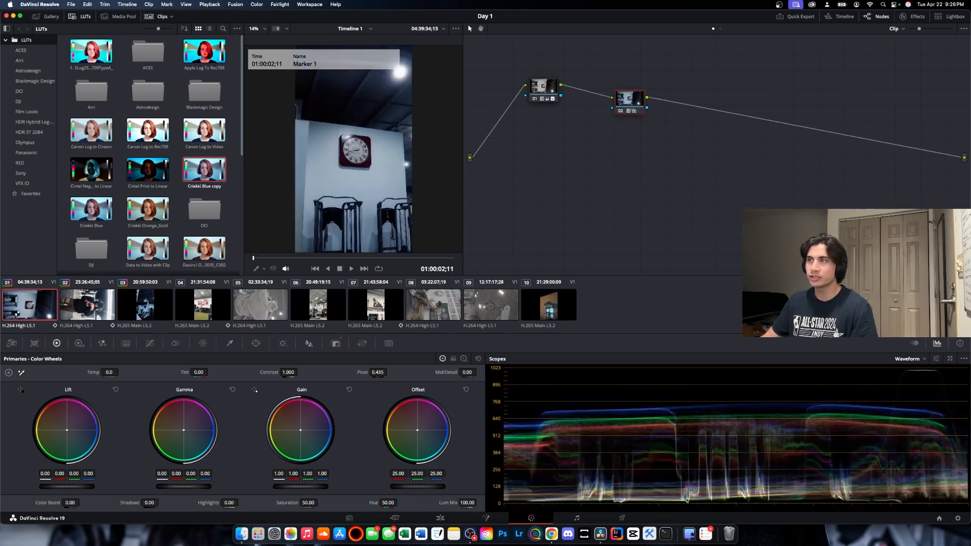
{"action": "left_click", "coordinate": [127, 319]}
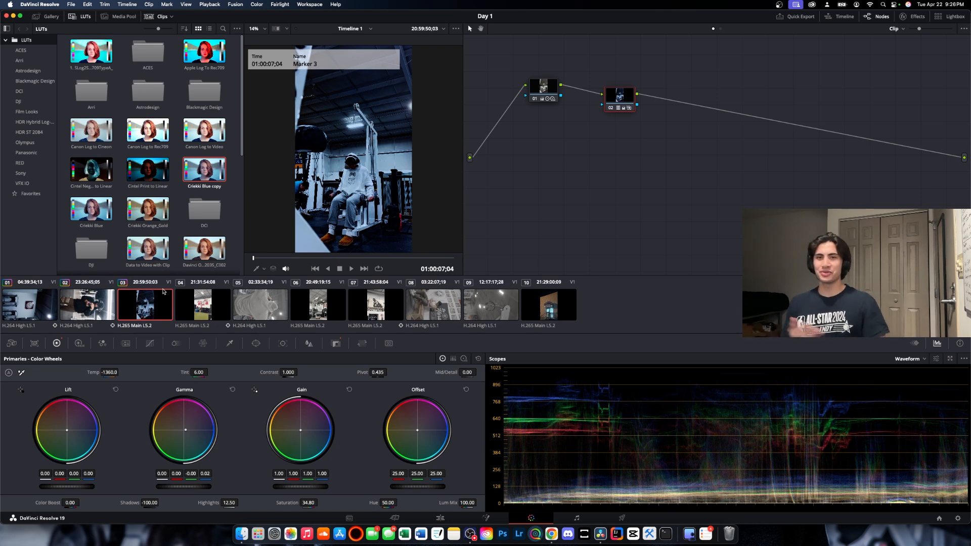
- On the second clip, the mirror shot, add a Corrector node and connect it after the existing node
{"action": "left_click", "coordinate": [83, 310]}
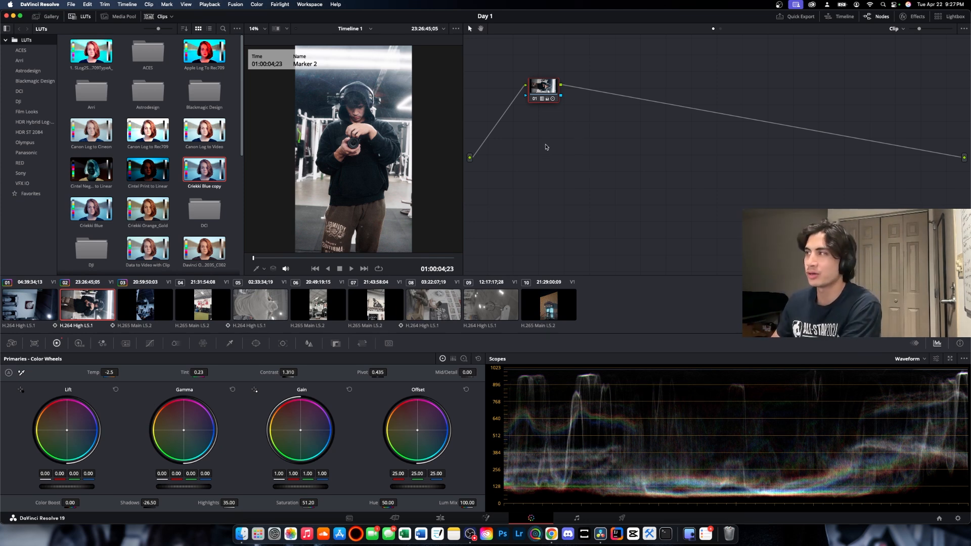
{"action": "right_click", "coordinate": [615, 136]}
{"action": "mouse_move", "coordinate": [640, 155]}
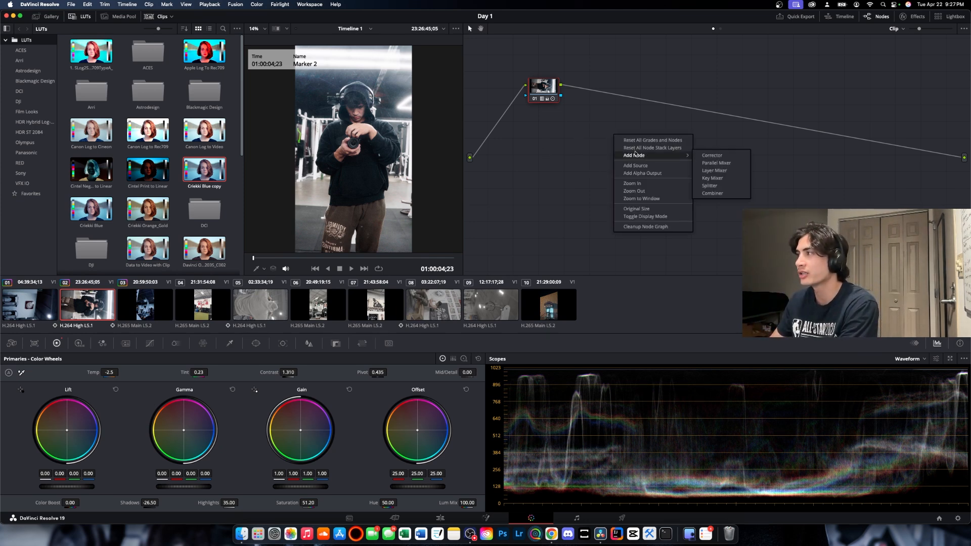
{"action": "left_click", "coordinate": [733, 154]}
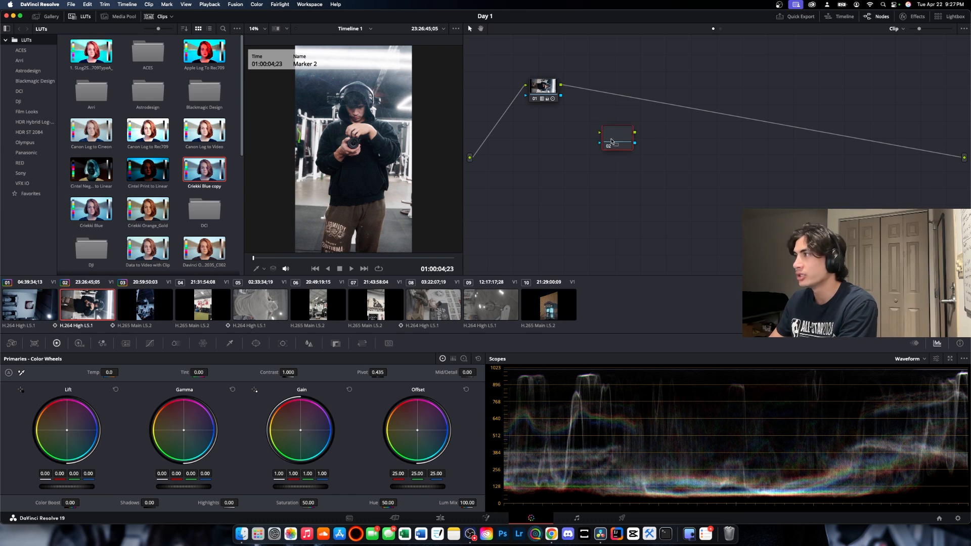
{"action": "left_click_drag", "start_coordinate": [613, 141], "coordinate": [633, 106]}
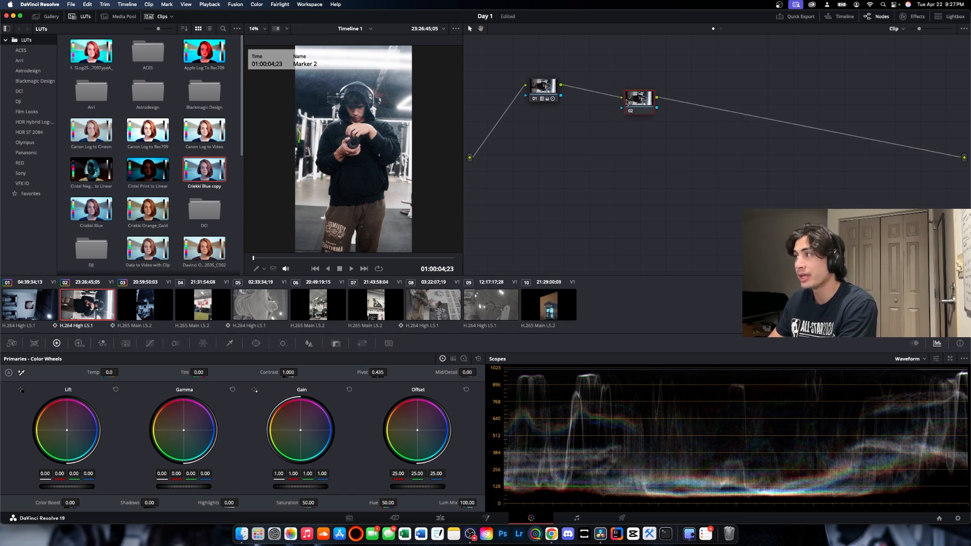
- Add a parallel node to the mirror clip's second node and sample the hand's skin tone on it with the HSL Qualifier
{"action": "right_click", "coordinate": [642, 103]}
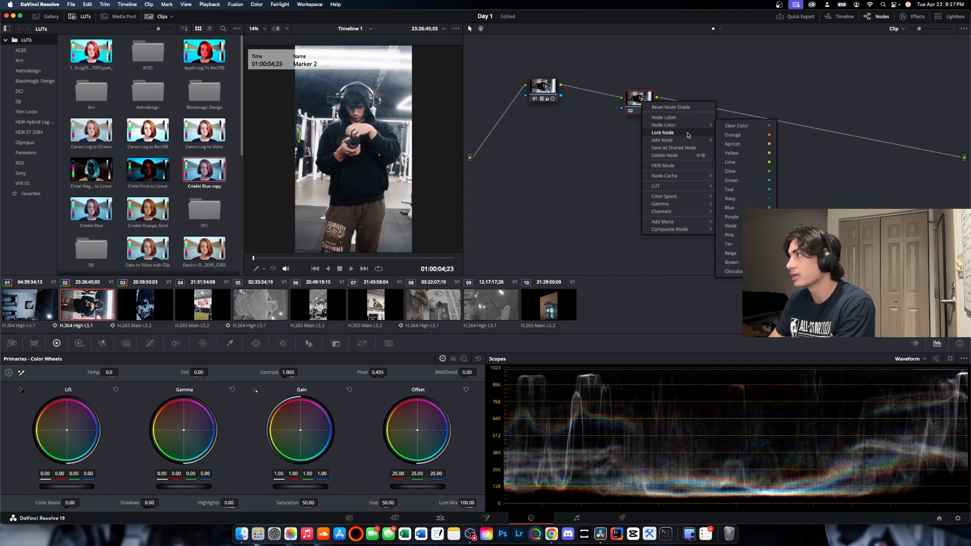
{"action": "mouse_move", "coordinate": [704, 176]}
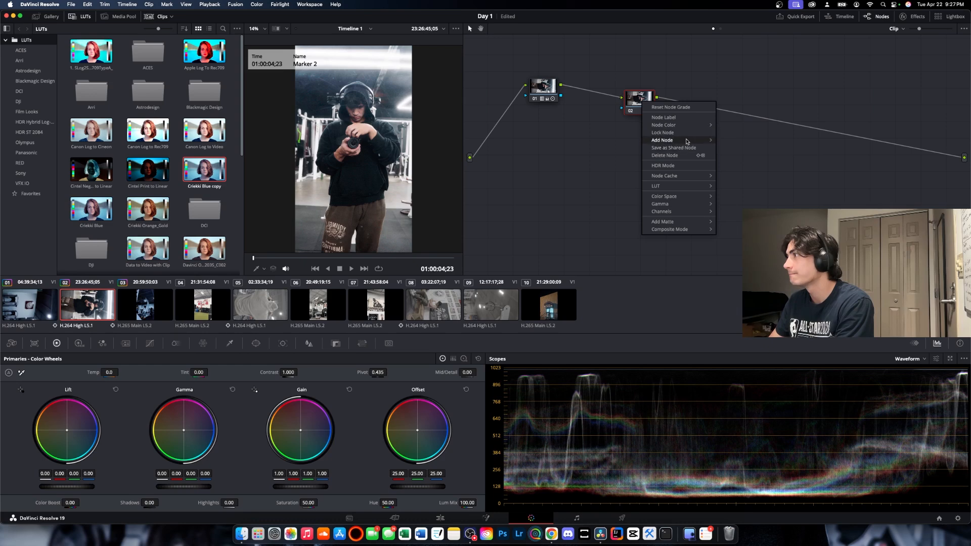
{"action": "mouse_move", "coordinate": [688, 141]}
{"action": "left_click", "coordinate": [745, 167]}
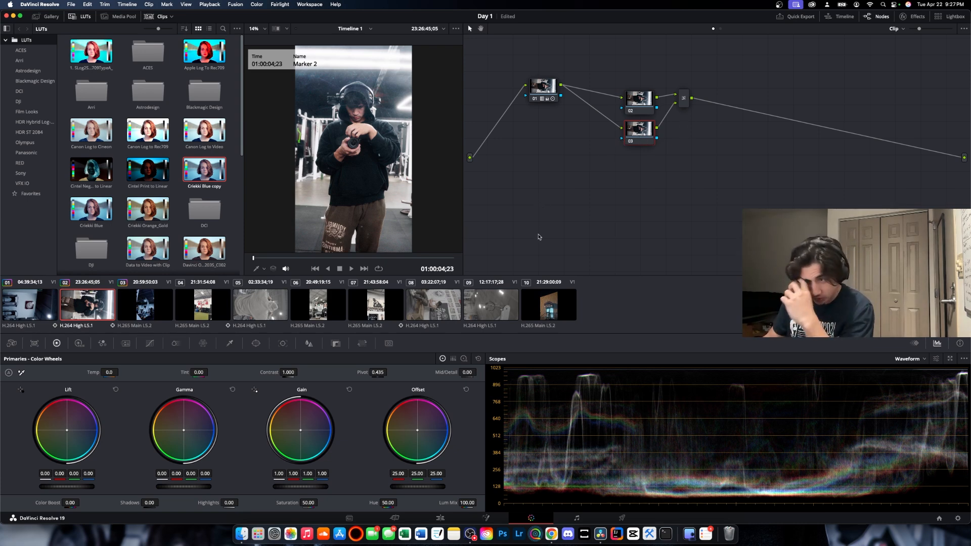
{"action": "left_click", "coordinate": [230, 344]}
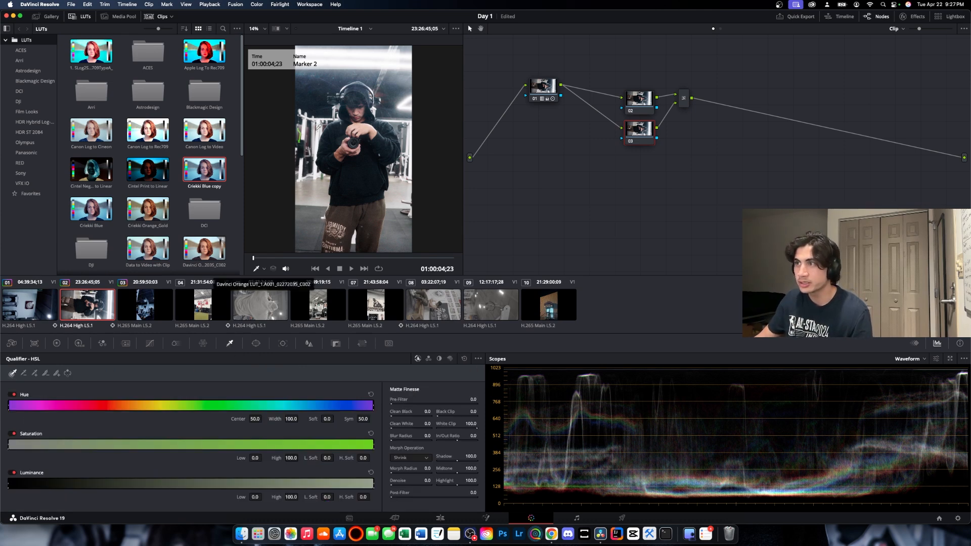
{"action": "left_click", "coordinate": [343, 149]}
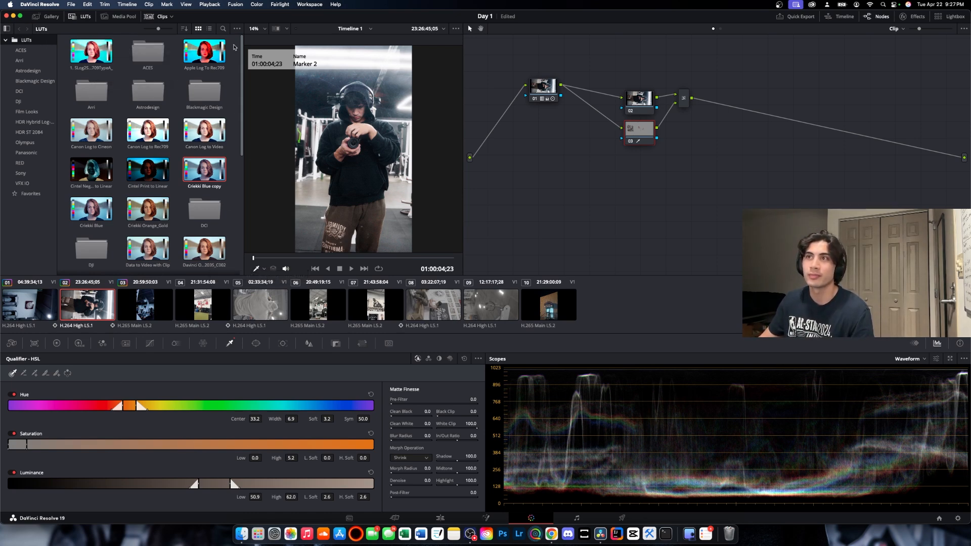
- Hide the LUT browser and highlight the qualified skin area in the viewer
{"action": "left_click", "coordinate": [81, 16]}
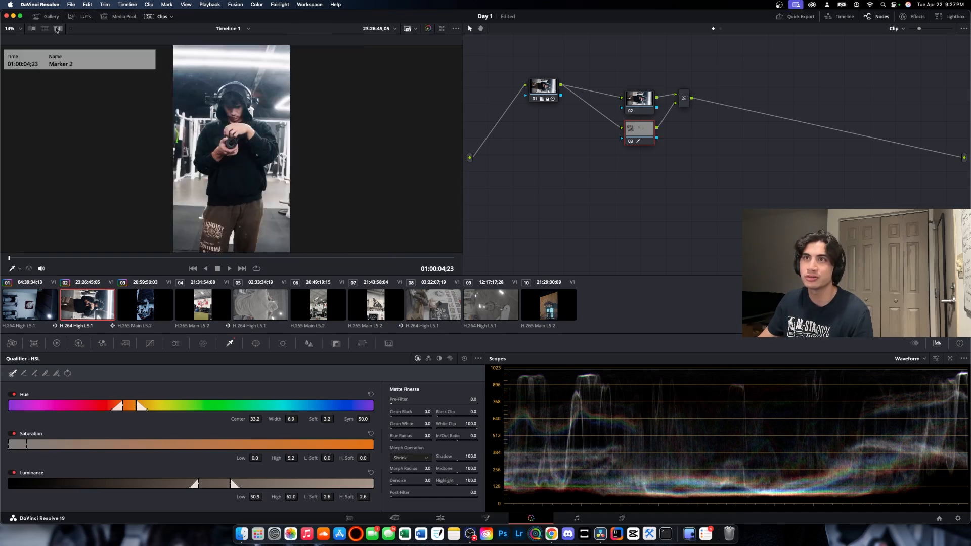
{"action": "left_click", "coordinate": [82, 18]}
{"action": "left_click", "coordinate": [84, 18]}
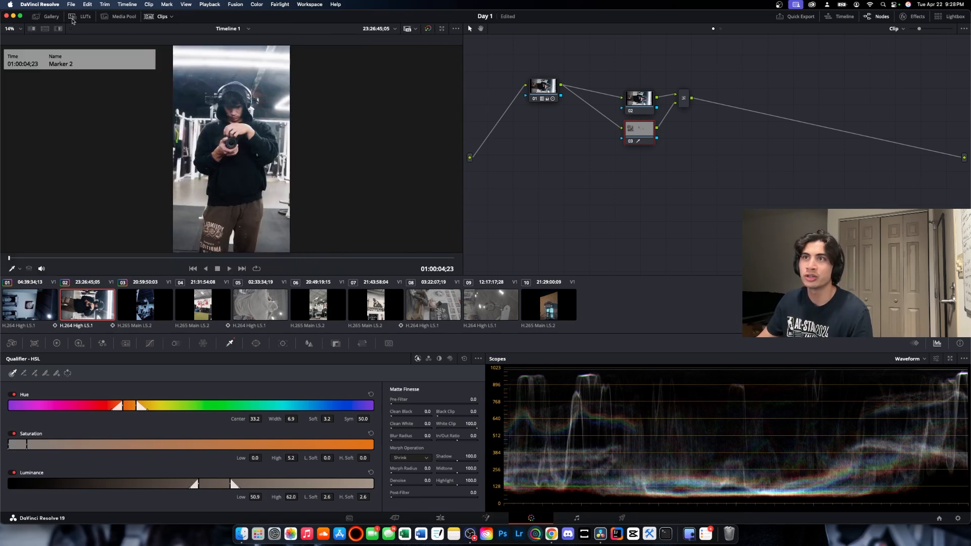
{"action": "left_click", "coordinate": [58, 29]}
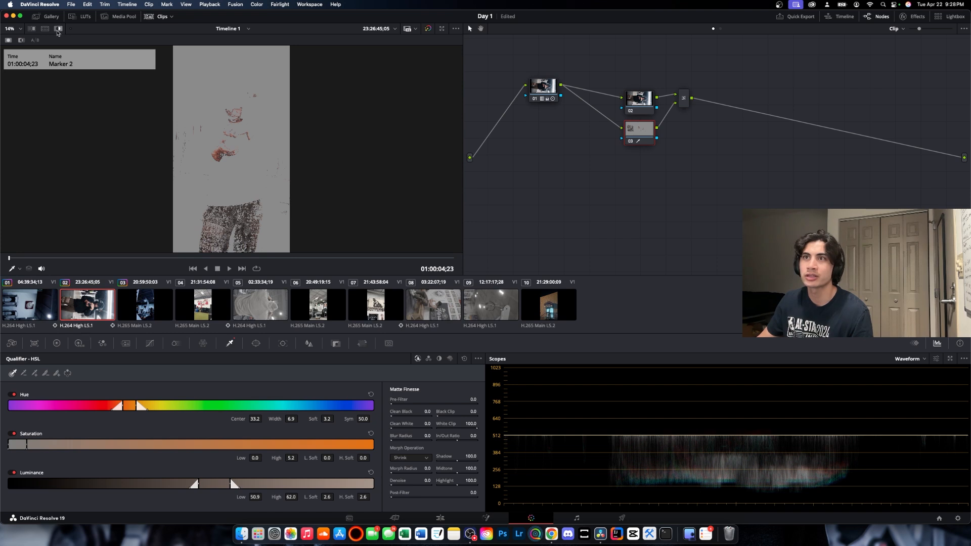
- Add the skin tones of the hands, forearm and face to the third node's HSL qualifier selection and check the highlighted matte
{"action": "left_click", "coordinate": [59, 28]}
{"action": "left_click", "coordinate": [58, 29]}
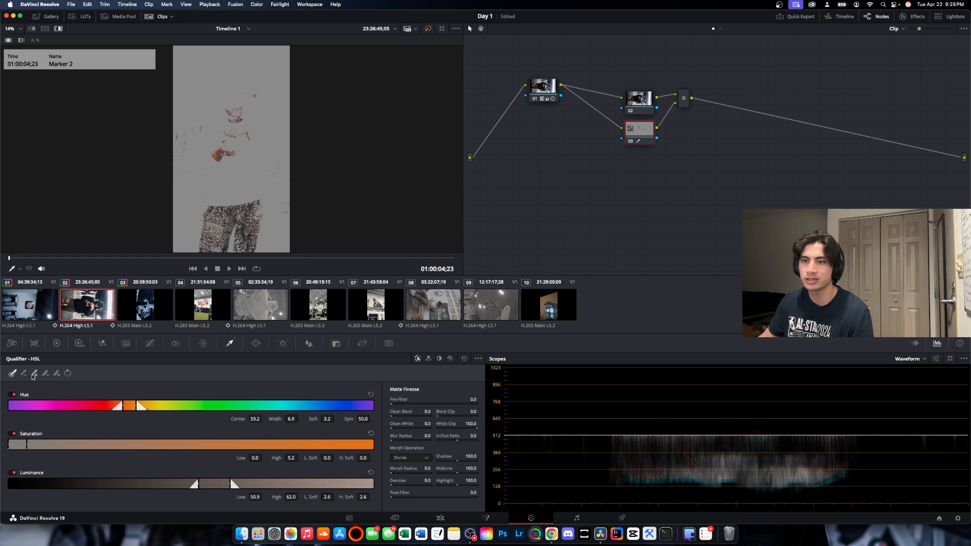
{"action": "left_click", "coordinate": [34, 375]}
{"action": "left_click", "coordinate": [240, 127]}
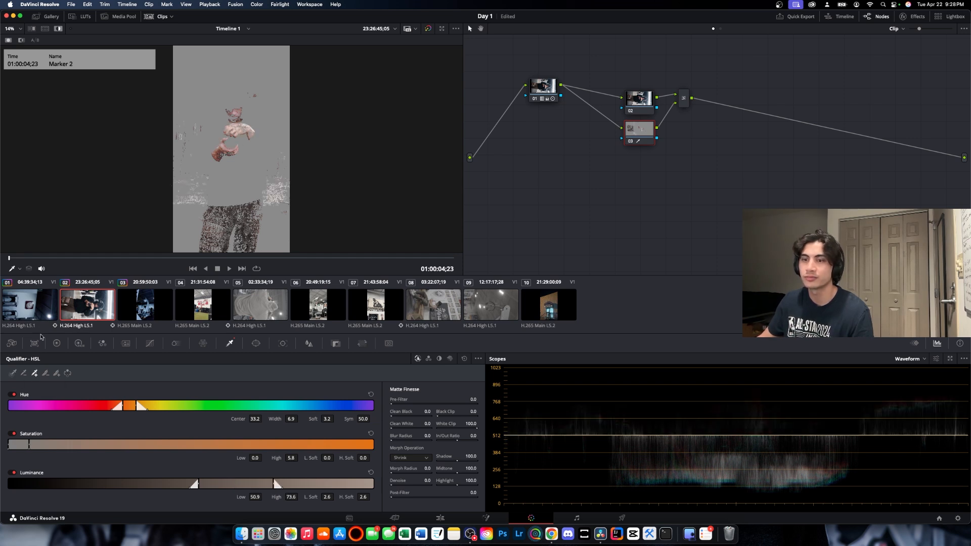
{"action": "left_click", "coordinate": [245, 124]}
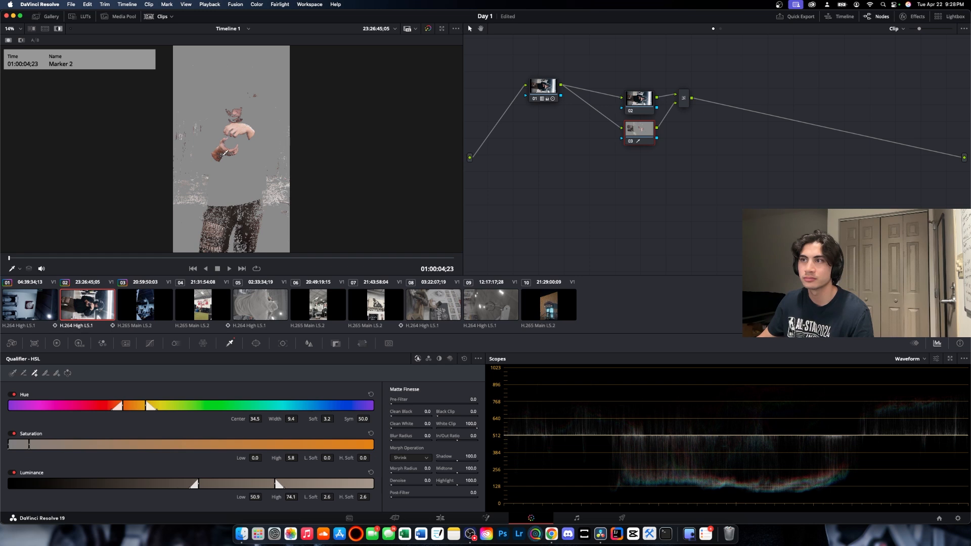
{"action": "left_click", "coordinate": [226, 152]}
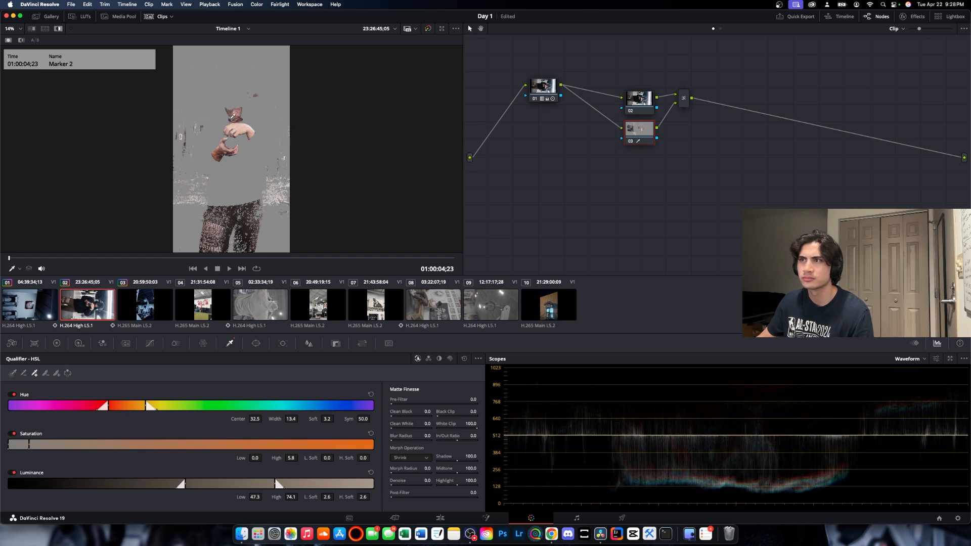
{"action": "left_click", "coordinate": [234, 116]}
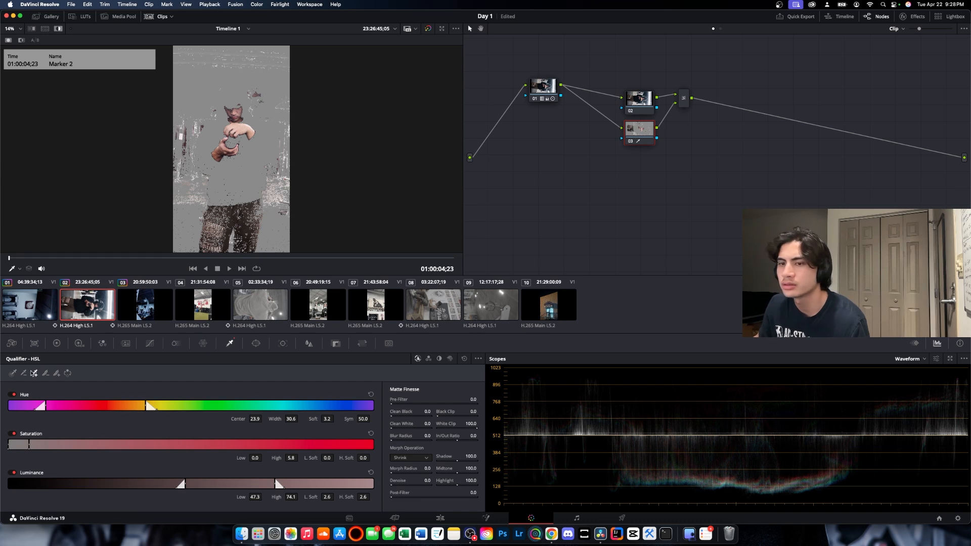
{"action": "left_click", "coordinate": [57, 28]}
{"action": "left_click", "coordinate": [57, 28]}
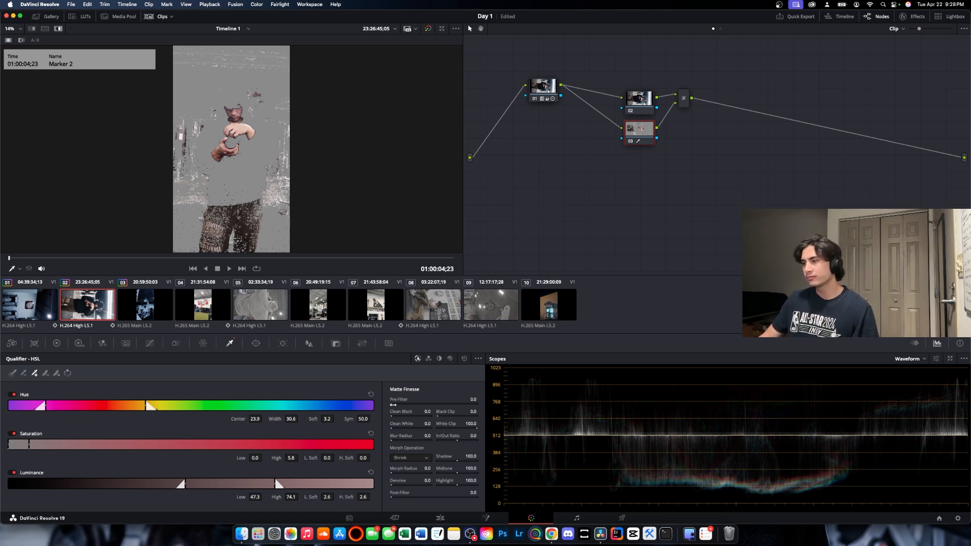
- Refine the skin matte with Pre Filter 77.8, Clean Black 100, Clean White 57.6 and Blur Radius 49.4
{"action": "left_click_drag", "start_coordinate": [392, 405], "coordinate": [419, 403]}
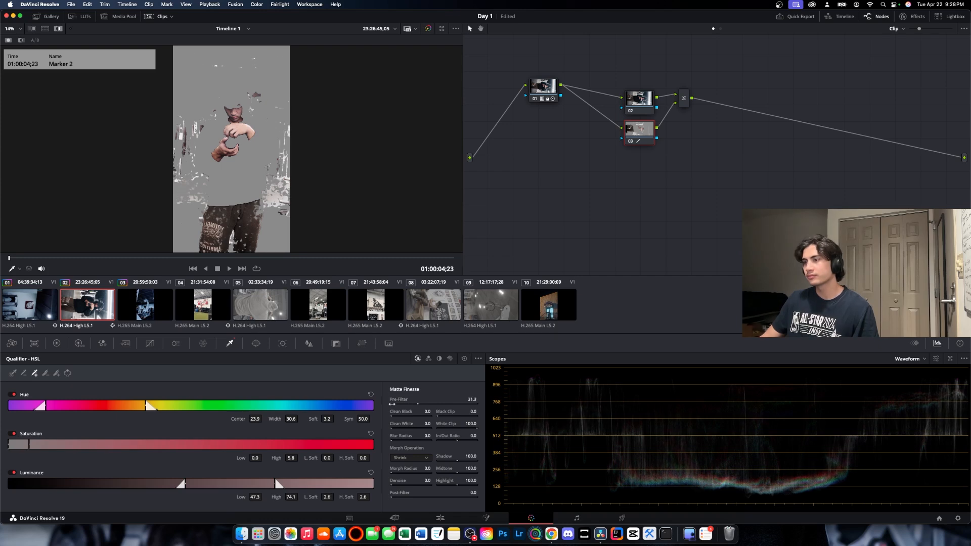
{"action": "left_click_drag", "start_coordinate": [392, 416], "coordinate": [472, 415]}
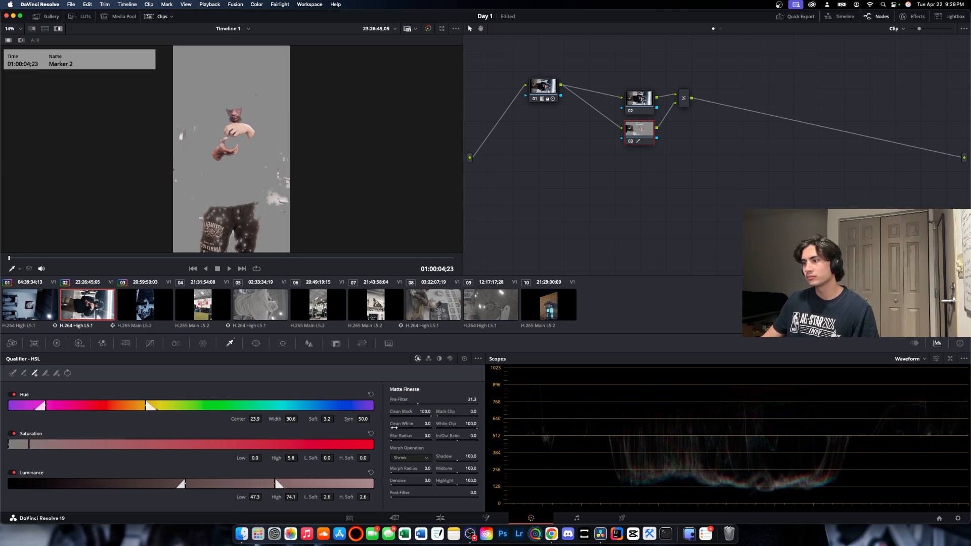
{"action": "left_click_drag", "start_coordinate": [395, 428], "coordinate": [410, 439]}
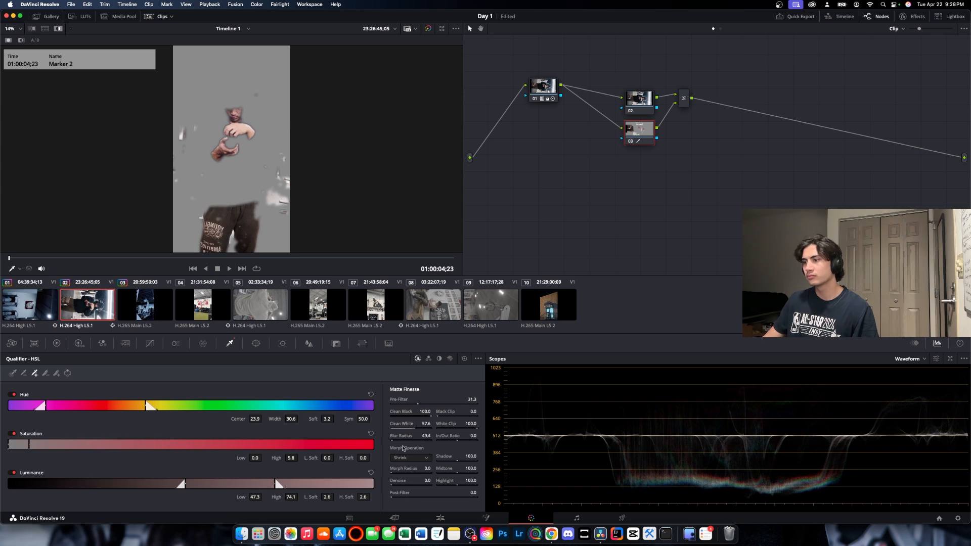
{"action": "left_click", "coordinate": [417, 458]}
{"action": "left_click", "coordinate": [416, 459]}
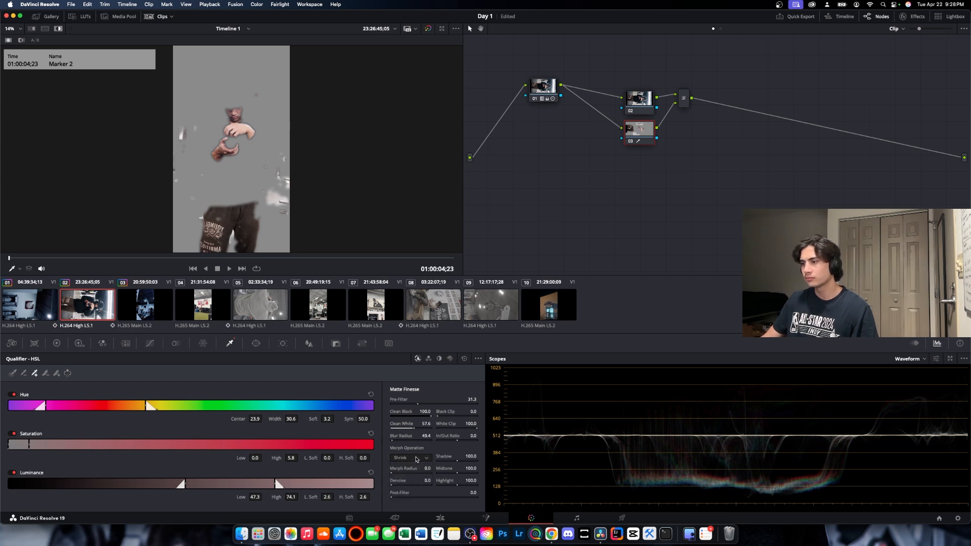
{"action": "left_click_drag", "start_coordinate": [418, 404], "coordinate": [457, 404]}
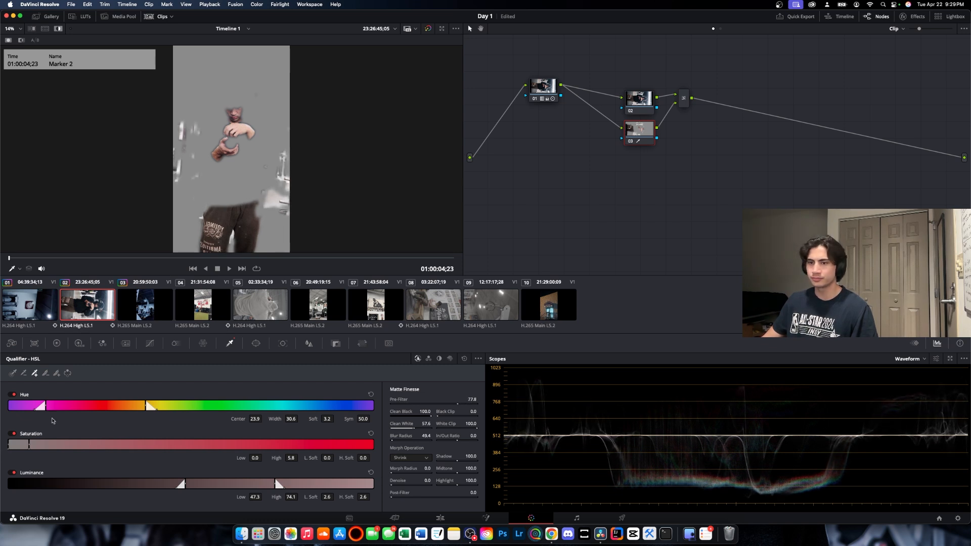
- Set the qualifier's hue softness to 7.7 and its luminance range to low 53.3, low softness 0 and high softness 33.2
{"action": "left_click_drag", "start_coordinate": [33, 410], "coordinate": [2, 411]}
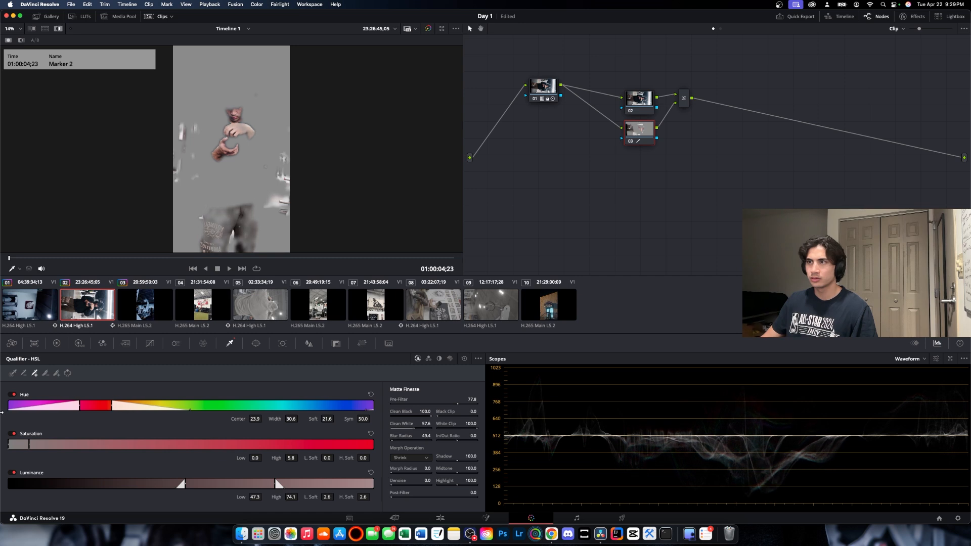
{"action": "left_click_drag", "start_coordinate": [2, 411], "coordinate": [26, 409]}
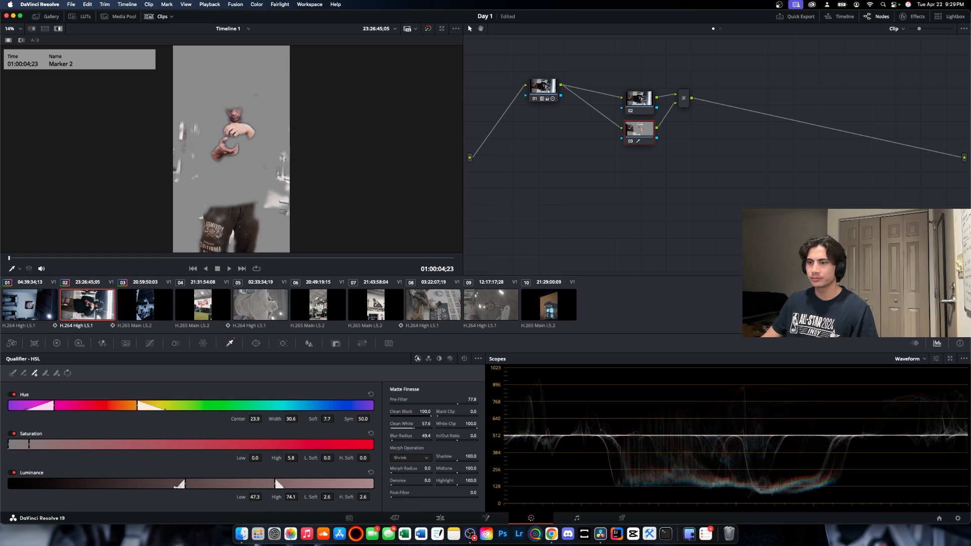
{"action": "left_click_drag", "start_coordinate": [181, 485], "coordinate": [203, 482]}
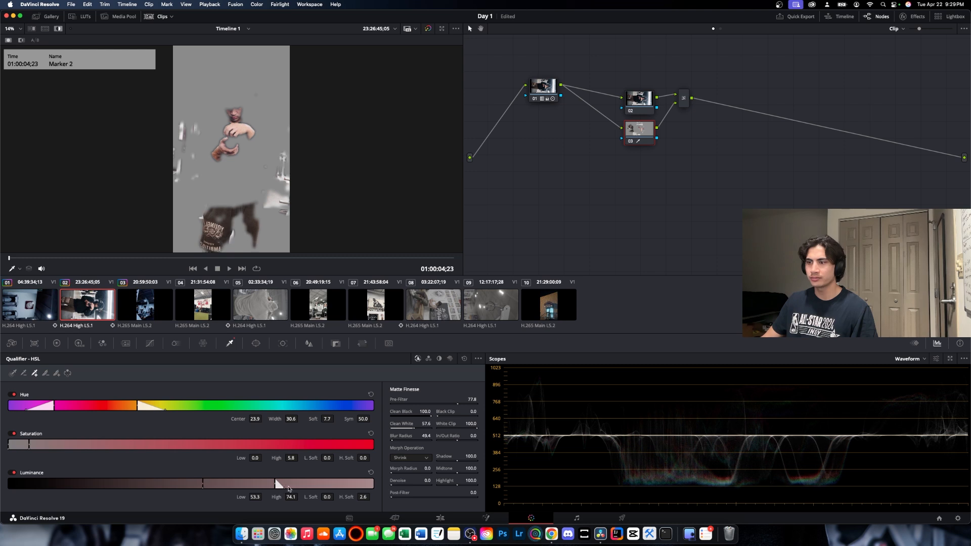
{"action": "left_click_drag", "start_coordinate": [277, 485], "coordinate": [341, 483]}
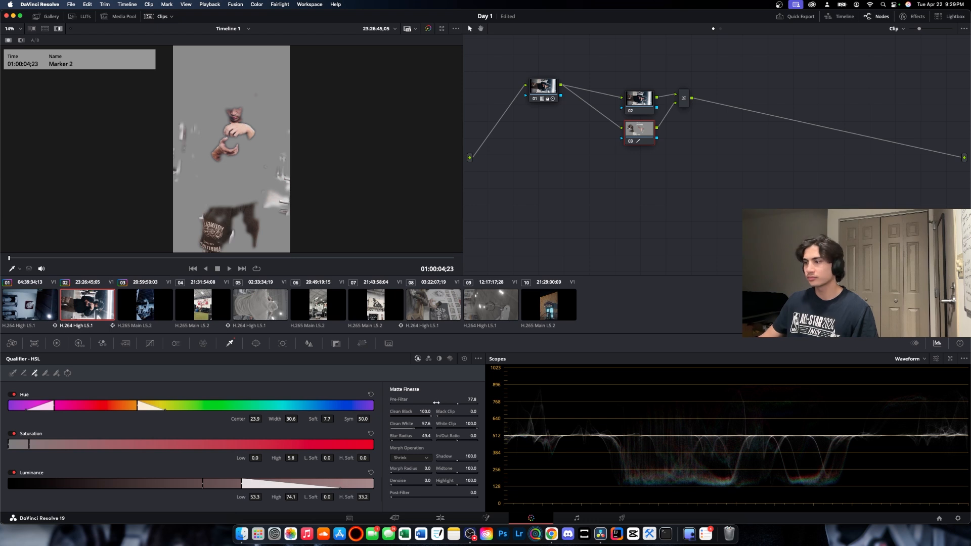
- Set the matte's Clean White to 5.3, White Clip 91.8, Clean Black 62.6, Denoise 100, Shadow 105.8, Midtone 121.9 and Highlight 134.2
{"action": "left_click_drag", "start_coordinate": [417, 430], "coordinate": [445, 416]}
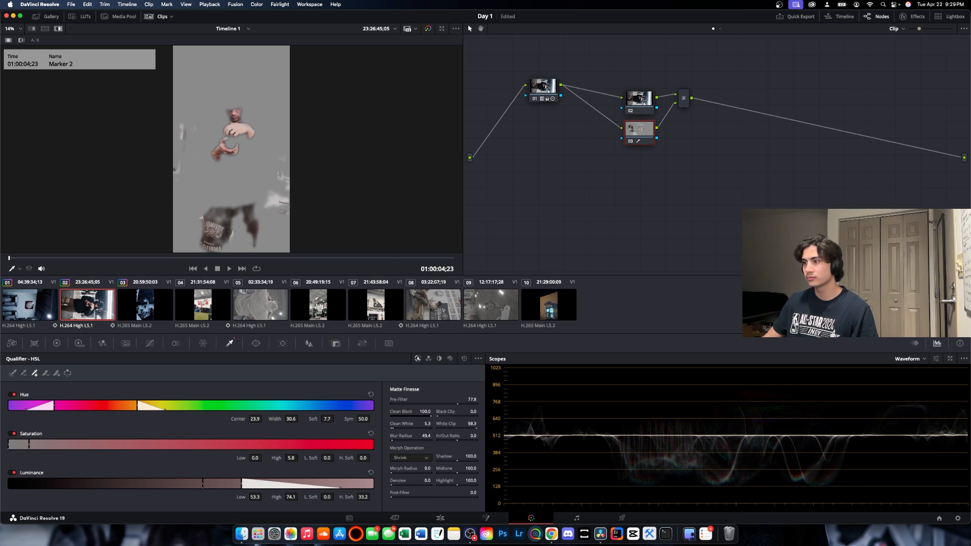
{"action": "left_click_drag", "start_coordinate": [477, 426], "coordinate": [468, 426]}
{"action": "left_click_drag", "start_coordinate": [471, 424], "coordinate": [455, 460]}
{"action": "left_click_drag", "start_coordinate": [459, 425], "coordinate": [415, 416]}
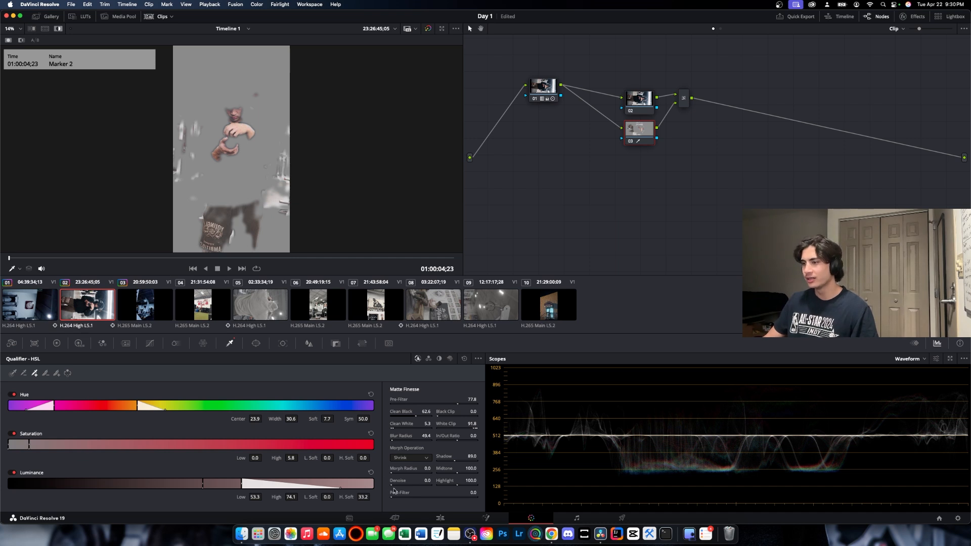
{"action": "left_click_drag", "start_coordinate": [393, 484], "coordinate": [476, 485]}
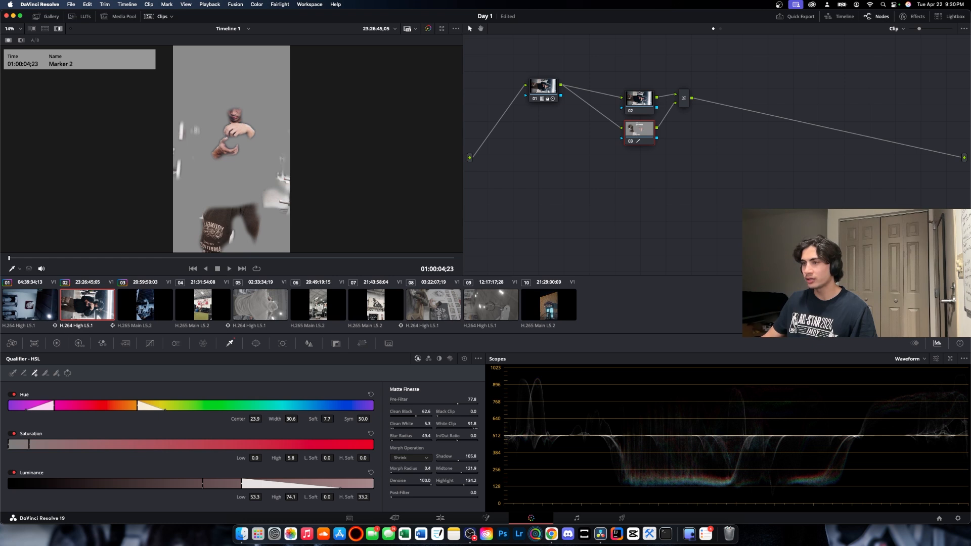
{"action": "left_click_drag", "start_coordinate": [411, 472], "coordinate": [390, 472]}
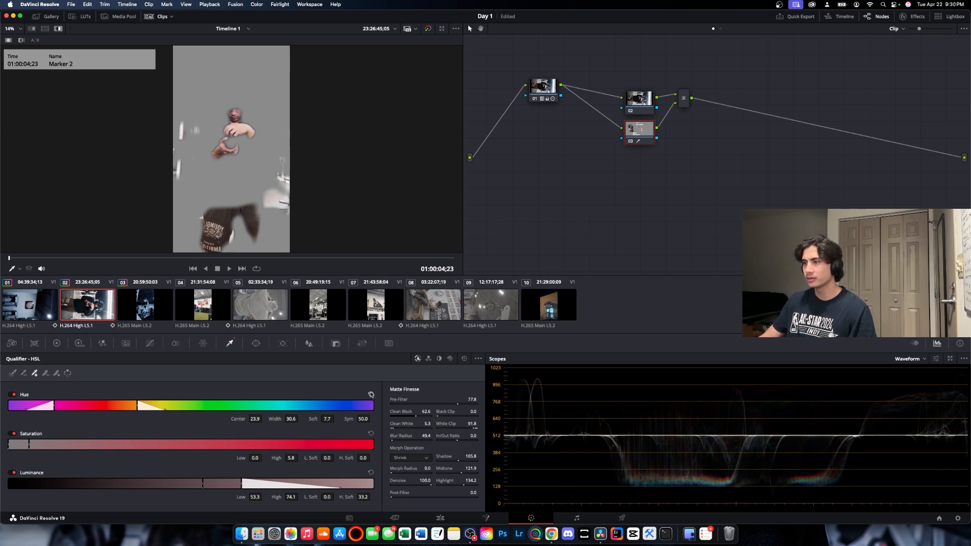
- Reset the qualifier's hue range and set Clean Black, Clean White, Blur Radius, White Clip and Pre Filter to 0
{"action": "left_click", "coordinate": [371, 395]}
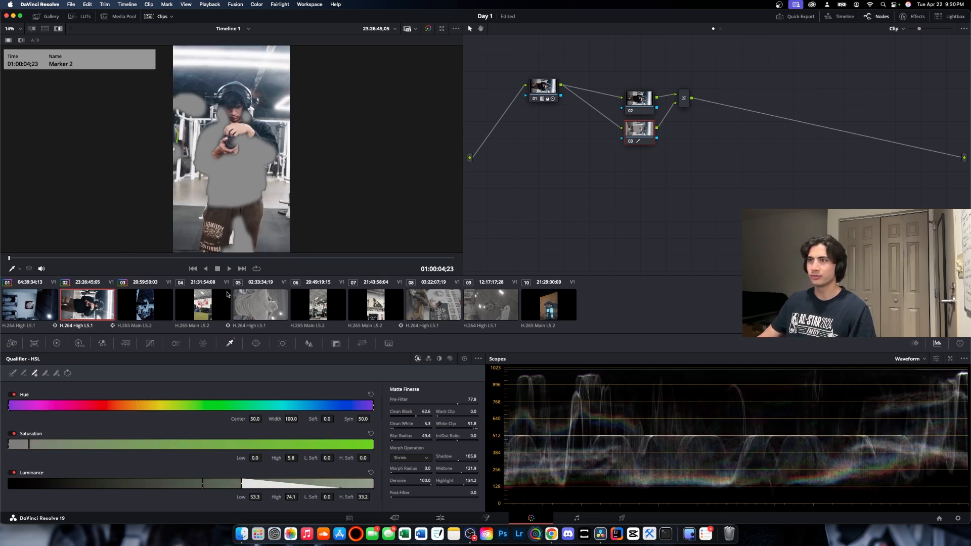
{"action": "double_click", "coordinate": [426, 412]}
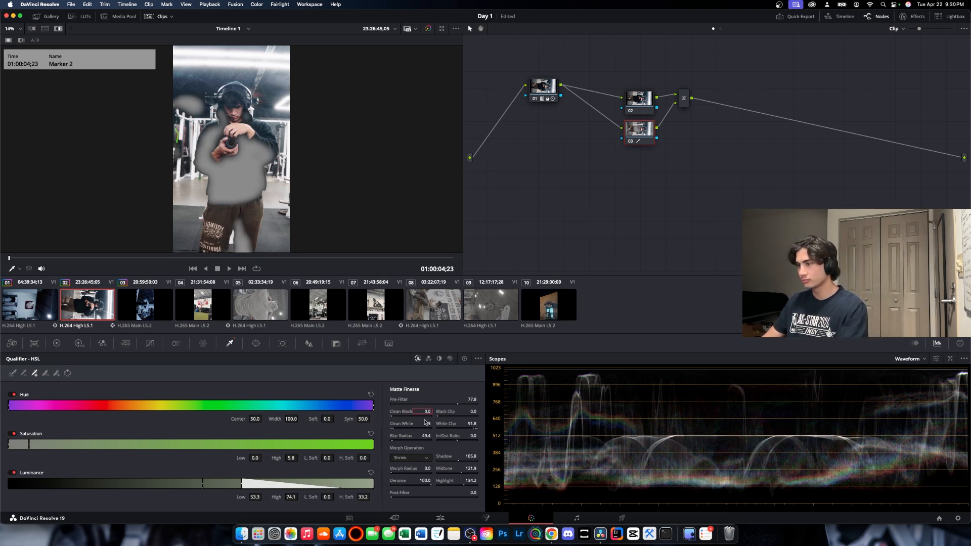
{"action": "double_click", "coordinate": [426, 424]}
{"action": "type", "text": "0"}
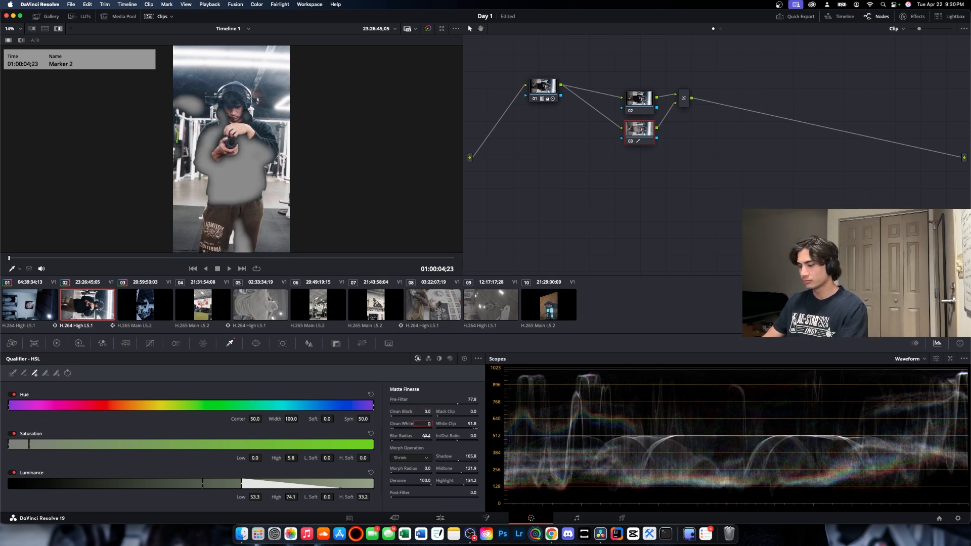
{"action": "double_click", "coordinate": [426, 436]}
{"action": "type", "text": "0"}
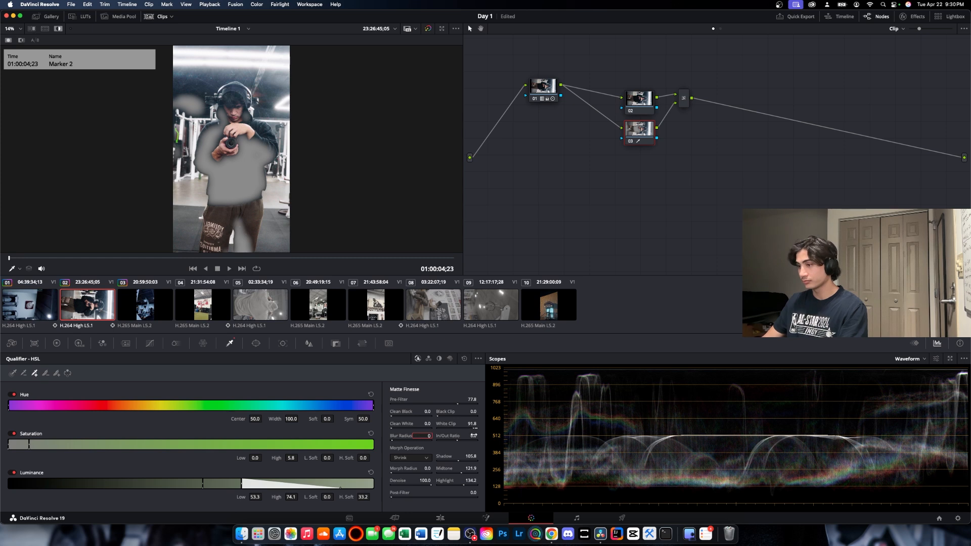
{"action": "double_click", "coordinate": [473, 424]}
{"action": "type", "text": "0"}
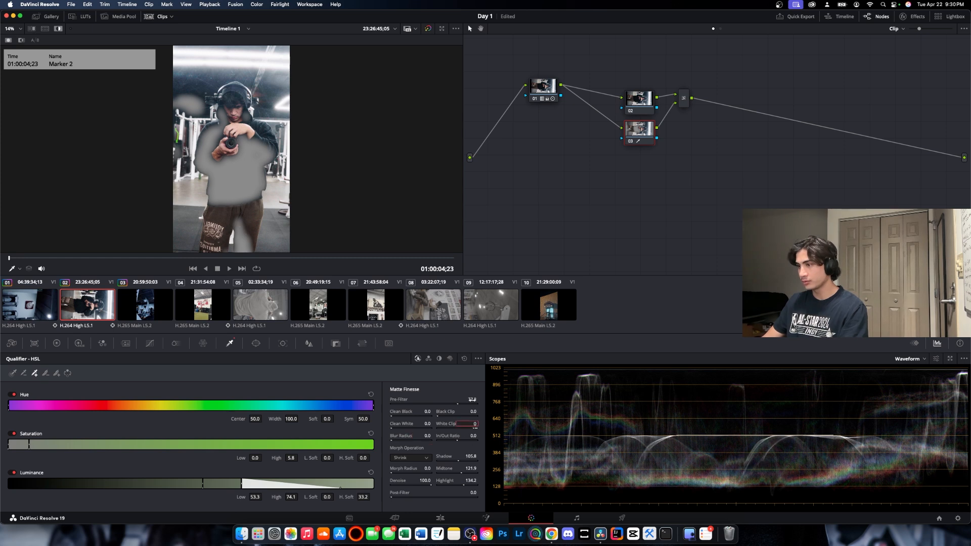
{"action": "double_click", "coordinate": [472, 400]}
{"action": "type", "text": "0"}
{"action": "key", "text": "Return"}
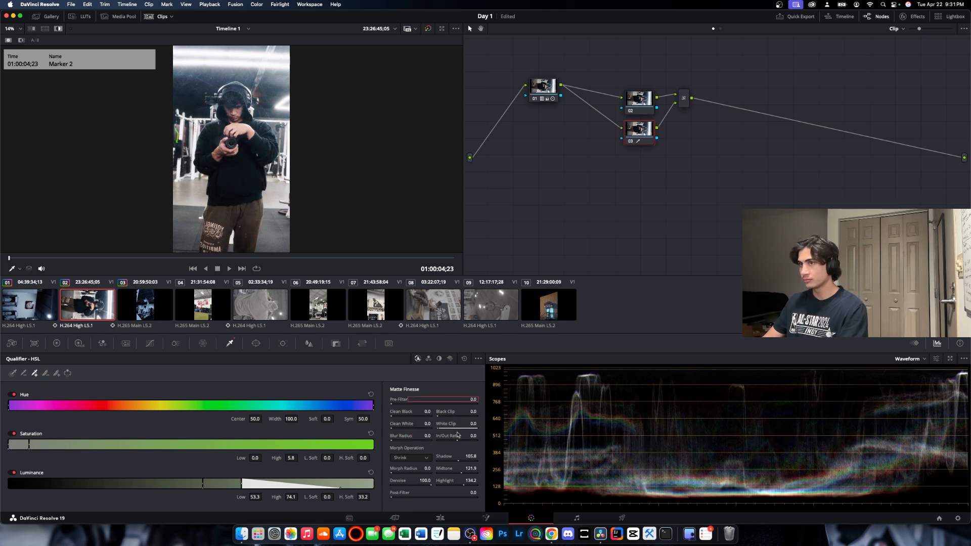
- Set the matte's Shadow, Midtone, Highlight and Denoise values to 0
{"action": "double_click", "coordinate": [474, 468]}
{"action": "key", "text": "Return"}
{"action": "left_click", "coordinate": [473, 455]}
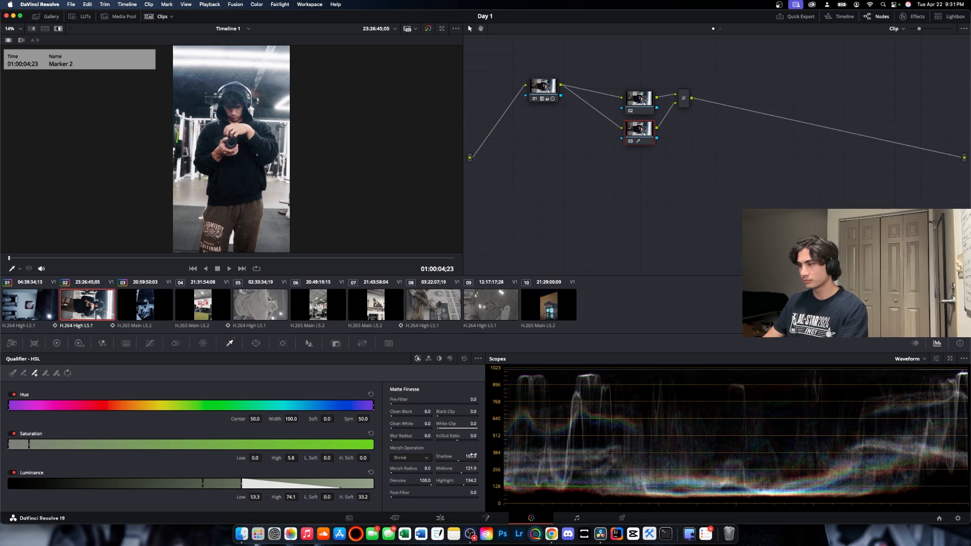
{"action": "double_click", "coordinate": [474, 457]}
{"action": "type", "text": "0"}
{"action": "key", "text": "Return"}
{"action": "double_click", "coordinate": [473, 468]}
{"action": "type", "text": "0"}
{"action": "key", "text": "Return"}
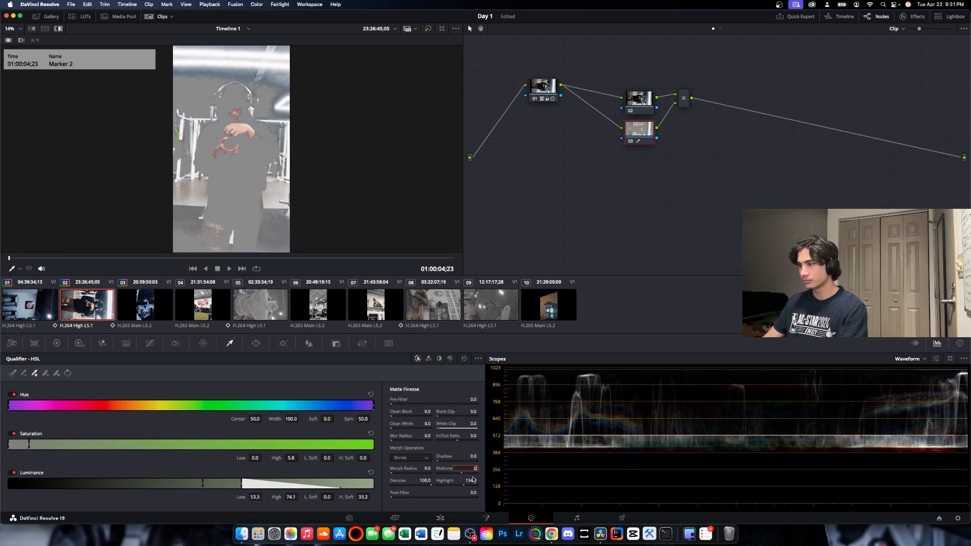
{"action": "double_click", "coordinate": [473, 480]}
{"action": "type", "text": "0"}
{"action": "key", "text": "Return"}
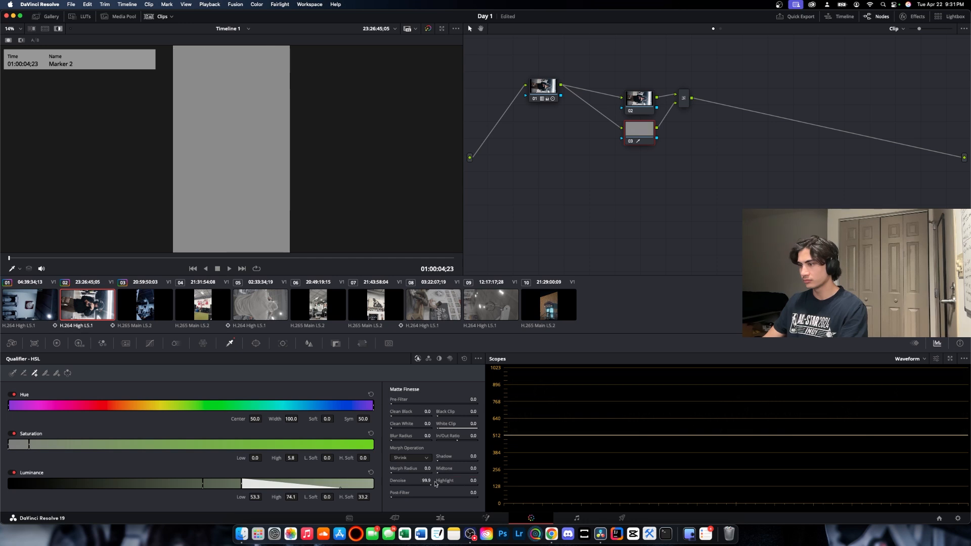
{"action": "double_click", "coordinate": [427, 480]}
{"action": "type", "text": "0"}
{"action": "key", "text": "Return"}
- With the highlight off, resample the hand's skin tone, add samples from the other hand, and highlight the selection again
{"action": "left_click", "coordinate": [58, 28]}
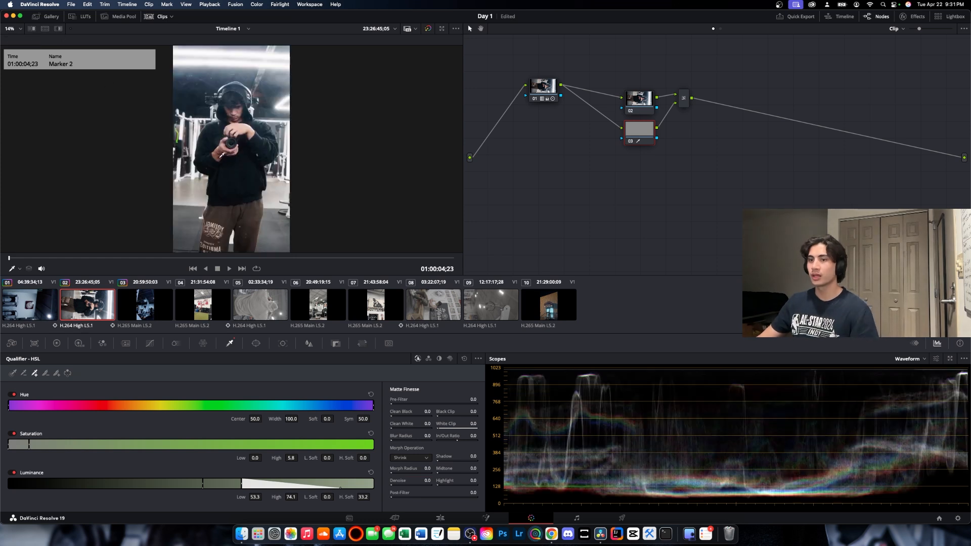
{"action": "left_click", "coordinate": [14, 375]}
{"action": "left_click", "coordinate": [245, 123]}
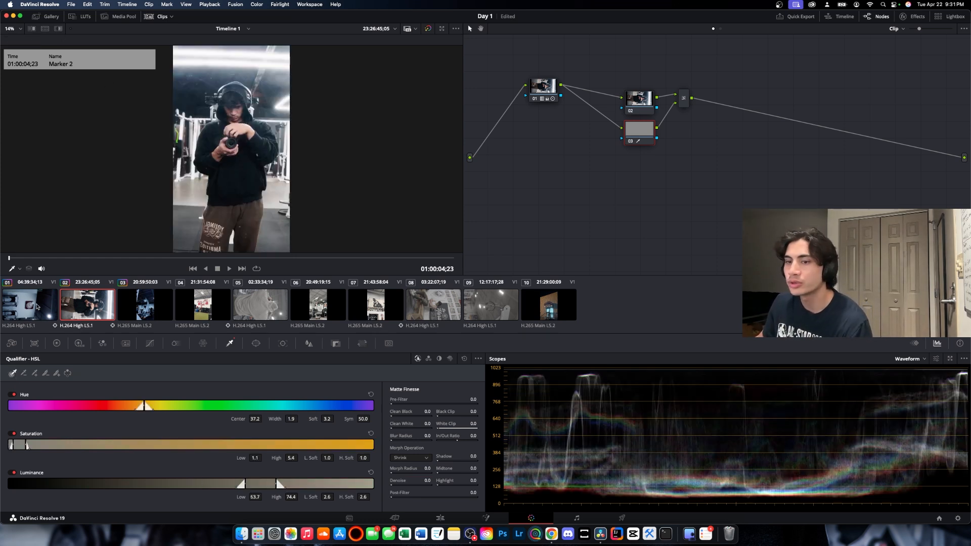
{"action": "left_click", "coordinate": [35, 373]}
{"action": "left_click", "coordinate": [220, 147]}
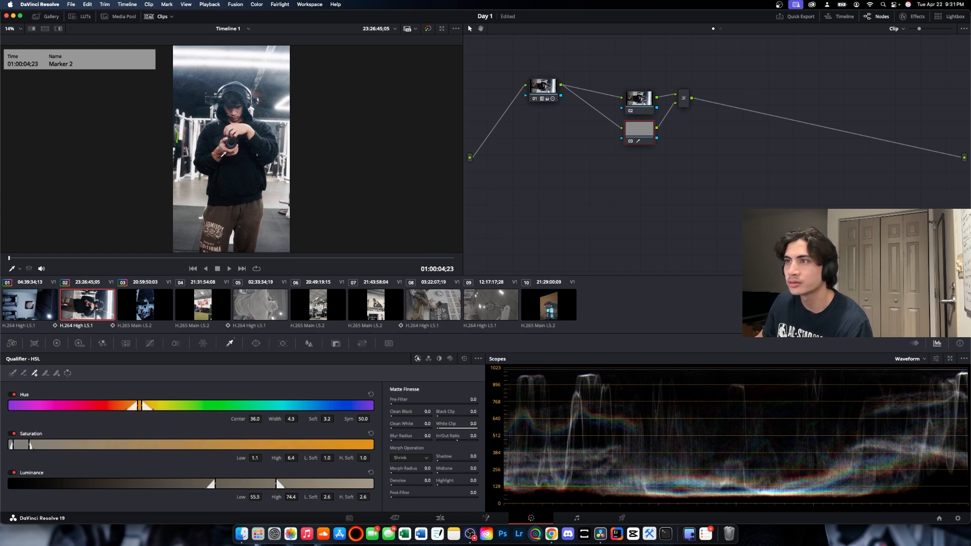
{"action": "left_click", "coordinate": [221, 155]}
{"action": "left_click", "coordinate": [57, 29]}
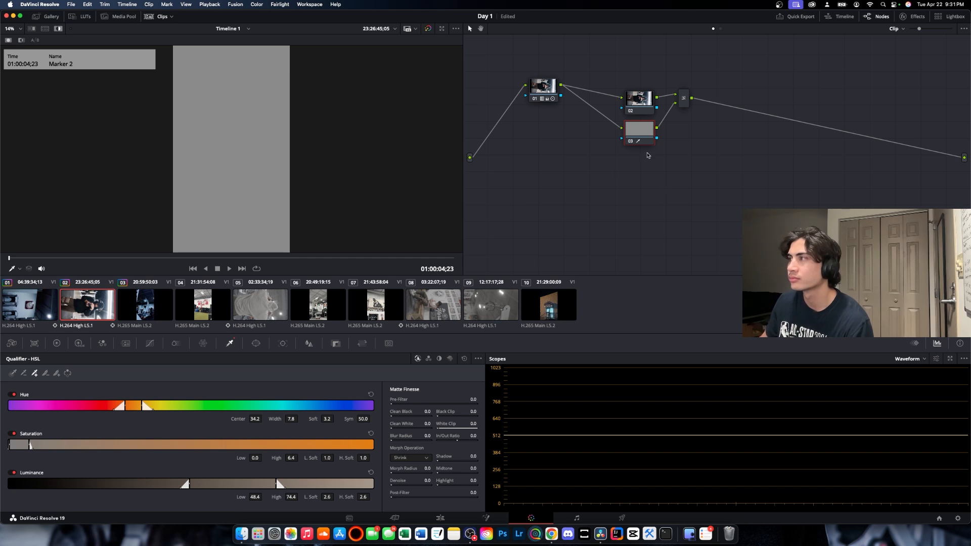
- Reset the third node's grade and qualify the skin tones of both hands on it again
{"action": "right_click", "coordinate": [640, 129]}
{"action": "left_click", "coordinate": [668, 134]}
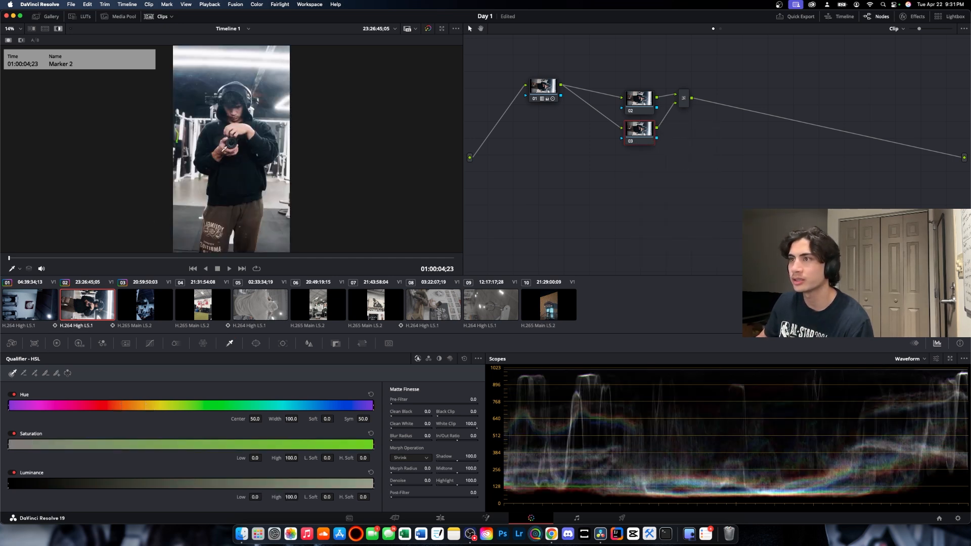
{"action": "left_click", "coordinate": [224, 149]}
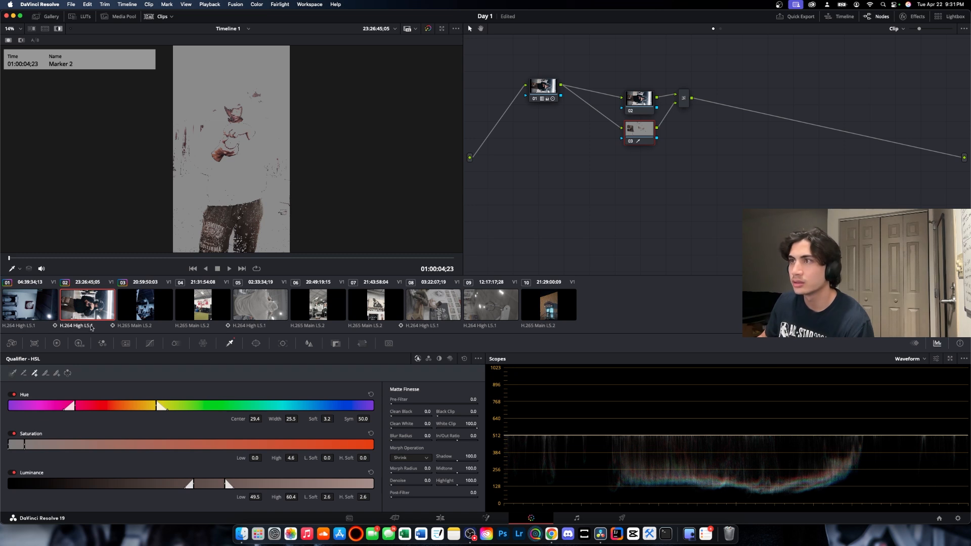
{"action": "left_click", "coordinate": [247, 127]}
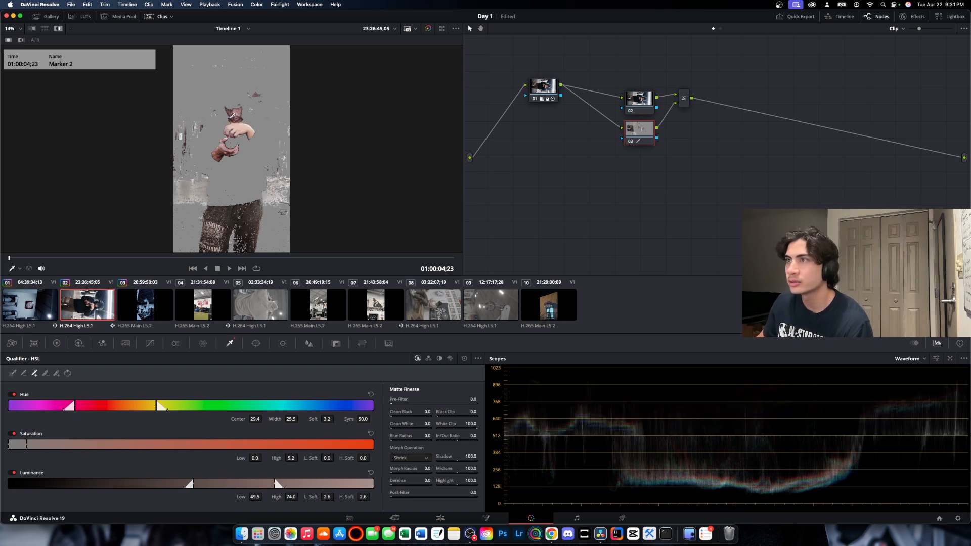
- Add another hand tone to the skin selection, try sampling the face too, and undo the face sample
{"action": "left_click", "coordinate": [231, 127]}
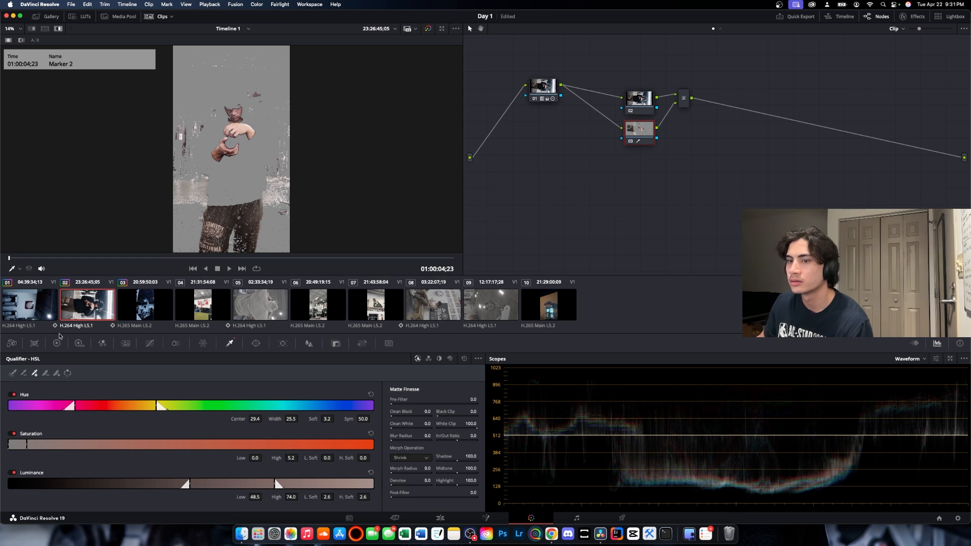
{"action": "left_click", "coordinate": [239, 106]}
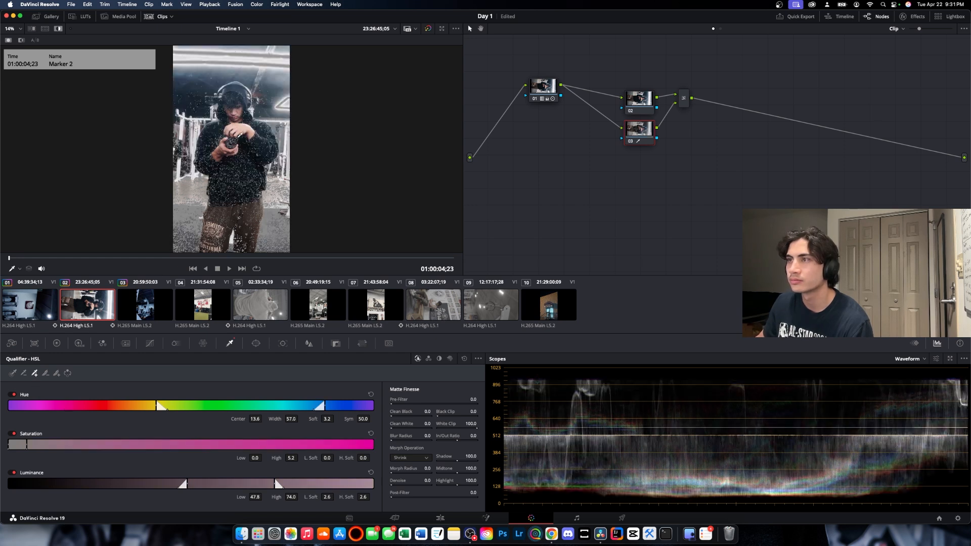
{"action": "key", "text": "super+z"}
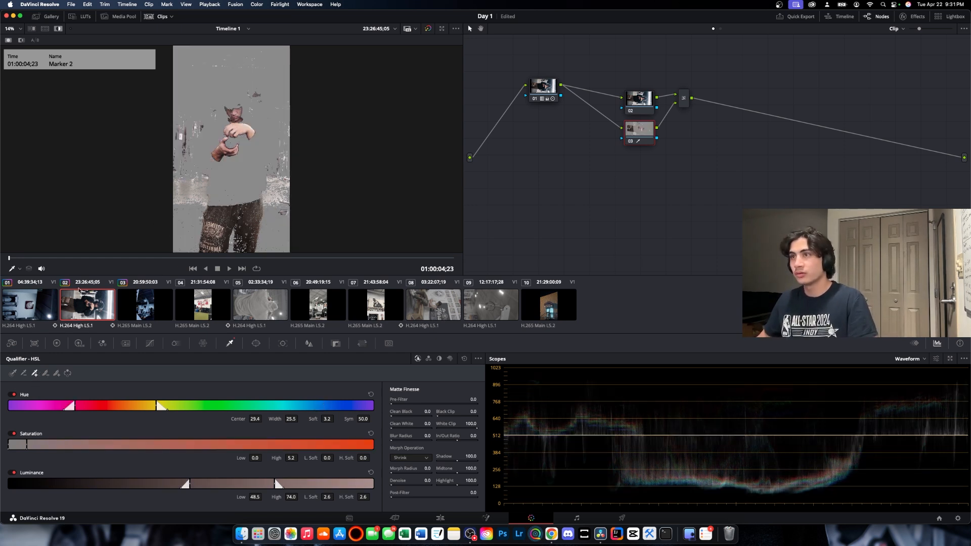
- Subtract the brown pants' tones from the third node's skin selection with several samples
{"action": "left_click", "coordinate": [24, 373]}
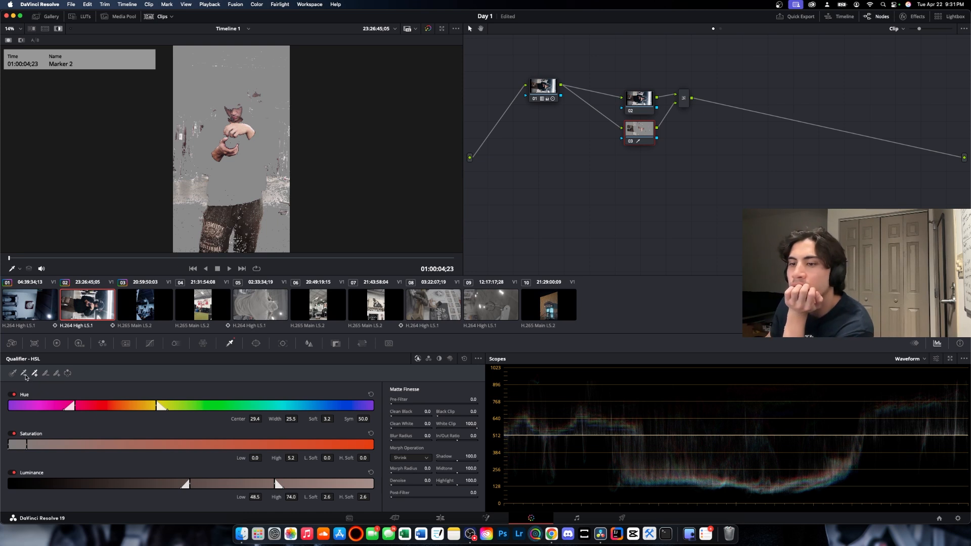
{"action": "left_click", "coordinate": [233, 225]}
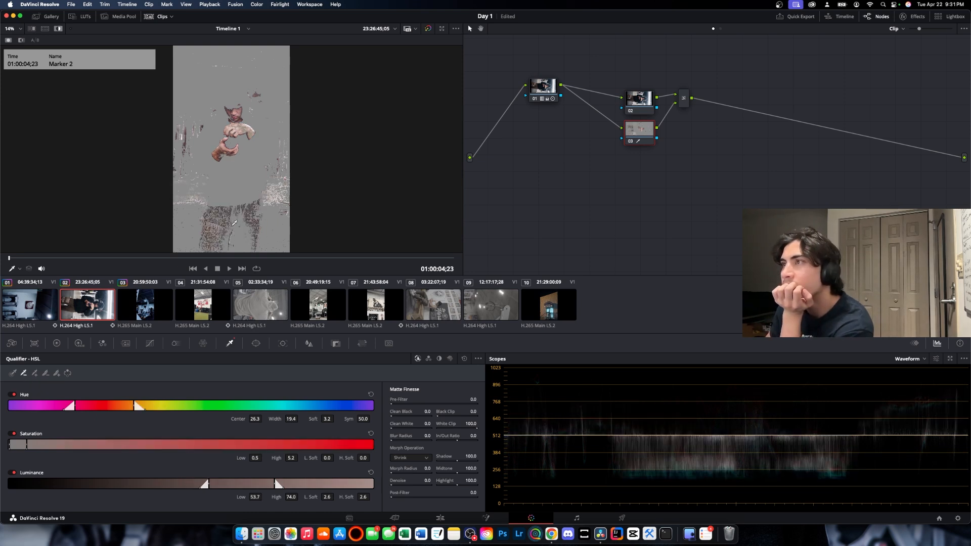
{"action": "left_click", "coordinate": [259, 215]}
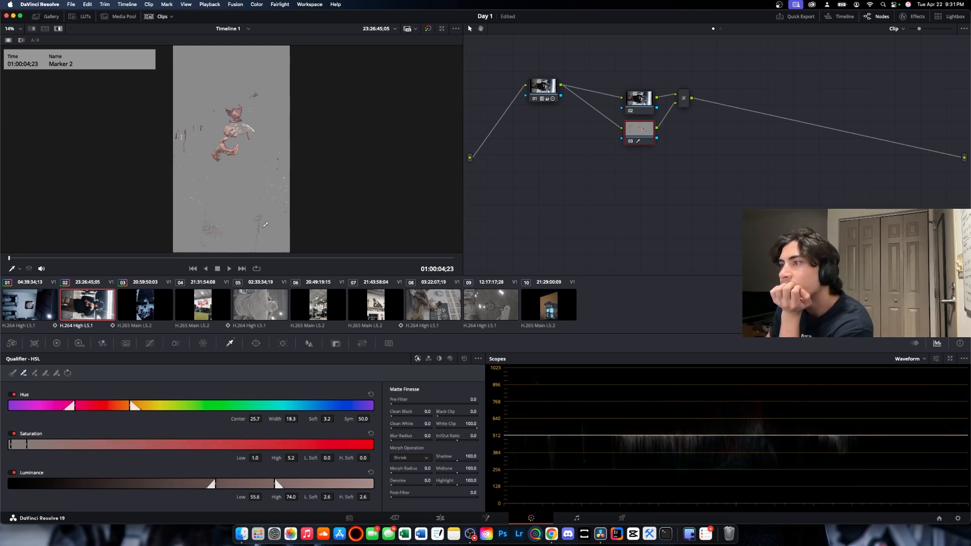
{"action": "left_click", "coordinate": [262, 223]}
- Add skin samples from both hands back into the third node's qualified selection
{"action": "left_click", "coordinate": [33, 375]}
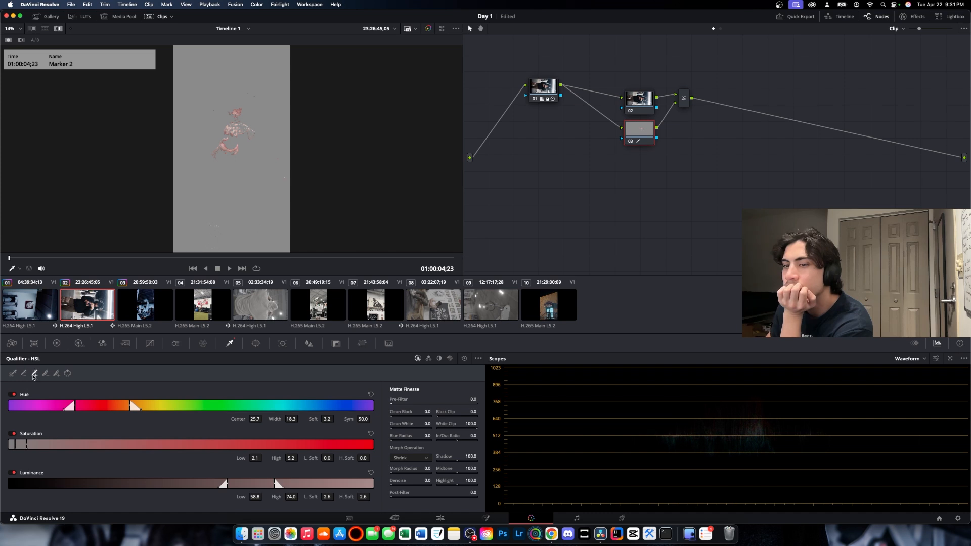
{"action": "left_click", "coordinate": [245, 123]}
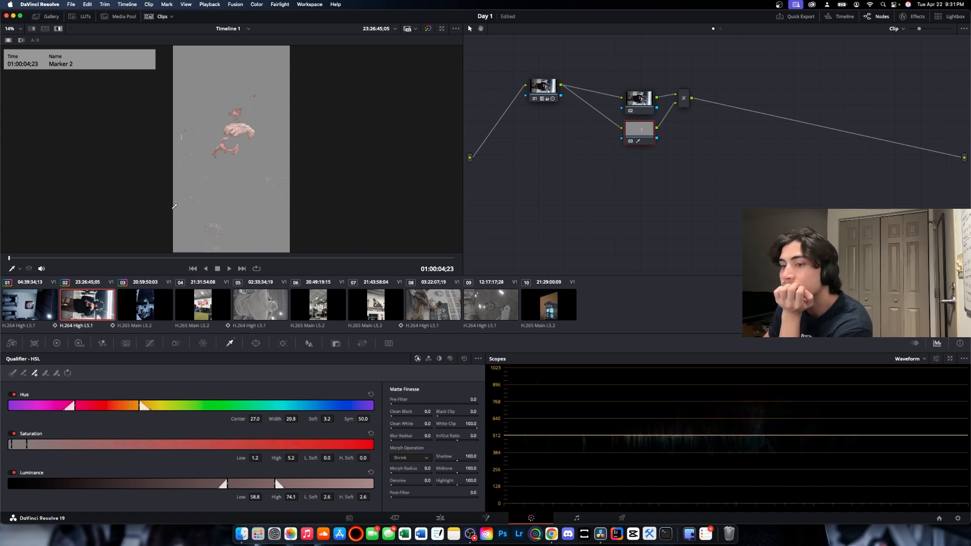
{"action": "left_click", "coordinate": [245, 126]}
{"action": "left_click", "coordinate": [220, 152]}
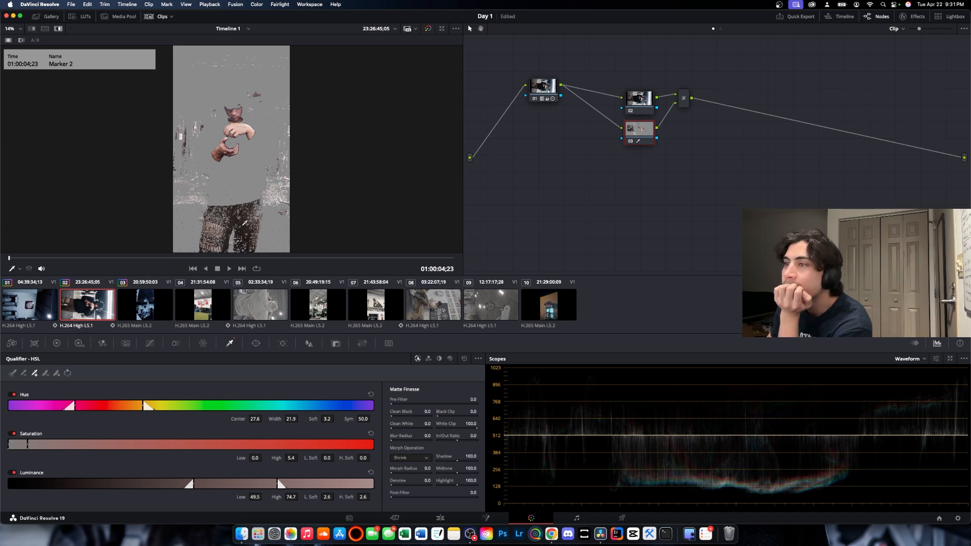
{"action": "left_click", "coordinate": [220, 217]}
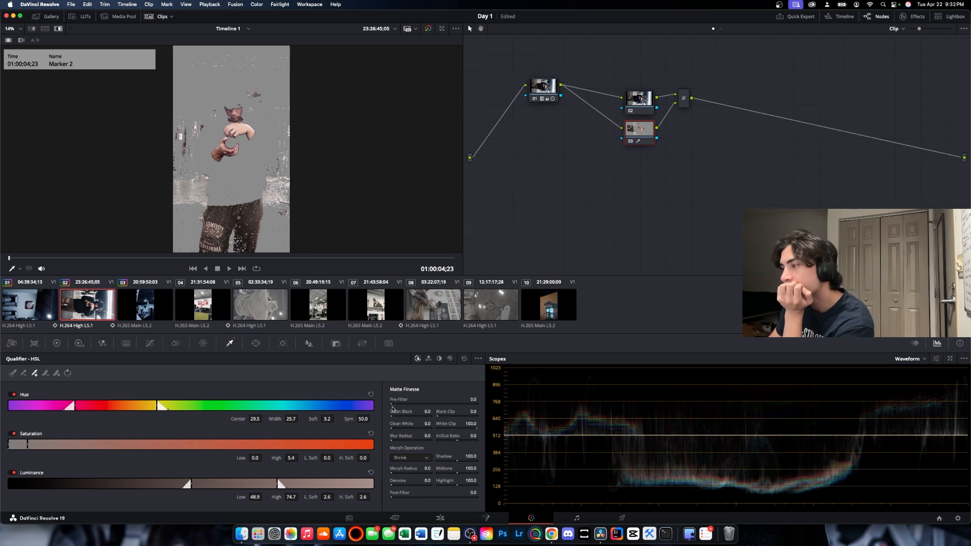
- Refine the matte by setting Clean Black to 33.8, Clean White to 92.0 and Denoise to 89.2
{"action": "left_click_drag", "start_coordinate": [392, 417], "coordinate": [443, 416]}
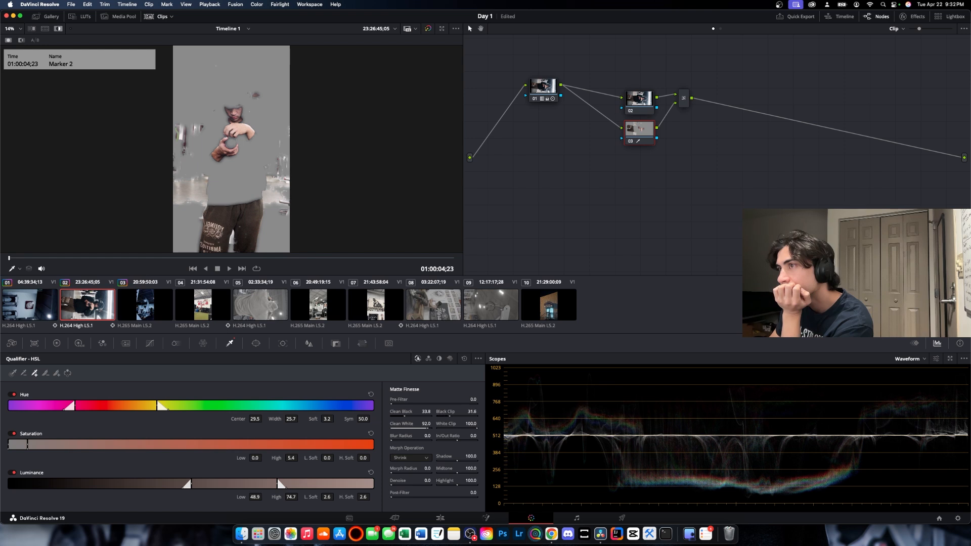
{"action": "mouse_move", "coordinate": [444, 415]}
{"action": "left_mouse_down"}
{"action": "mouse_move", "coordinate": [474, 416]}
{"action": "mouse_move", "coordinate": [406, 424]}
{"action": "mouse_move", "coordinate": [444, 424]}
{"action": "left_mouse_up"}
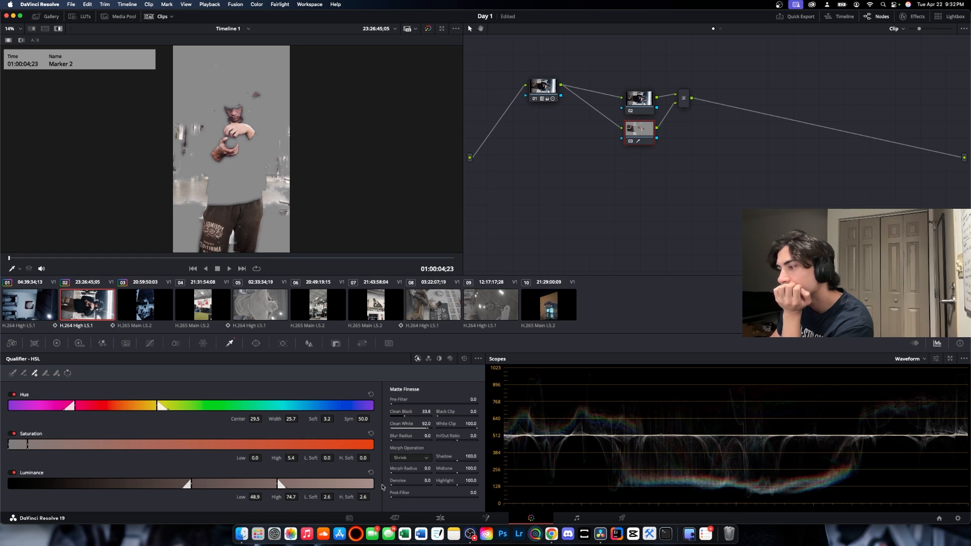
{"action": "mouse_move", "coordinate": [406, 481]}
{"action": "left_mouse_down"}
{"action": "mouse_move", "coordinate": [442, 482]}
{"action": "mouse_move", "coordinate": [392, 484]}
{"action": "left_mouse_up"}
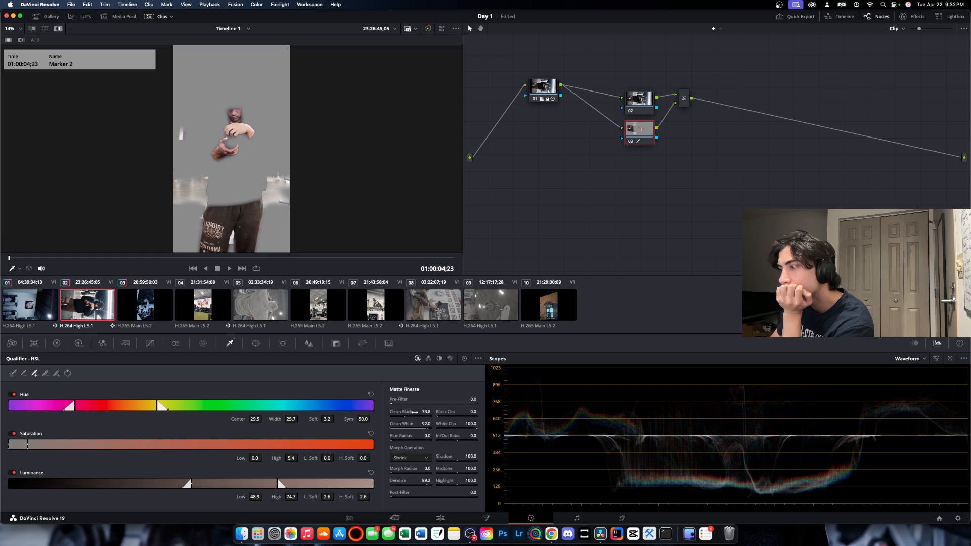
- Reduce the qualifier's hue and luminance softness to 0 by subtracting feather at the background and hand areas
{"action": "left_click", "coordinate": [46, 376]}
{"action": "left_click", "coordinate": [197, 188]}
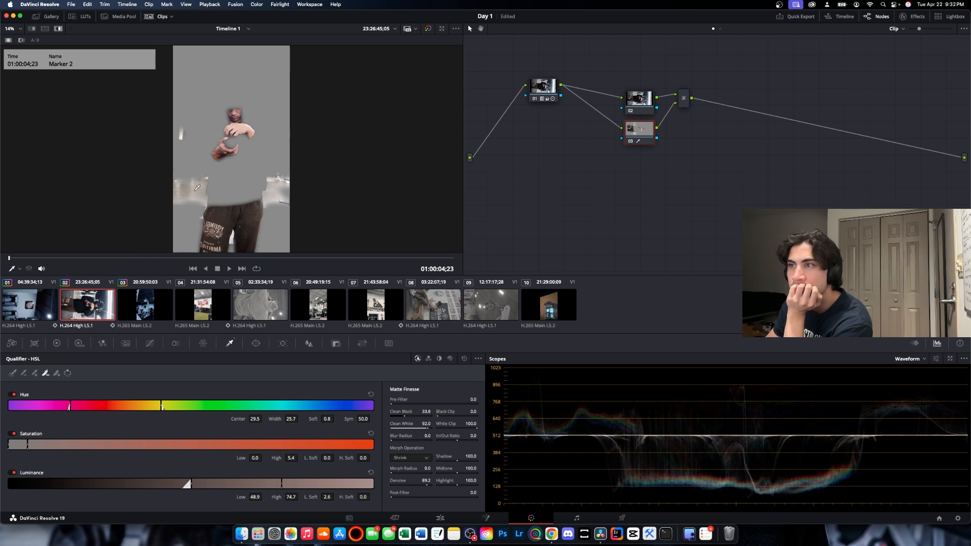
{"action": "left_click", "coordinate": [197, 188]}
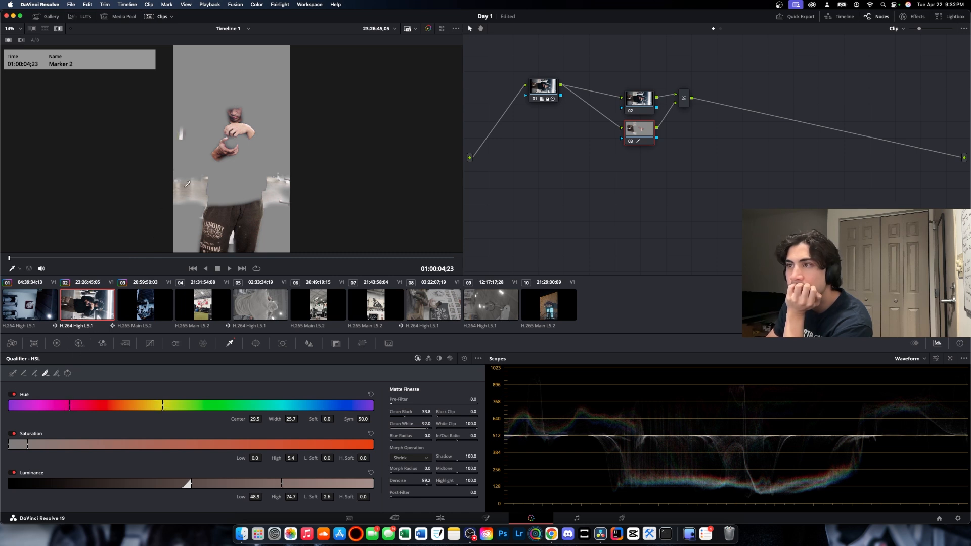
{"action": "left_click", "coordinate": [230, 140]}
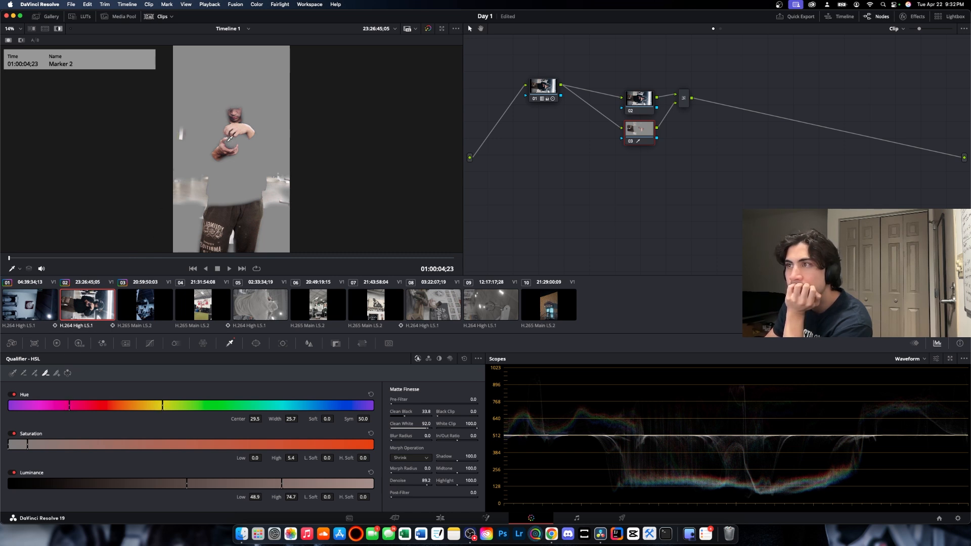
- Compare the highlighted skin selection with its inverse and leave the selection inverted
{"action": "left_click", "coordinate": [67, 374]}
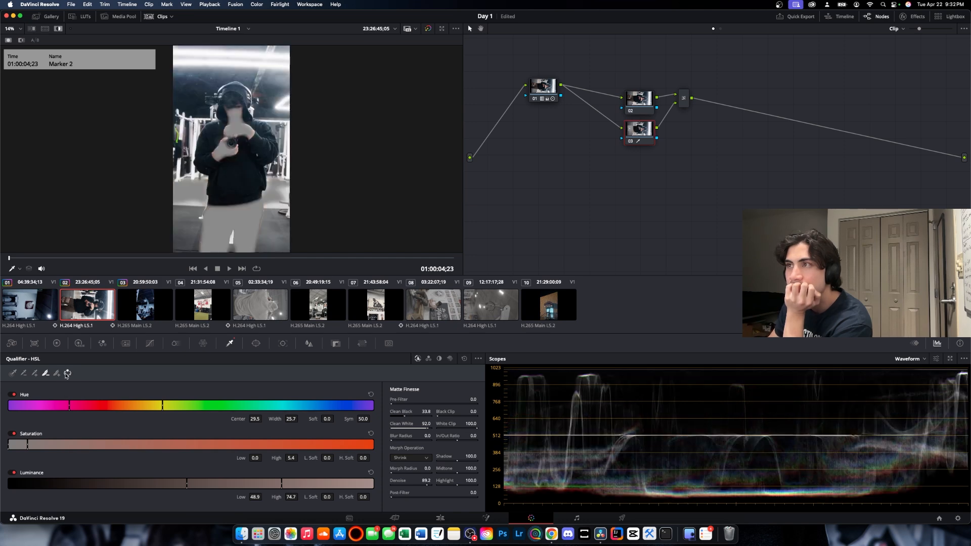
{"action": "left_click", "coordinate": [67, 374]}
{"action": "left_click", "coordinate": [68, 374]}
{"action": "left_click", "coordinate": [66, 376]}
{"action": "left_click", "coordinate": [66, 375]}
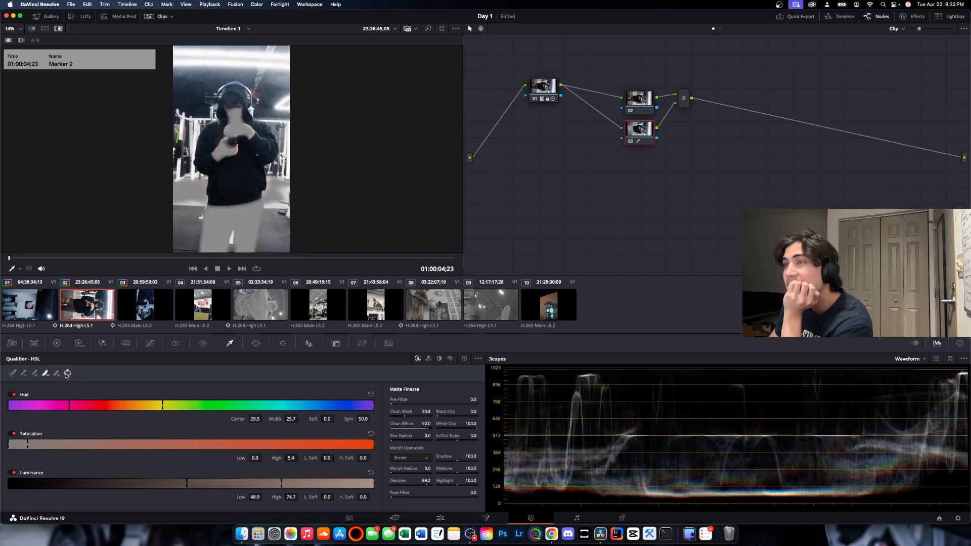
- Try adding face and hand tones to the inverted selection, undo the samples, and turn the inversion off
{"action": "left_click", "coordinate": [36, 374]}
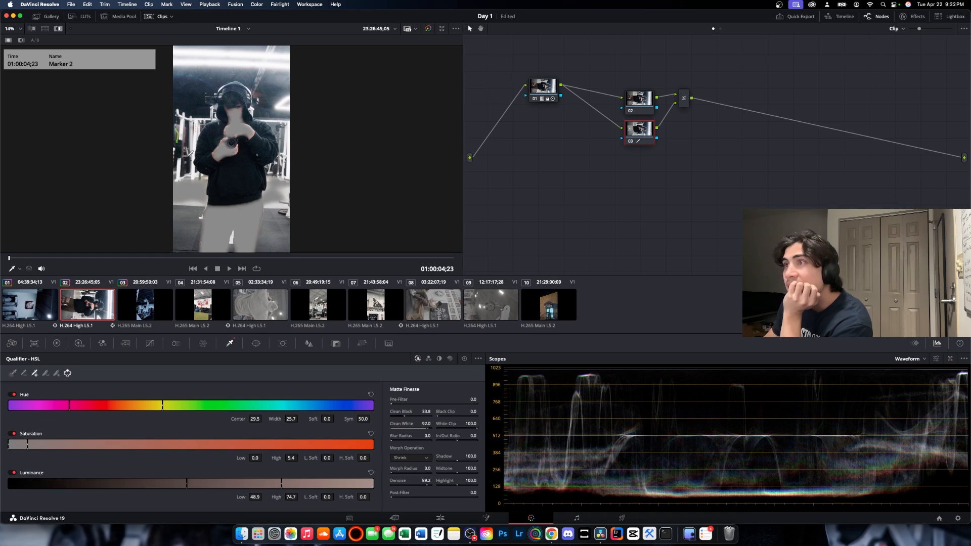
{"action": "left_click", "coordinate": [228, 106]}
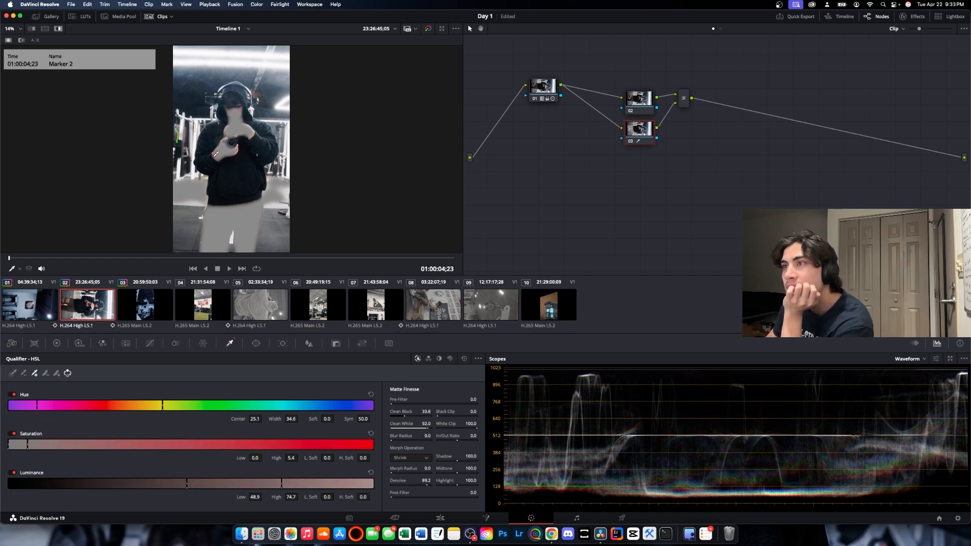
{"action": "left_click", "coordinate": [217, 154]}
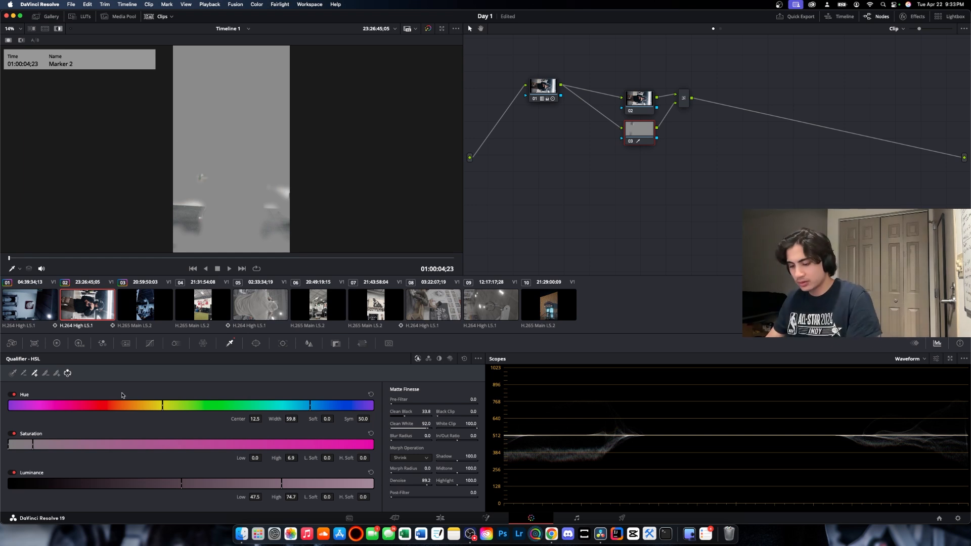
{"action": "key", "text": "super+z"}
{"action": "left_click", "coordinate": [68, 374]}
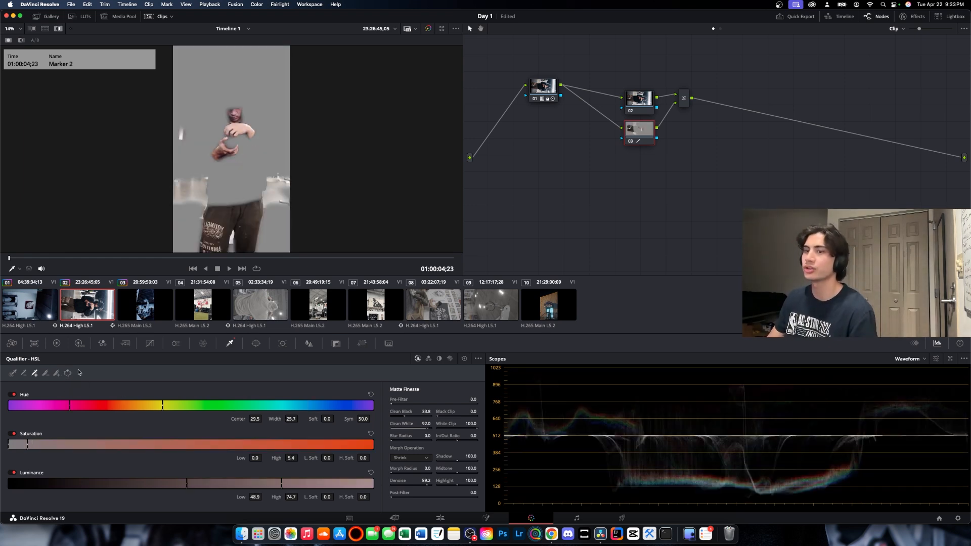
- Switch the selection's inversion on and off repeatedly to check the matte's coverage, ending with it off
{"action": "left_click", "coordinate": [68, 373]}
{"action": "left_click", "coordinate": [68, 373]}
{"action": "left_click", "coordinate": [68, 373]}
{"action": "left_click", "coordinate": [68, 373]}
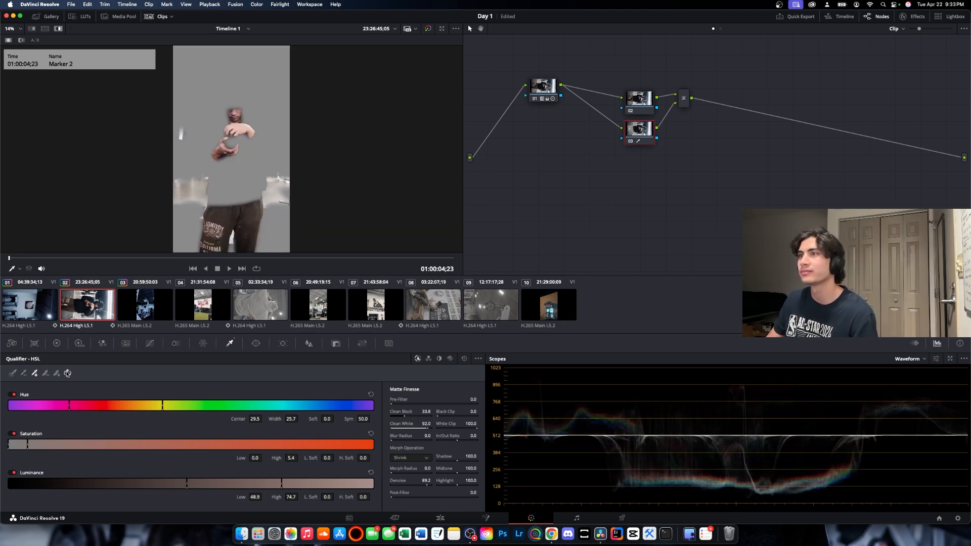
{"action": "left_click", "coordinate": [68, 373]}
{"action": "left_click", "coordinate": [68, 374]}
{"action": "left_click", "coordinate": [67, 373]}
{"action": "left_click", "coordinate": [67, 373]}
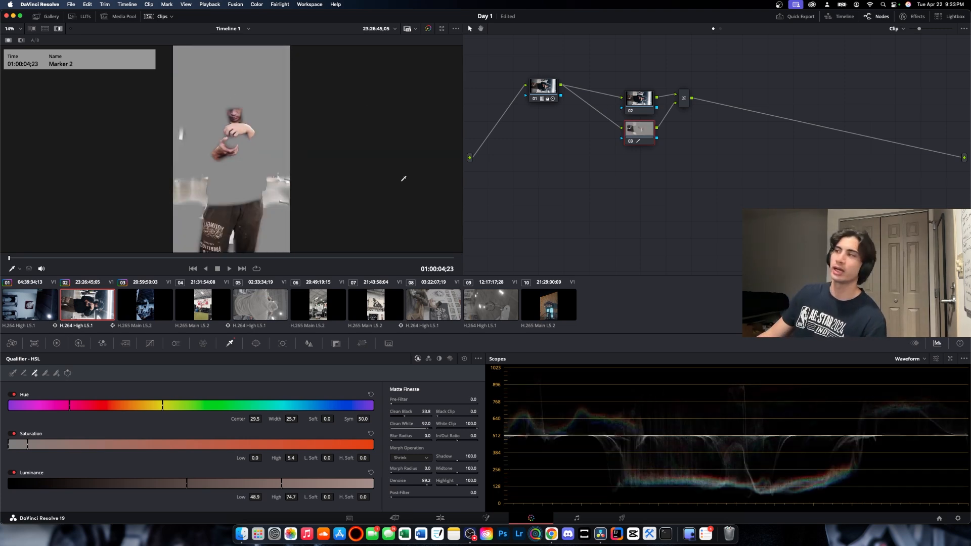
- Turn off the selection highlight and show the LUT library with the second node selected
{"action": "left_click", "coordinate": [58, 29]}
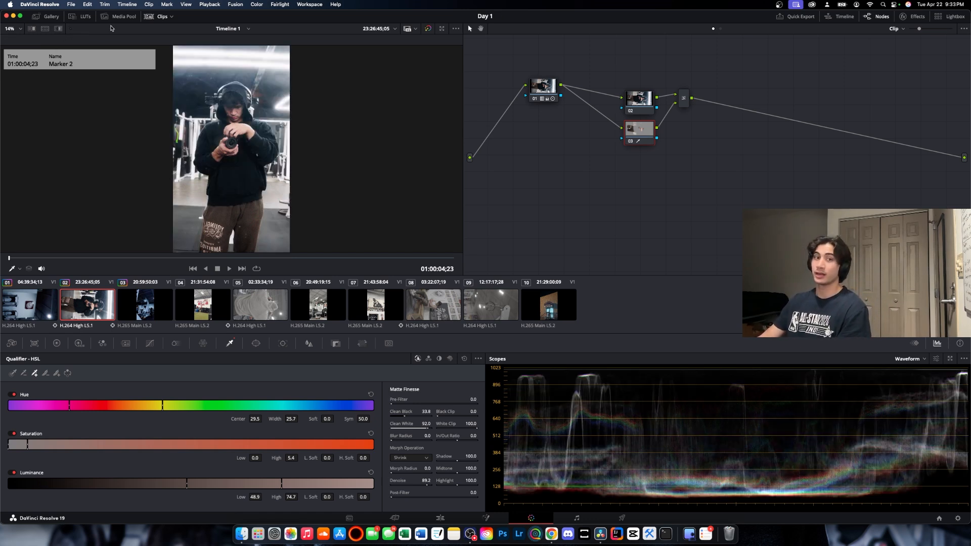
{"action": "left_click", "coordinate": [82, 18]}
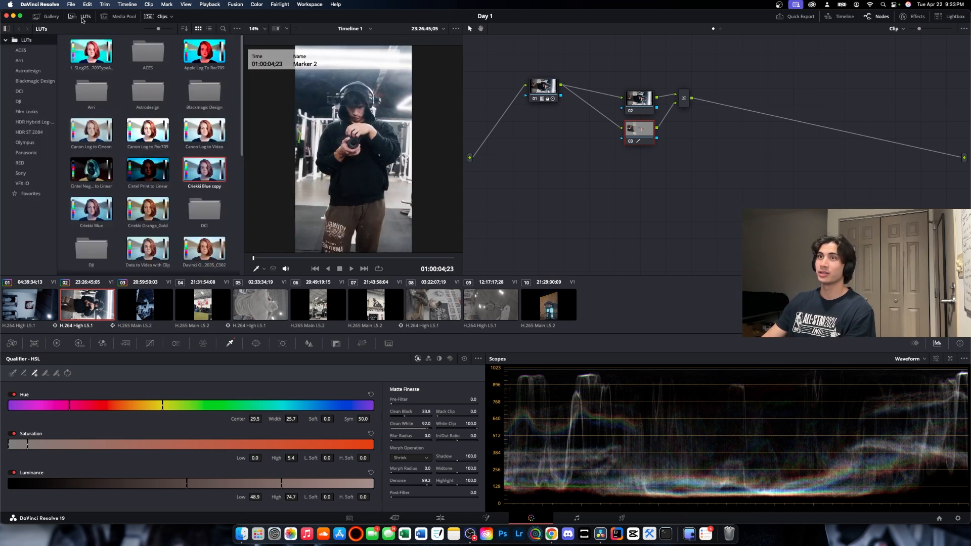
{"action": "left_click", "coordinate": [644, 105]}
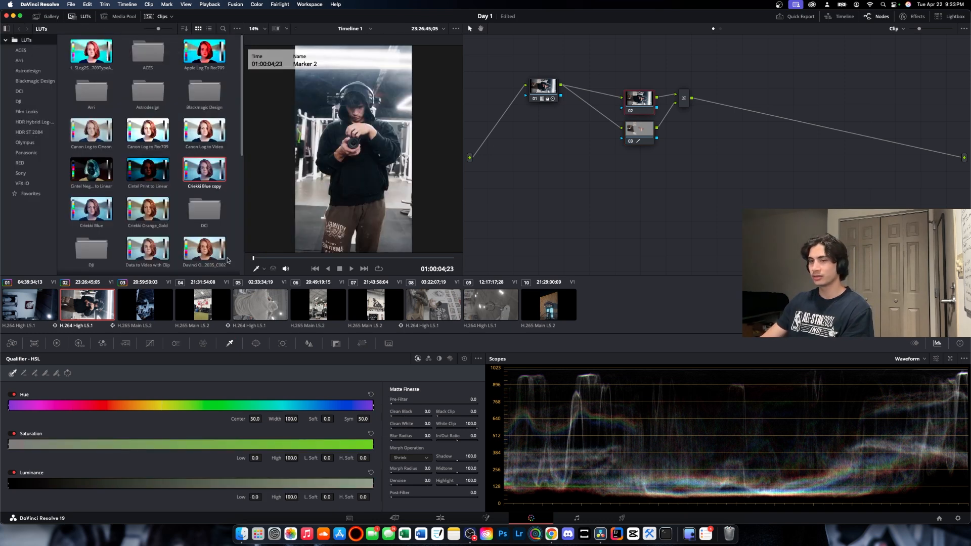
- Try tinting the second node's shadows orange with the HDR Shadow wheel at X -0.28, Y 0.03, and undo it
{"action": "left_click", "coordinate": [57, 344]}
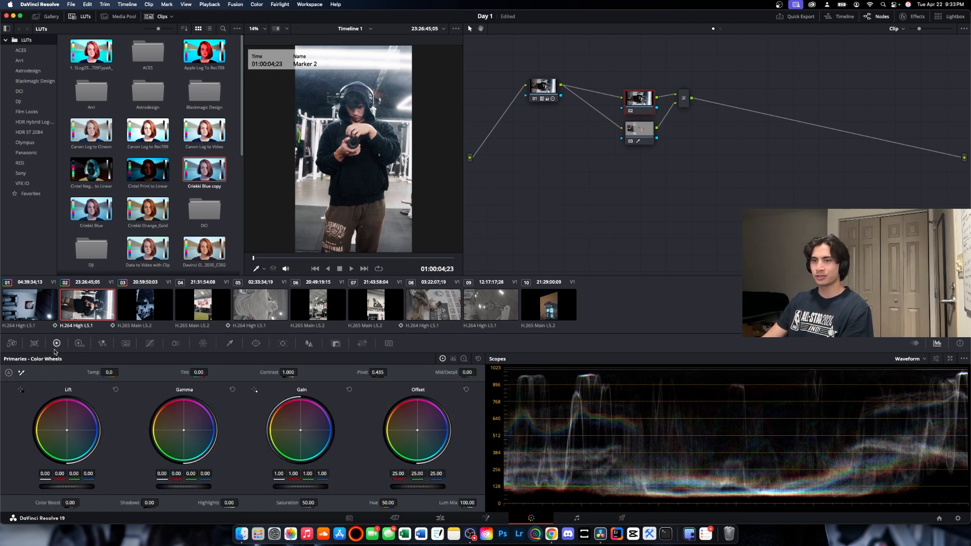
{"action": "left_click", "coordinate": [79, 344]}
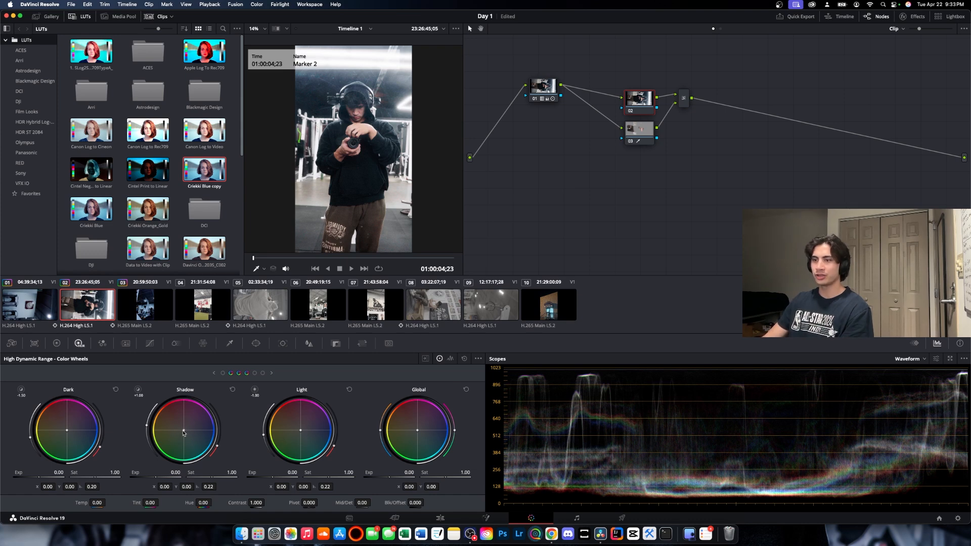
{"action": "left_click_drag", "start_coordinate": [184, 431], "coordinate": [168, 429]}
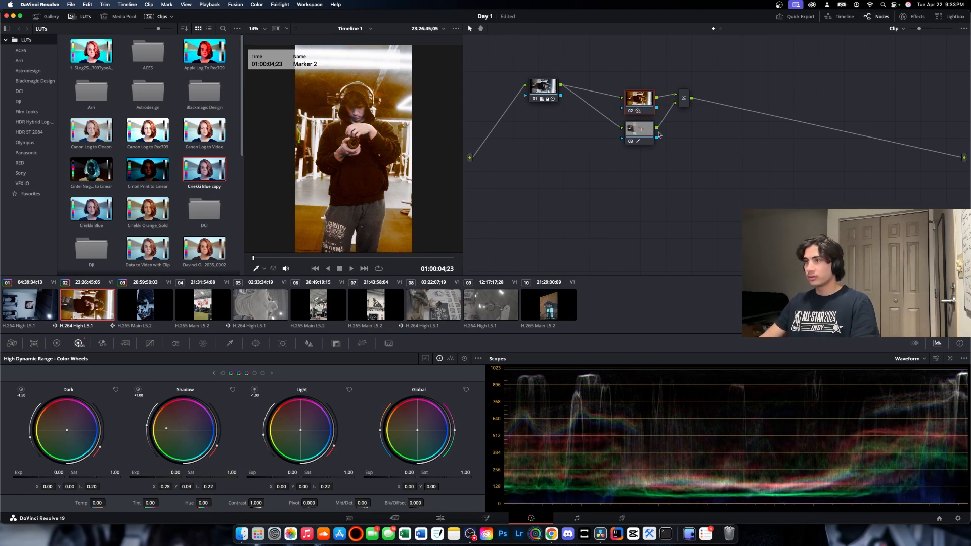
{"action": "key", "text": "super+d"}
{"action": "key", "text": "super+z"}
{"action": "key", "text": "super+z"}
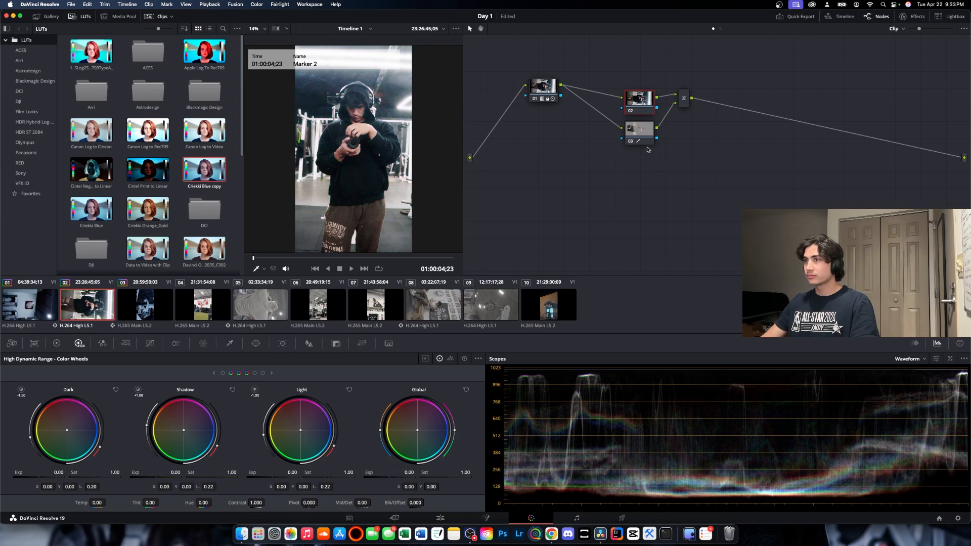
- Reset the third node's grade to clear its skin qualification
{"action": "left_click", "coordinate": [639, 132]}
{"action": "right_click", "coordinate": [640, 131]}
{"action": "left_click", "coordinate": [651, 138]}
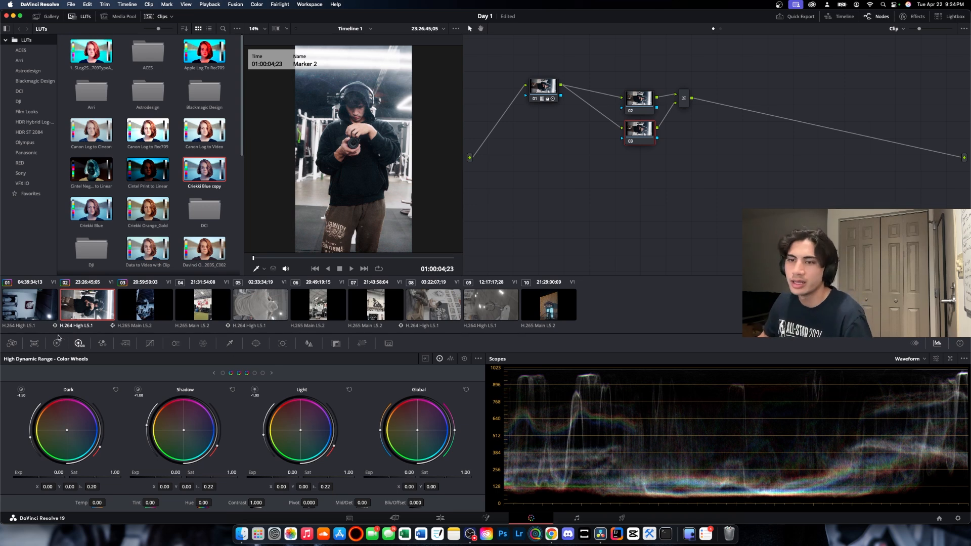
- Qualify the skin tone of one hand on the third node and add a sample from the other hand
{"action": "left_click", "coordinate": [230, 343]}
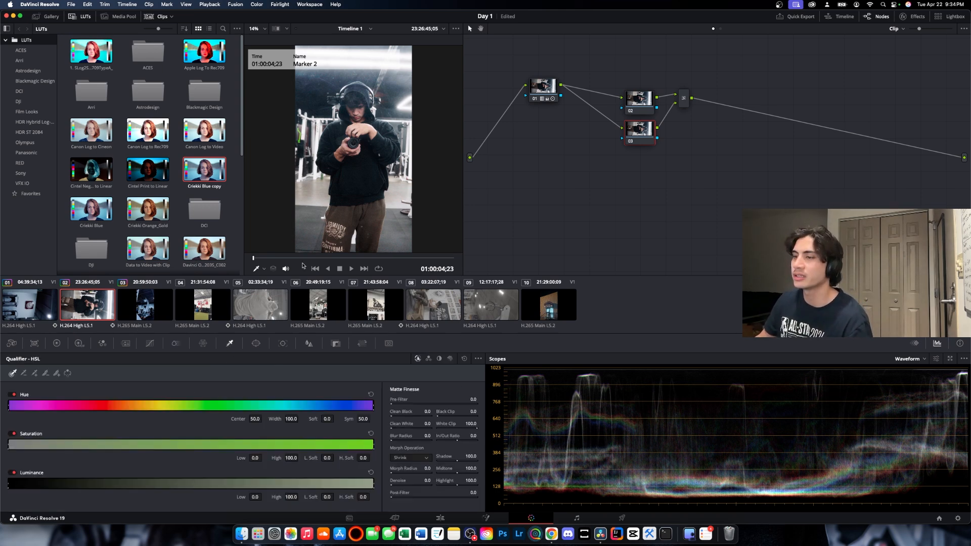
{"action": "left_click", "coordinate": [343, 153]}
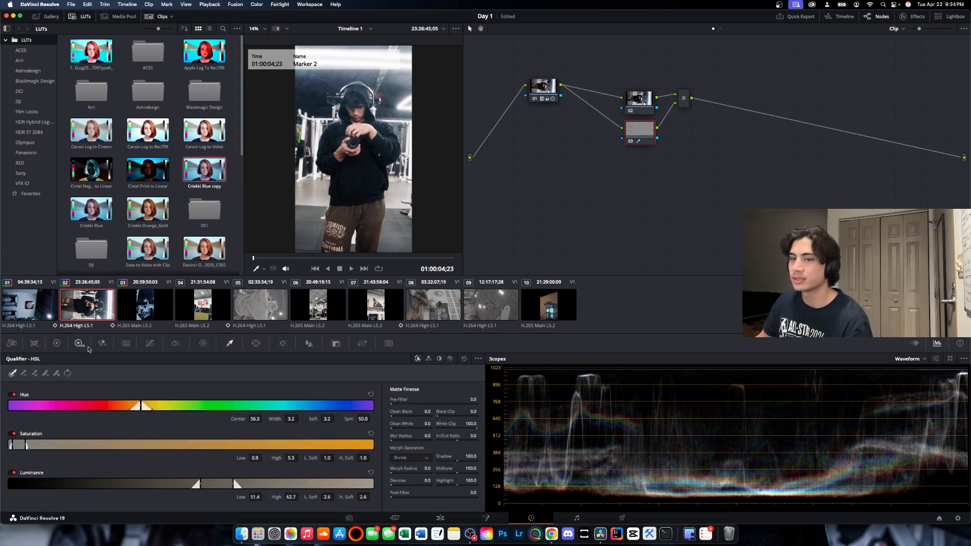
{"action": "left_click", "coordinate": [35, 373]}
{"action": "left_click", "coordinate": [365, 133]}
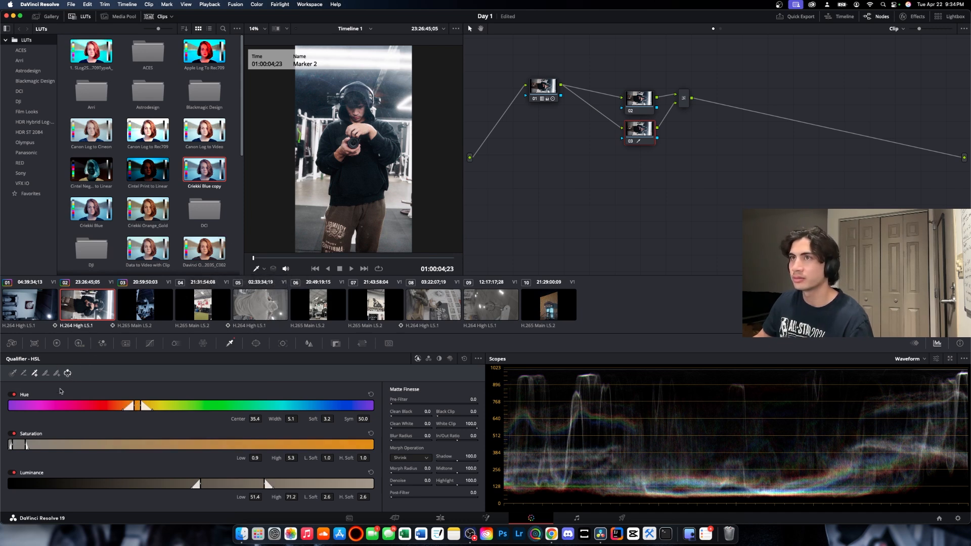
- Hide the LUT library and extend the third node's skin qualification with additional samples from the hands, face and pants
{"action": "left_click", "coordinate": [78, 19]}
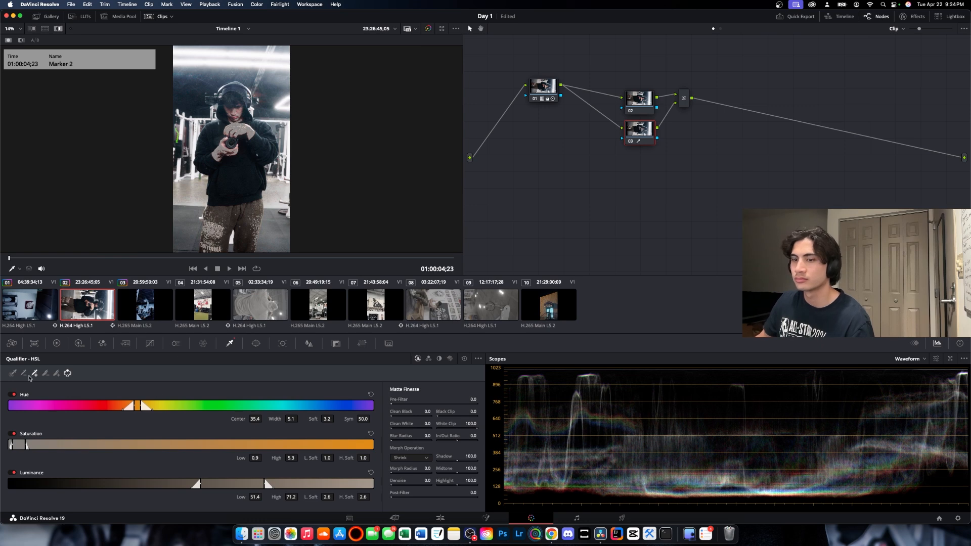
{"action": "left_click", "coordinate": [224, 153]}
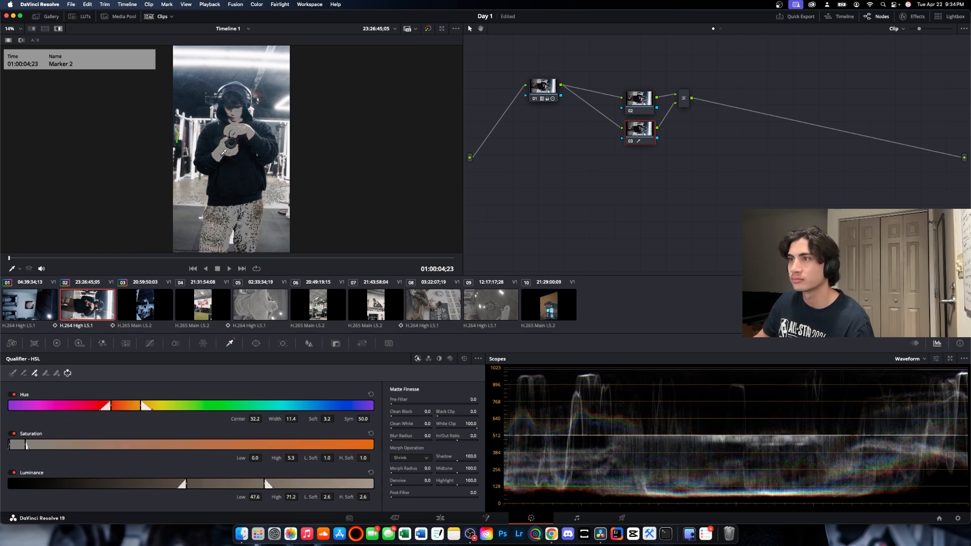
{"action": "left_click", "coordinate": [249, 115]}
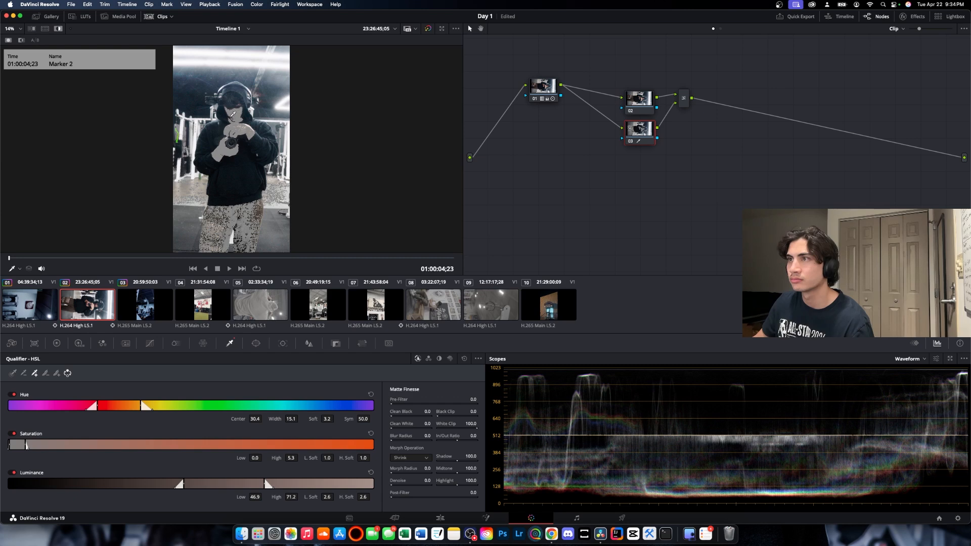
{"action": "left_click", "coordinate": [231, 116]}
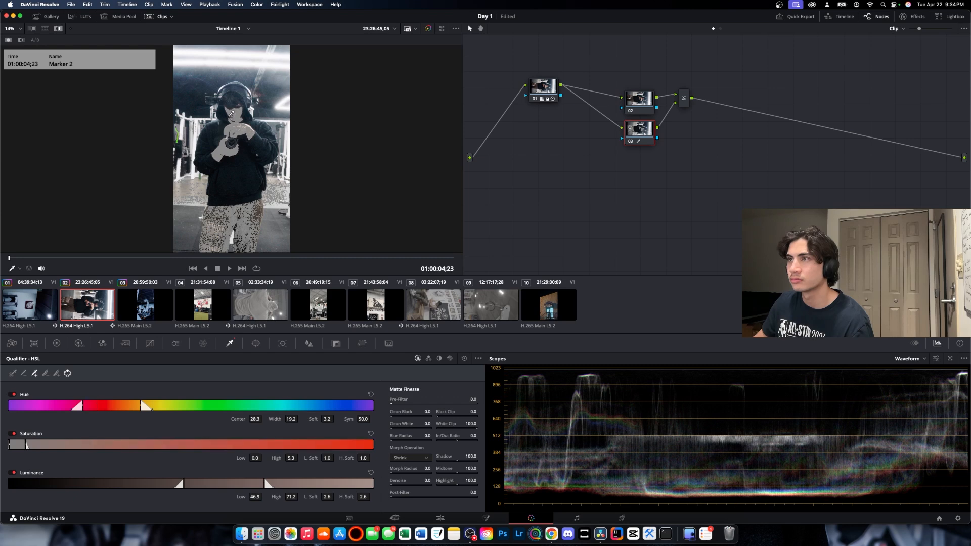
{"action": "left_click", "coordinate": [259, 212]}
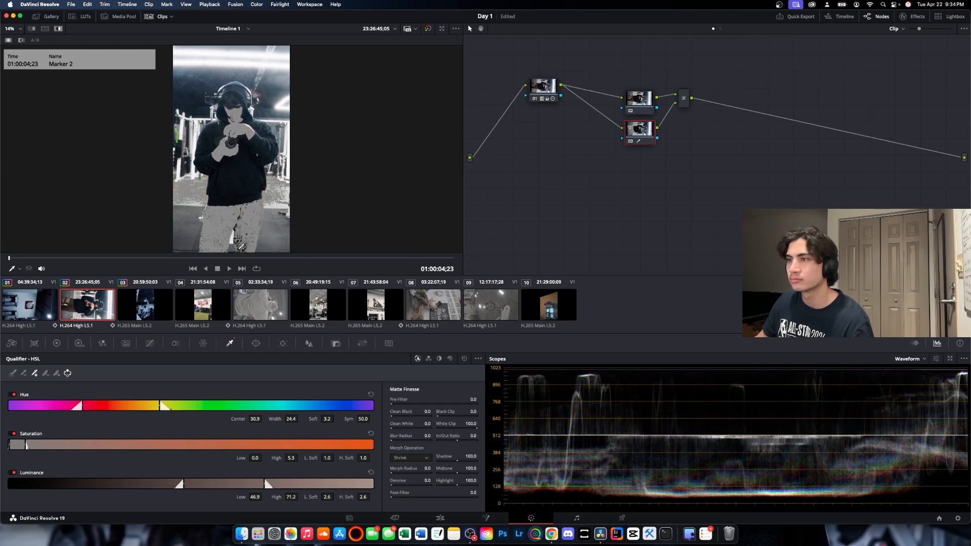
{"action": "left_click", "coordinate": [240, 247]}
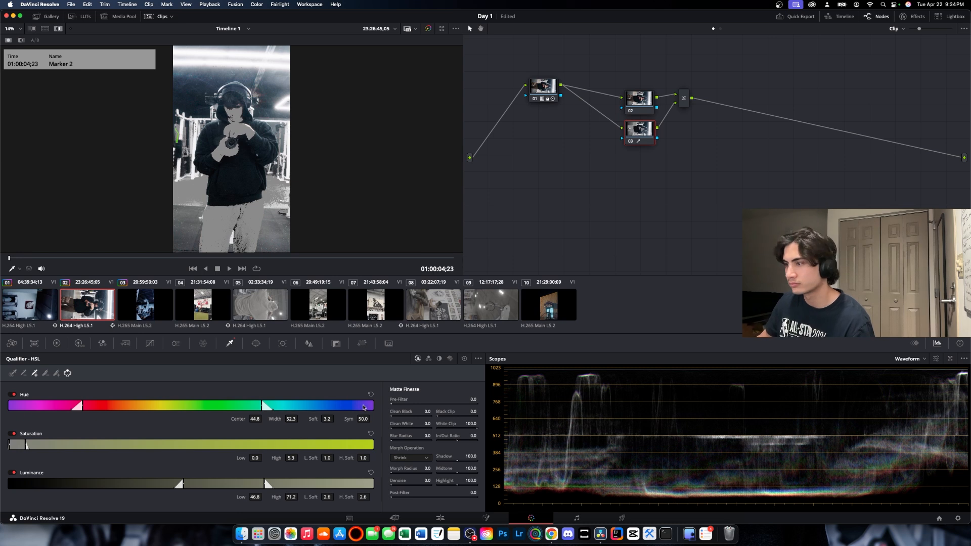
- Smooth the third node's matte with Pre-Filter 54.5 and turn off the selection's inversion
{"action": "left_click_drag", "start_coordinate": [394, 404], "coordinate": [448, 403]}
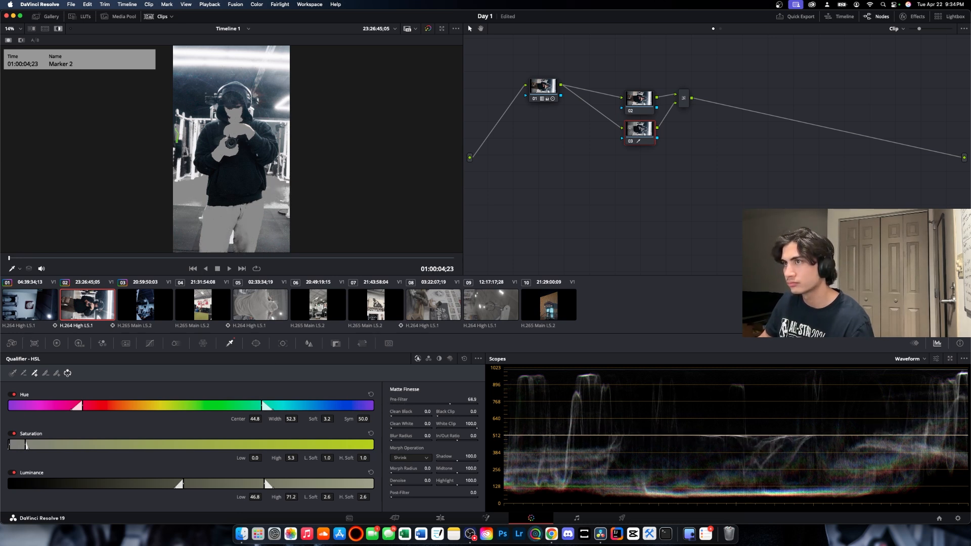
{"action": "left_click_drag", "start_coordinate": [452, 404], "coordinate": [438, 403]}
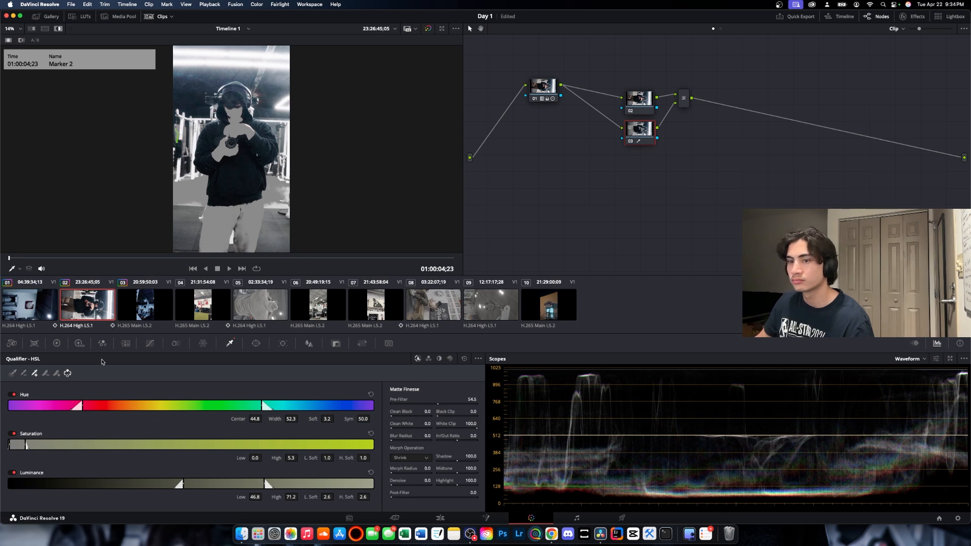
{"action": "left_click", "coordinate": [67, 374]}
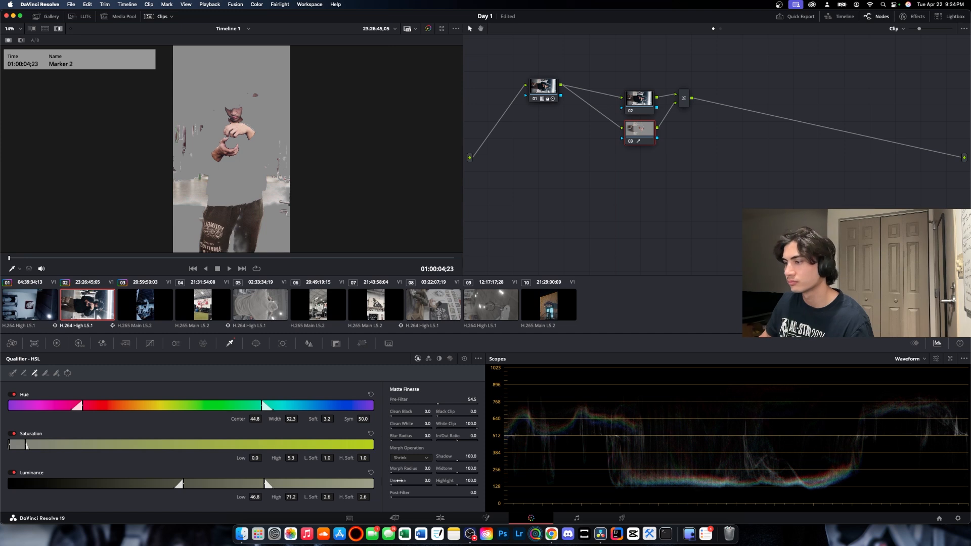
- Refine the third node's matte with Denoise 66.5, Shadow 113.7, Midtone 119.3 and Highlight 100.7
{"action": "mouse_move", "coordinate": [393, 484]}
{"action": "left_mouse_down"}
{"action": "mouse_move", "coordinate": [422, 484]}
{"action": "mouse_move", "coordinate": [394, 485]}
{"action": "left_mouse_up"}
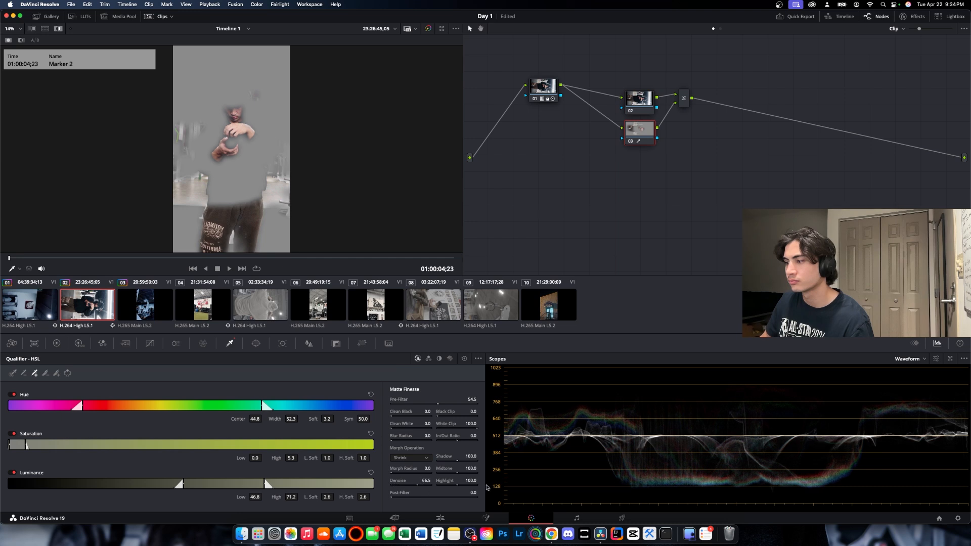
{"action": "left_click_drag", "start_coordinate": [456, 485], "coordinate": [460, 473]}
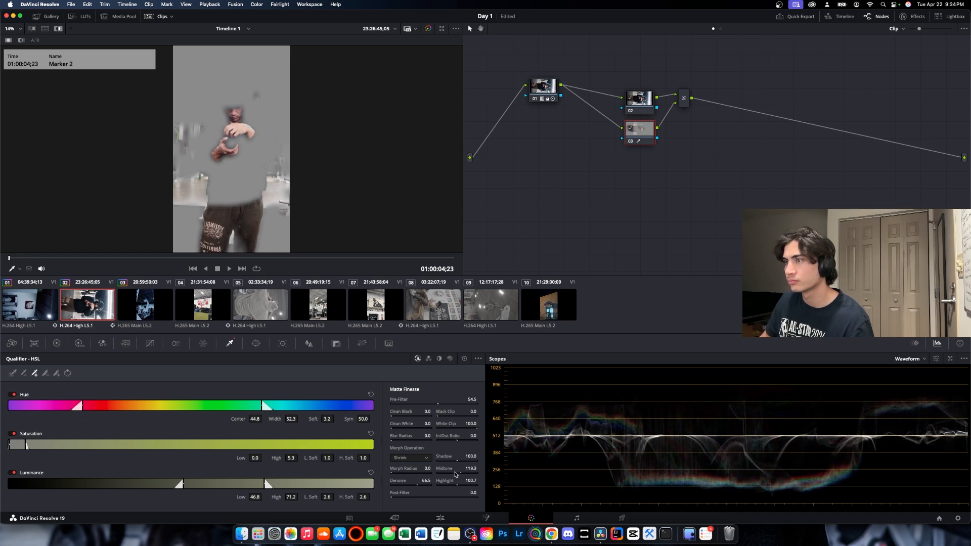
{"action": "left_click_drag", "start_coordinate": [459, 461], "coordinate": [461, 461]}
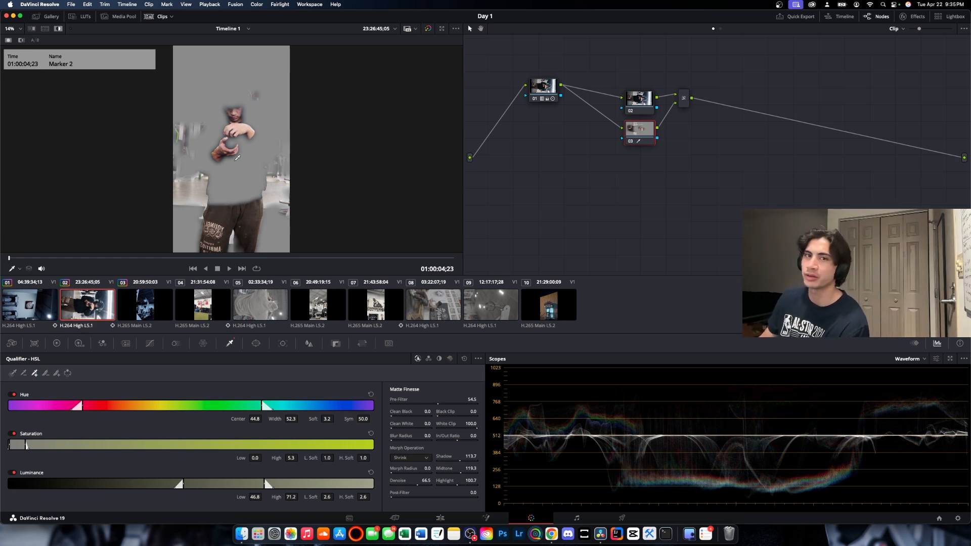
- Turn off the selection highlight and tint the second node teal with the HDR Global wheel at X 0.00, Y -0.03
{"action": "left_click", "coordinate": [58, 30]}
{"action": "left_click", "coordinate": [646, 105]}
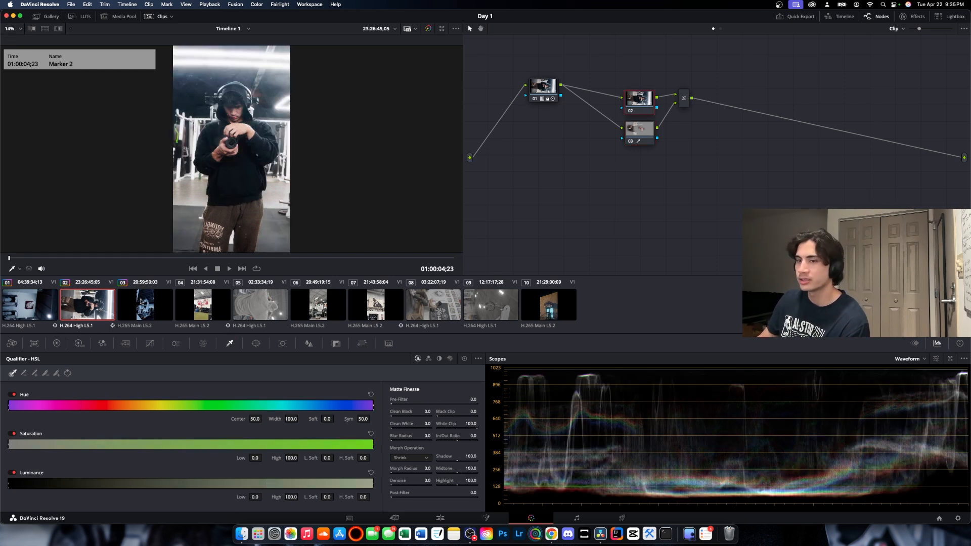
{"action": "left_click", "coordinate": [79, 344]}
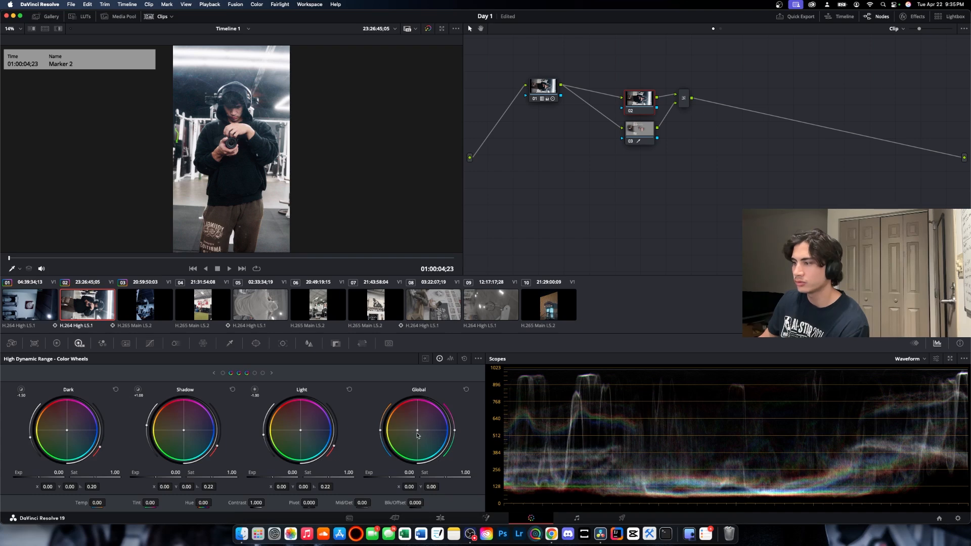
{"action": "left_click_drag", "start_coordinate": [418, 436], "coordinate": [416, 434]}
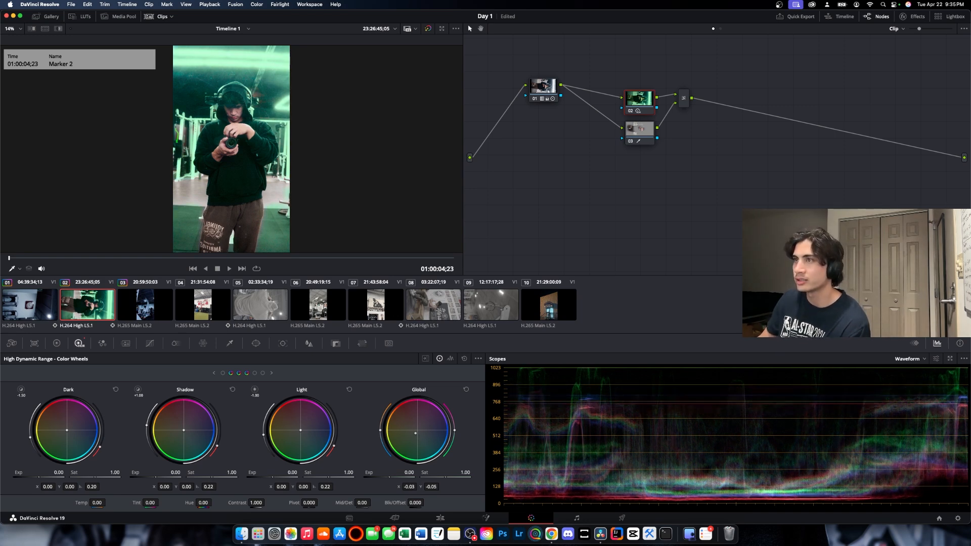
{"action": "left_click_drag", "start_coordinate": [416, 434], "coordinate": [418, 433]}
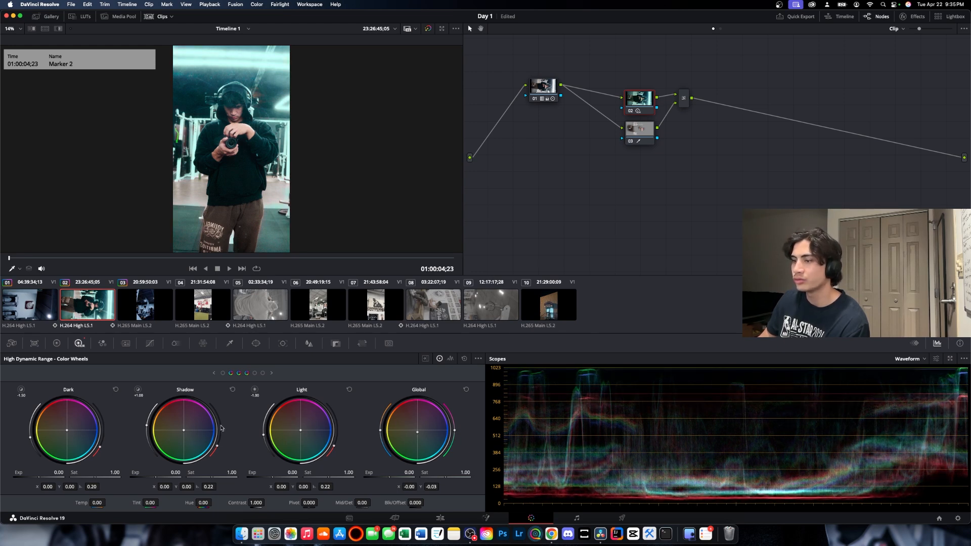
- Try slight blue shifts on the second node's HDR Light and Shadow wheels, and return both to neutral
{"action": "left_click_drag", "start_coordinate": [302, 431], "coordinate": [300, 431]}
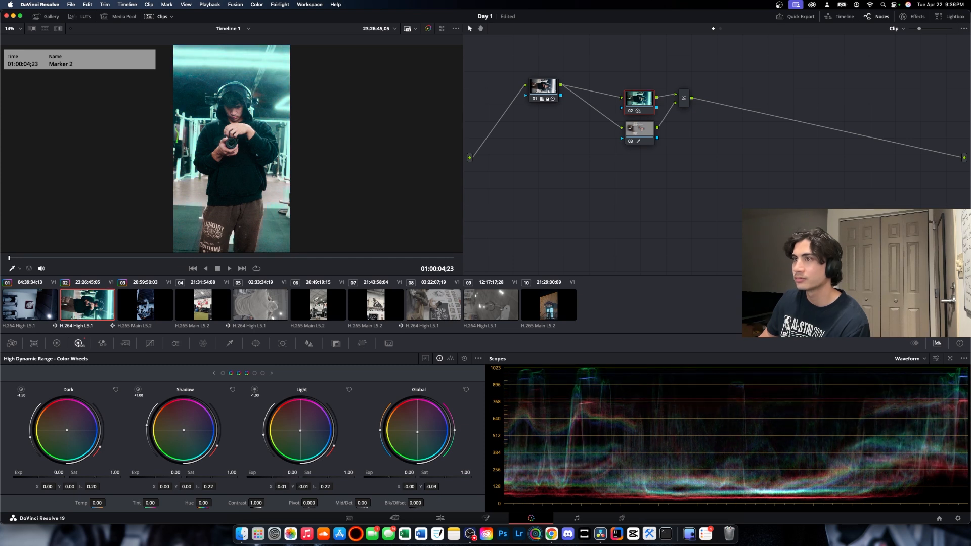
{"action": "left_click_drag", "start_coordinate": [183, 432], "coordinate": [186, 433]}
{"action": "left_click_drag", "start_coordinate": [303, 433], "coordinate": [301, 432]}
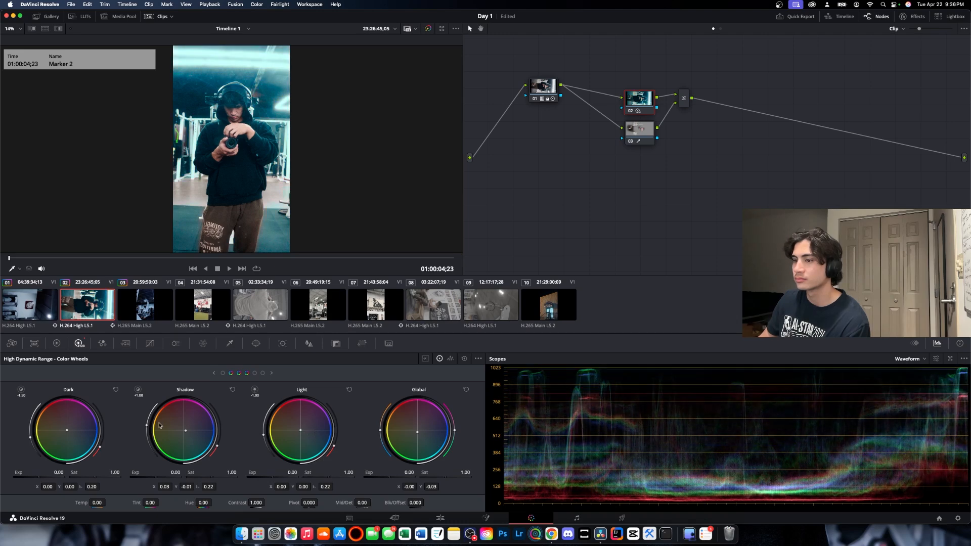
{"action": "double_click", "coordinate": [185, 434]}
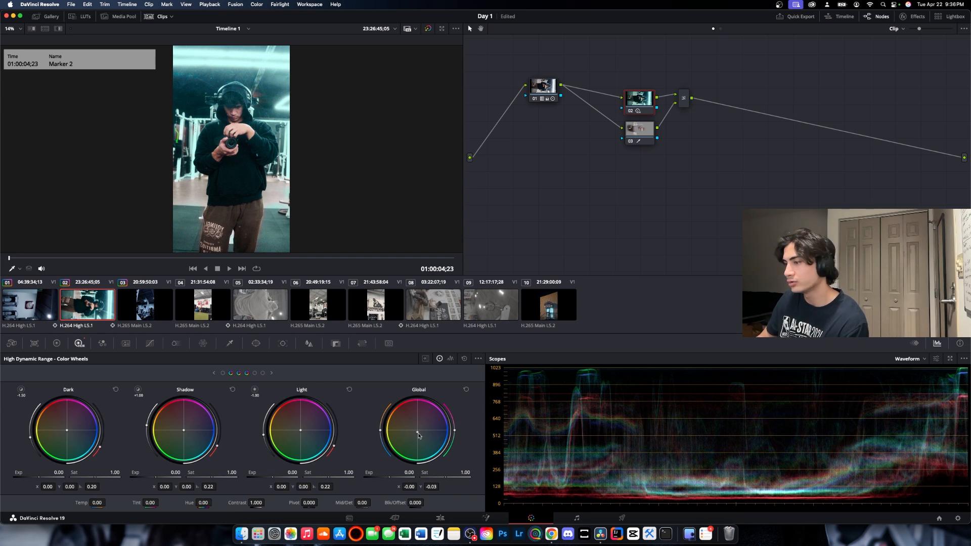
- Shift the second node's HDR wheels toward blue: Global X 0.02, Y -0.04 at saturation 1.00, Light X 0.02, Y 0.00, and Shadow X 0.03, Y 0.00
{"action": "left_click_drag", "start_coordinate": [419, 435], "coordinate": [418, 432]}
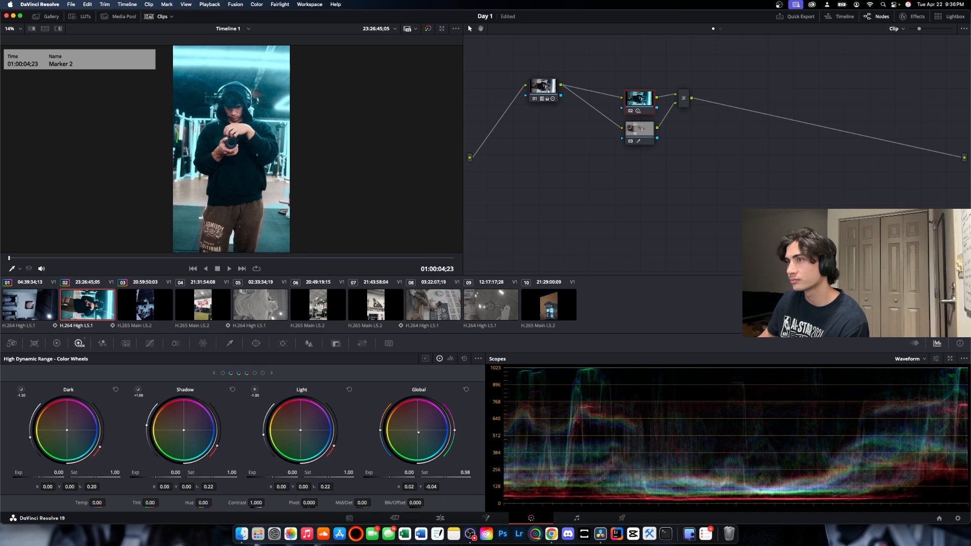
{"action": "mouse_move", "coordinate": [463, 473]}
{"action": "left_mouse_down"}
{"action": "mouse_move", "coordinate": [449, 473]}
{"action": "mouse_move", "coordinate": [467, 472]}
{"action": "left_mouse_up"}
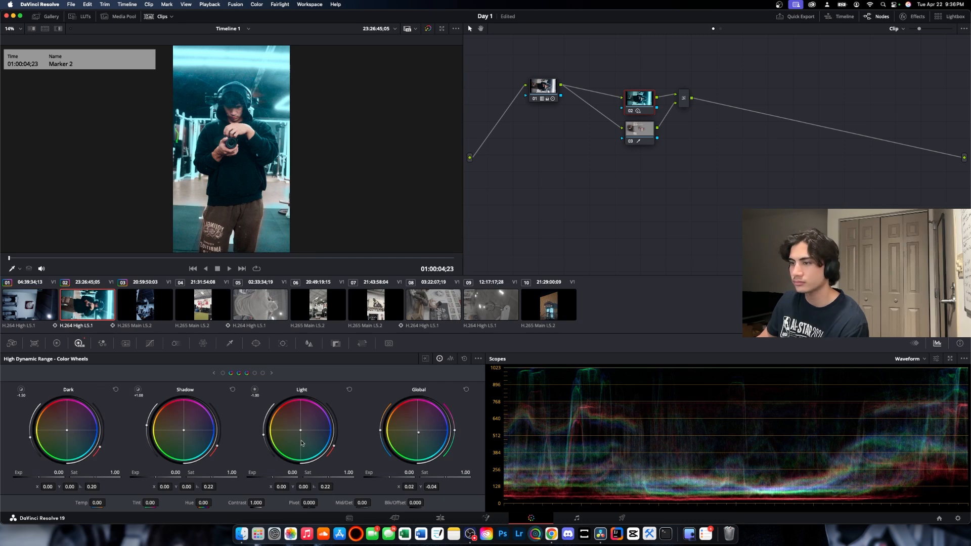
{"action": "left_click_drag", "start_coordinate": [304, 430], "coordinate": [305, 431]}
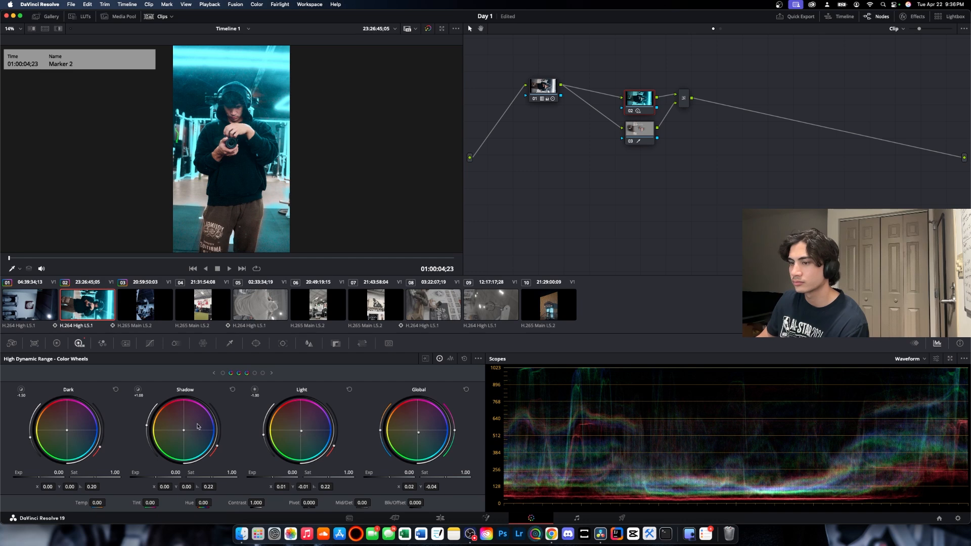
{"action": "left_click_drag", "start_coordinate": [185, 431], "coordinate": [186, 430]}
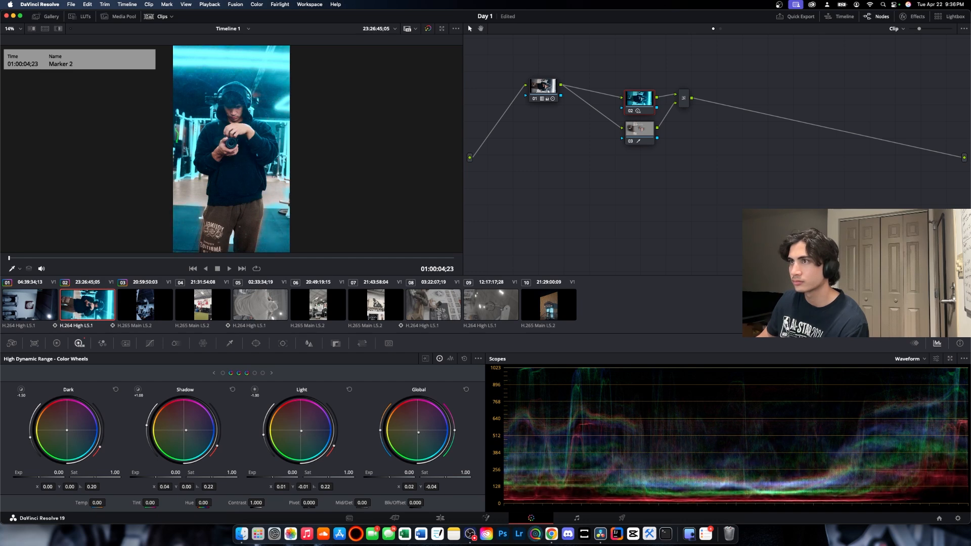
{"action": "left_click_drag", "start_coordinate": [186, 430], "coordinate": [186, 432]}
{"action": "left_click_drag", "start_coordinate": [302, 430], "coordinate": [318, 431]}
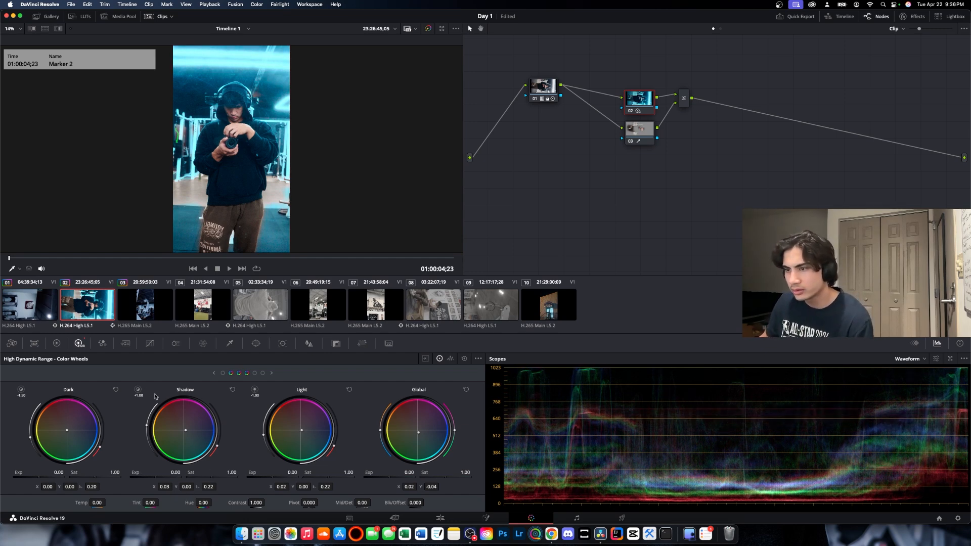
- Lower the HDR Shadow zone's range limit and set its falloff to 0.85, keeping its tint at X 0.03
{"action": "left_click_drag", "start_coordinate": [147, 425], "coordinate": [148, 443]}
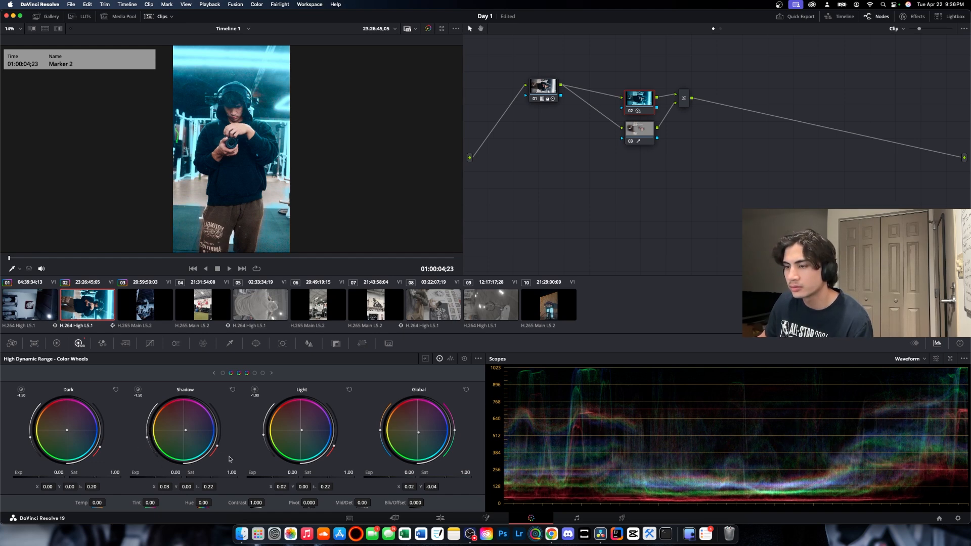
{"action": "left_click_drag", "start_coordinate": [217, 446], "coordinate": [209, 401]}
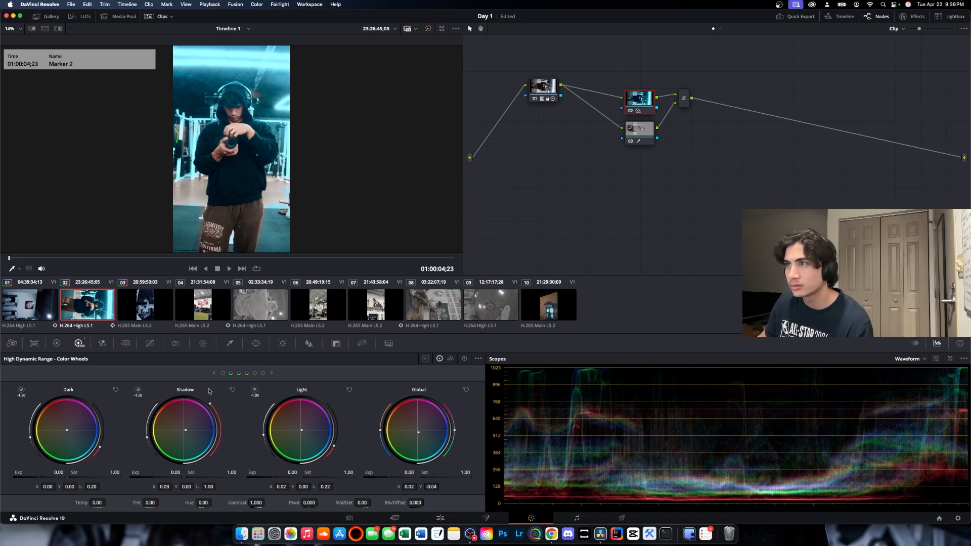
{"action": "left_click_drag", "start_coordinate": [217, 403], "coordinate": [218, 411]}
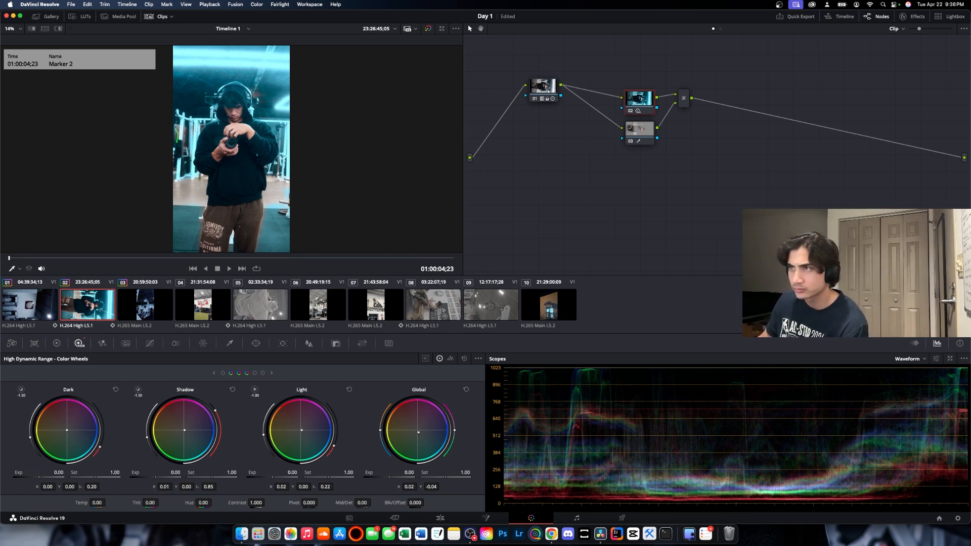
{"action": "left_click_drag", "start_coordinate": [164, 487], "coordinate": [162, 487]}
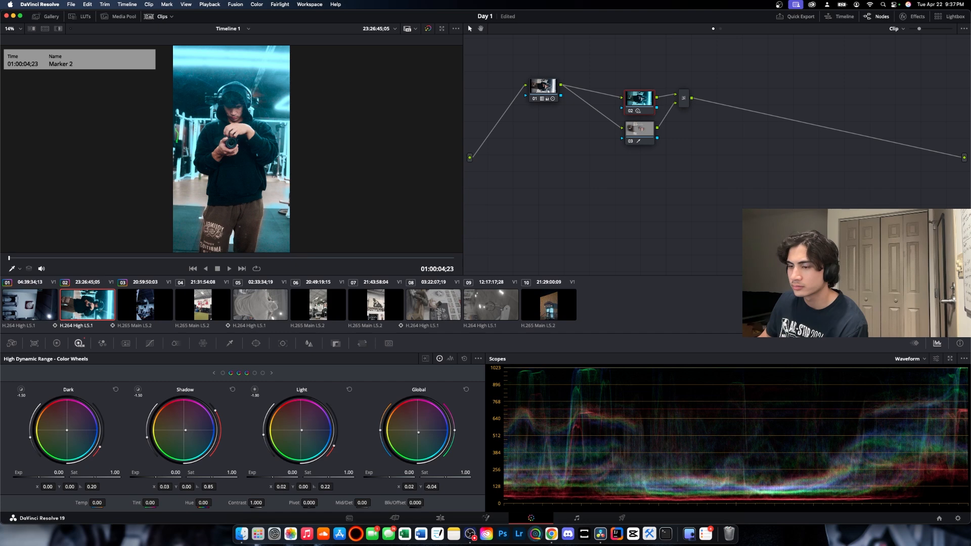
{"action": "left_click", "coordinate": [139, 392]}
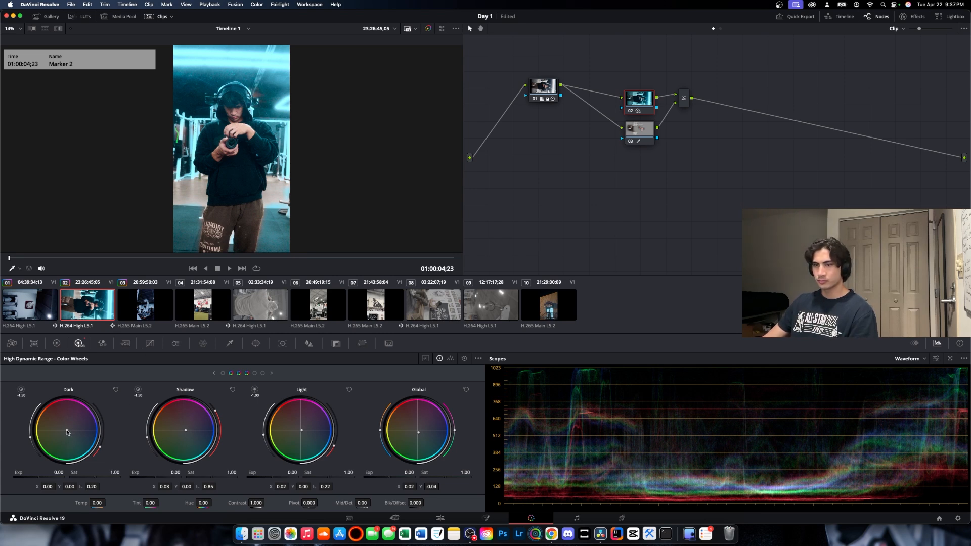
- Set the HDR Dark zone's range limit to -4.00, Shadow exposure to -0.45 and Mid/Detail to 13.50 on the second node
{"action": "left_click_drag", "start_coordinate": [29, 440], "coordinate": [39, 473]}
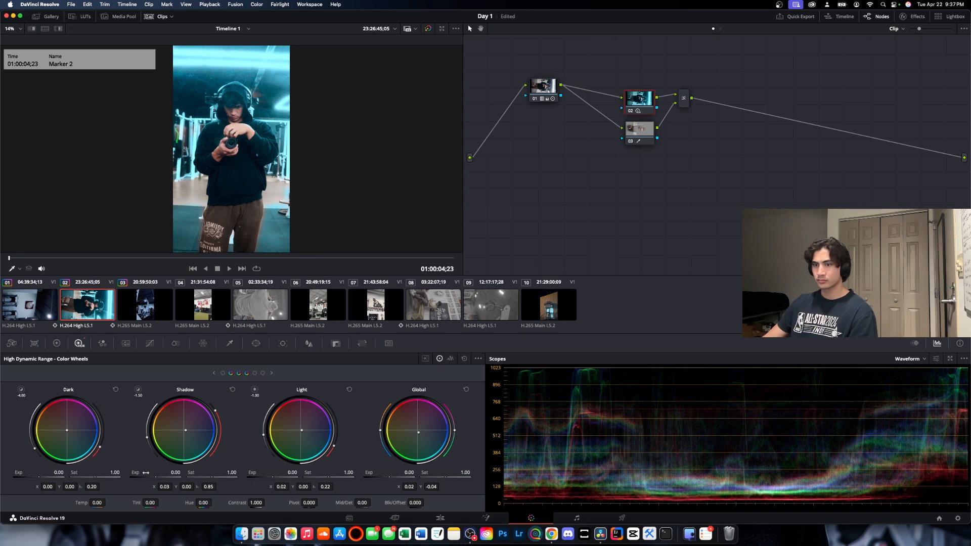
{"action": "mouse_move", "coordinate": [174, 473]}
{"action": "left_mouse_down"}
{"action": "mouse_move", "coordinate": [127, 473]}
{"action": "mouse_move", "coordinate": [168, 473]}
{"action": "left_mouse_up"}
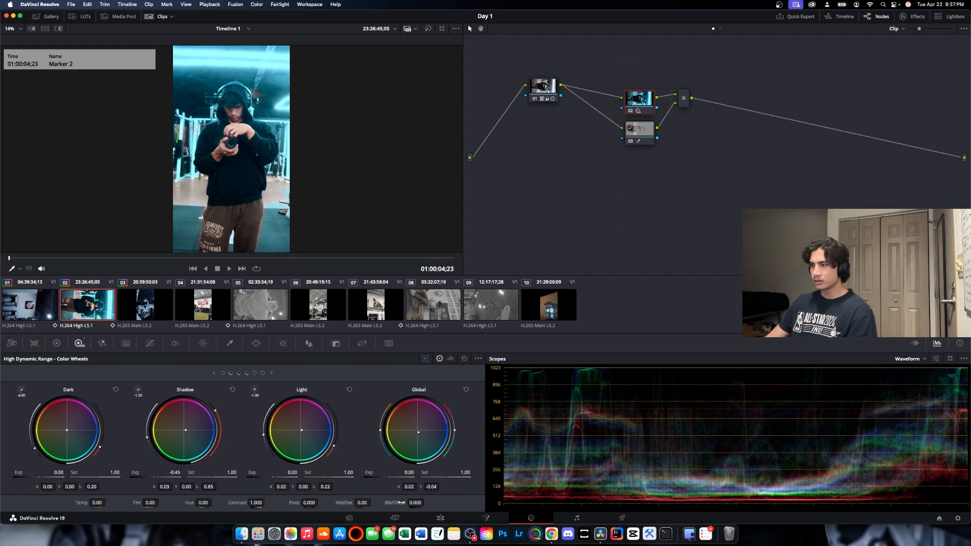
{"action": "double_click", "coordinate": [373, 503]}
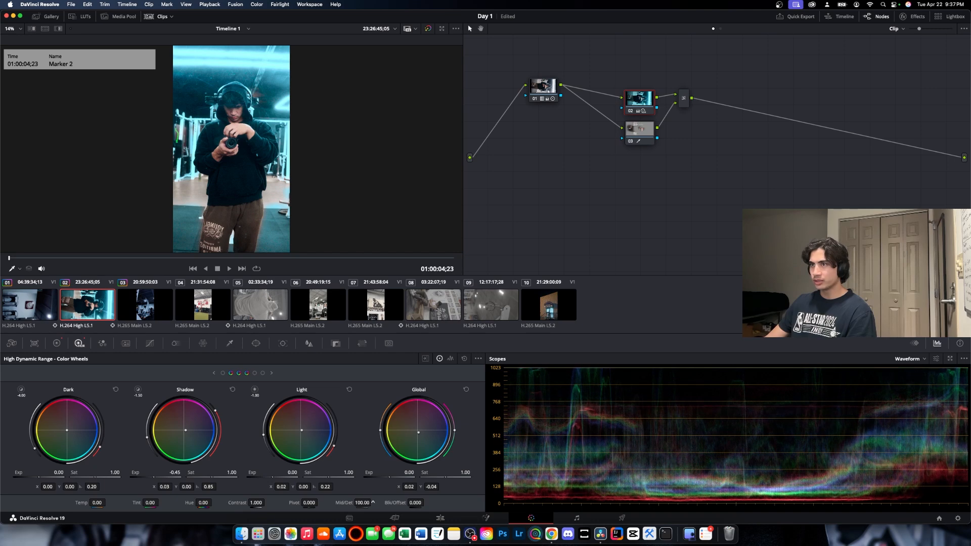
{"action": "left_click_drag", "start_coordinate": [373, 503], "coordinate": [373, 504]}
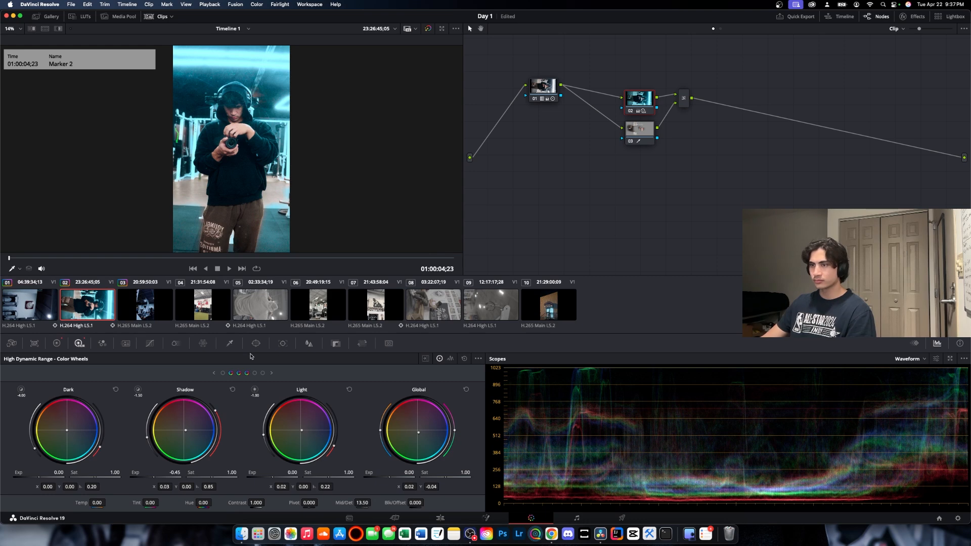
- Set the second node's primary Shadows to -100 and lower its Highlights
{"action": "left_click", "coordinate": [57, 344]}
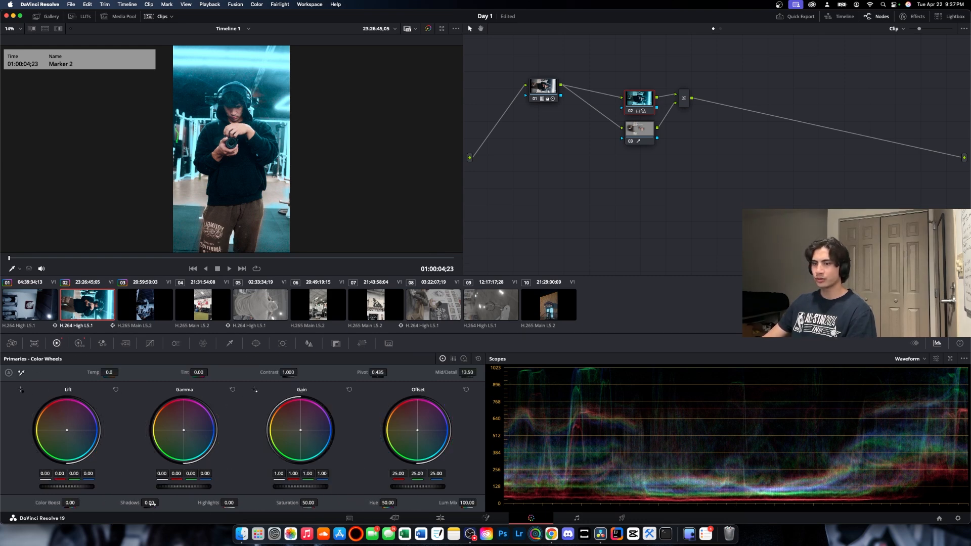
{"action": "left_click_drag", "start_coordinate": [152, 504], "coordinate": [101, 505]}
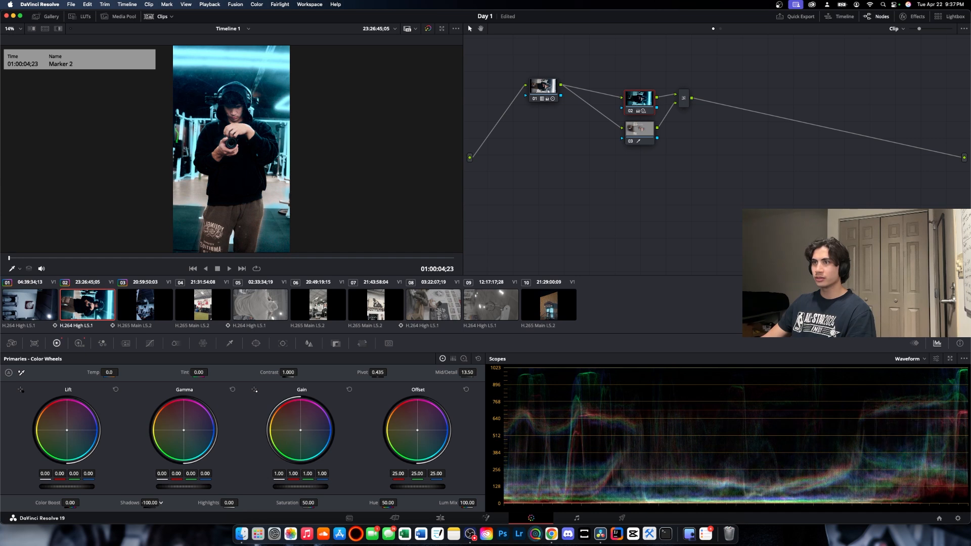
{"action": "left_click_drag", "start_coordinate": [258, 503], "coordinate": [217, 503]}
- Reset the second node's Mid/Detail to 0.00 and the entire HDR Shadow wheel to its defaults
{"action": "left_click", "coordinate": [79, 343]}
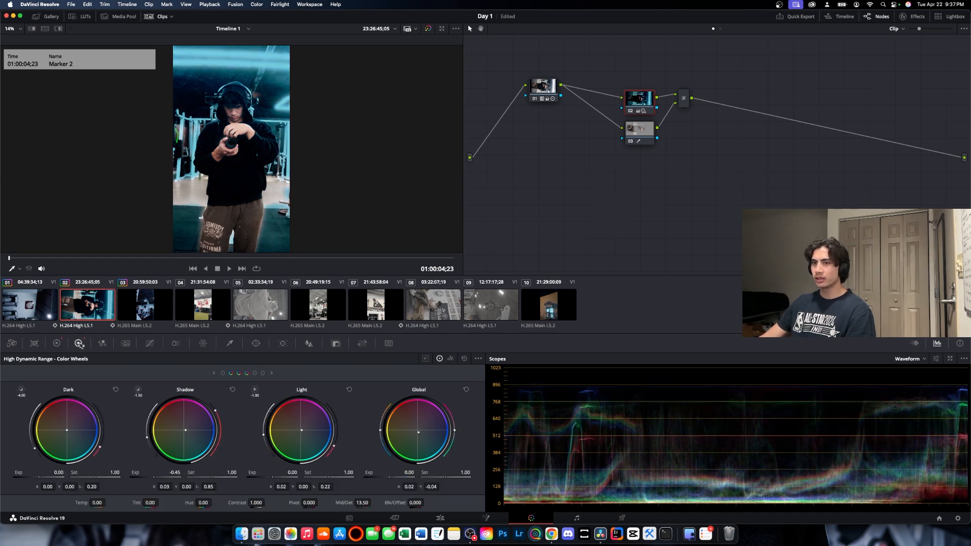
{"action": "double_click", "coordinate": [362, 503]}
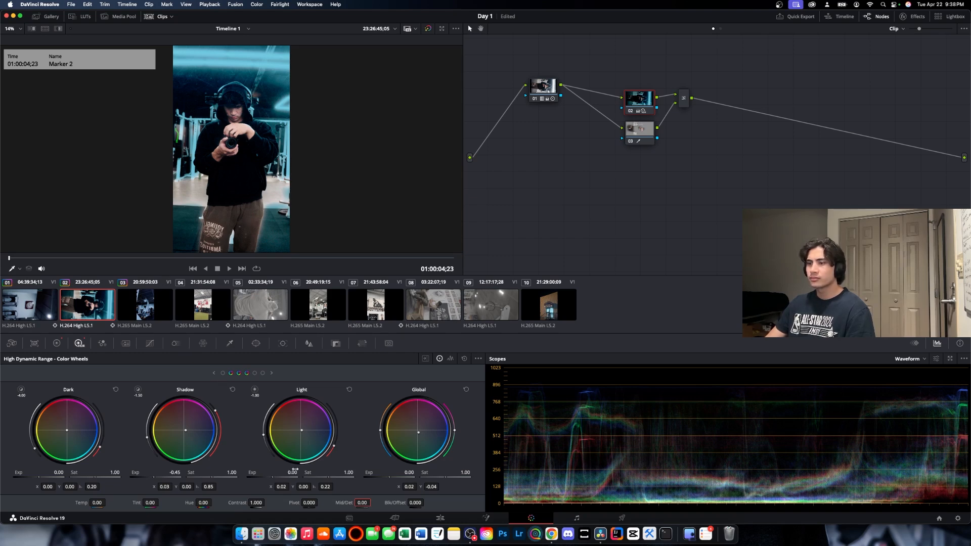
{"action": "double_click", "coordinate": [184, 431]}
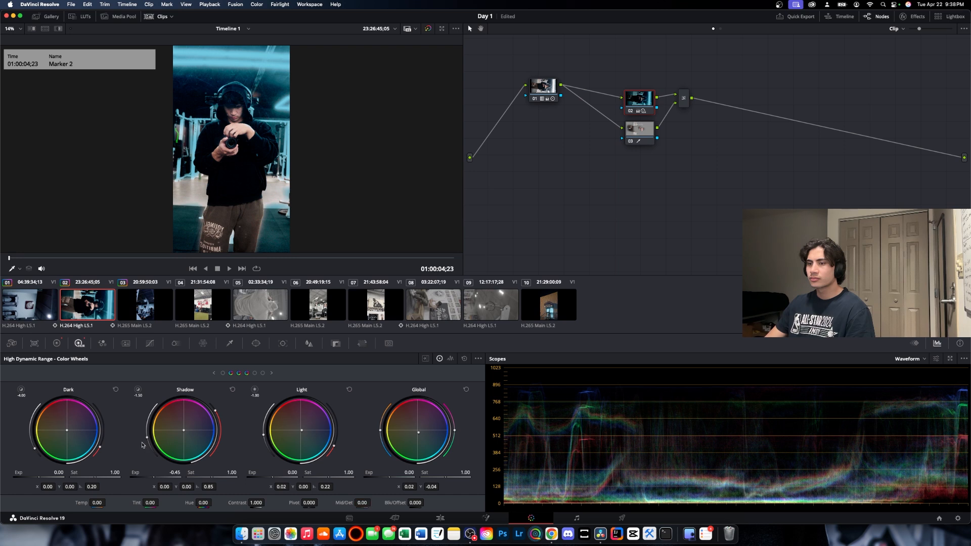
{"action": "left_click", "coordinate": [232, 390]}
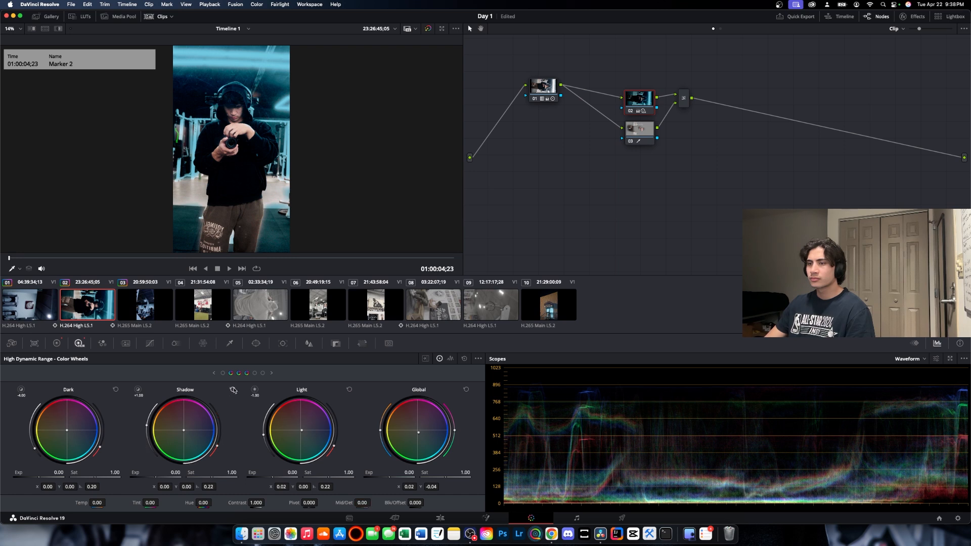
- Reset the Light and Global HDR wheels on node 02, and reset that node's entire grade
{"action": "left_click", "coordinate": [349, 390]}
{"action": "left_click", "coordinate": [467, 390]}
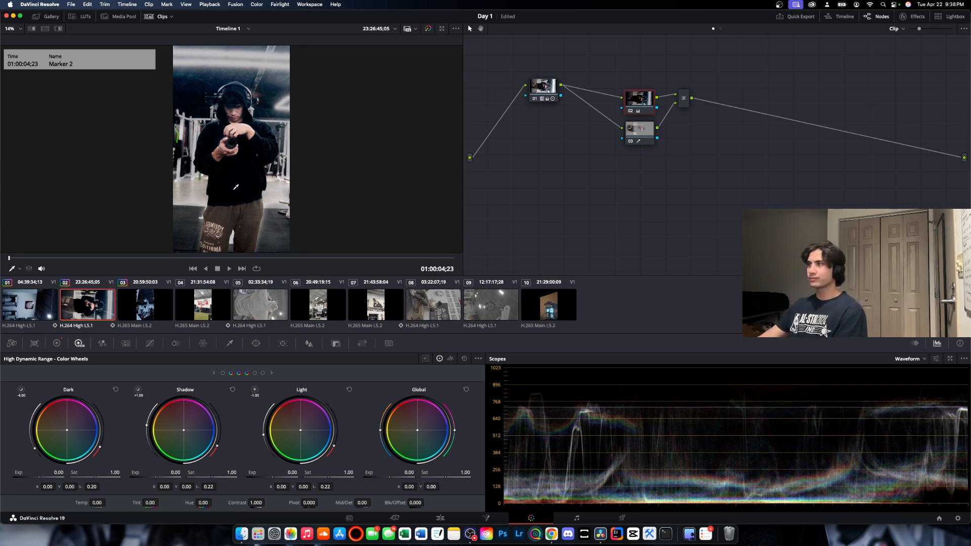
{"action": "left_click", "coordinate": [639, 131]}
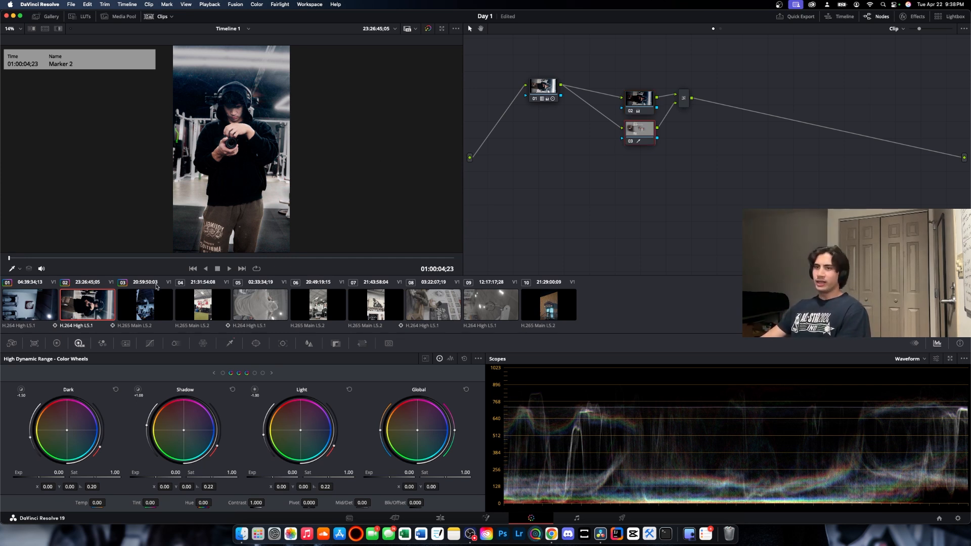
{"action": "right_click", "coordinate": [637, 105]}
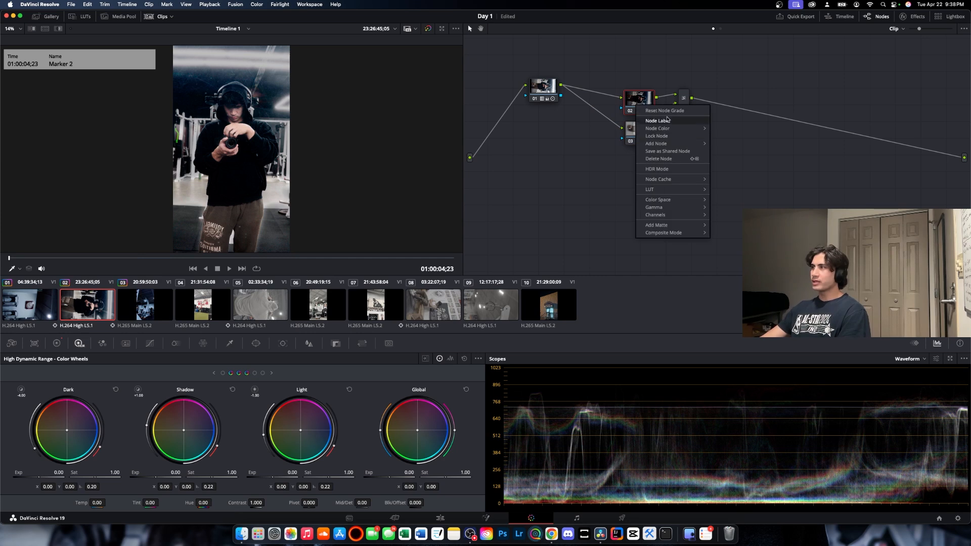
{"action": "left_click", "coordinate": [642, 133]}
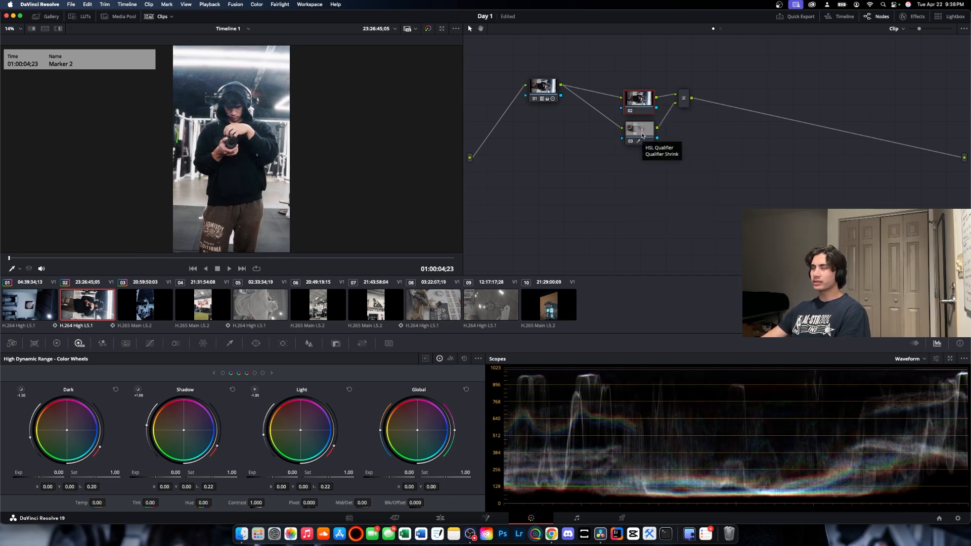
- Reset the grade of node 03 to clear its existing HSL qualifier and matte settings
{"action": "left_click", "coordinate": [643, 136]}
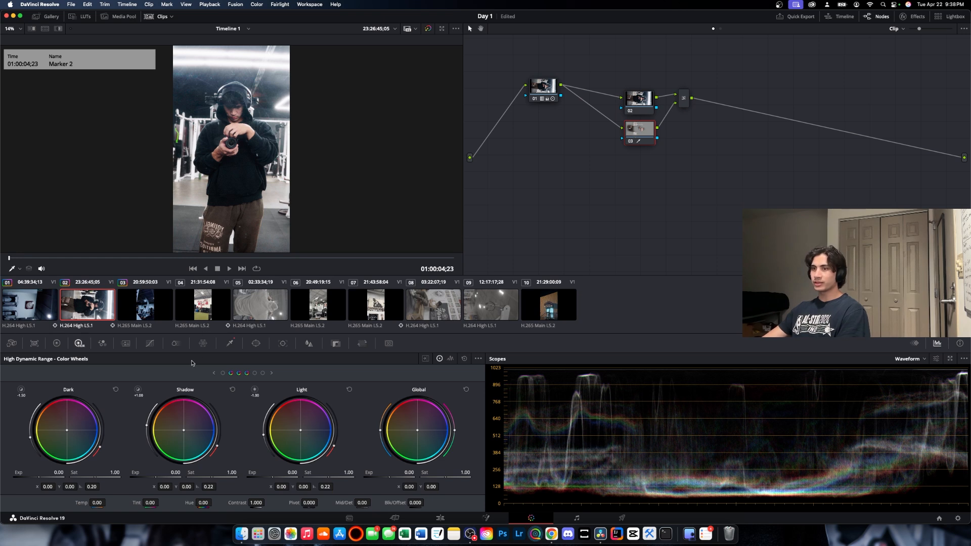
{"action": "left_click", "coordinate": [230, 344]}
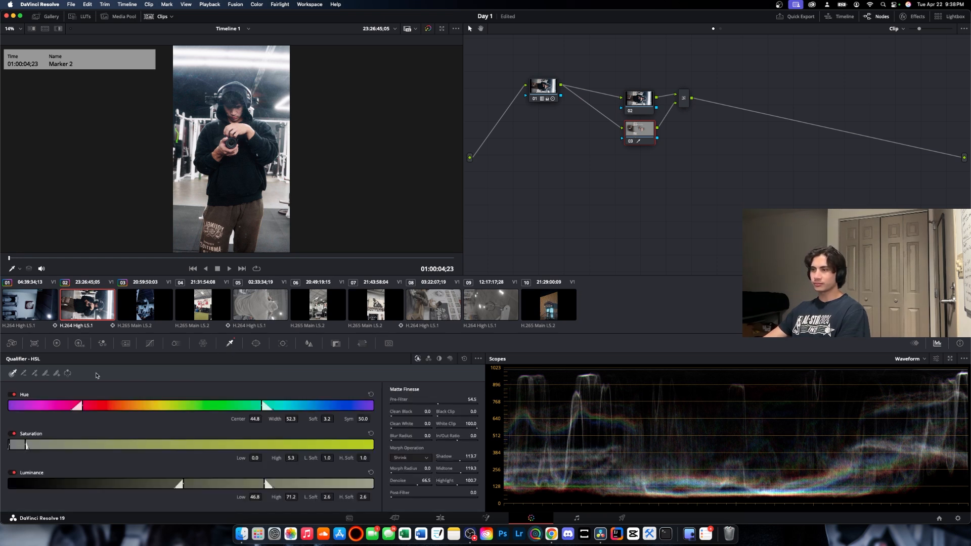
{"action": "right_click", "coordinate": [638, 123]}
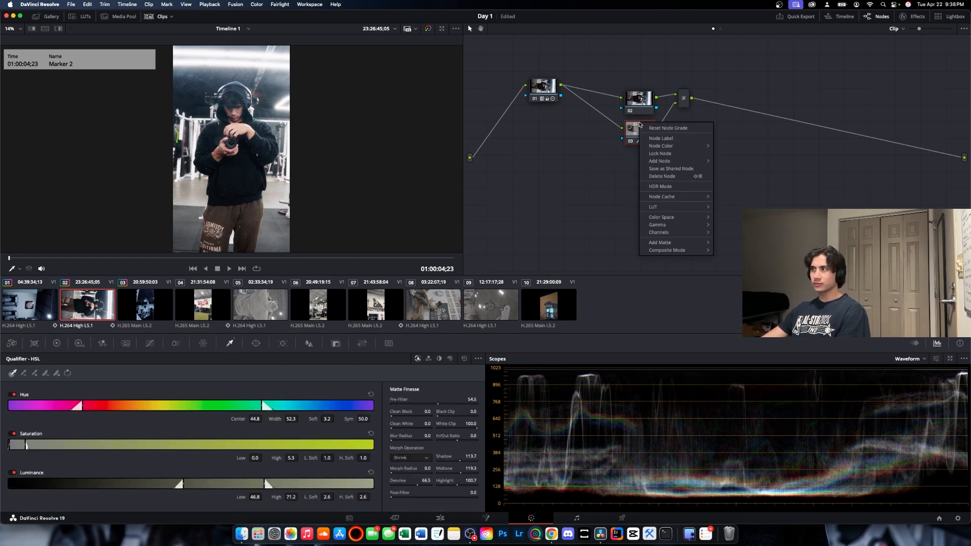
{"action": "left_click", "coordinate": [668, 137]}
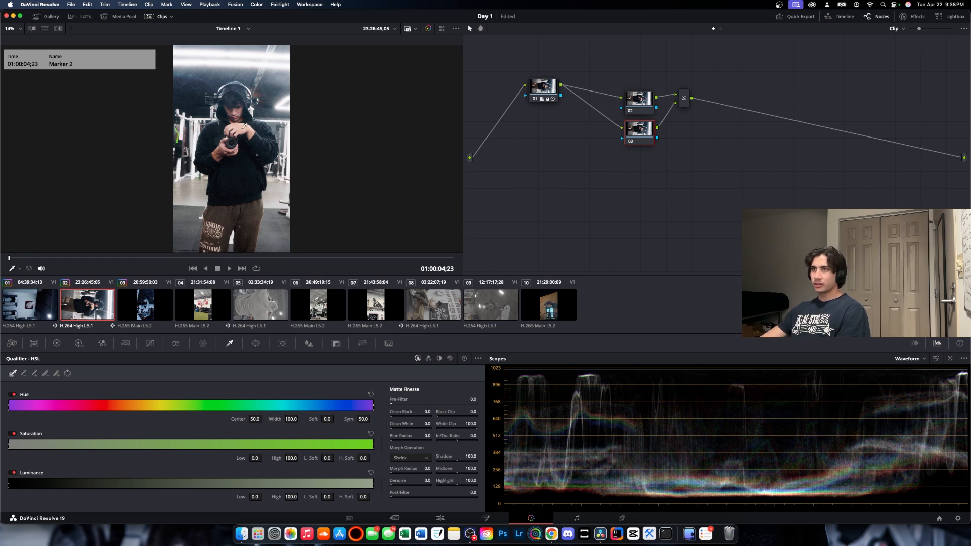
- Sample the skin tone on the hand with node 03's HSL qualifier and preview the selection in Highlight mode, inverted
{"action": "left_click", "coordinate": [245, 125]}
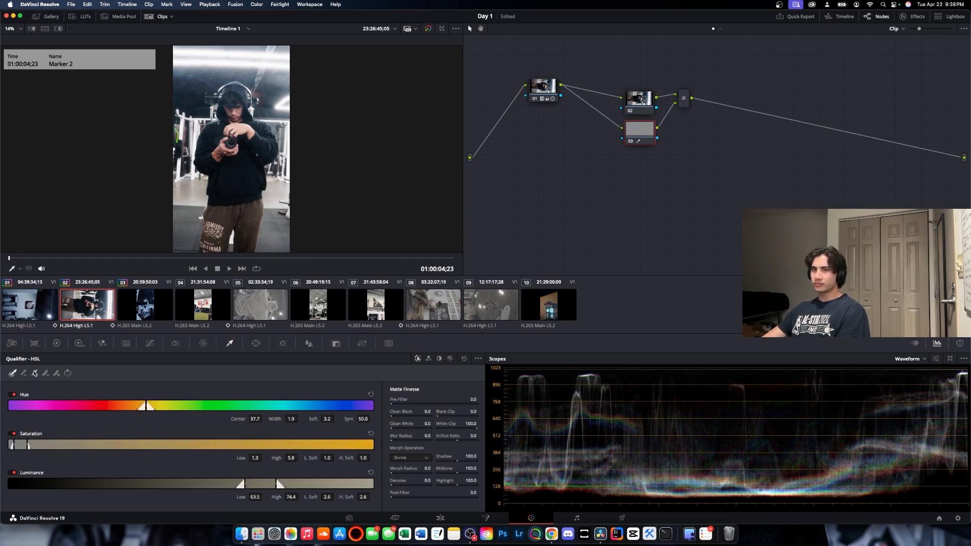
{"action": "left_click", "coordinate": [58, 29]}
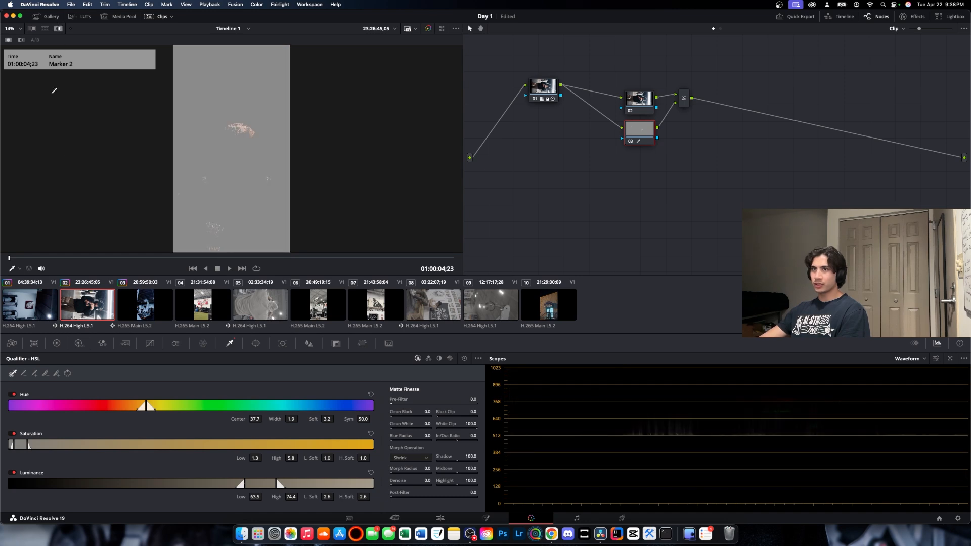
{"action": "left_click", "coordinate": [69, 373]}
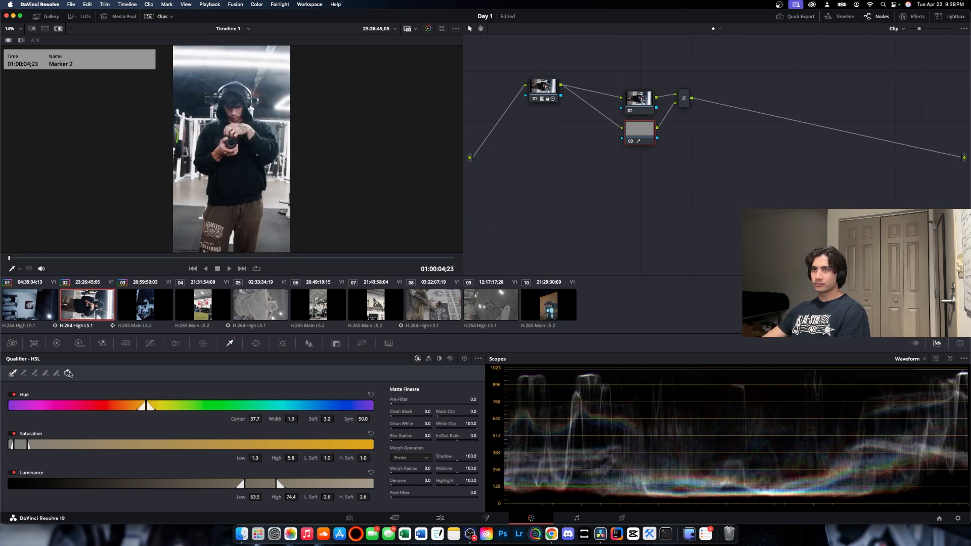
- Add skin samples from the hand and face to node 03's qualifier, set Denoise to 30.5, and turn off the inversion and Highlight preview
{"action": "left_click", "coordinate": [35, 374]}
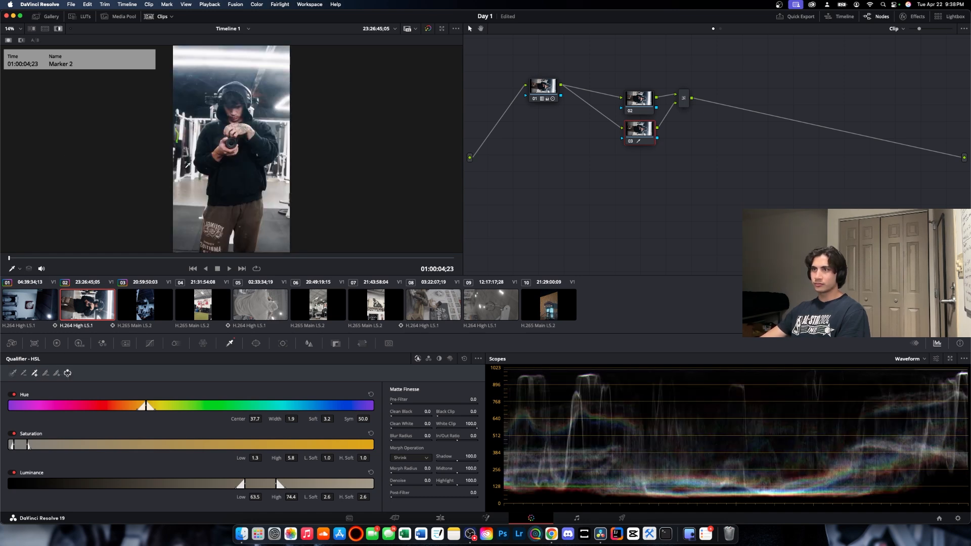
{"action": "left_click", "coordinate": [237, 129]}
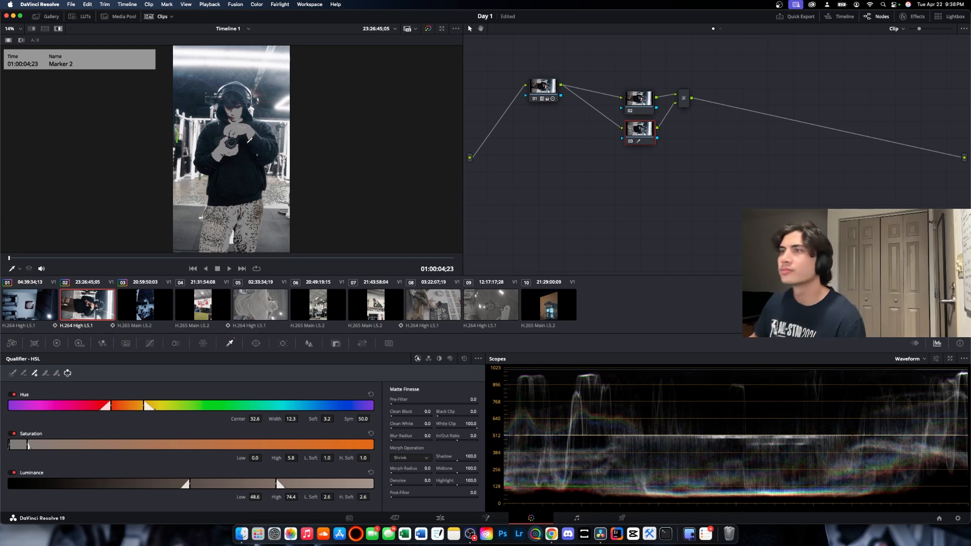
{"action": "left_click", "coordinate": [231, 117]}
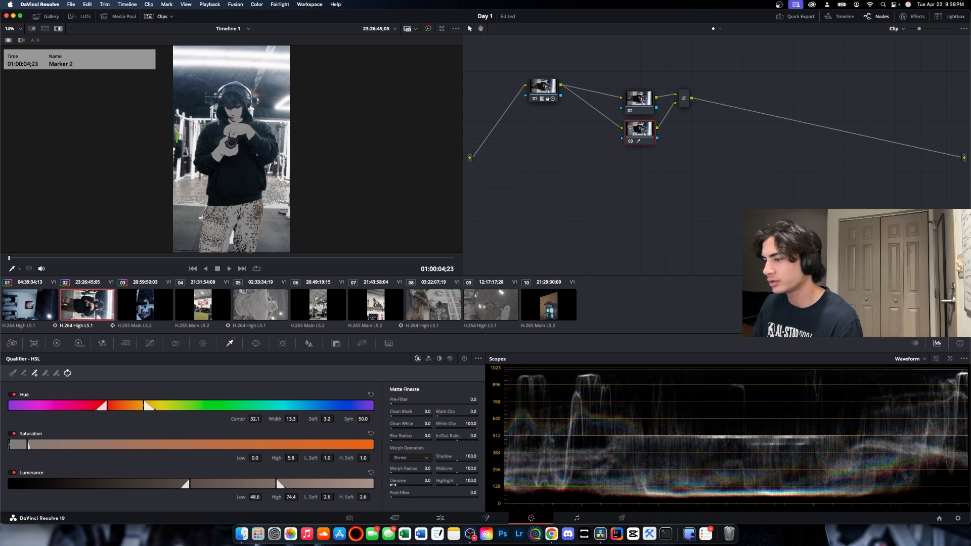
{"action": "left_click_drag", "start_coordinate": [394, 484], "coordinate": [405, 485]}
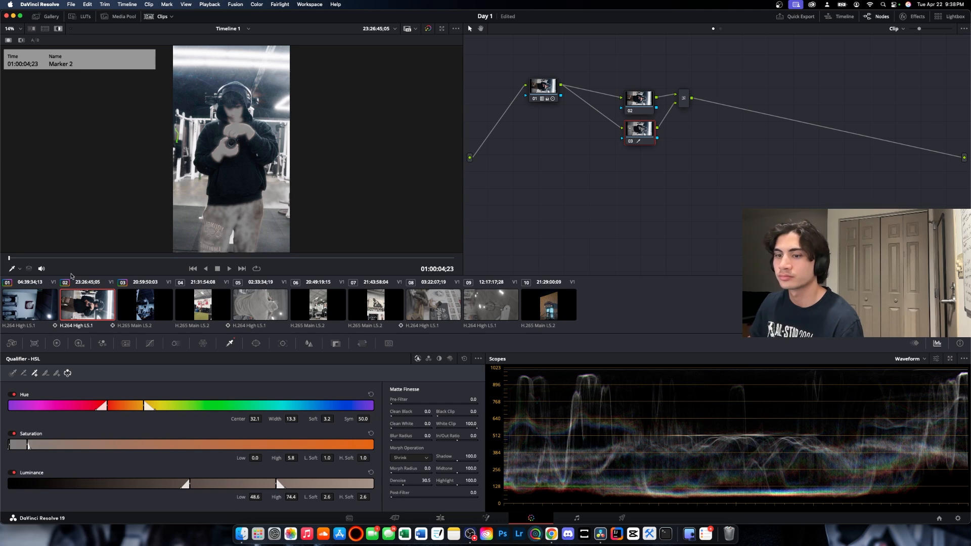
{"action": "left_click", "coordinate": [68, 374]}
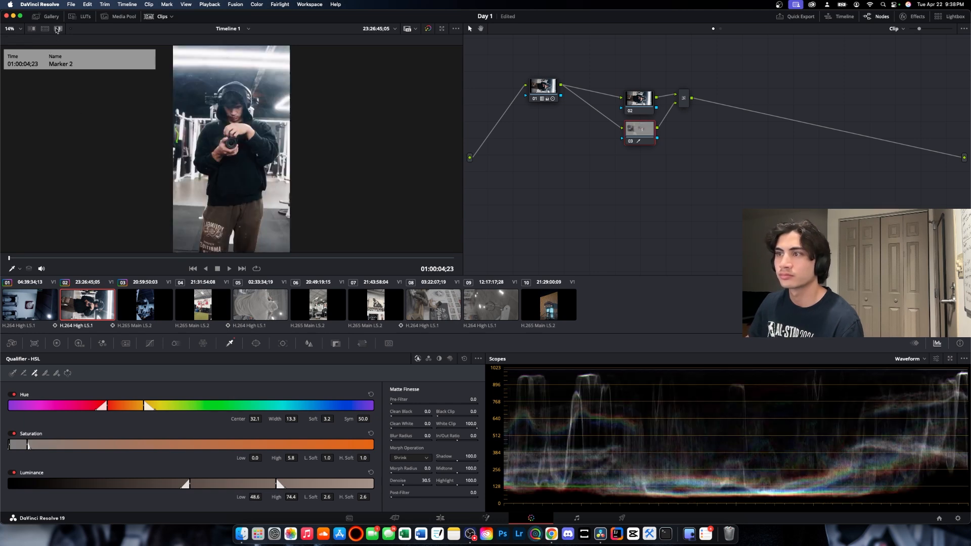
- Tint node 02 blue with the HDR wheels: Global X 0.04 and Y -0.01, Light X 0.01, Shadow X 0.02
{"action": "left_click", "coordinate": [636, 98]}
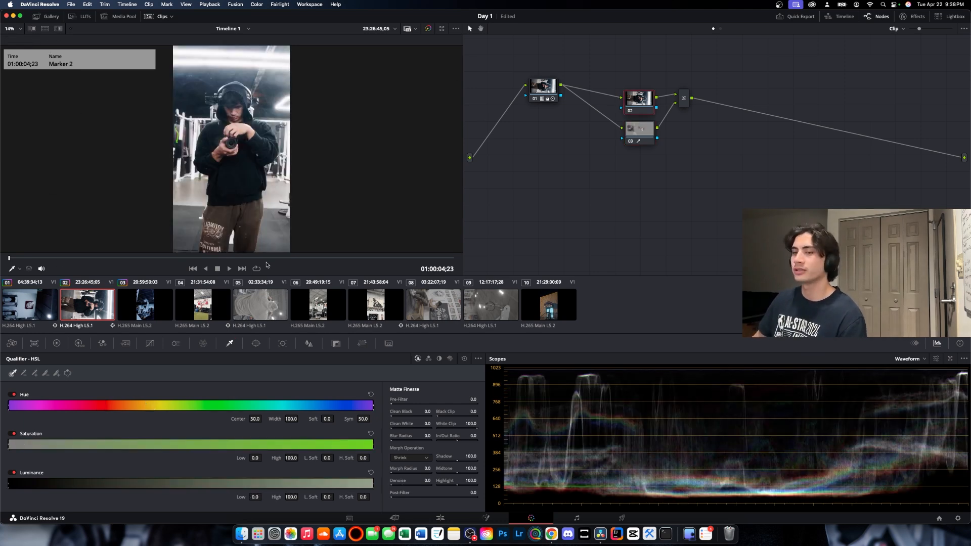
{"action": "left_click", "coordinate": [79, 343]}
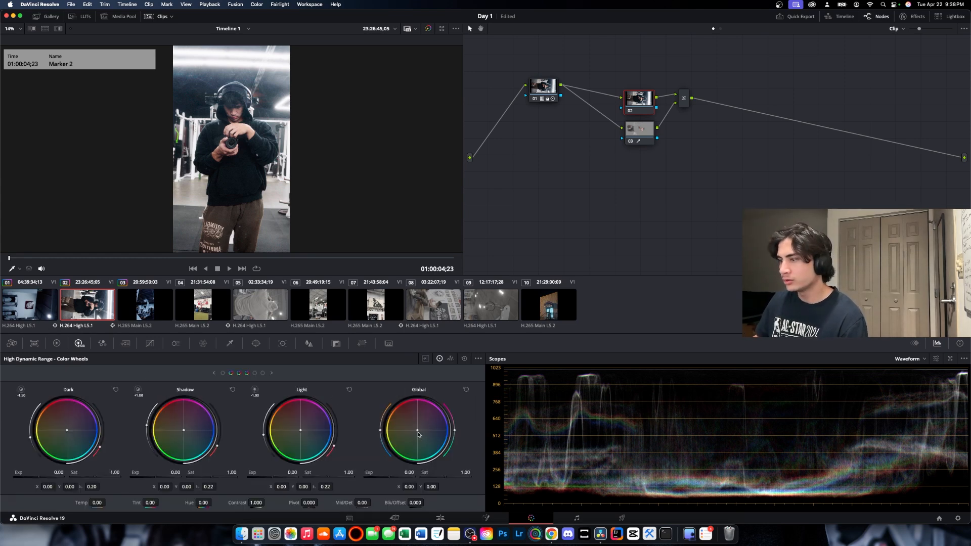
{"action": "left_click_drag", "start_coordinate": [418, 434], "coordinate": [420, 431]}
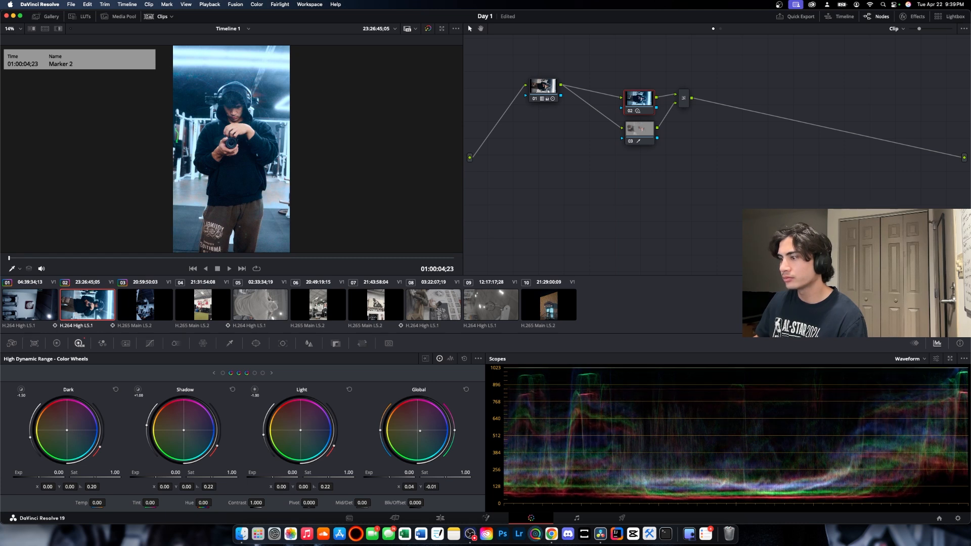
{"action": "left_click_drag", "start_coordinate": [299, 431], "coordinate": [301, 430]}
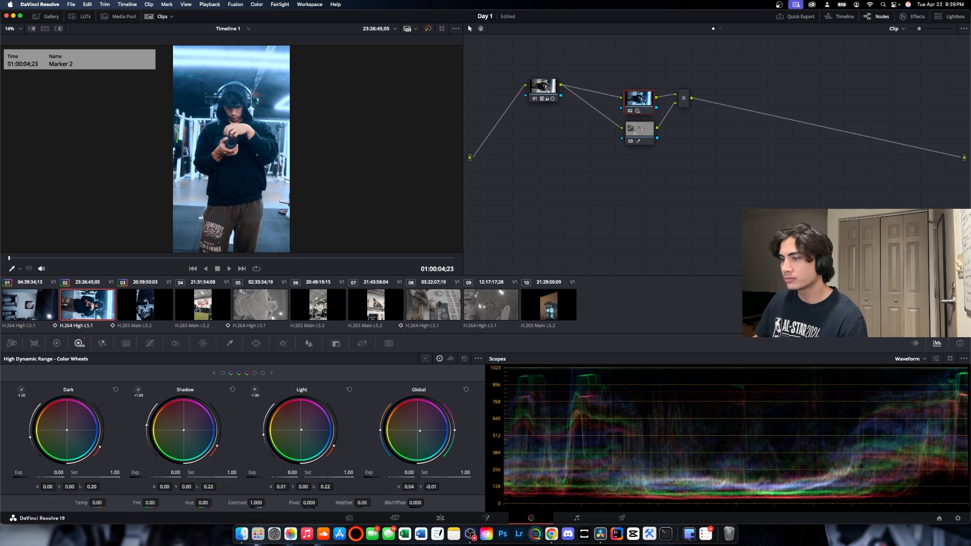
{"action": "left_click_drag", "start_coordinate": [301, 431], "coordinate": [302, 430]}
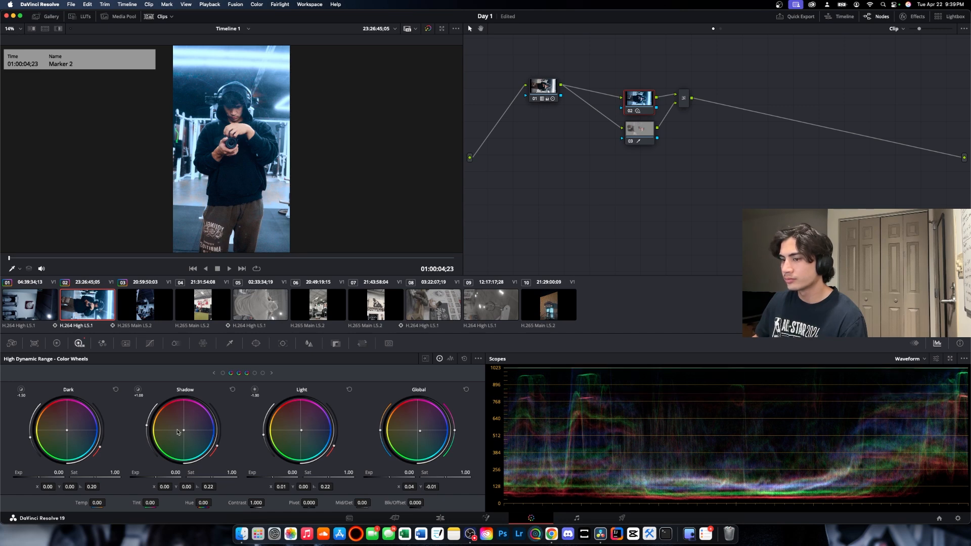
{"action": "left_click_drag", "start_coordinate": [184, 431], "coordinate": [185, 431]}
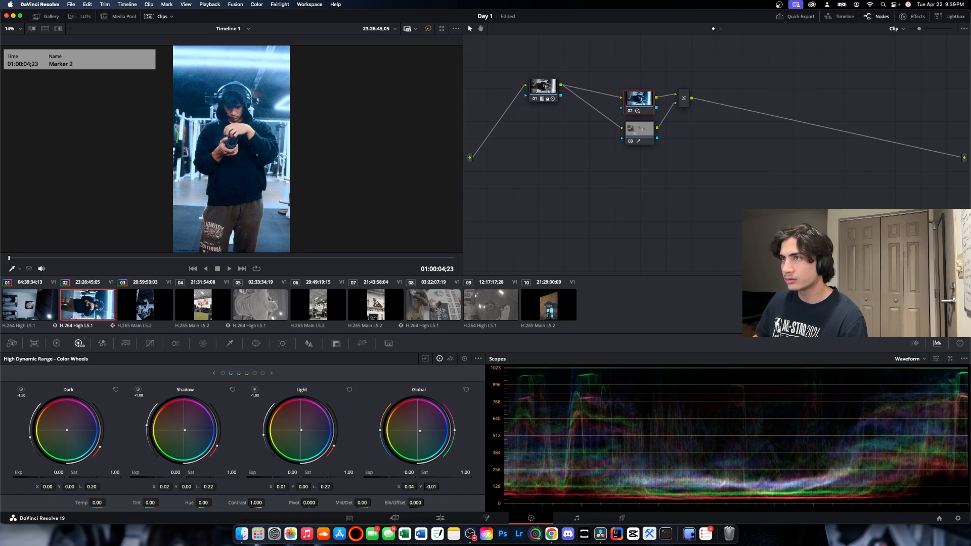
- Set node 02's primaries to Shadows -85.50, Highlights -98.00 and Saturation 48.60
{"action": "left_click", "coordinate": [57, 344]}
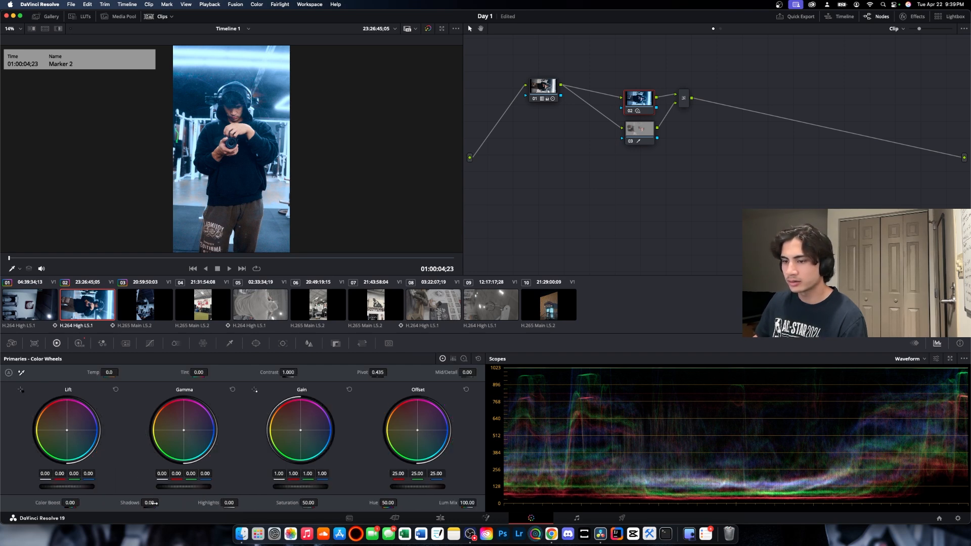
{"action": "left_click_drag", "start_coordinate": [152, 503], "coordinate": [142, 503]}
{"action": "left_click_drag", "start_coordinate": [309, 503], "coordinate": [294, 503]}
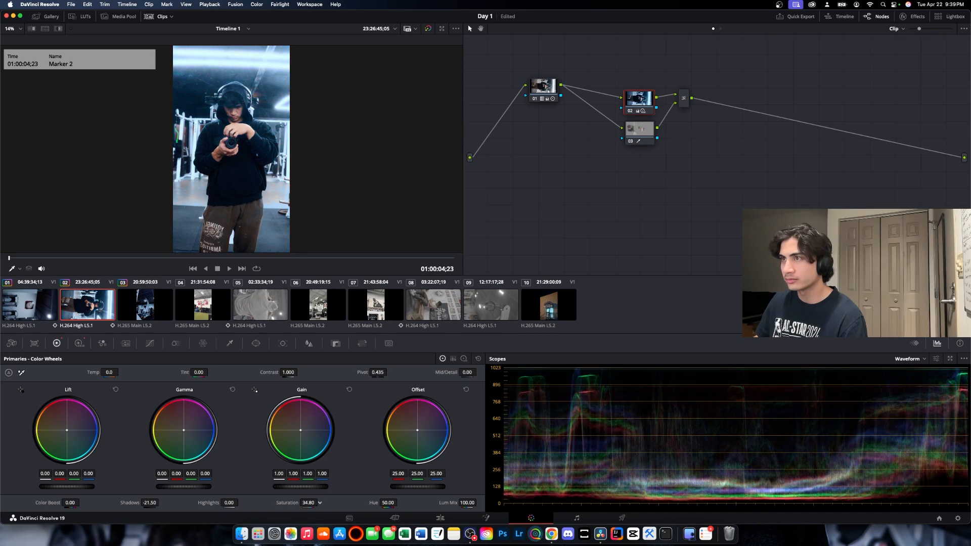
{"action": "left_click_drag", "start_coordinate": [229, 502], "coordinate": [219, 502]}
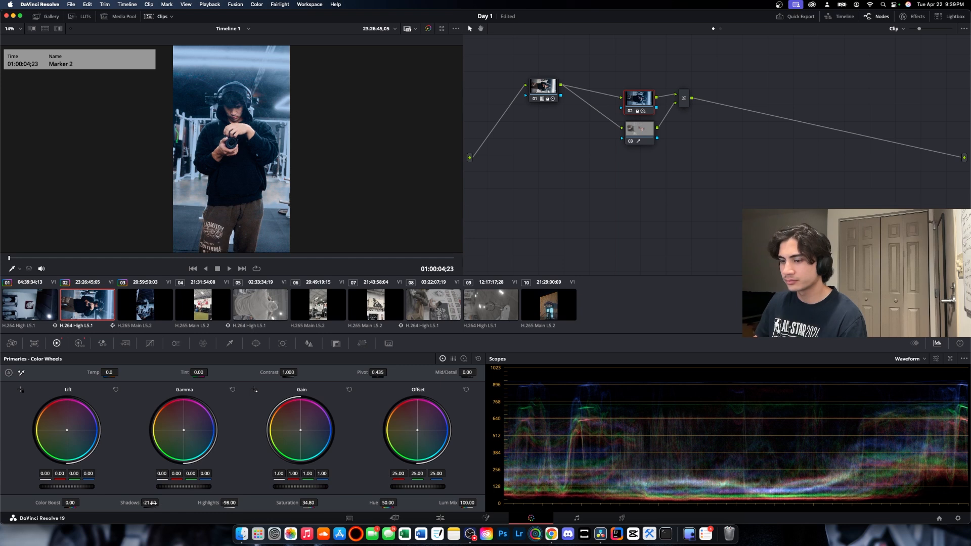
{"action": "left_click_drag", "start_coordinate": [151, 503], "coordinate": [139, 503]}
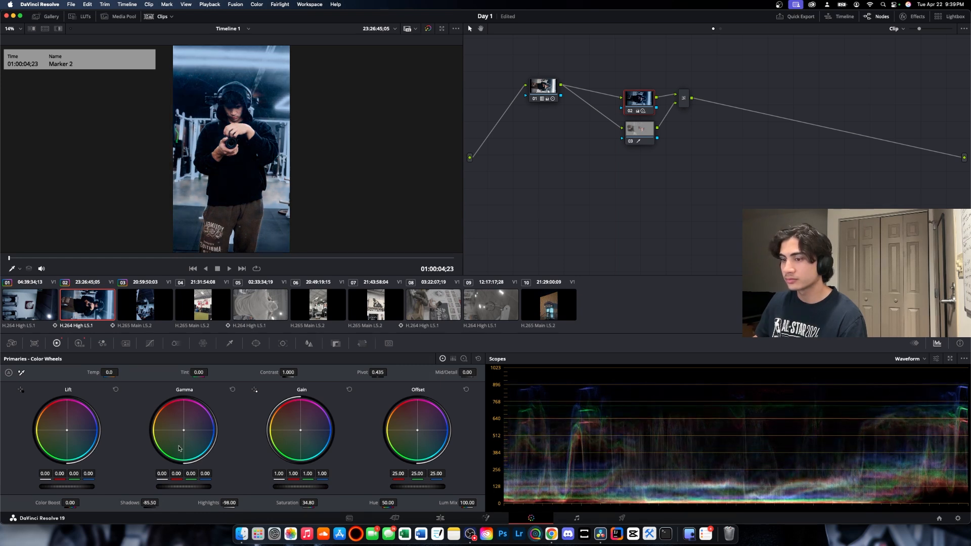
{"action": "left_click_drag", "start_coordinate": [307, 503], "coordinate": [322, 503]}
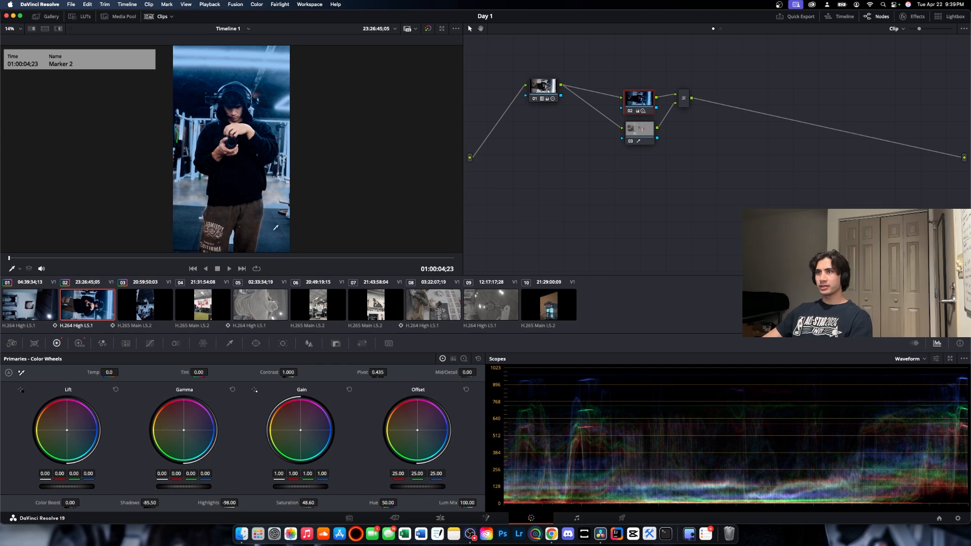
- Set node 03's primaries for the skin selection to Highlights -100.00 and Shadows -74.50
{"action": "left_click", "coordinate": [636, 130]}
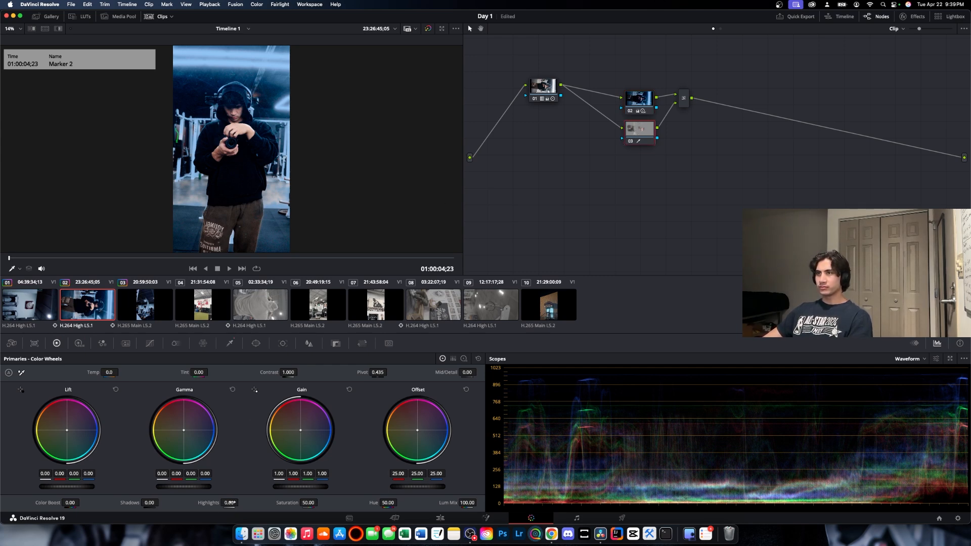
{"action": "left_click_drag", "start_coordinate": [230, 502], "coordinate": [241, 503]}
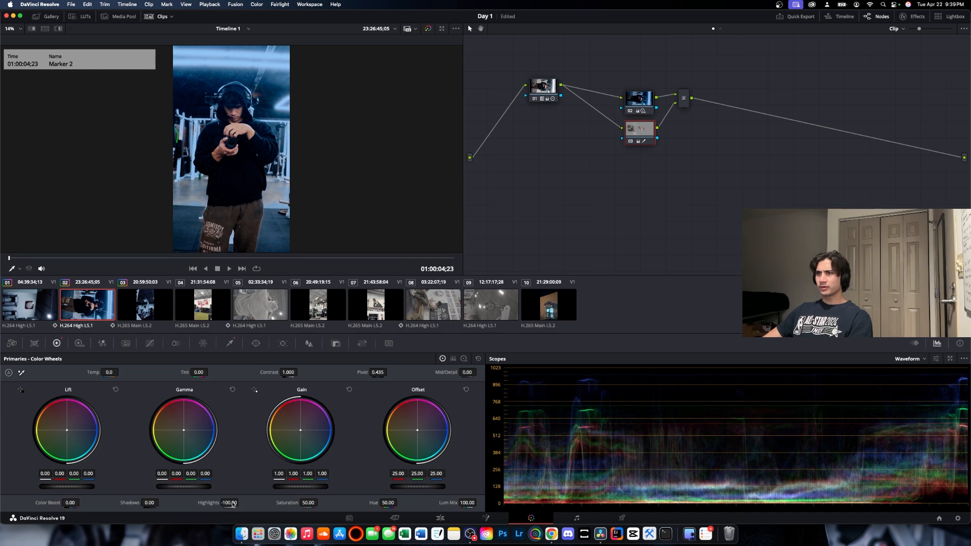
{"action": "left_click_drag", "start_coordinate": [141, 501], "coordinate": [142, 501]}
{"action": "left_click_drag", "start_coordinate": [161, 503], "coordinate": [161, 503]}
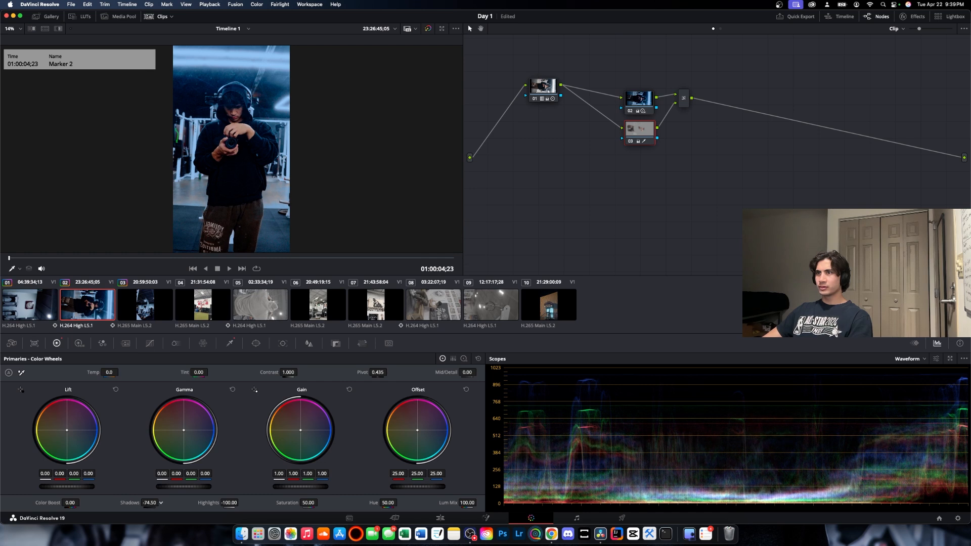
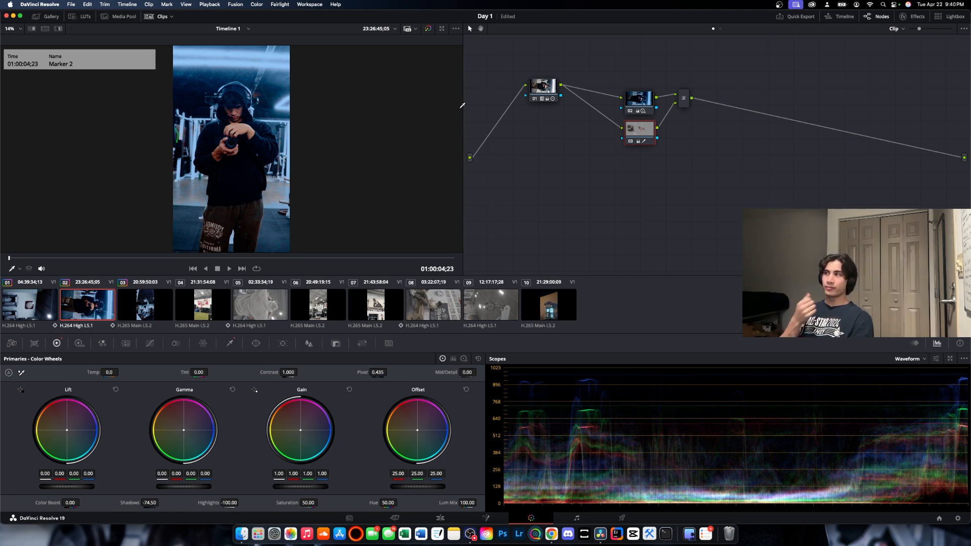
- Review the primary adjustments of nodes 02 and 03 and compare their HSL qualifier settings
{"action": "left_click", "coordinate": [654, 98]}
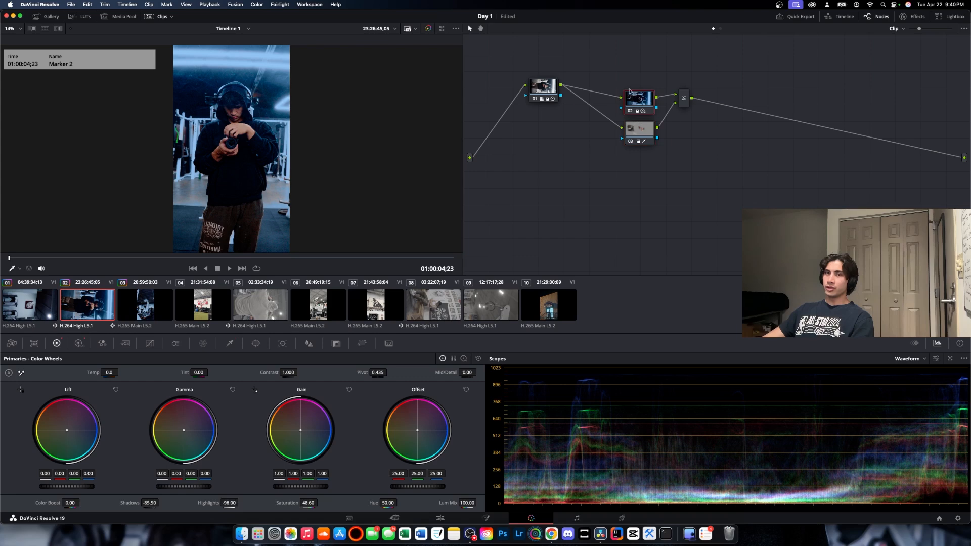
{"action": "left_click", "coordinate": [633, 136]}
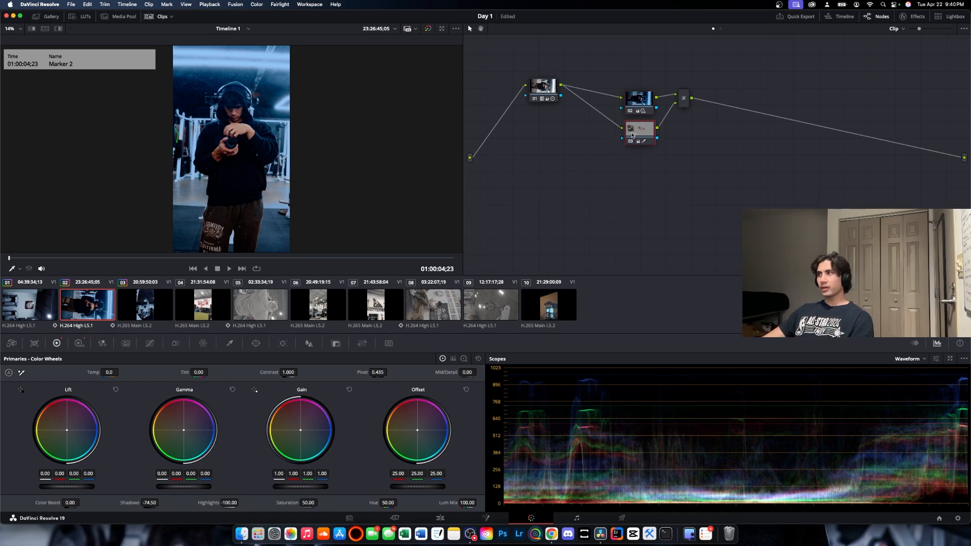
{"action": "left_click", "coordinate": [225, 345]}
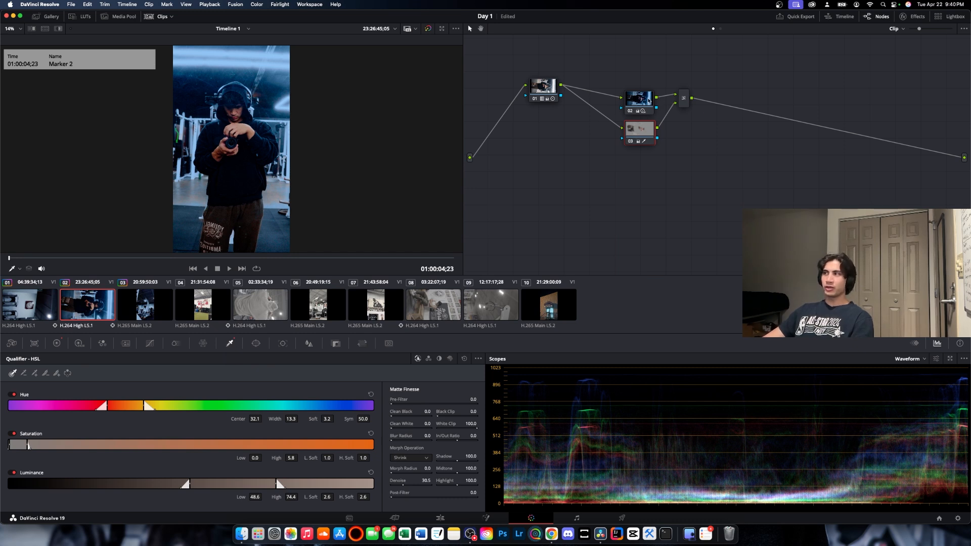
{"action": "left_click", "coordinate": [640, 100]}
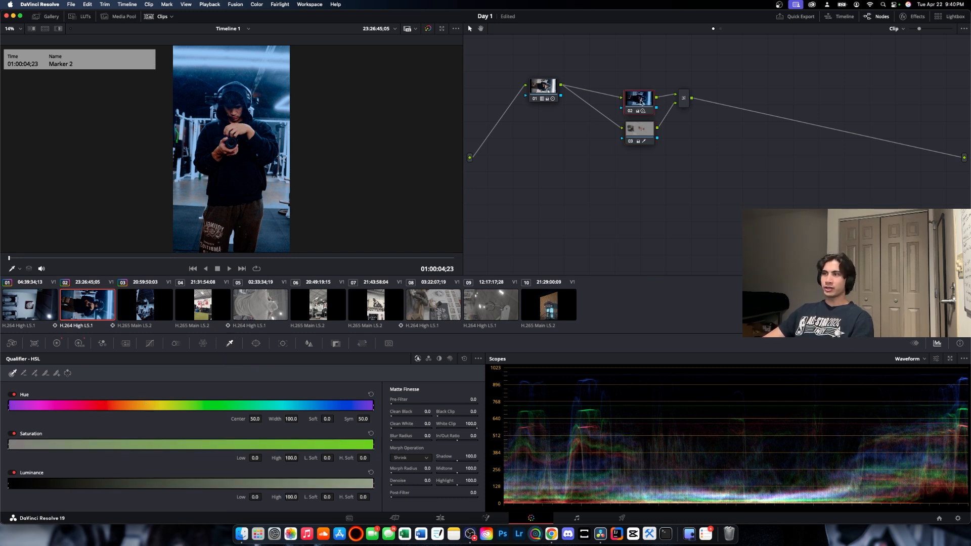
- Review node 02's HDR wheels and compare the primary adjustments of nodes 02 and 03
{"action": "left_click", "coordinate": [78, 344]}
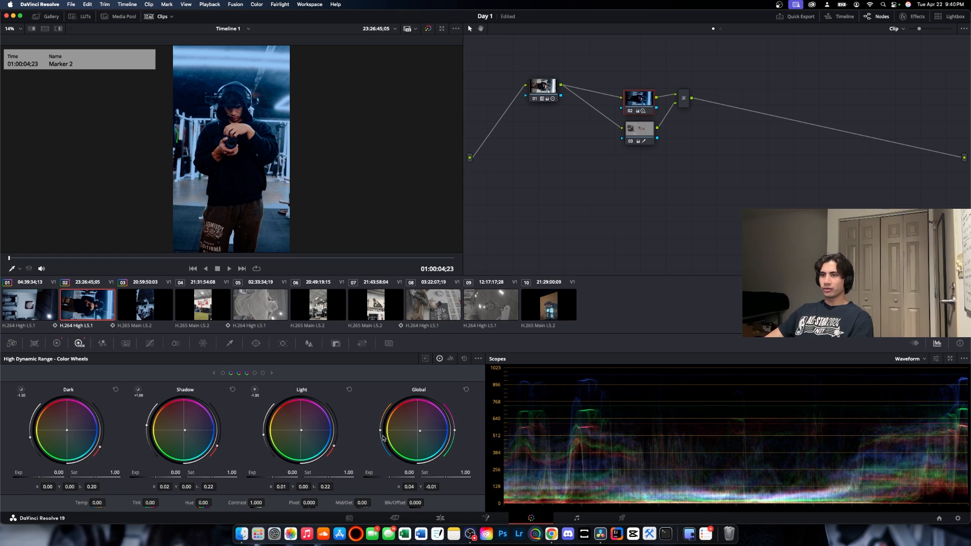
{"action": "left_click", "coordinate": [57, 344]}
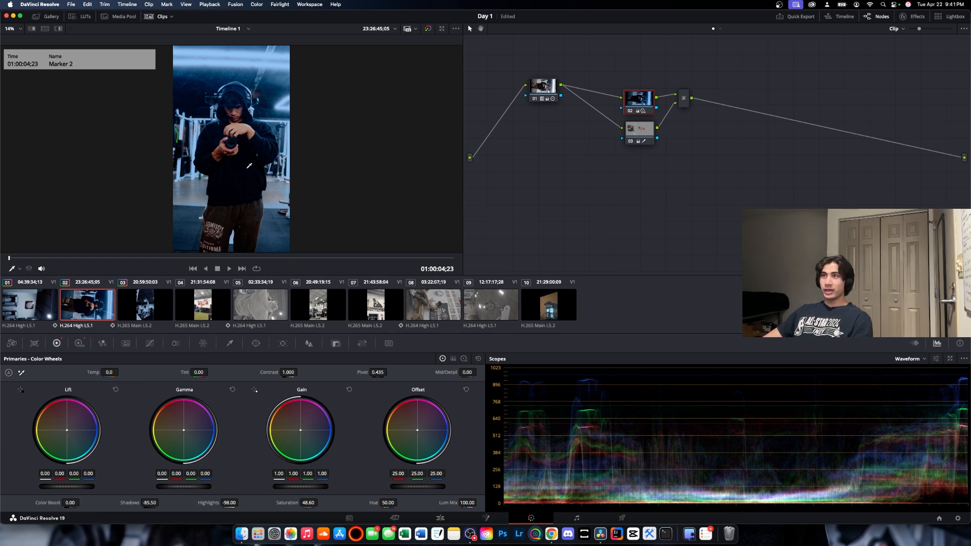
{"action": "left_click", "coordinate": [637, 132]}
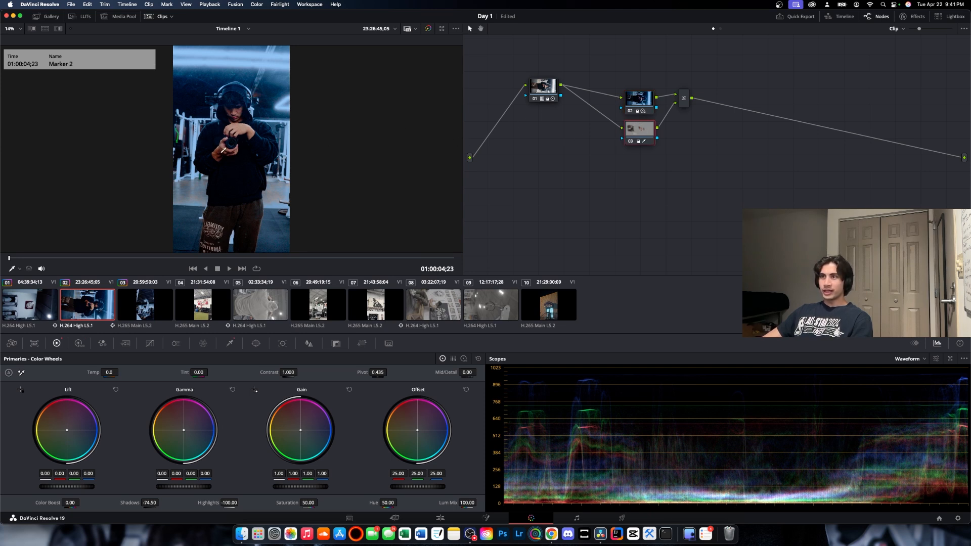
{"action": "left_click", "coordinate": [633, 102]}
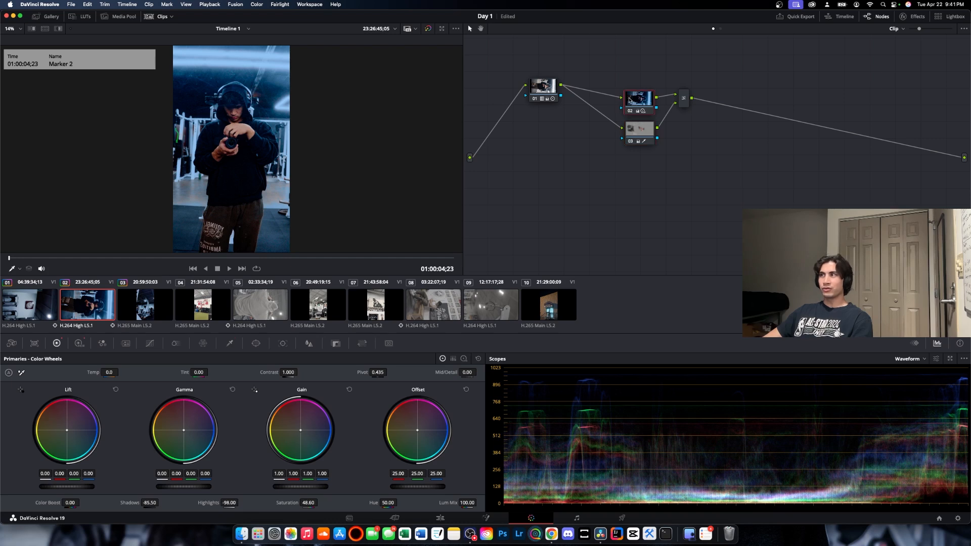
{"action": "mouse_move", "coordinate": [652, 127]}
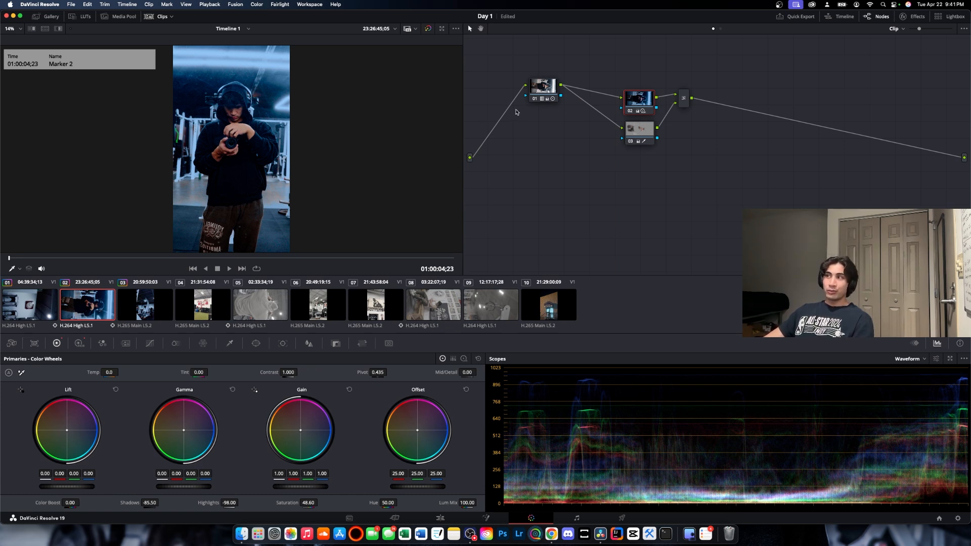
- Reset the grade of node 01 on the gym mirror clip
{"action": "left_click", "coordinate": [542, 91]}
{"action": "right_click", "coordinate": [543, 89]}
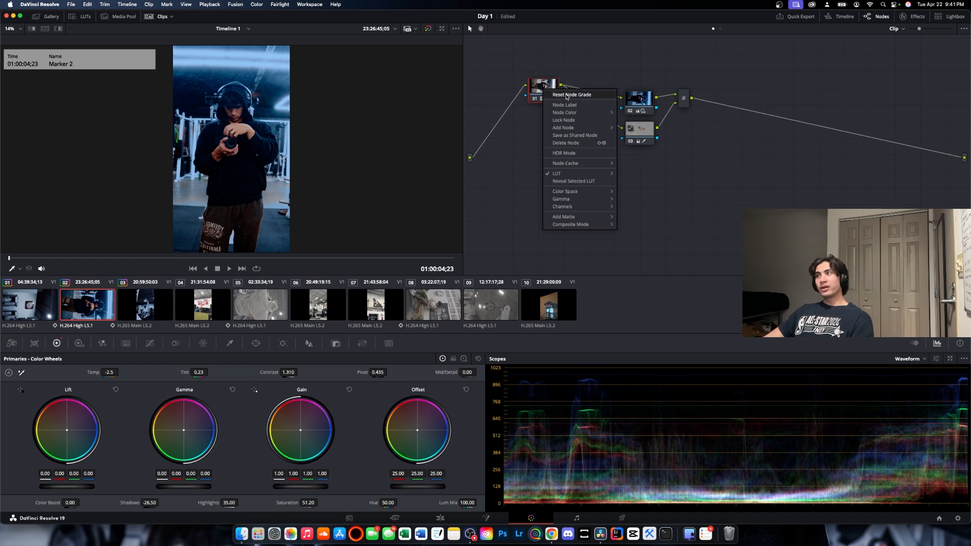
{"action": "left_click", "coordinate": [567, 97]}
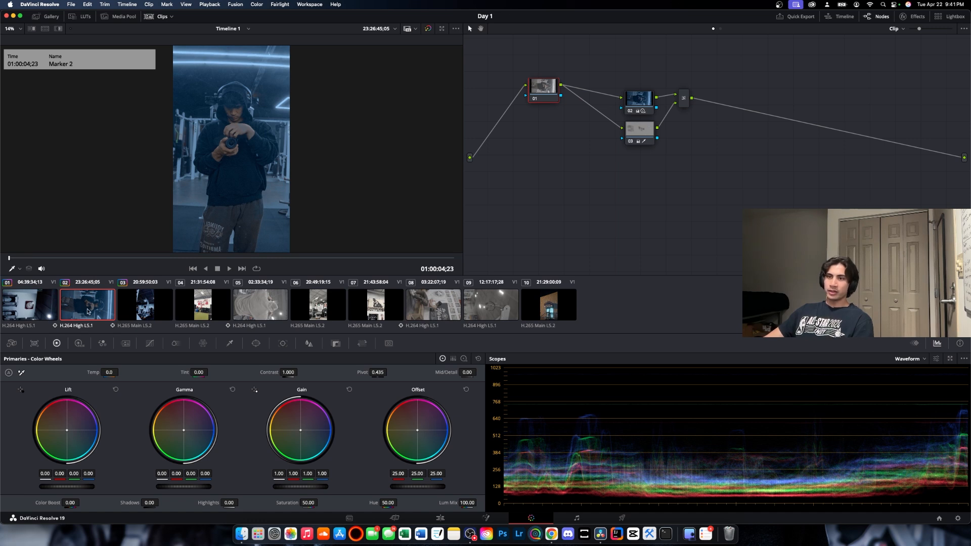
- Generate a 65 Point Cube LUT from clip 02 and save it as "davinci blue lut" in the LUT folder
{"action": "right_click", "coordinate": [87, 310]}
{"action": "mouse_move", "coordinate": [129, 268]}
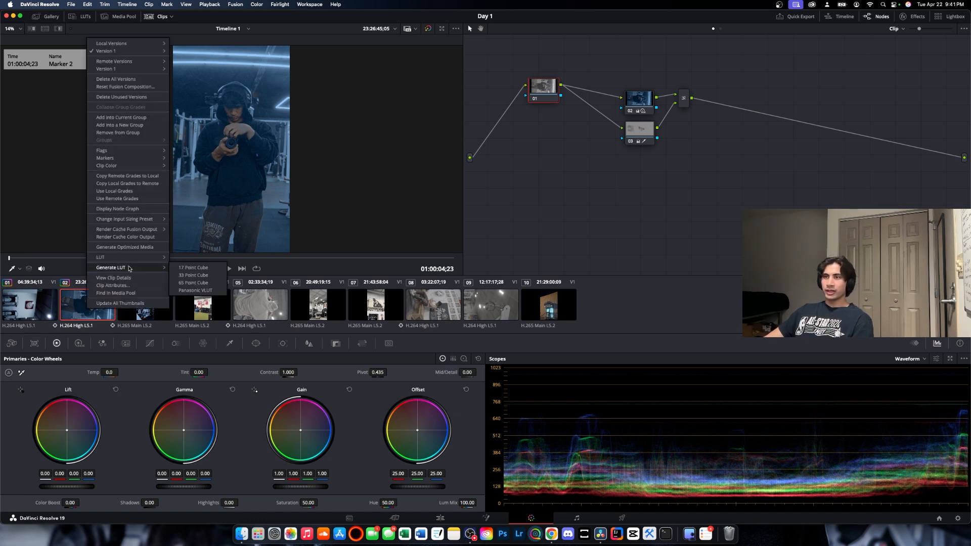
{"action": "left_click", "coordinate": [194, 283]}
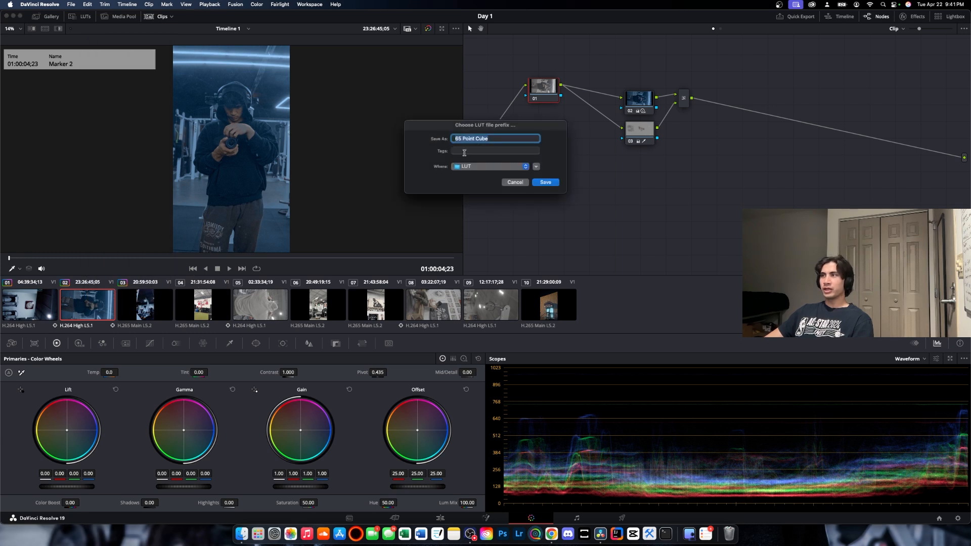
{"action": "type", "text": "da"}
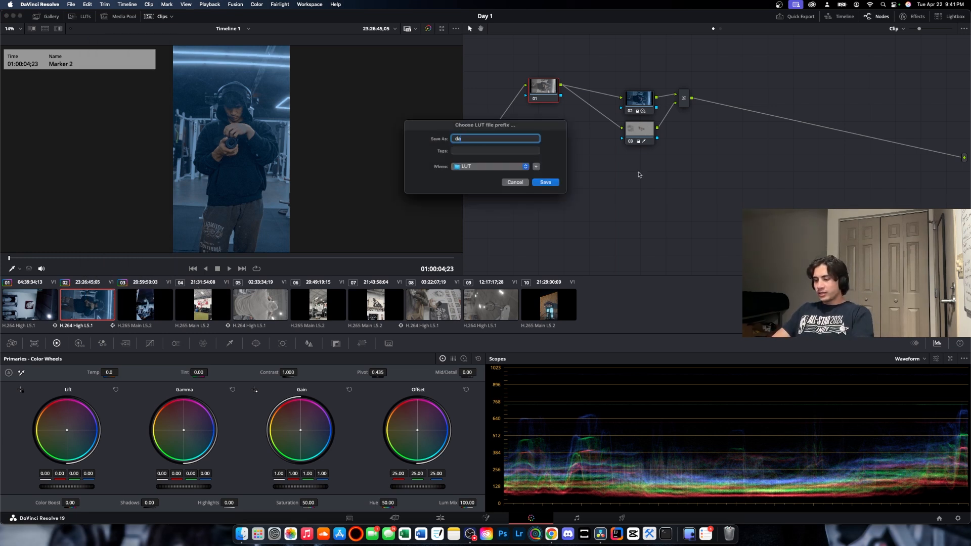
{"action": "type", "text": "vinci blue liut"}
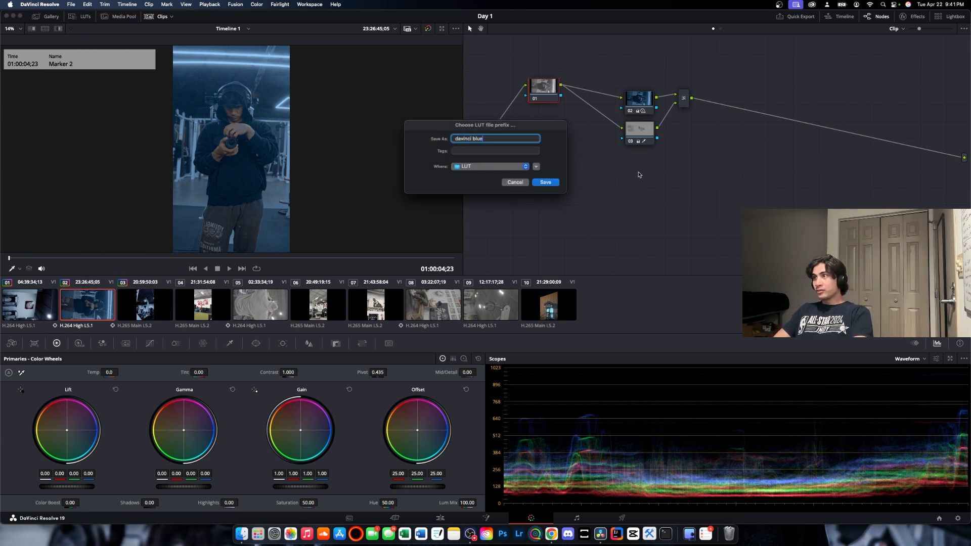
{"action": "key", "text": "Return"}
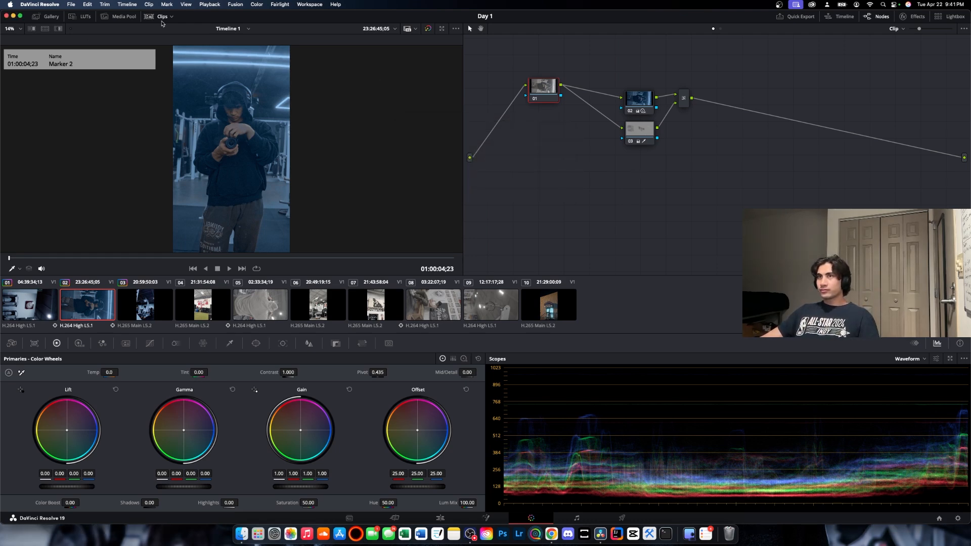
- Display the saved LUT in the LUT library and undo the grade reset of node 01
{"action": "left_click", "coordinate": [81, 17]}
{"action": "scroll", "coordinate": [148, 127], "scroll_direction": "down", "scroll_amount": 10}
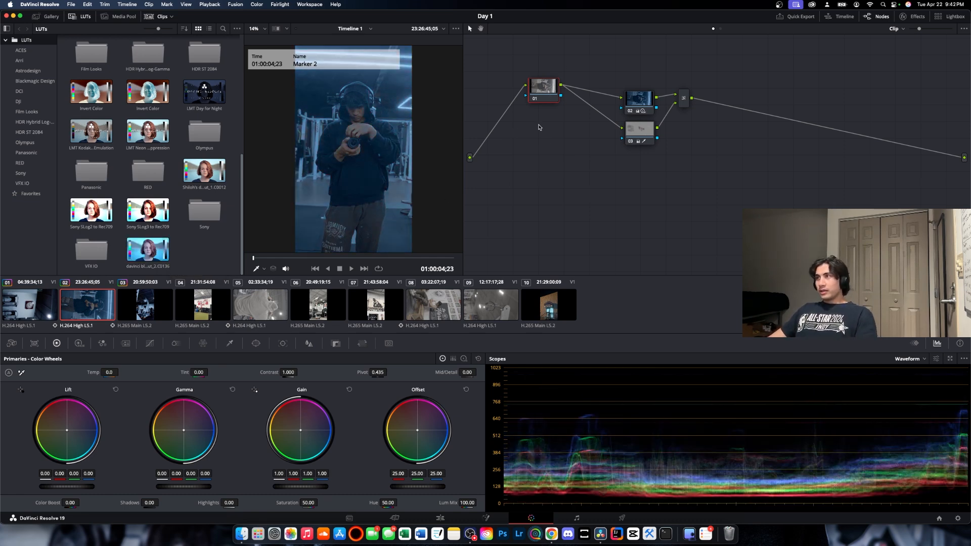
{"action": "key", "text": "super+z"}
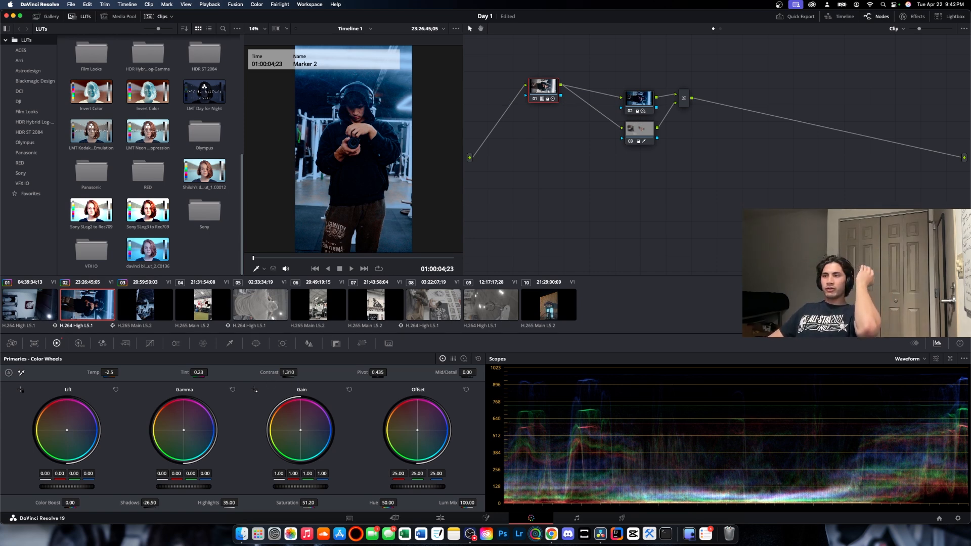
- Reset node 02 of clip 03 and apply the saved davinci blue LUT to it
{"action": "left_click", "coordinate": [205, 305]}
{"action": "left_click", "coordinate": [152, 305]}
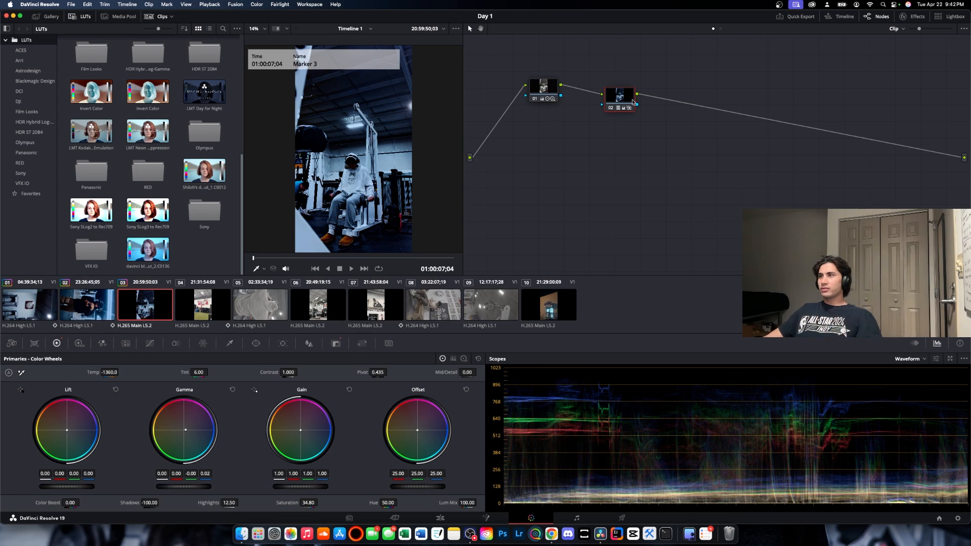
{"action": "right_click", "coordinate": [633, 102]}
{"action": "left_click", "coordinate": [657, 113]}
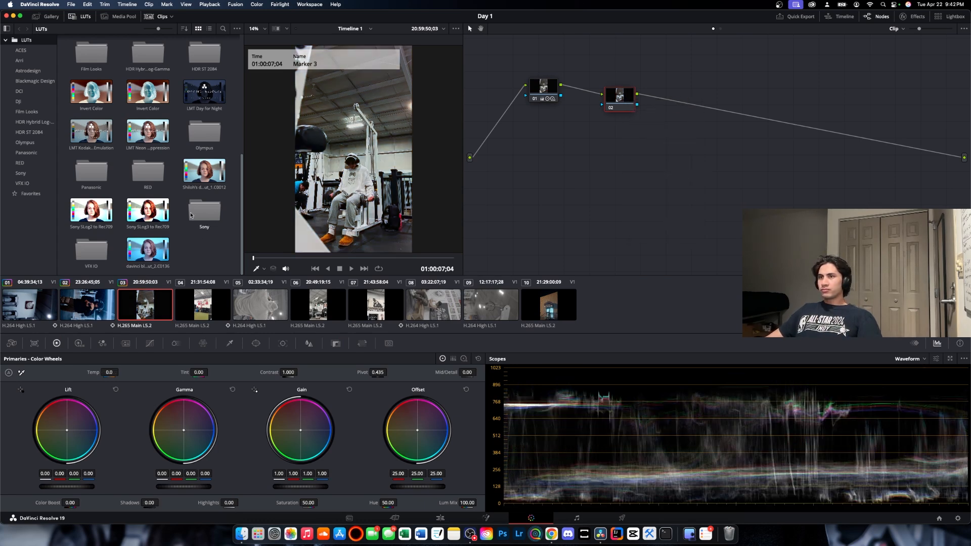
{"action": "left_click_drag", "start_coordinate": [147, 249], "coordinate": [619, 99]}
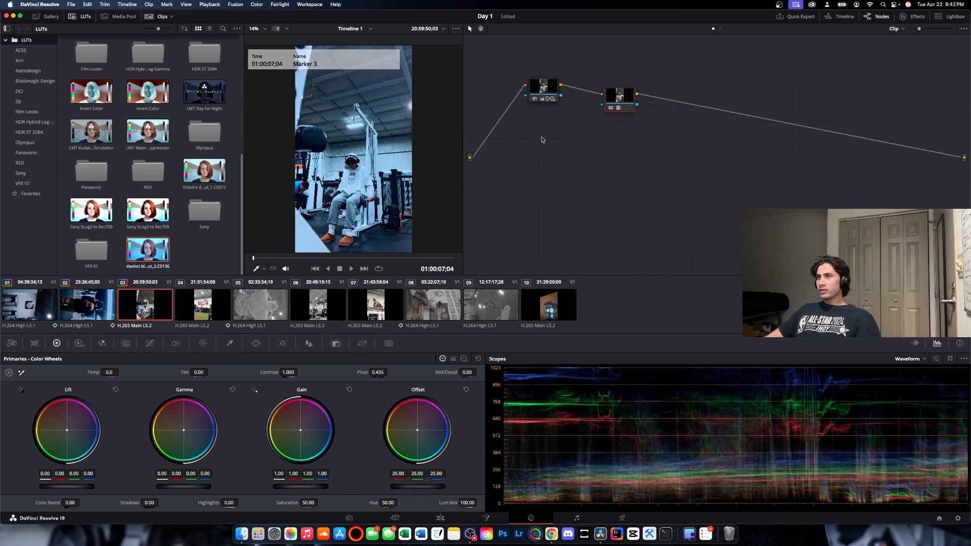
- Reset node 02 of clip 01 and apply the davinci blue LUT to it
{"action": "left_click", "coordinate": [31, 306]}
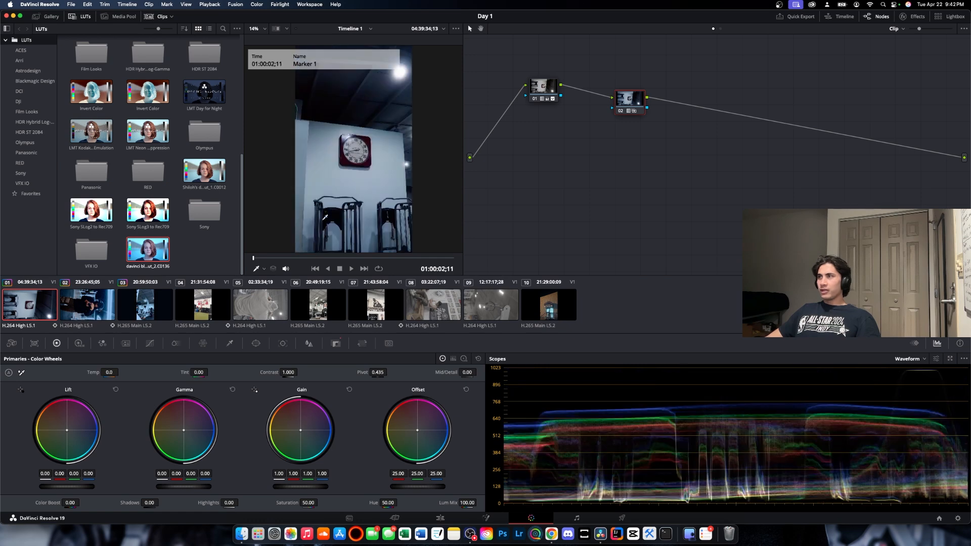
{"action": "right_click", "coordinate": [630, 104]}
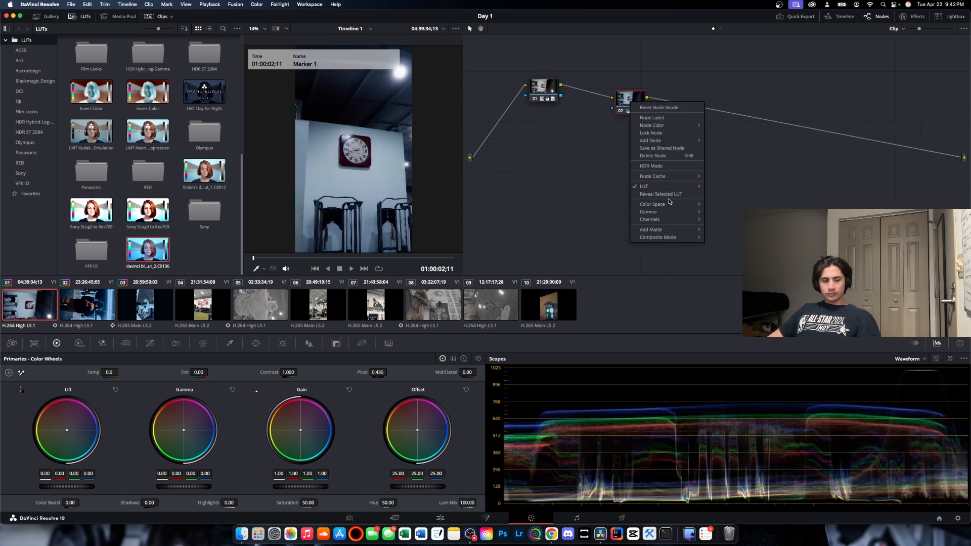
{"action": "left_click", "coordinate": [667, 108]}
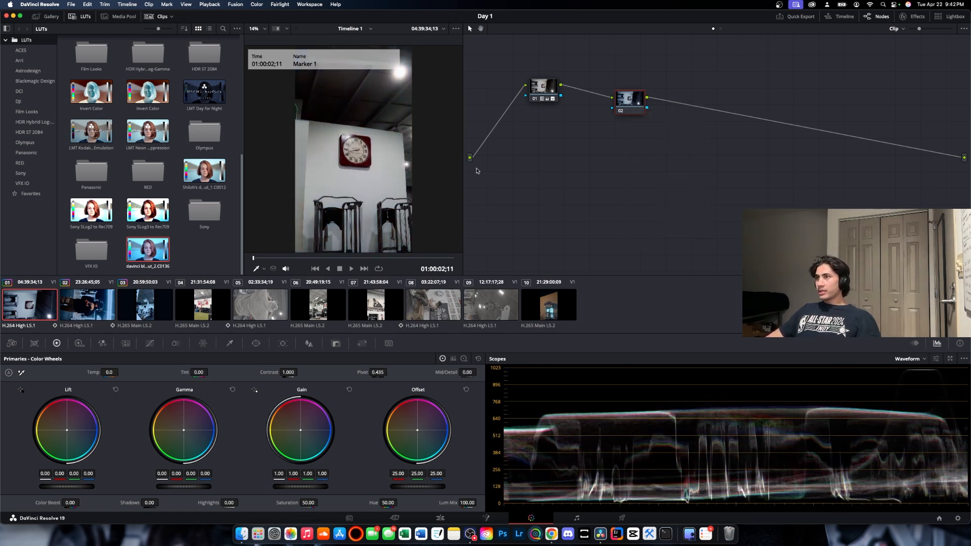
{"action": "left_click_drag", "start_coordinate": [148, 249], "coordinate": [642, 107]}
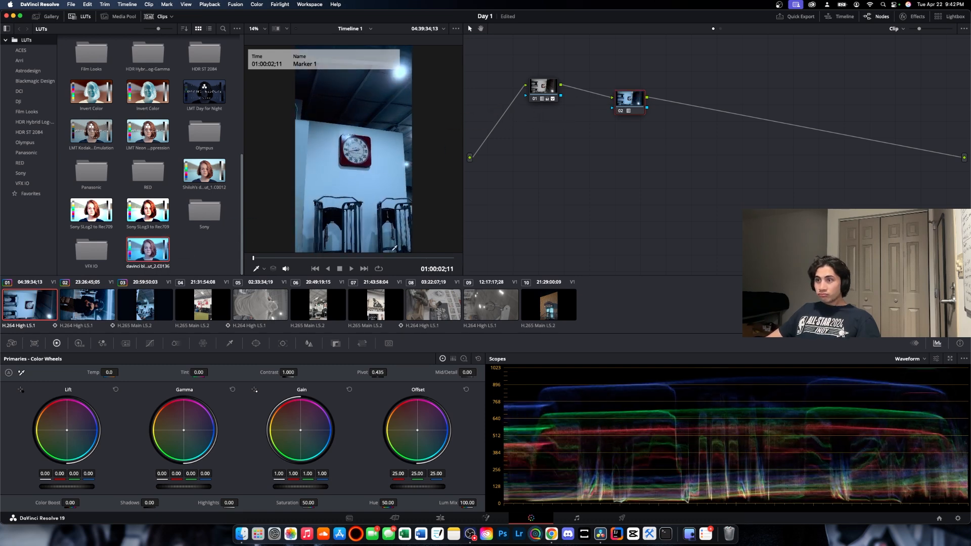
- On clip 03's node 02, set Shadows -91.50, Highlights -78.00 and Saturation 38.40, and adjust the HDR black offset
{"action": "left_click", "coordinate": [86, 306]}
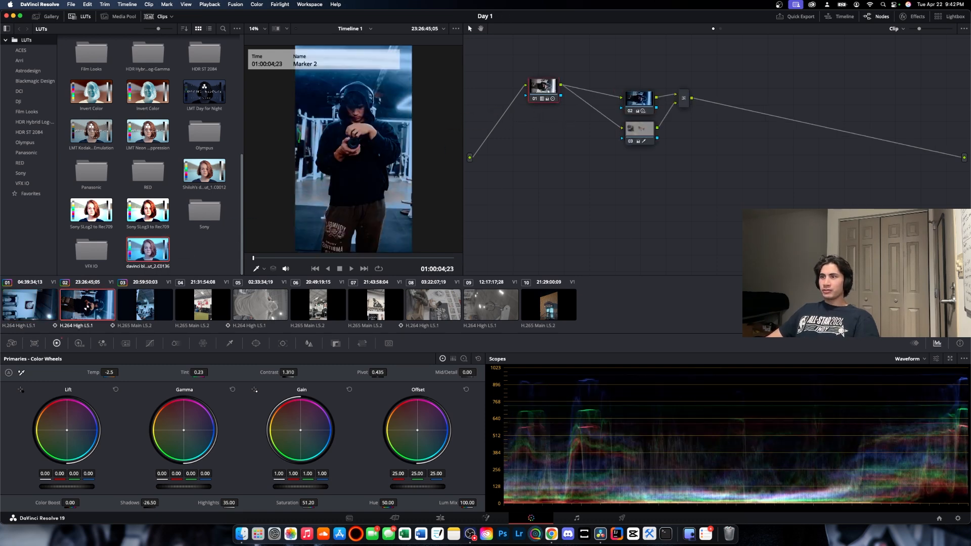
{"action": "left_click", "coordinate": [143, 309]}
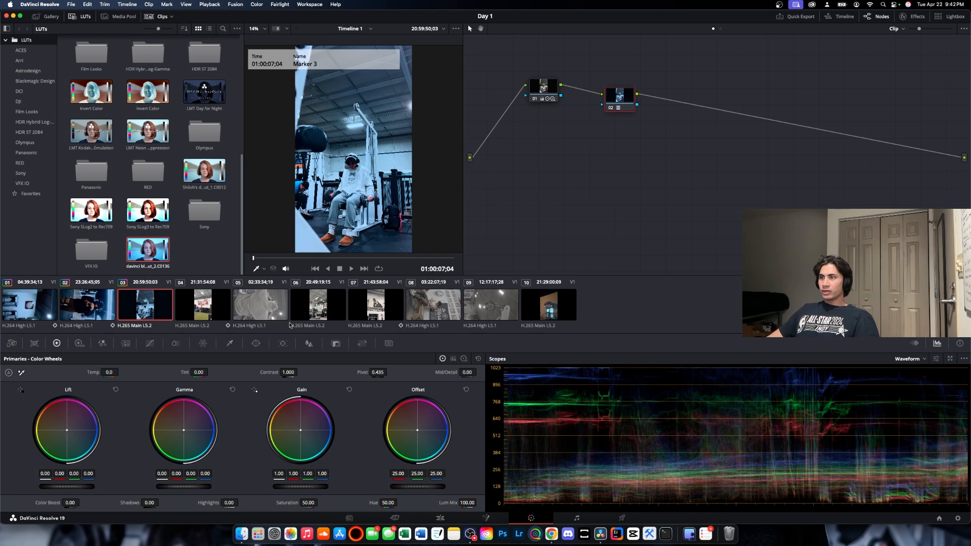
{"action": "left_click_drag", "start_coordinate": [150, 503], "coordinate": [57, 504]}
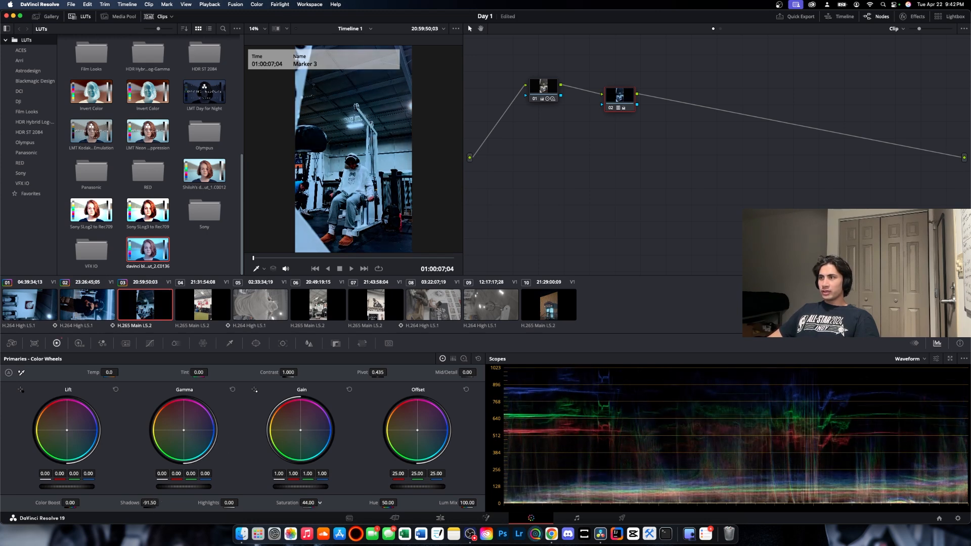
{"action": "left_click_drag", "start_coordinate": [308, 503], "coordinate": [167, 505]}
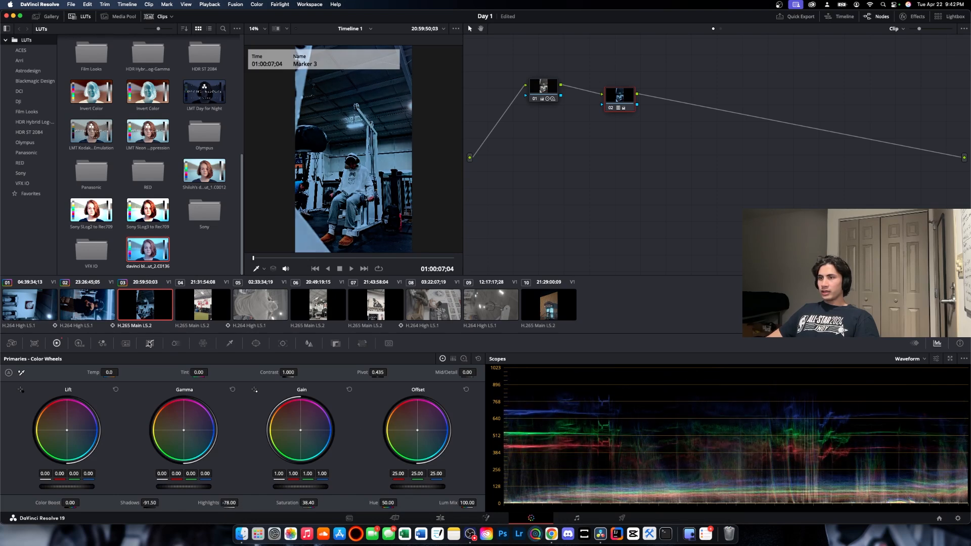
{"action": "left_click", "coordinate": [79, 344]}
{"action": "left_click_drag", "start_coordinate": [415, 503], "coordinate": [435, 503]}
- Add a corrector node to clip 04 and connect it after node 01
{"action": "left_click", "coordinate": [208, 317]}
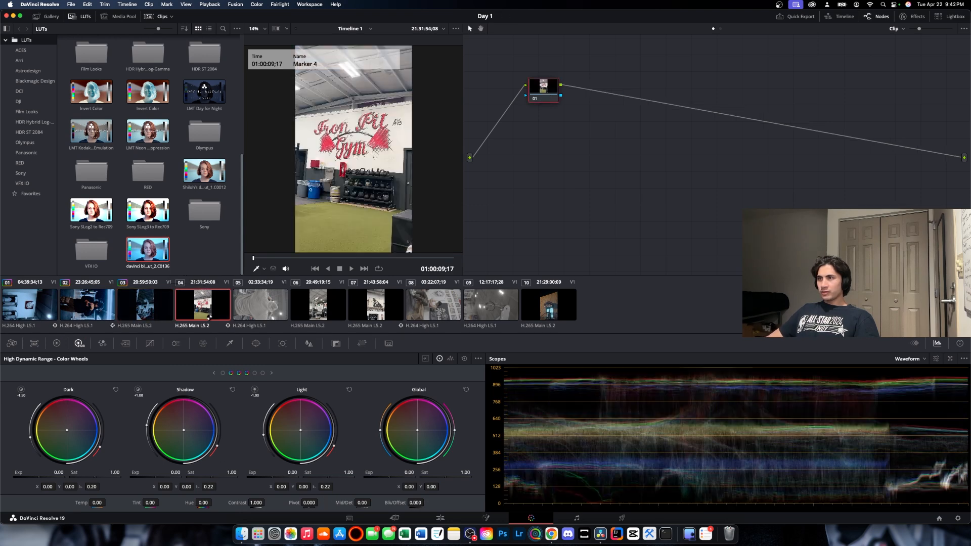
{"action": "right_click", "coordinate": [590, 136]}
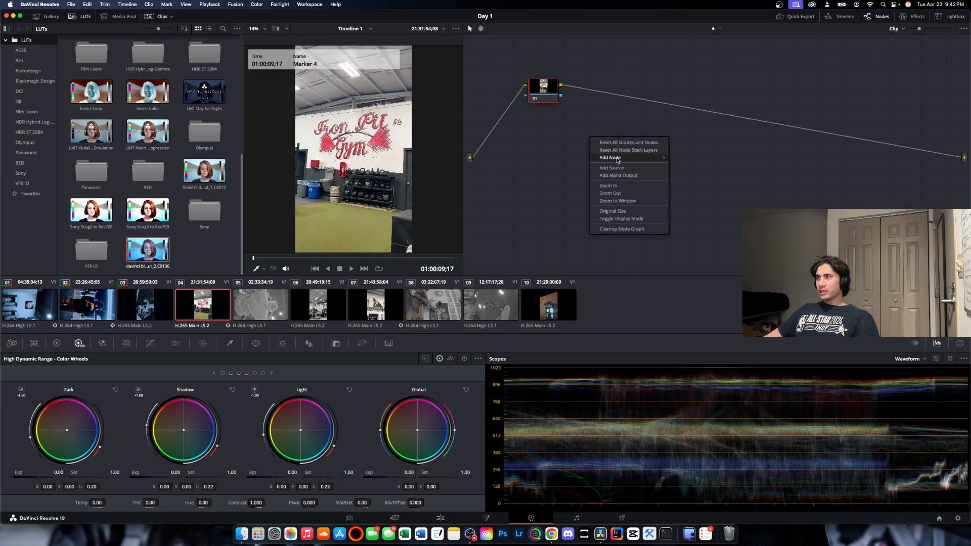
{"action": "mouse_move", "coordinate": [617, 161]}
{"action": "left_click", "coordinate": [688, 157]}
{"action": "left_click_drag", "start_coordinate": [590, 142], "coordinate": [626, 98]}
- Try the davinci blue LUT on clip 04's node 02 and reset the node's grade
{"action": "left_click_drag", "start_coordinate": [148, 249], "coordinate": [637, 110]}
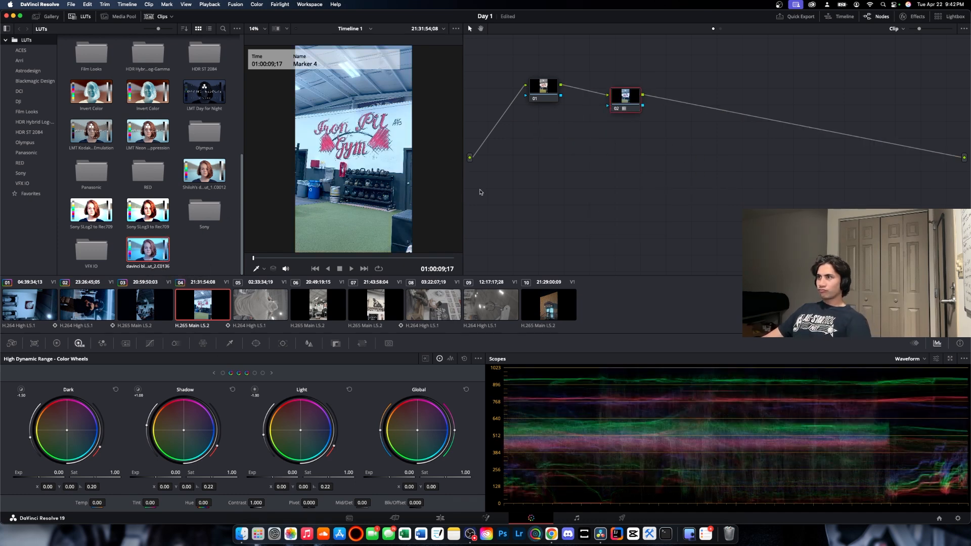
{"action": "right_click", "coordinate": [633, 97]}
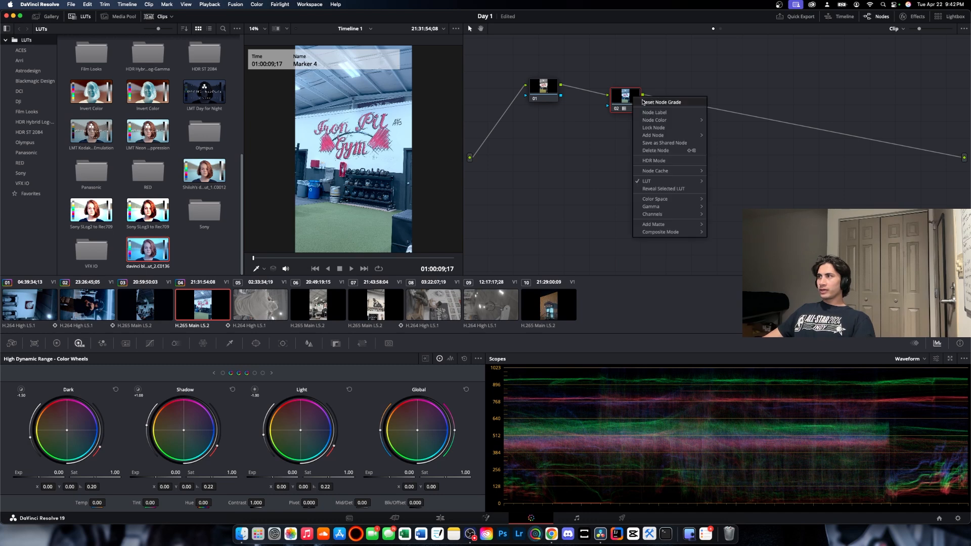
{"action": "left_click", "coordinate": [641, 102]}
- On clip 04's node 01, set Contrast 1.172, Highlights -100.00 and Shadows -40.50, and pick the white balance from the white gym wall
{"action": "left_click", "coordinate": [547, 90]}
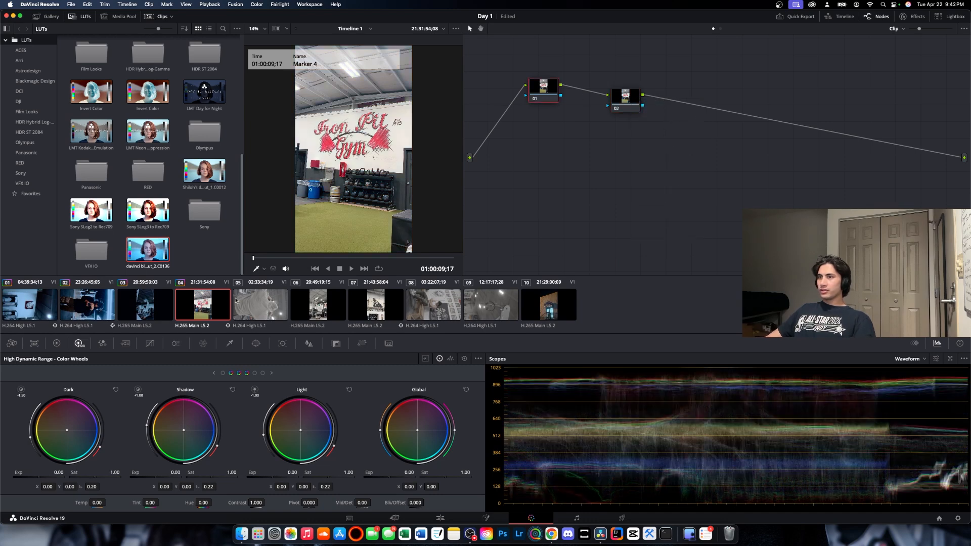
{"action": "left_click", "coordinate": [57, 344]}
{"action": "left_click_drag", "start_coordinate": [288, 372], "coordinate": [288, 372]}
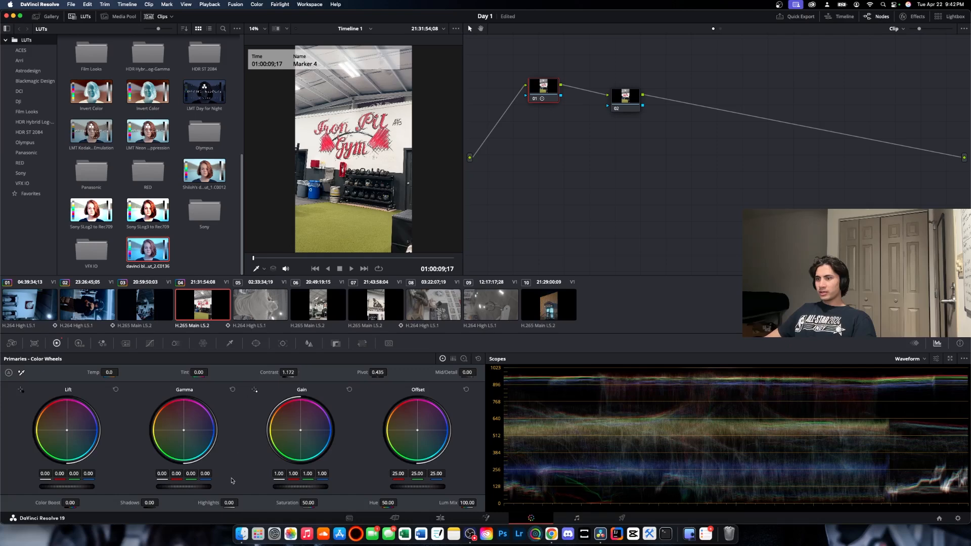
{"action": "left_click_drag", "start_coordinate": [228, 503], "coordinate": [227, 503]}
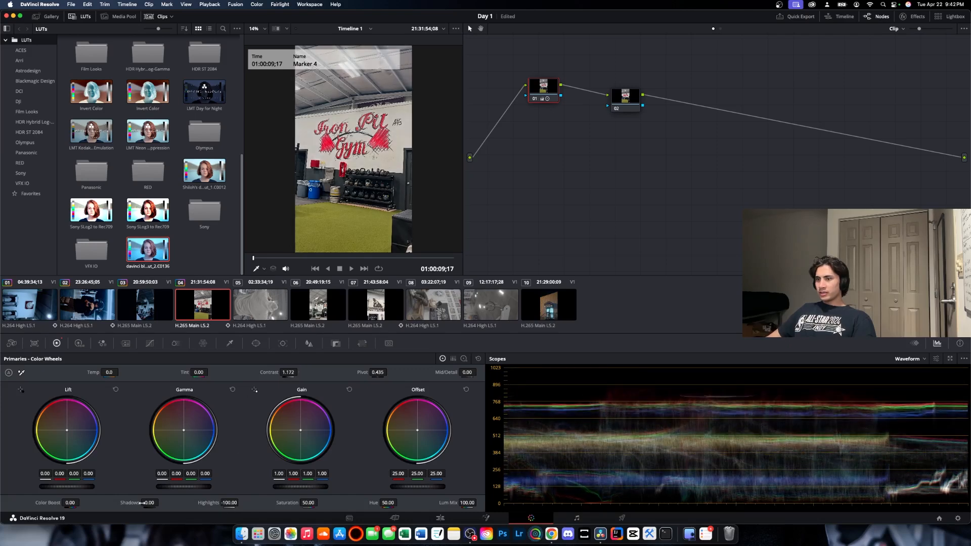
{"action": "left_click_drag", "start_coordinate": [142, 503], "coordinate": [146, 503]}
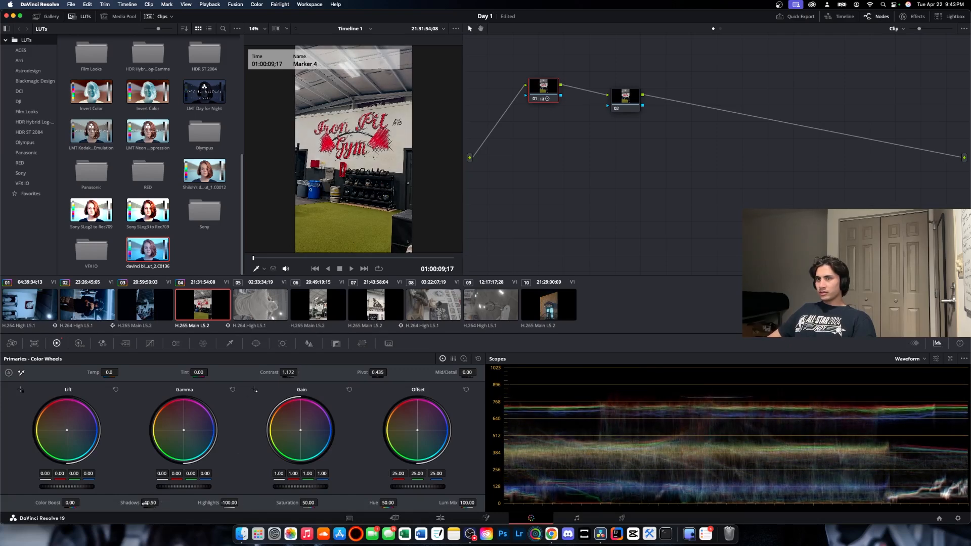
{"action": "left_click", "coordinate": [20, 374]}
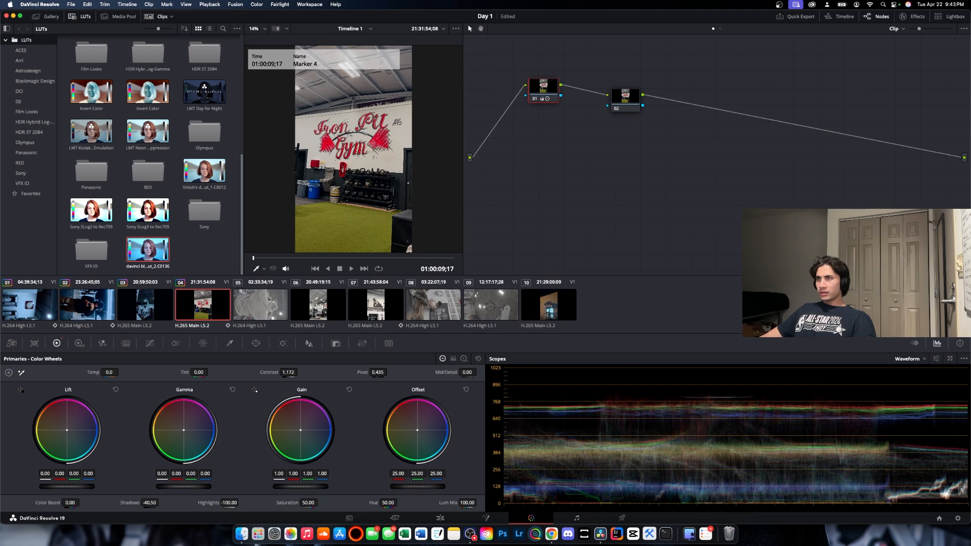
{"action": "left_click", "coordinate": [405, 143]}
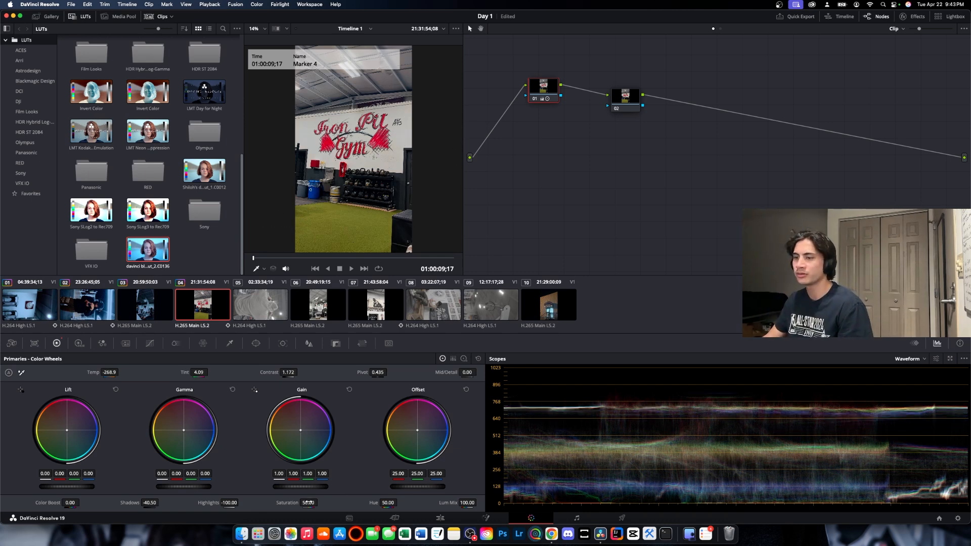
- Set clip 04's node 01 Saturation to 38.80 and apply the davinci blue LUT to node 02
{"action": "left_click_drag", "start_coordinate": [307, 502], "coordinate": [293, 502]}
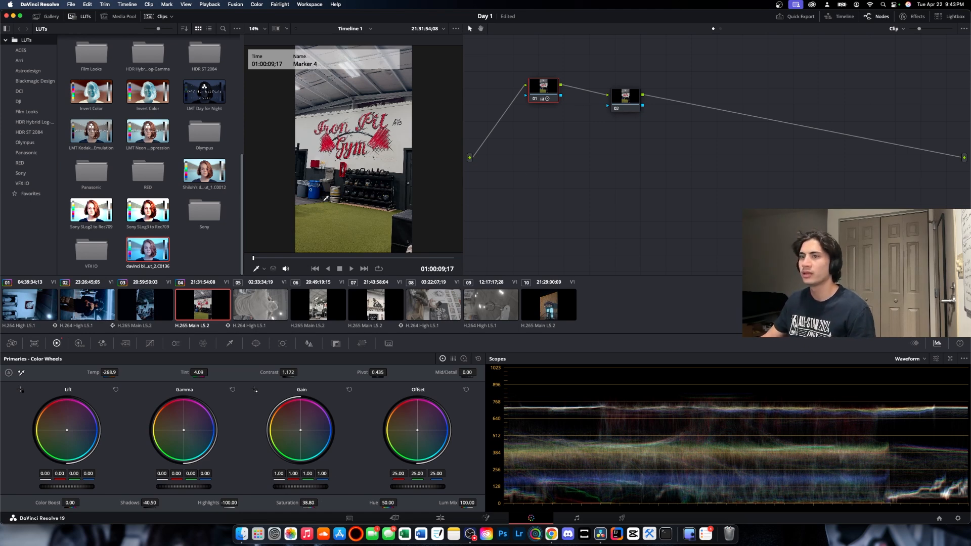
{"action": "left_click_drag", "start_coordinate": [148, 249], "coordinate": [625, 97]}
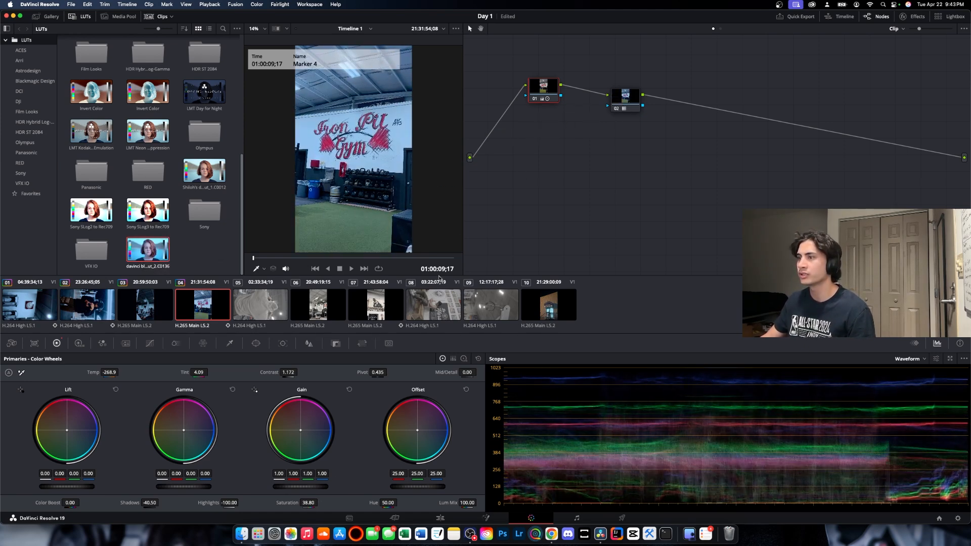
- On clip 04's node 02, try and undo Highlights -27.50, set Shadows to -95.50, and nudge the Gain wheel slightly toward blue
{"action": "left_click", "coordinate": [627, 92]}
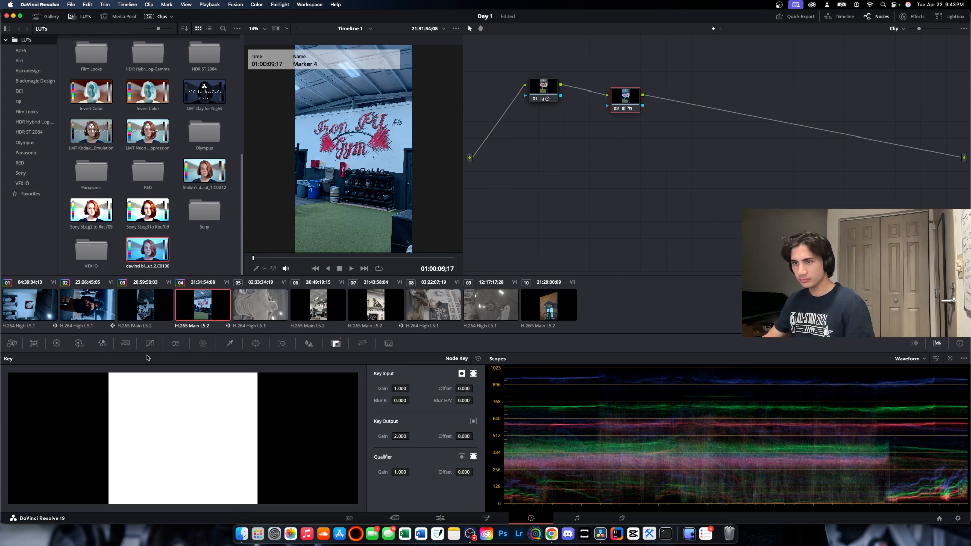
{"action": "left_click", "coordinate": [57, 344]}
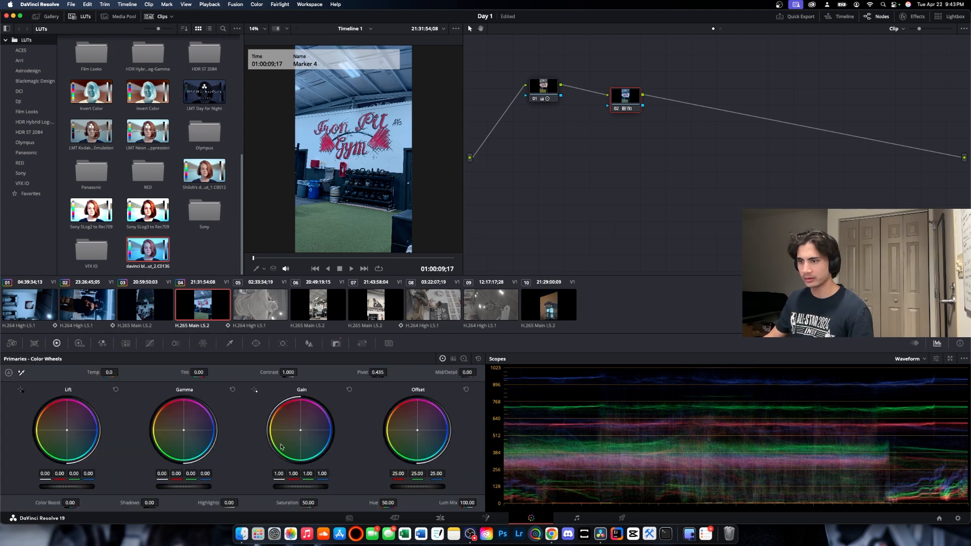
{"action": "left_click_drag", "start_coordinate": [241, 502], "coordinate": [242, 500]}
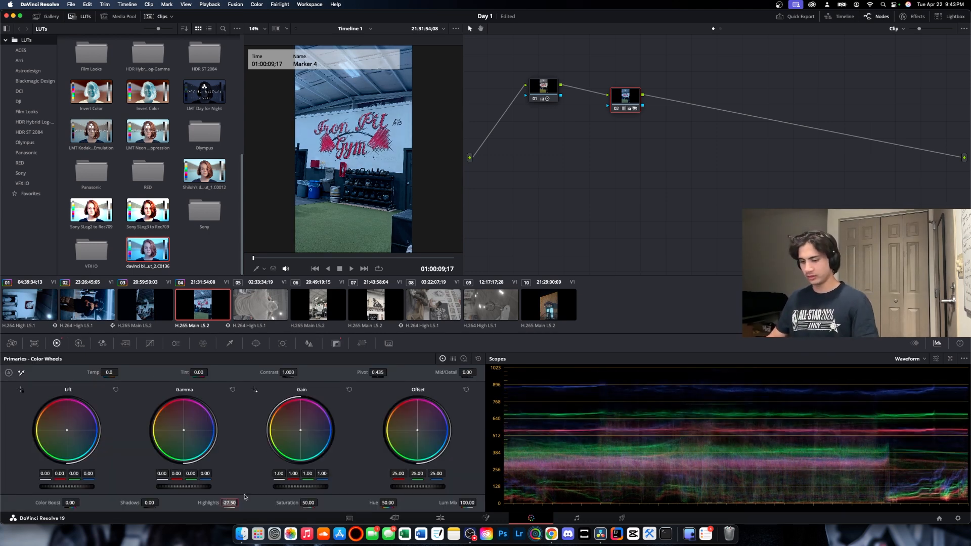
{"action": "key", "text": "super+z"}
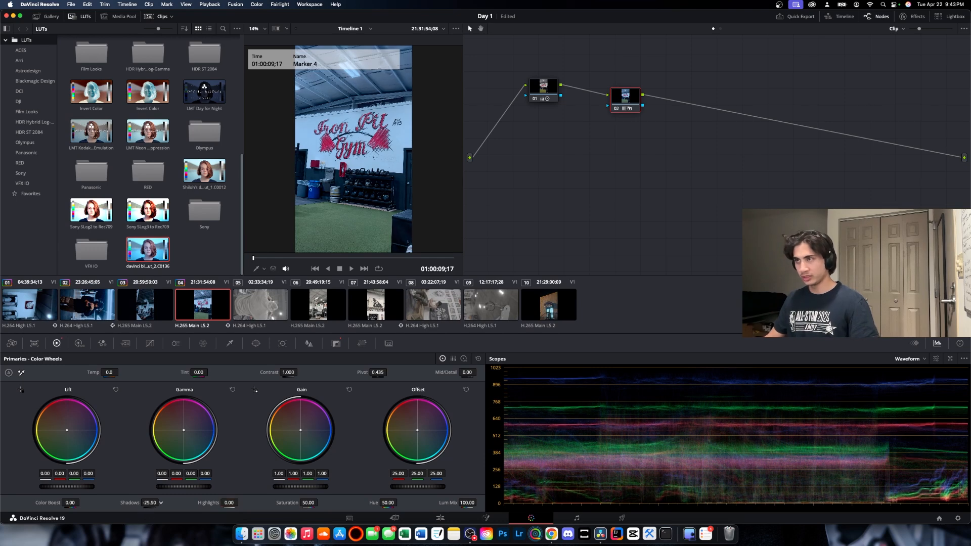
{"action": "left_click_drag", "start_coordinate": [149, 503], "coordinate": [150, 503]}
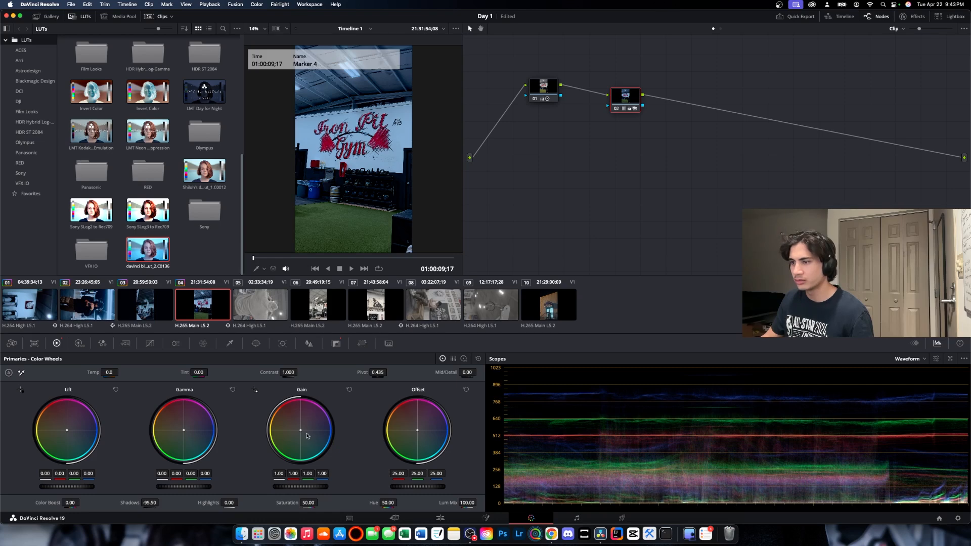
{"action": "left_click_drag", "start_coordinate": [301, 433], "coordinate": [304, 432]}
- Go to clip 05 and apply the SLog2 709TypeA LUT to its node 01
{"action": "key", "text": "Down"}
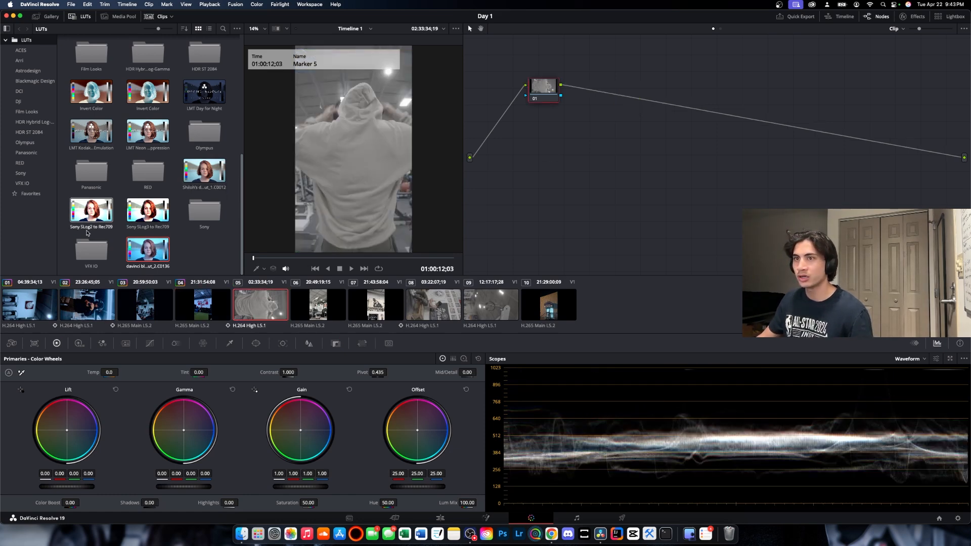
{"action": "scroll", "coordinate": [113, 97], "scroll_direction": "up", "scroll_amount": 10}
{"action": "left_click_drag", "start_coordinate": [91, 50], "coordinate": [543, 89]}
- On clip 05's node 01, set Contrast 1.324 and Shadows -65.00, and pick the white balance from the gym background beside the hoodie
{"action": "left_click_drag", "start_coordinate": [290, 372], "coordinate": [299, 373]}
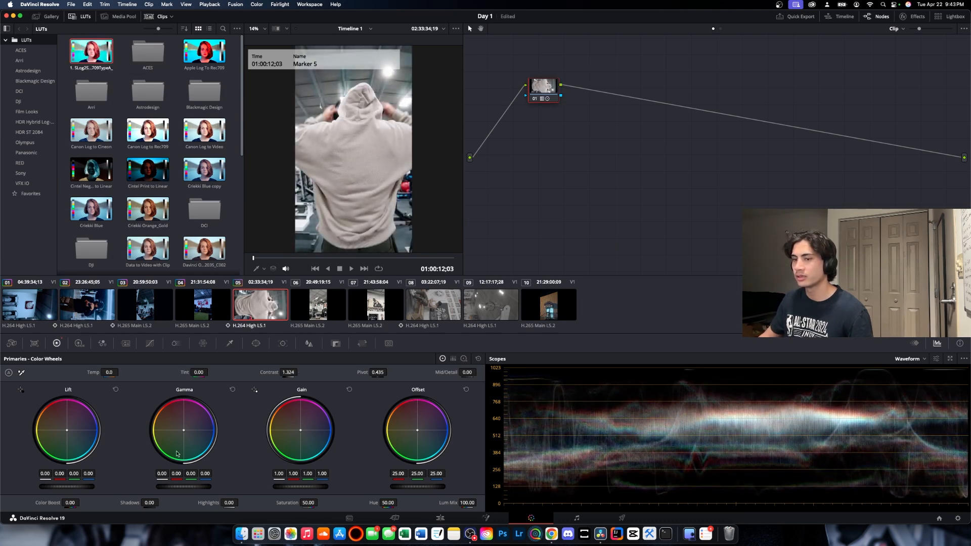
{"action": "left_click_drag", "start_coordinate": [149, 503], "coordinate": [161, 502]}
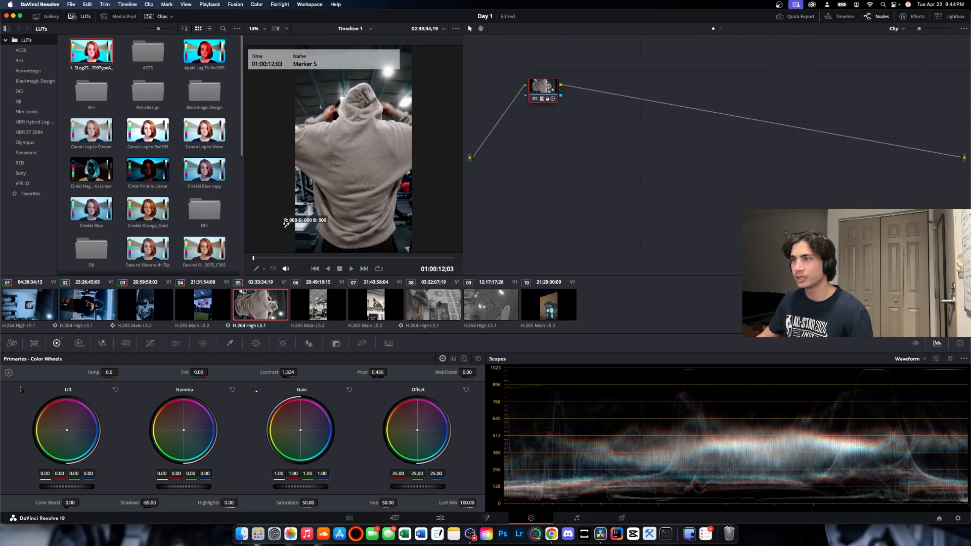
{"action": "left_click", "coordinate": [301, 228]}
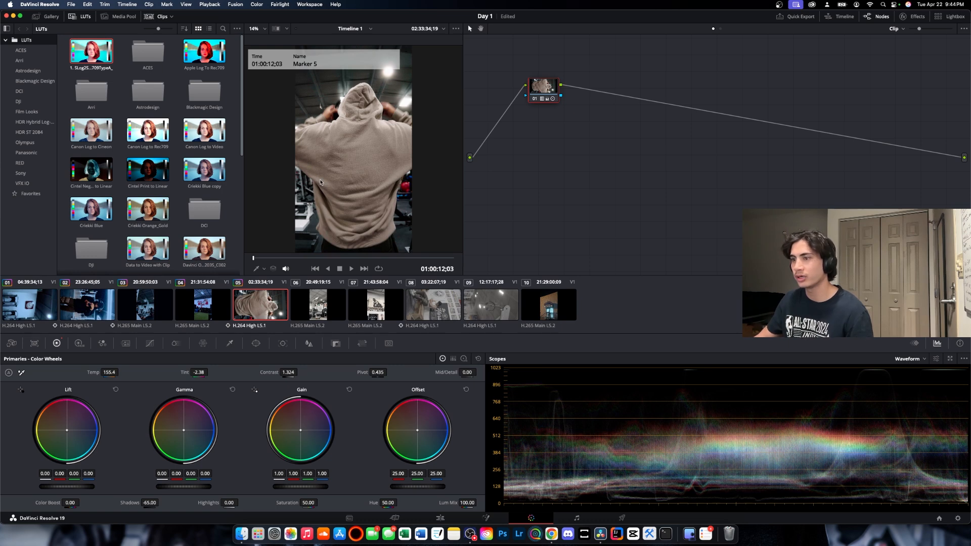
- Add a corrector node to clip 05 and connect it after node 01
{"action": "right_click", "coordinate": [597, 143]}
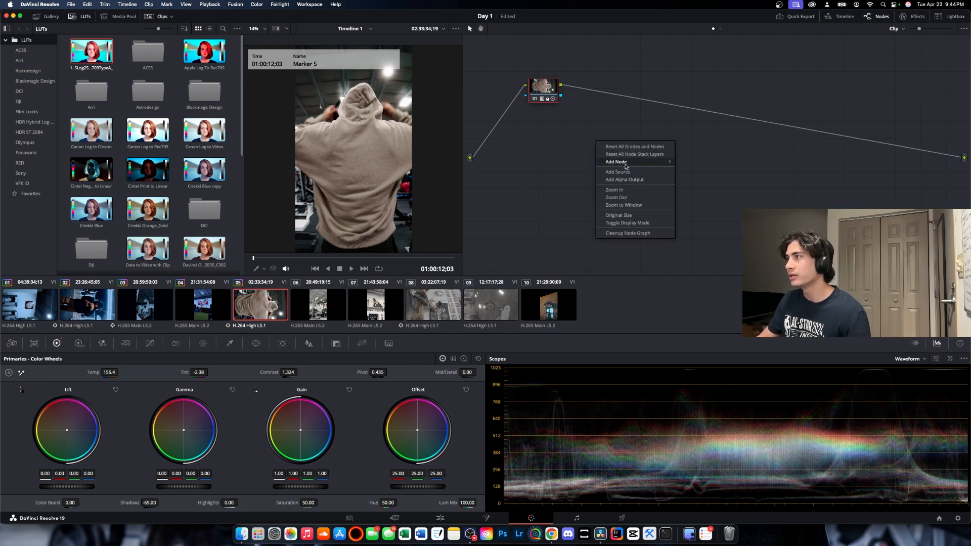
{"action": "mouse_move", "coordinate": [626, 163]}
{"action": "left_click", "coordinate": [693, 163]}
{"action": "left_click_drag", "start_coordinate": [593, 144], "coordinate": [614, 95]}
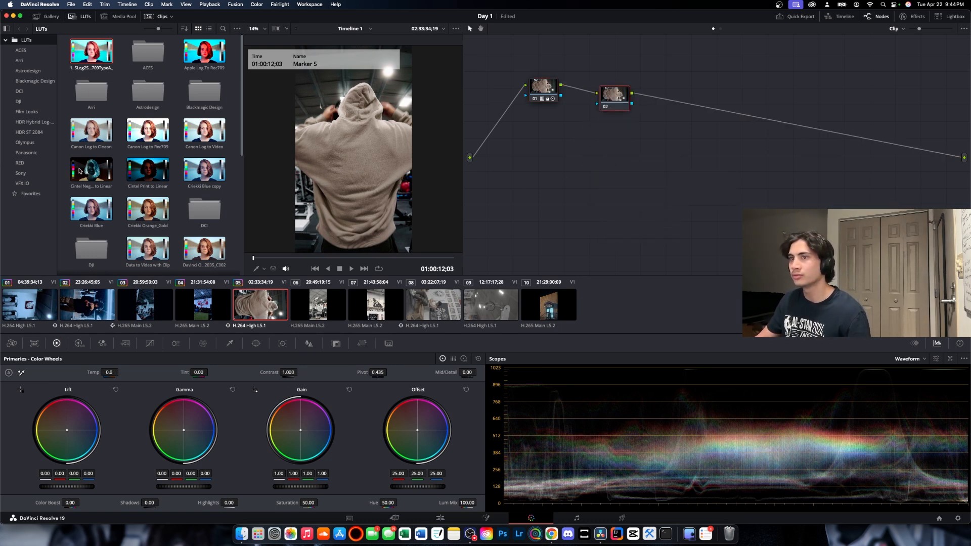
- Apply the davinci blue LUT to clip 05's node 02 and set its Shadows to -26.00
{"action": "scroll", "coordinate": [132, 202], "scroll_direction": "down", "scroll_amount": 8}
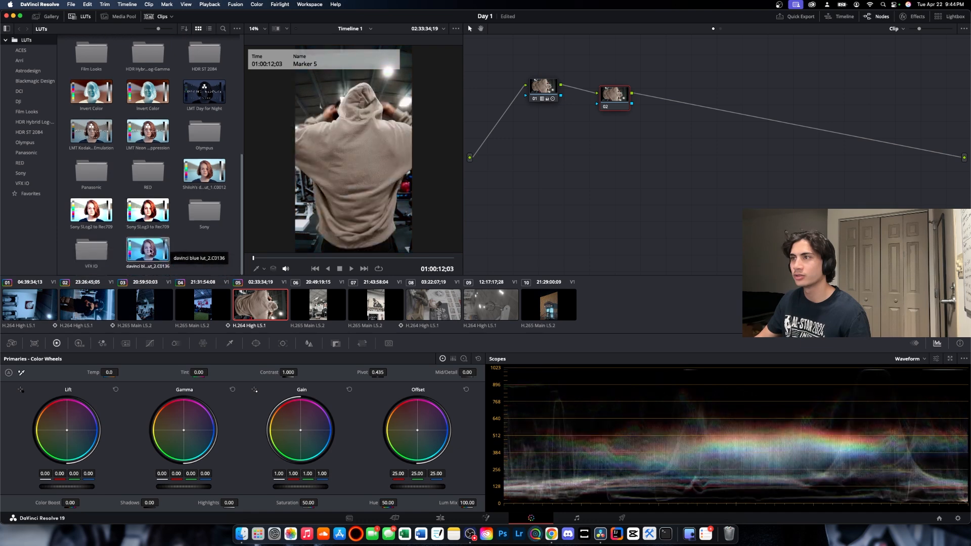
{"action": "left_click_drag", "start_coordinate": [150, 251], "coordinate": [614, 96]}
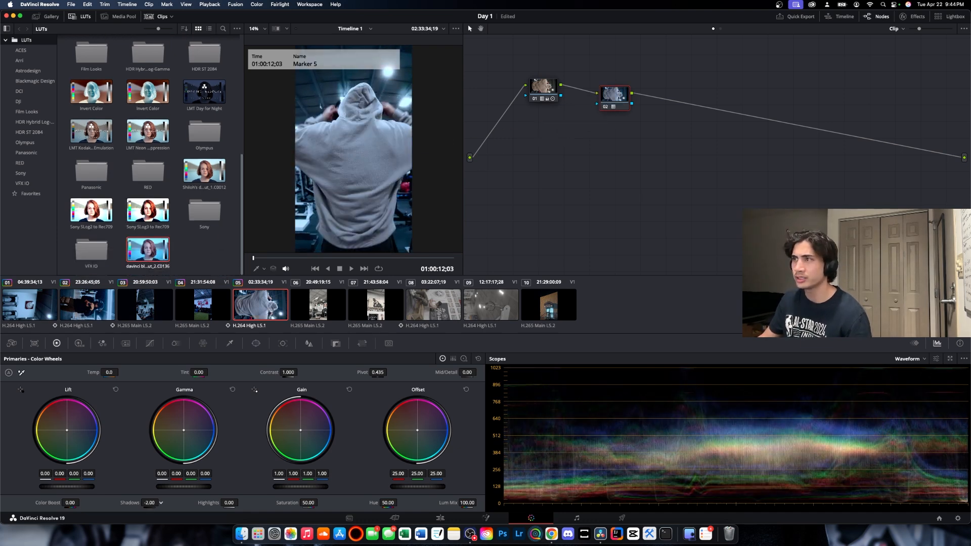
{"action": "left_click_drag", "start_coordinate": [150, 503], "coordinate": [137, 503]}
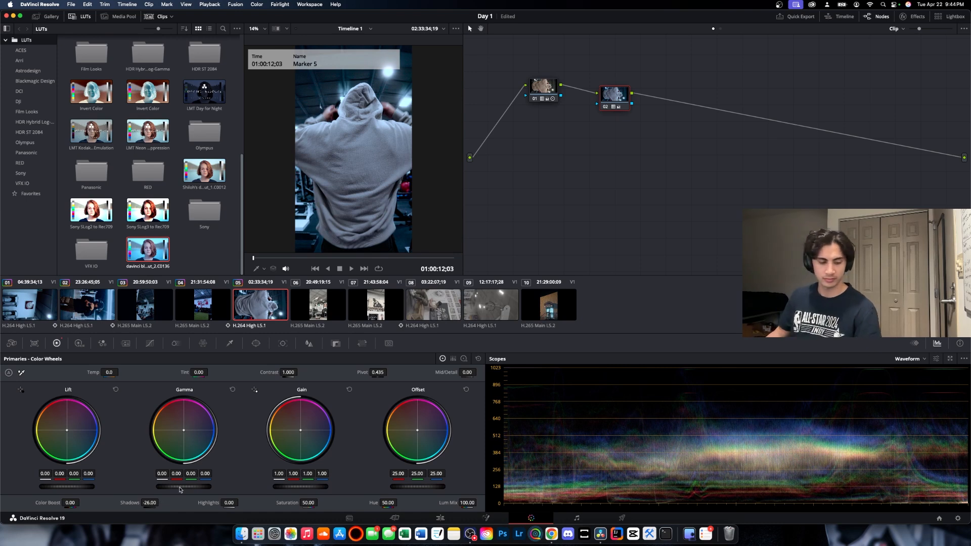
- On clip 06's node 01, set Contrast 1.272, Highlights -33.50, Shadows -56.50 and the HDR black offset to 1.000
{"action": "left_click", "coordinate": [314, 304]}
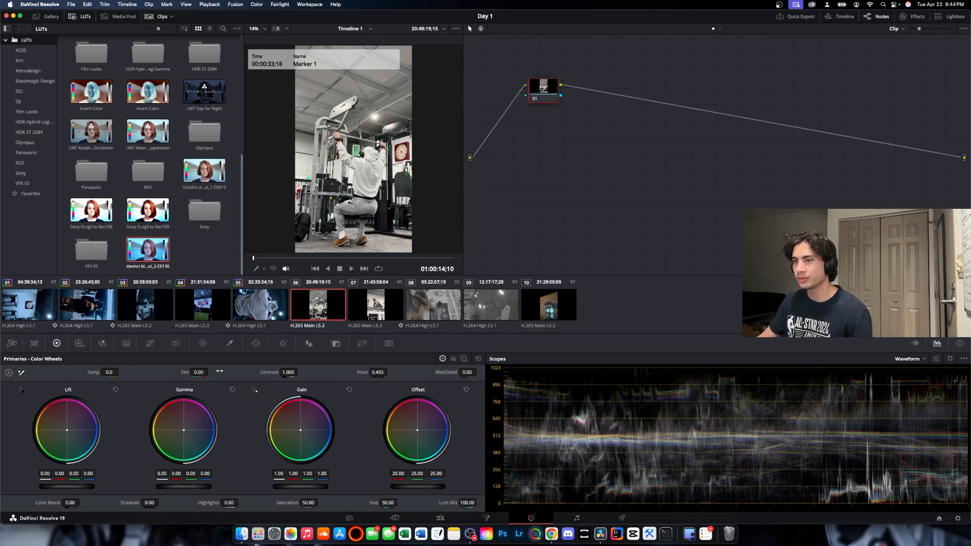
{"action": "left_click_drag", "start_coordinate": [283, 370], "coordinate": [299, 372]}
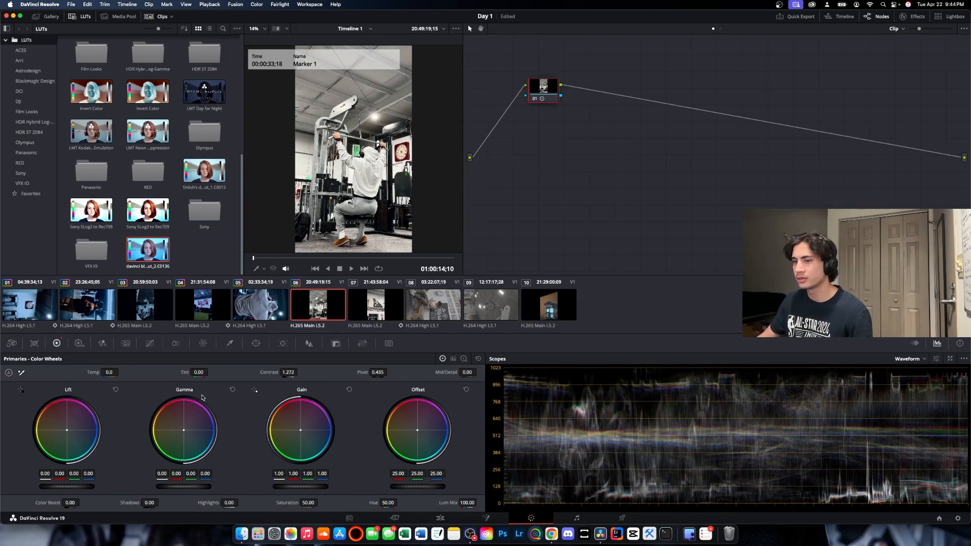
{"action": "left_click_drag", "start_coordinate": [227, 501], "coordinate": [136, 503]}
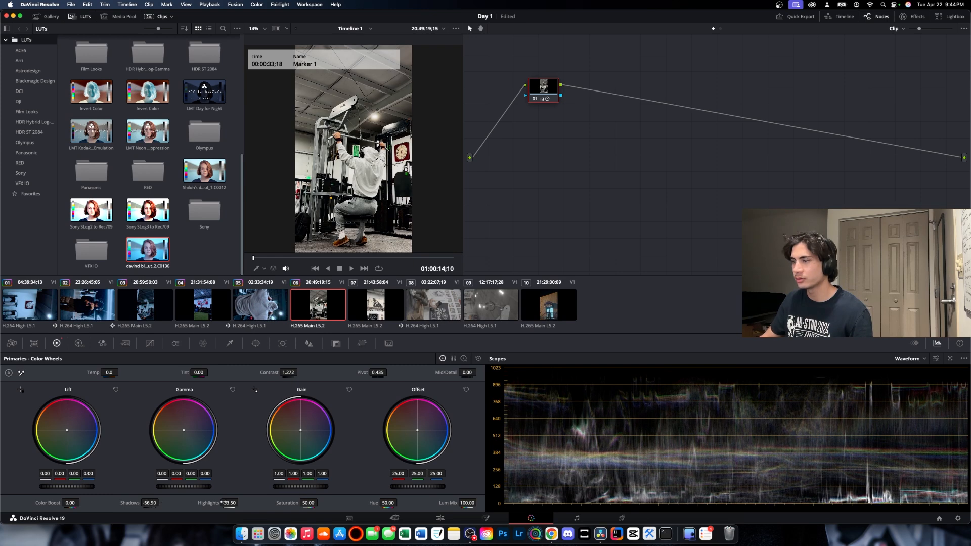
{"action": "left_click", "coordinate": [79, 343]}
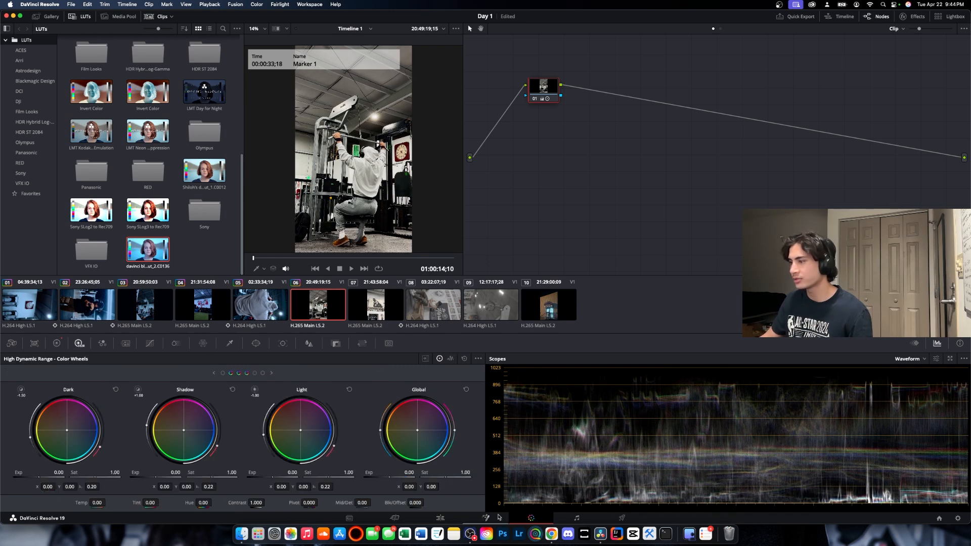
{"action": "left_click_drag", "start_coordinate": [416, 503], "coordinate": [439, 503]}
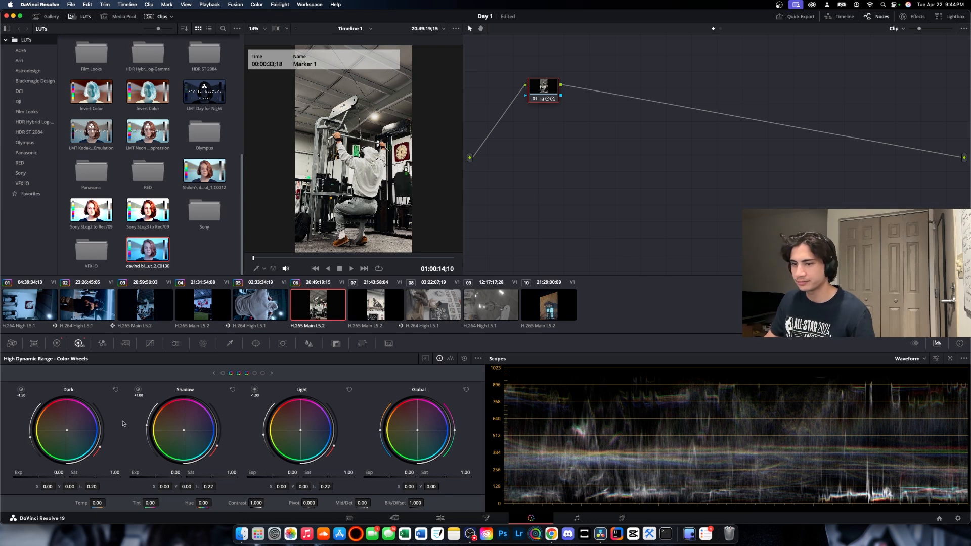
- Pick clip 06's white balance from the light hoodie and lower the Temp to -635.3
{"action": "left_click", "coordinate": [56, 344]}
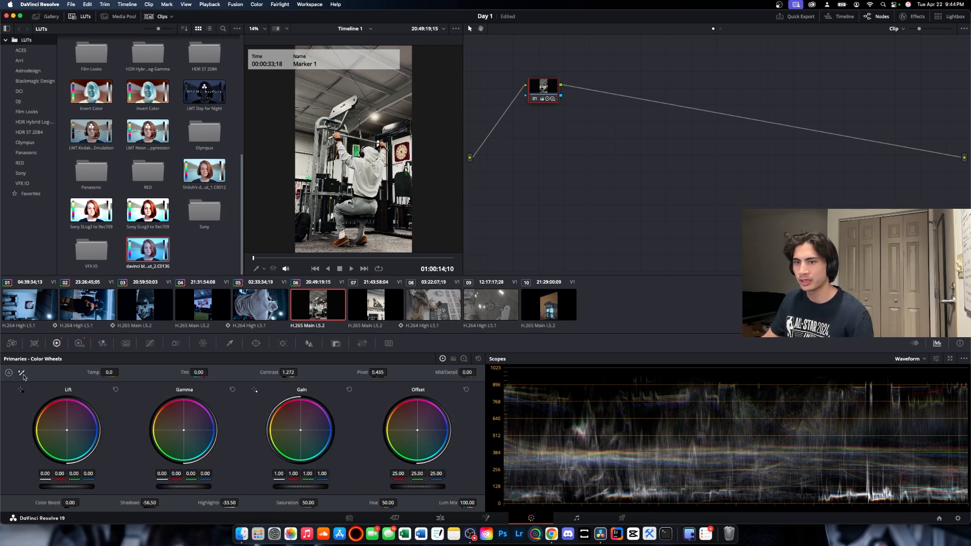
{"action": "left_click", "coordinate": [368, 159]}
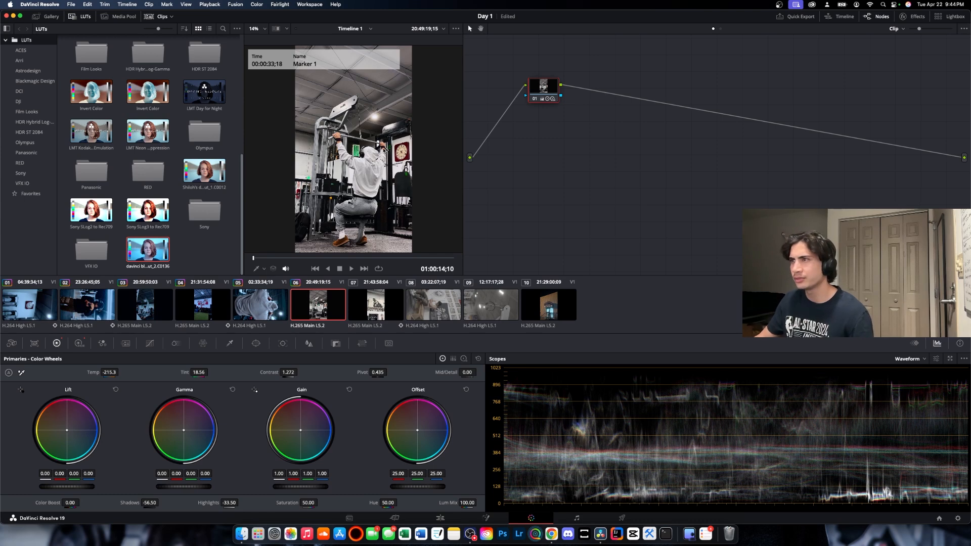
{"action": "left_click_drag", "start_coordinate": [111, 369], "coordinate": [86, 369]}
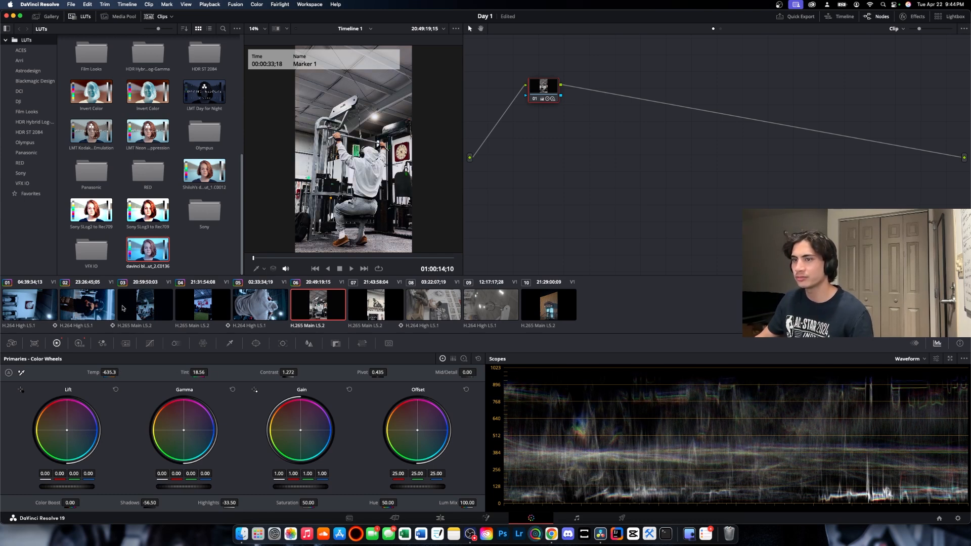
- Add a corrector node to clip 06 and connect it after node 01
{"action": "right_click", "coordinate": [574, 173]}
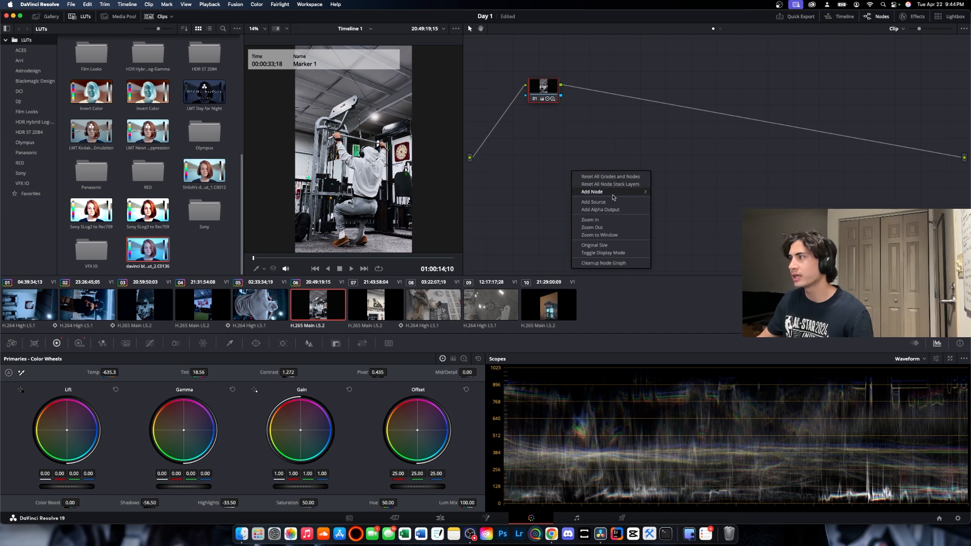
{"action": "mouse_move", "coordinate": [614, 197]}
{"action": "left_click", "coordinate": [672, 192]}
{"action": "left_click_drag", "start_coordinate": [567, 174], "coordinate": [620, 98]}
- Apply the davinci blue LUT to clip 06's node 02 and set Shadows -85.50 and Highlights -76.00
{"action": "left_click_drag", "start_coordinate": [148, 249], "coordinate": [628, 99]}
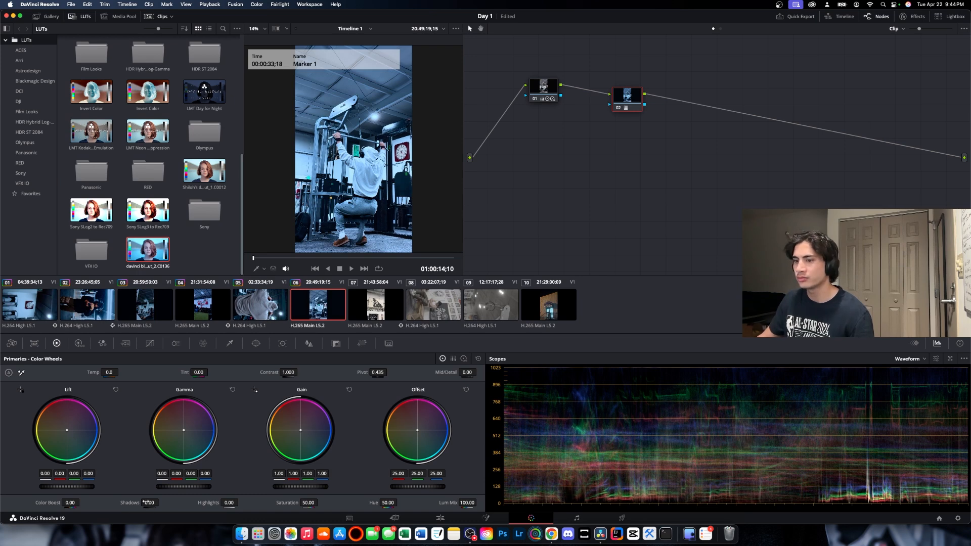
{"action": "left_click_drag", "start_coordinate": [146, 502], "coordinate": [114, 503]}
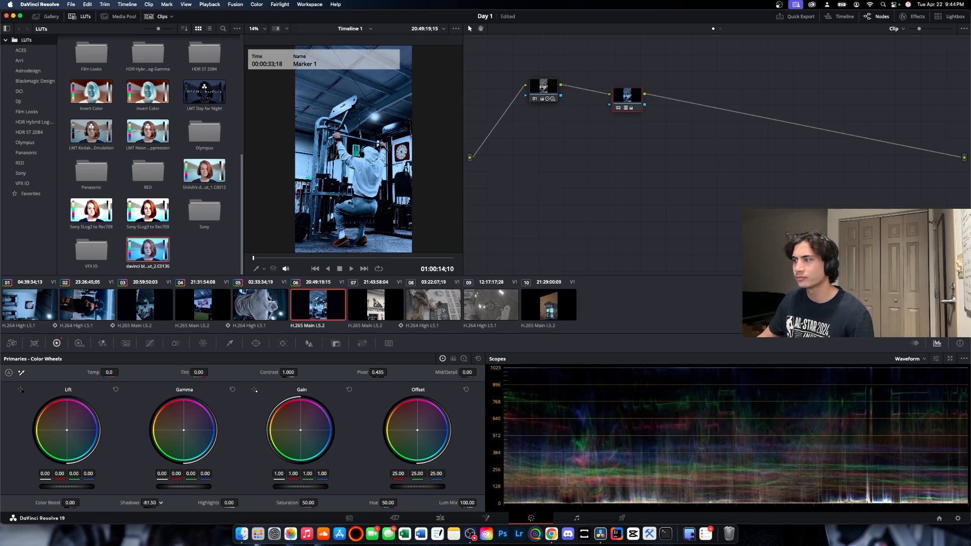
{"action": "left_click_drag", "start_coordinate": [230, 502], "coordinate": [204, 502]}
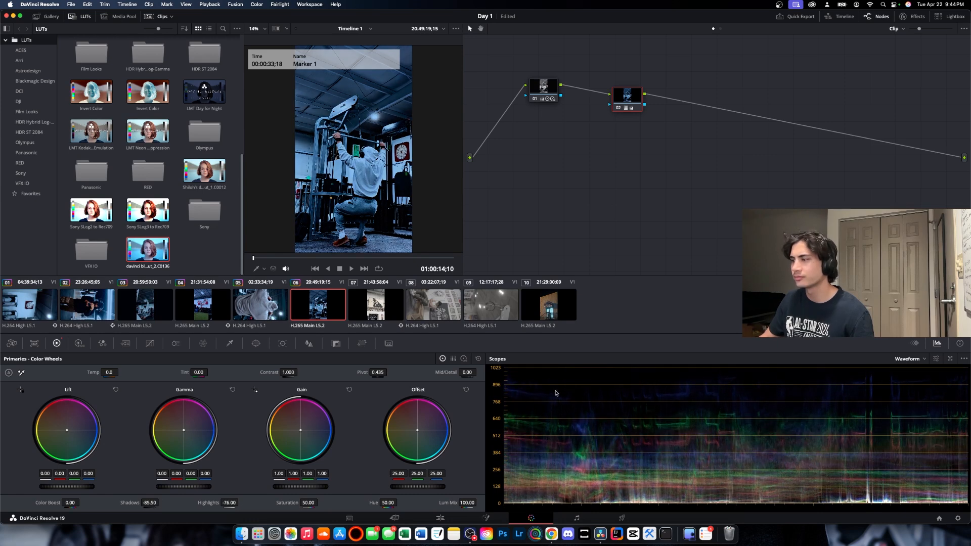
- Set the HDR black offset of clip 06's node 02 to 1.000 and return to the primary color wheels
{"action": "left_click", "coordinate": [80, 343]}
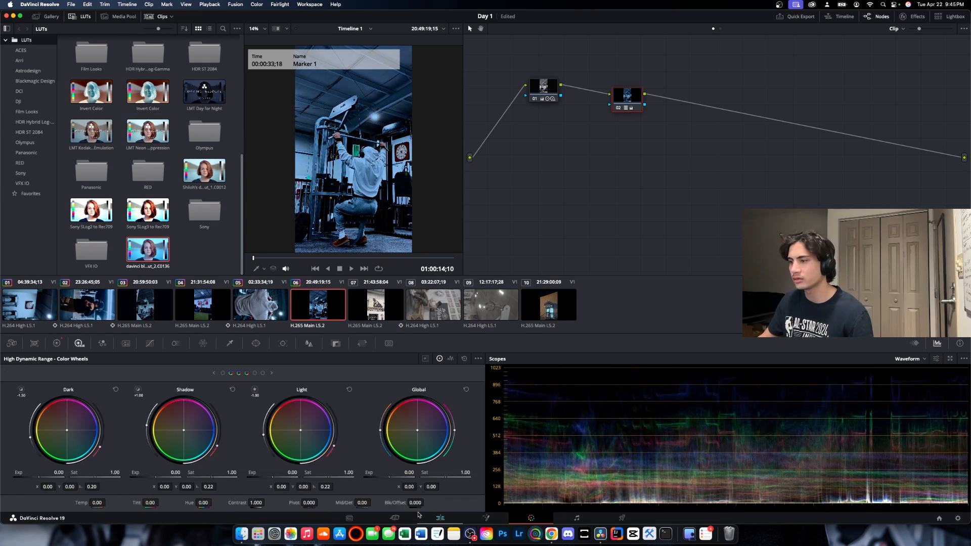
{"action": "left_click_drag", "start_coordinate": [416, 503], "coordinate": [439, 503]}
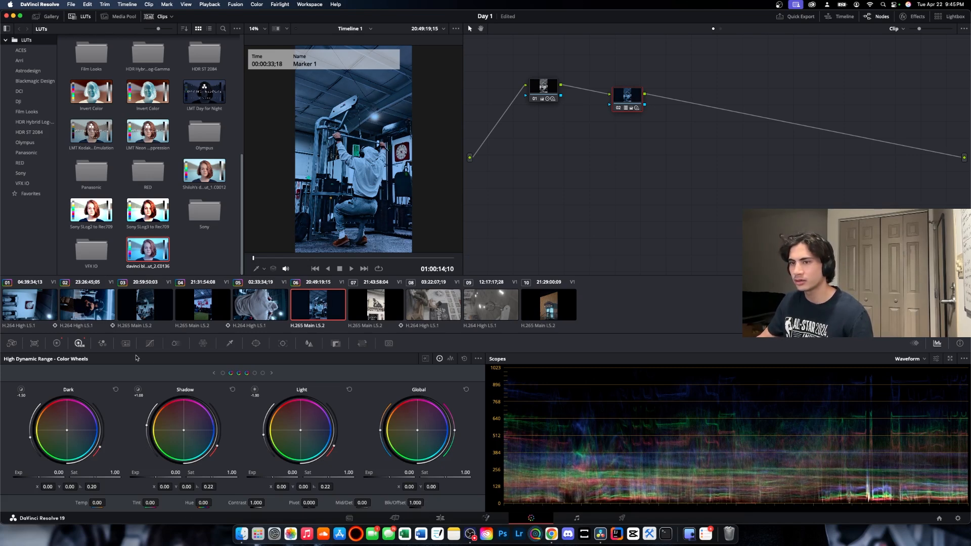
{"action": "left_click", "coordinate": [56, 344]}
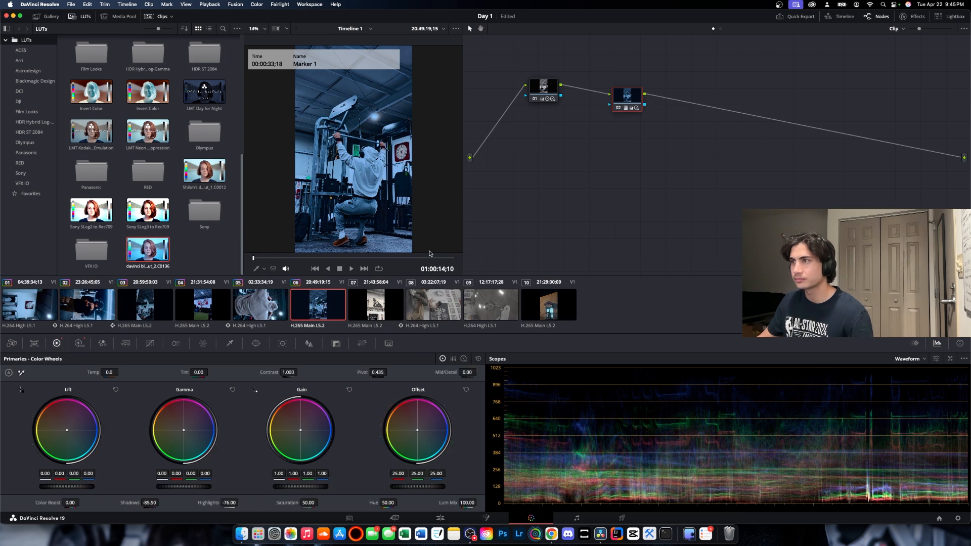
- On clip 07's node 01, set Contrast 1.278, Highlights -100.00 and Shadows -100.00
{"action": "key", "text": "Down"}
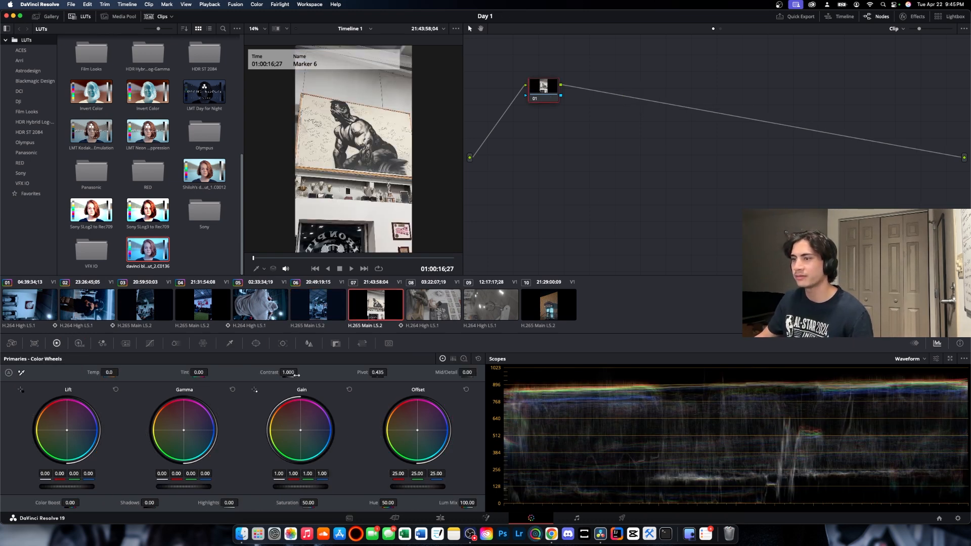
{"action": "left_click_drag", "start_coordinate": [286, 372], "coordinate": [286, 373]}
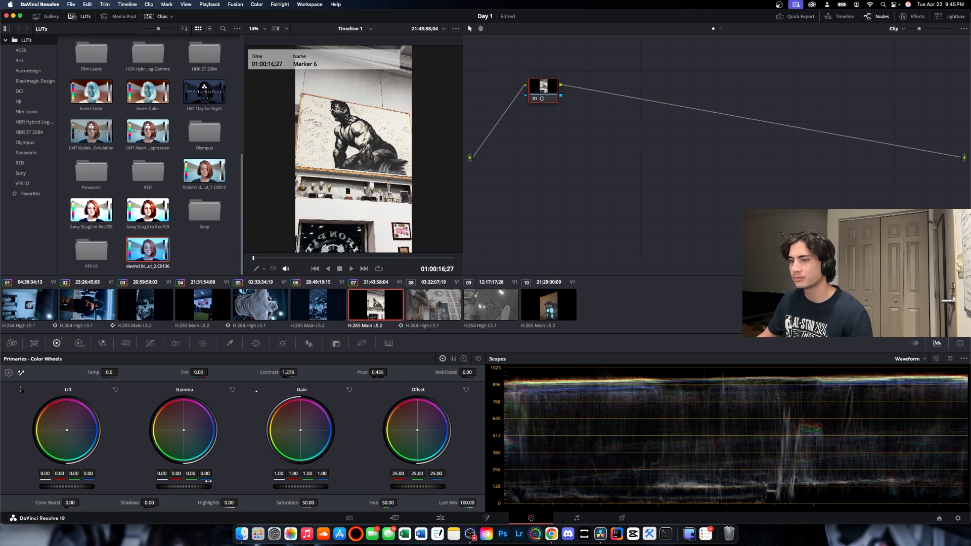
{"action": "left_click_drag", "start_coordinate": [231, 504], "coordinate": [240, 503]}
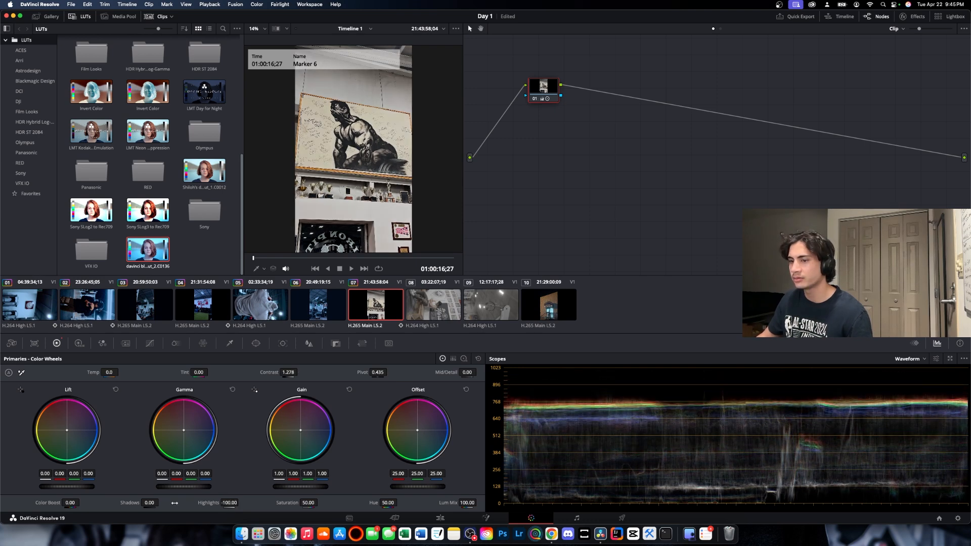
{"action": "left_click_drag", "start_coordinate": [161, 503], "coordinate": [161, 503]}
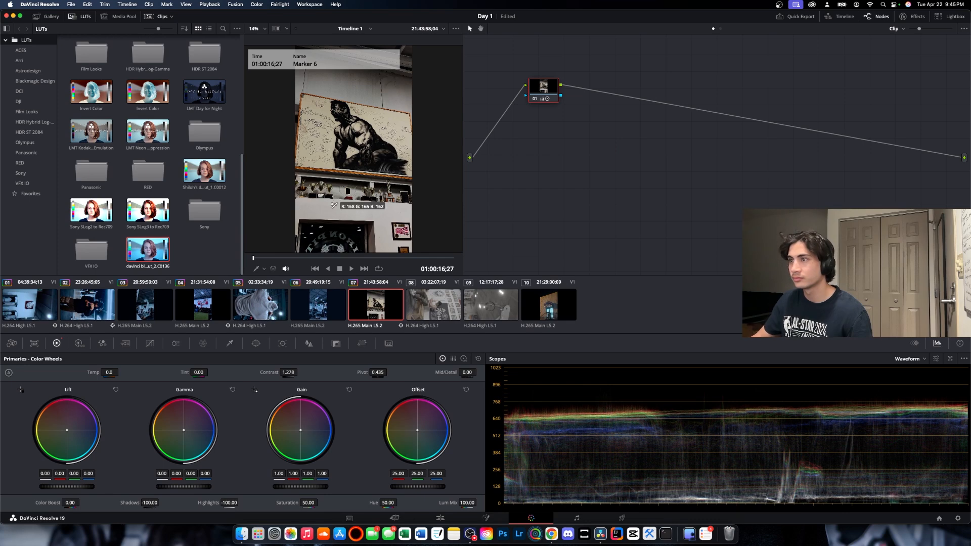
- White-balance clip 07's node 01 by sampling the white wall below the trophy shelf, and connect a new corrector node after it
{"action": "left_click", "coordinate": [333, 206]}
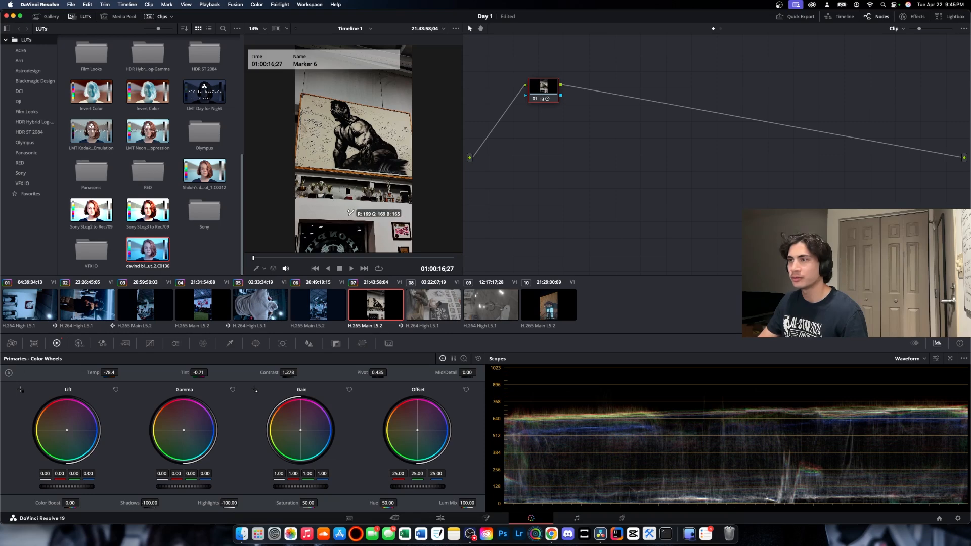
{"action": "left_click", "coordinate": [340, 204]}
{"action": "right_click", "coordinate": [606, 151]}
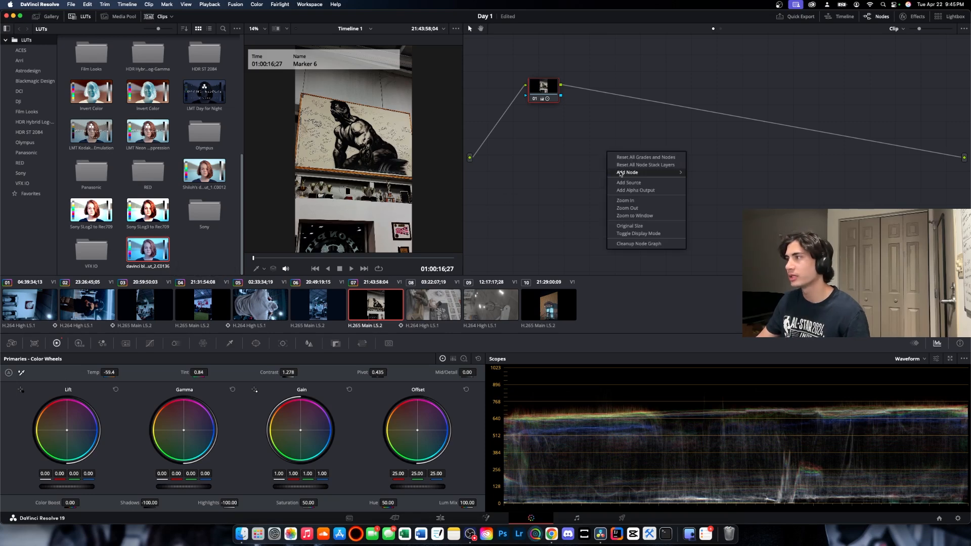
{"action": "mouse_move", "coordinate": [633, 174]}
{"action": "left_click", "coordinate": [706, 175]}
{"action": "left_click_drag", "start_coordinate": [613, 138], "coordinate": [618, 94]}
- Apply the davinci blue LUT to clip 07's node 02 and set Shadows to -100.00
{"action": "left_click_drag", "start_coordinate": [148, 248], "coordinate": [620, 99]}
{"action": "left_click_drag", "start_coordinate": [152, 503], "coordinate": [101, 504]}
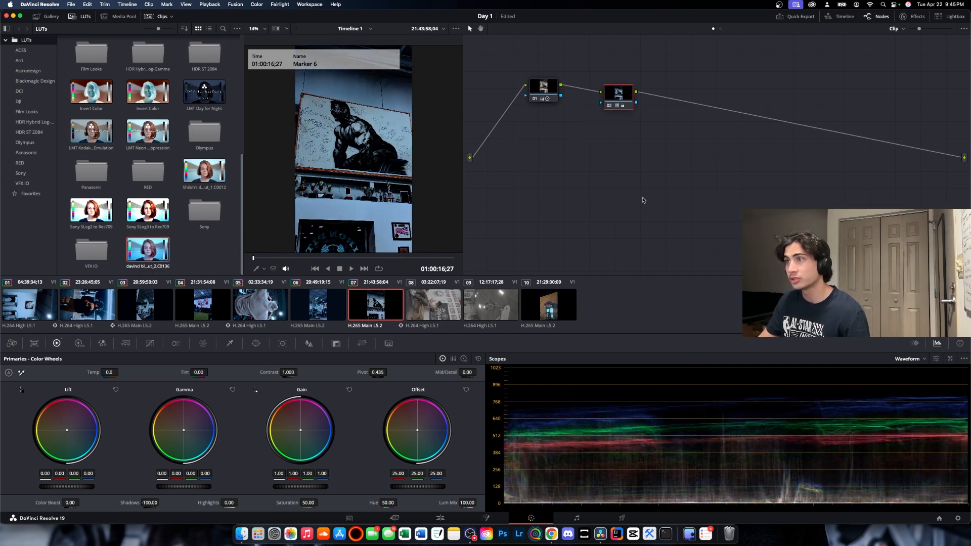
- On clip 08's node 01, apply the SLog2 709TypeA LUT and set Contrast 1.204, Shadows -51.50 and Highlights -71.00
{"action": "left_click", "coordinate": [436, 301]}
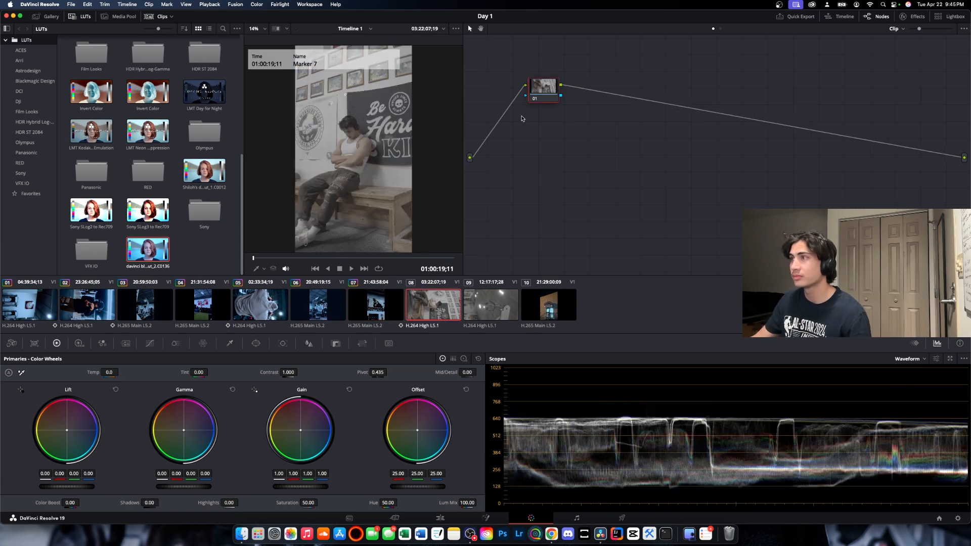
{"action": "scroll", "coordinate": [99, 101], "scroll_direction": "up", "scroll_amount": 10}
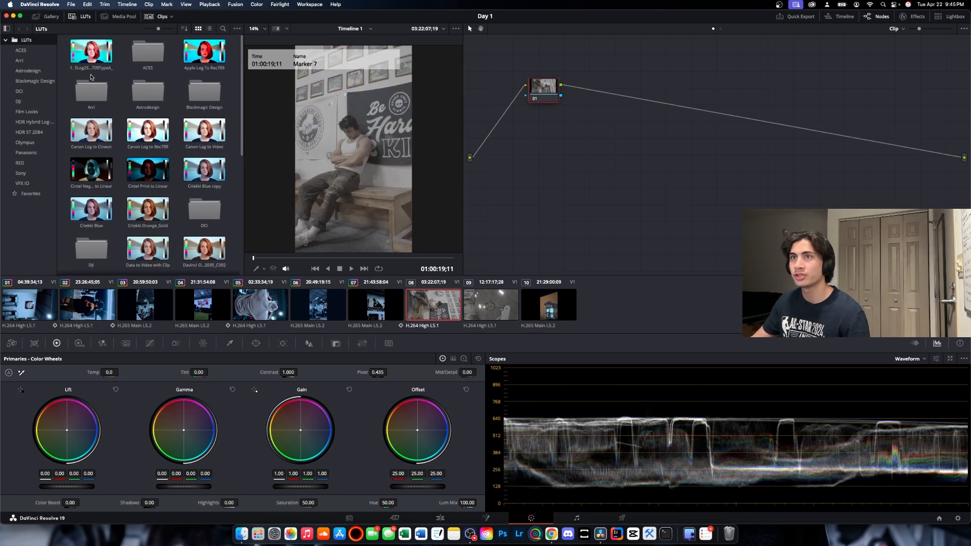
{"action": "left_click_drag", "start_coordinate": [91, 50], "coordinate": [542, 87]}
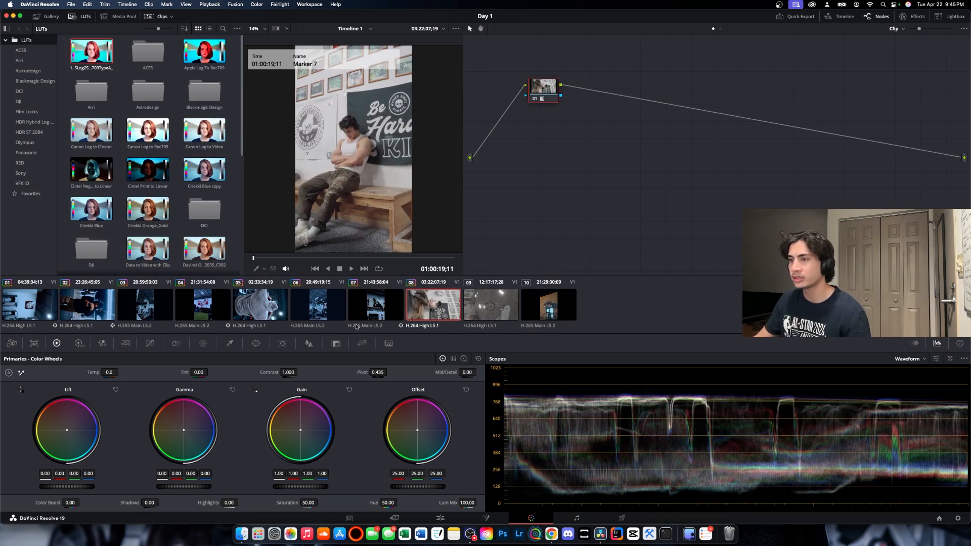
{"action": "left_click_drag", "start_coordinate": [288, 373], "coordinate": [299, 373]}
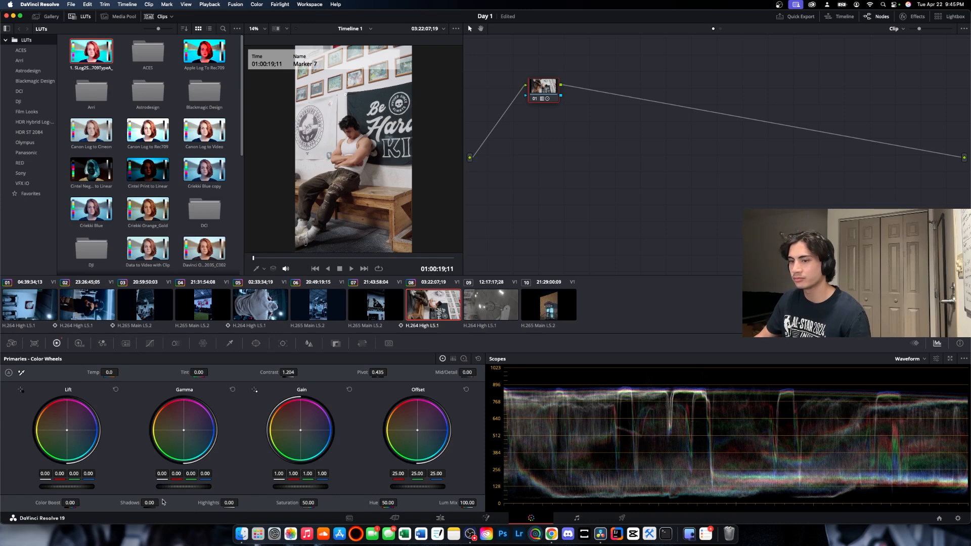
{"action": "left_click_drag", "start_coordinate": [149, 502], "coordinate": [204, 502]}
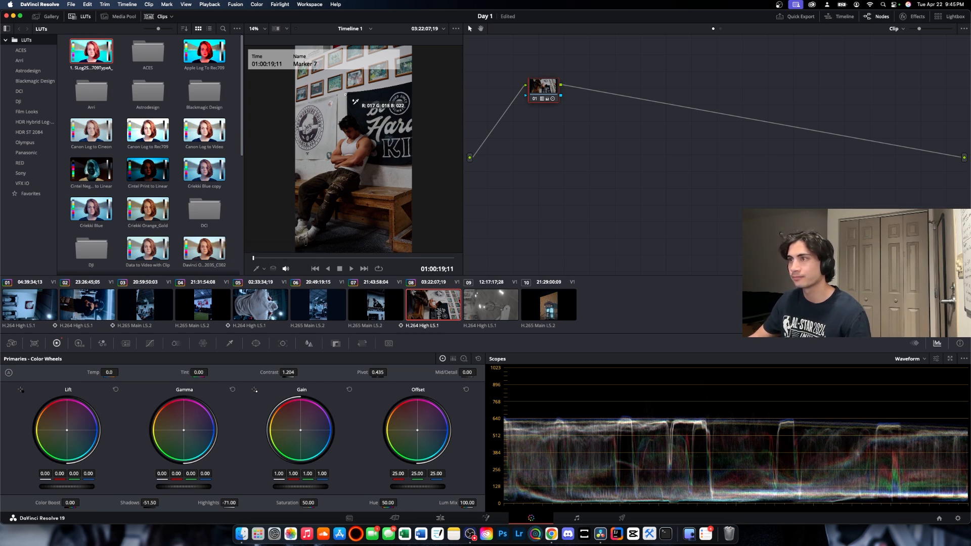
- White-balance clip 08 by sampling the seated man's white tank top, and connect a new corrector node after node 01
{"action": "left_click", "coordinate": [353, 148]}
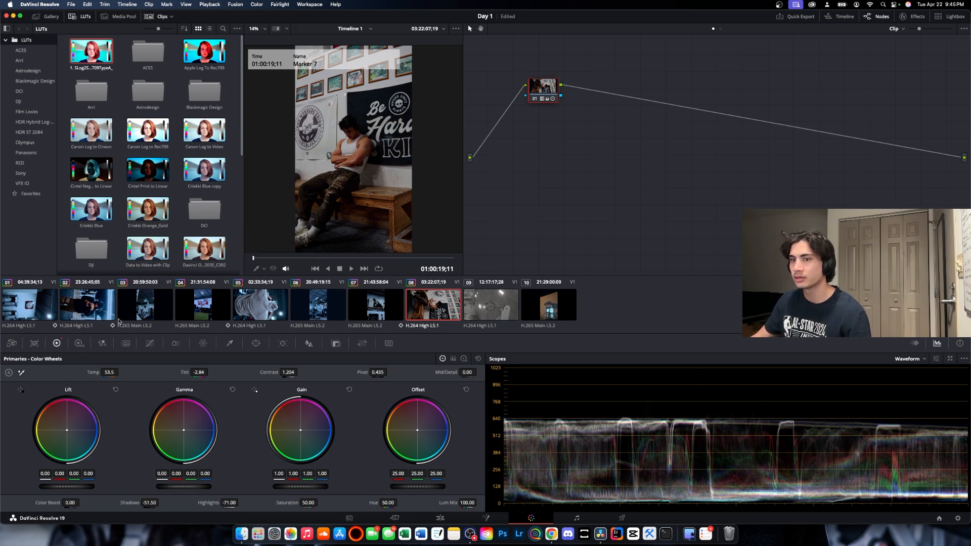
{"action": "right_click", "coordinate": [561, 174]}
{"action": "mouse_move", "coordinate": [598, 196]}
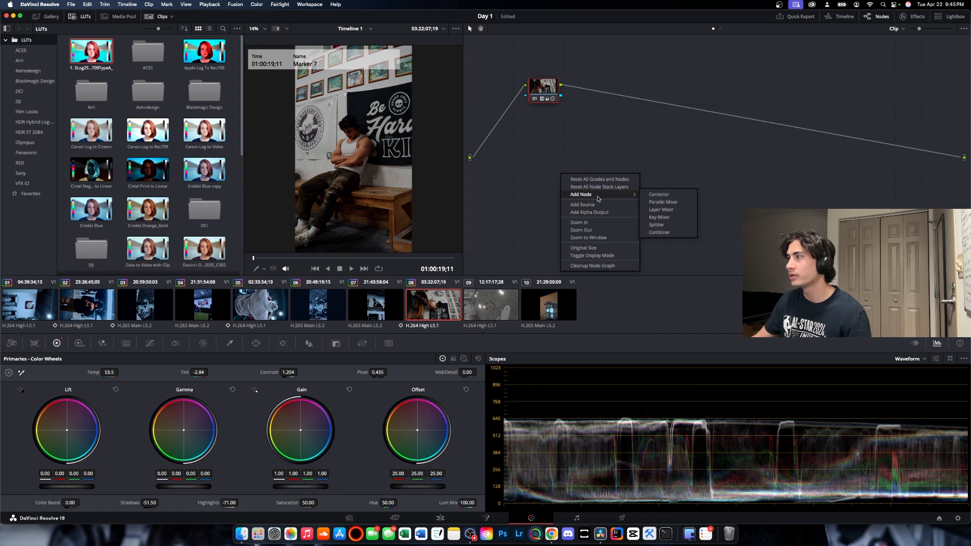
{"action": "left_click", "coordinate": [659, 194]}
{"action": "left_click_drag", "start_coordinate": [576, 158], "coordinate": [599, 93]}
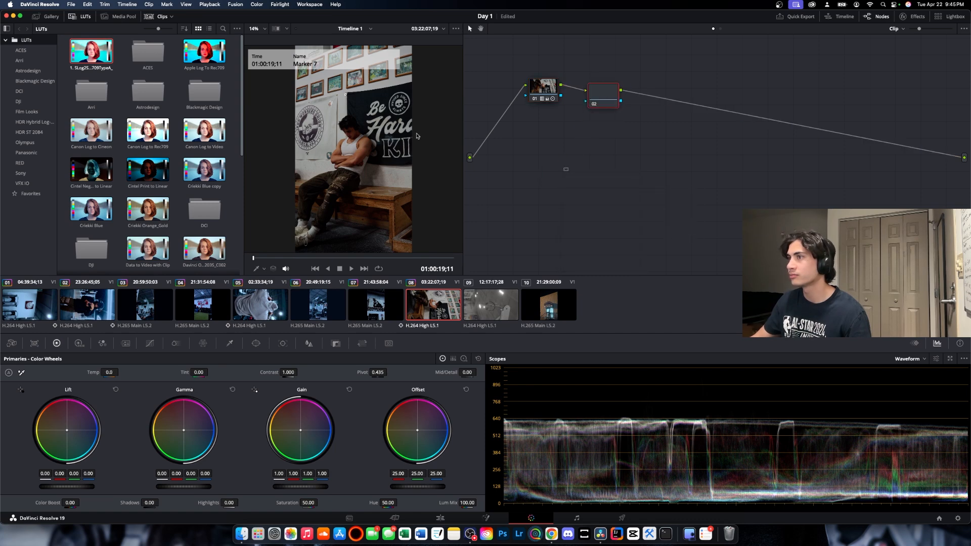
- Apply the davinci blue LUT to clip 08's node 02 and set Shadows -74.00 and Highlights -4.00
{"action": "scroll", "coordinate": [148, 212], "scroll_direction": "down", "scroll_amount": 10}
{"action": "left_click_drag", "start_coordinate": [160, 254], "coordinate": [605, 95]}
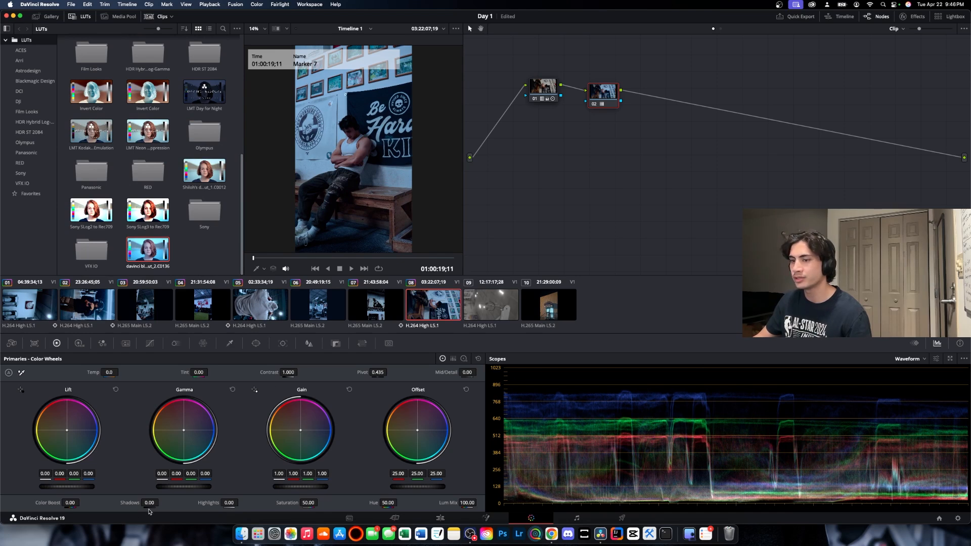
{"action": "left_click_drag", "start_coordinate": [149, 503], "coordinate": [116, 503]}
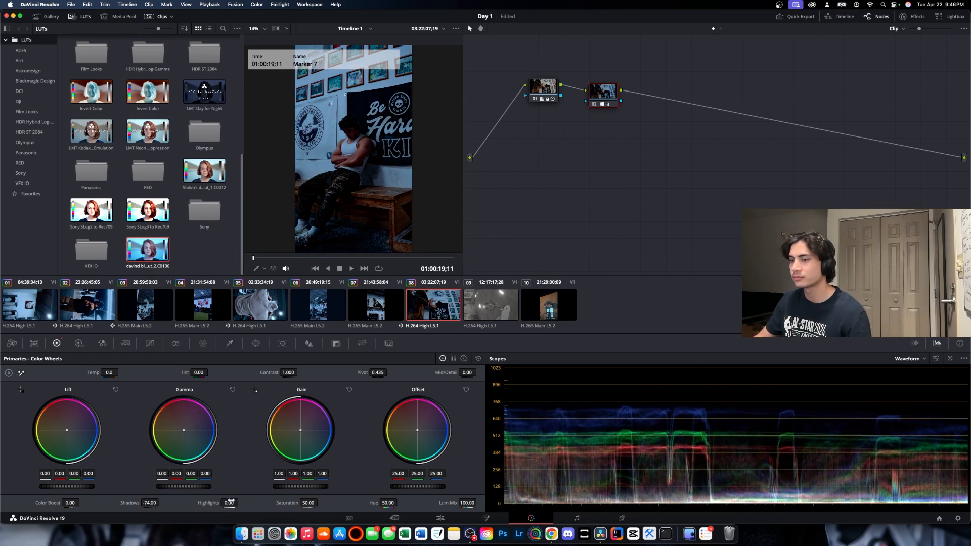
{"action": "left_click_drag", "start_coordinate": [231, 502], "coordinate": [224, 502]}
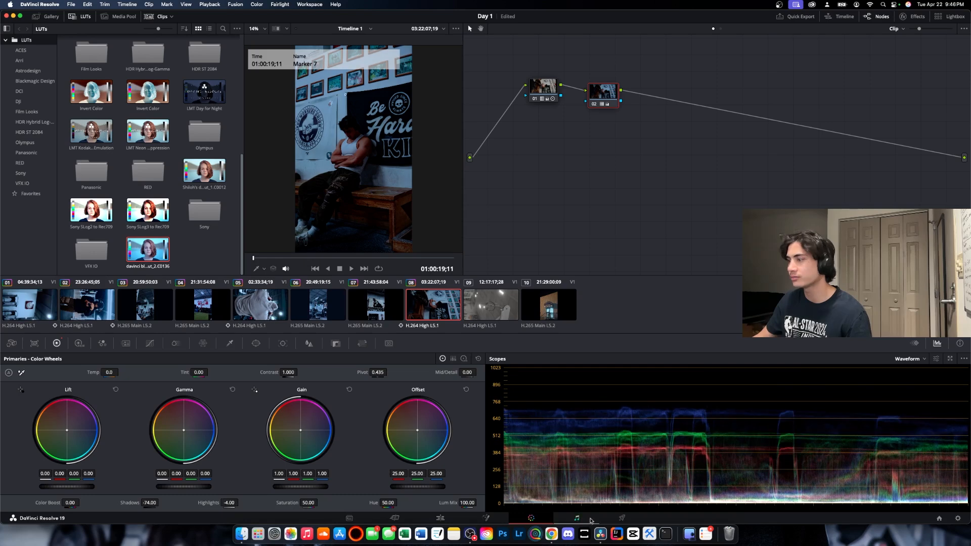
- On clip 08's node 02, set the HDR black offset to 0.698 and shift the HDR Shadow wheel towards blue to X 0.04
{"action": "left_click", "coordinate": [79, 344]}
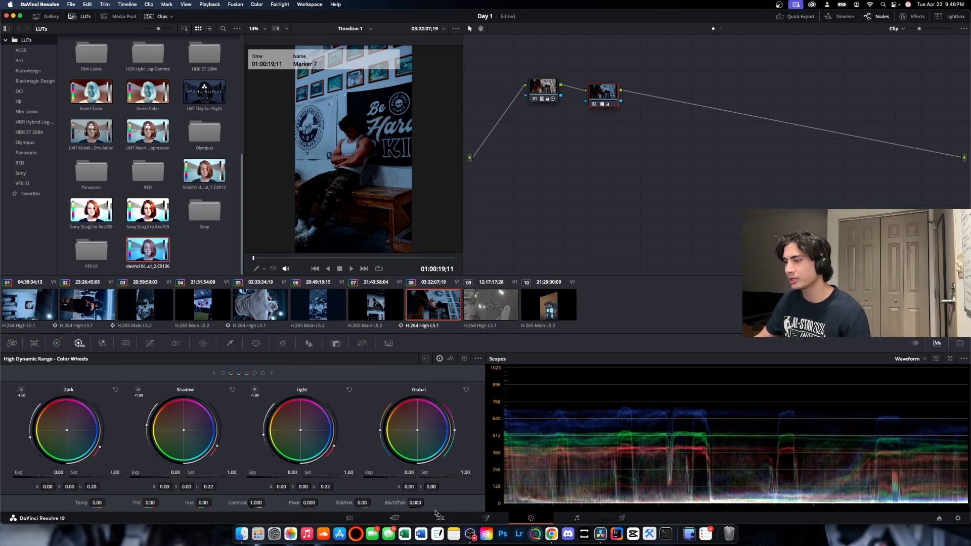
{"action": "left_click_drag", "start_coordinate": [415, 503], "coordinate": [426, 503]}
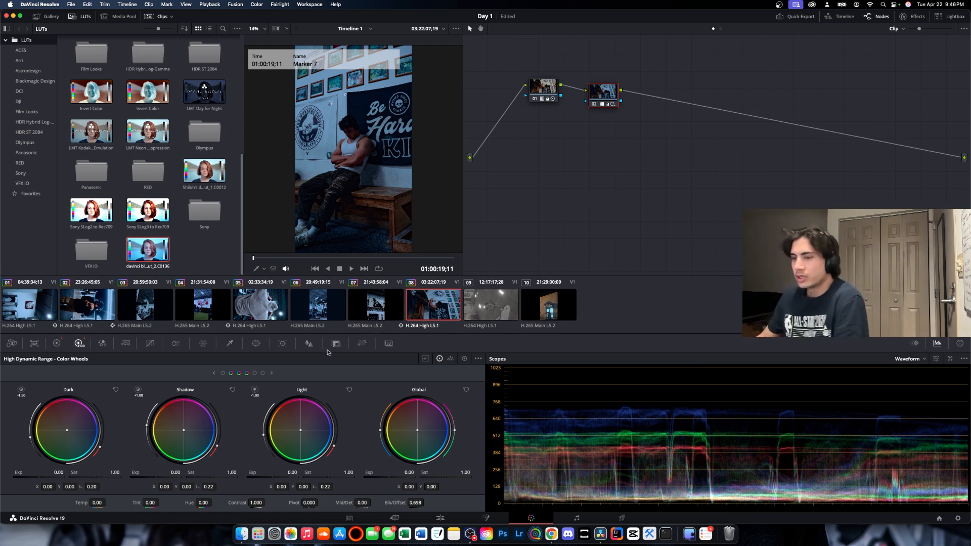
{"action": "left_click_drag", "start_coordinate": [186, 433], "coordinate": [195, 433]}
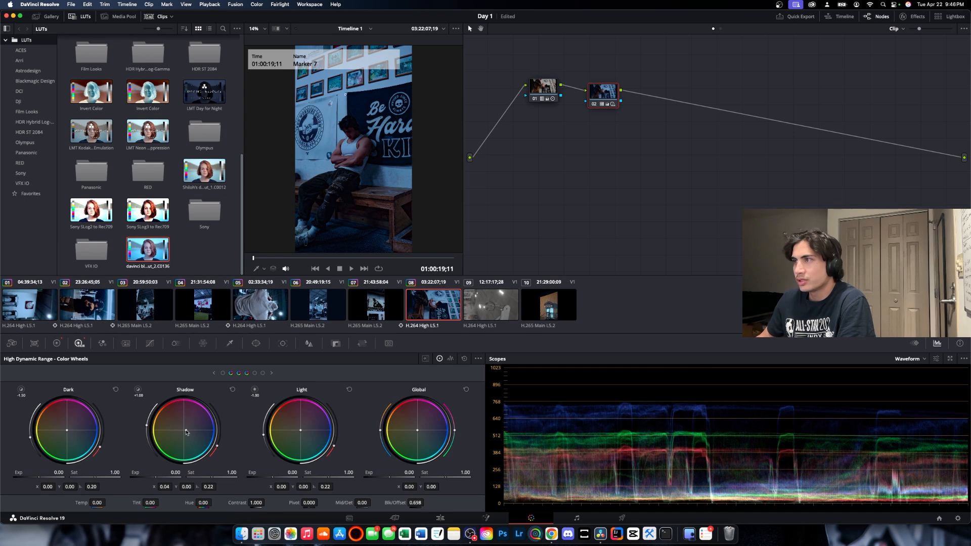
- Compare the earlier graded clips and set the primaries Tint of clip 04's node 02 to -37.00
{"action": "left_click", "coordinate": [383, 297]}
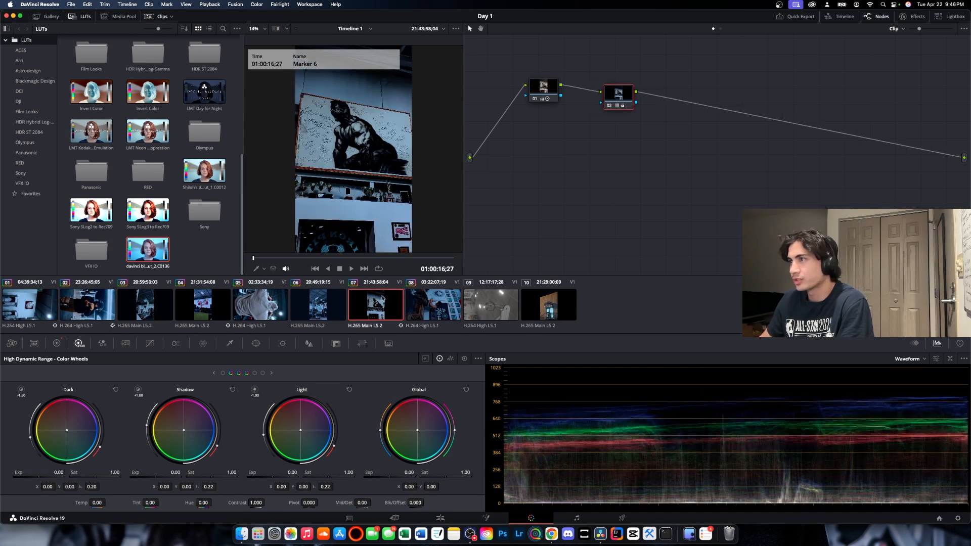
{"action": "left_click", "coordinate": [315, 316]}
{"action": "left_click", "coordinate": [264, 315]}
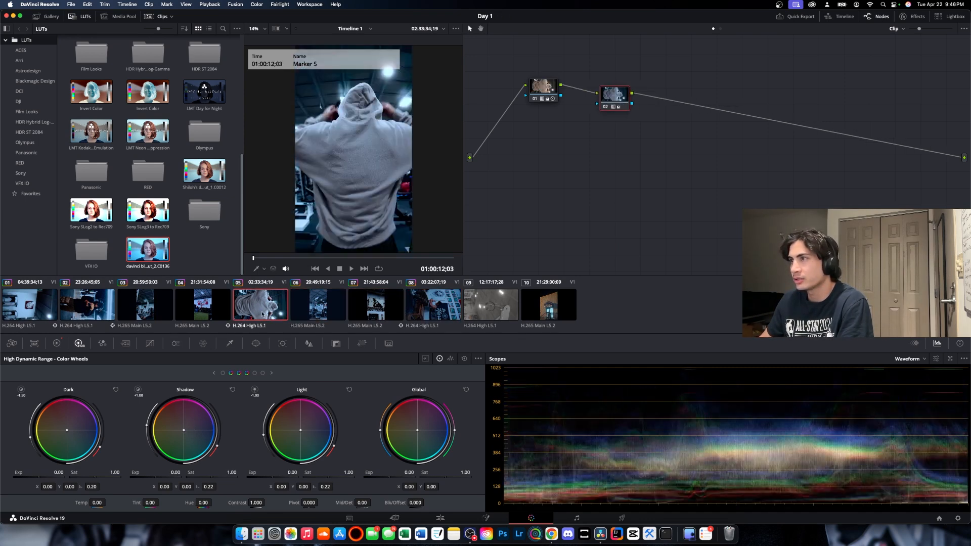
{"action": "left_click", "coordinate": [216, 314]}
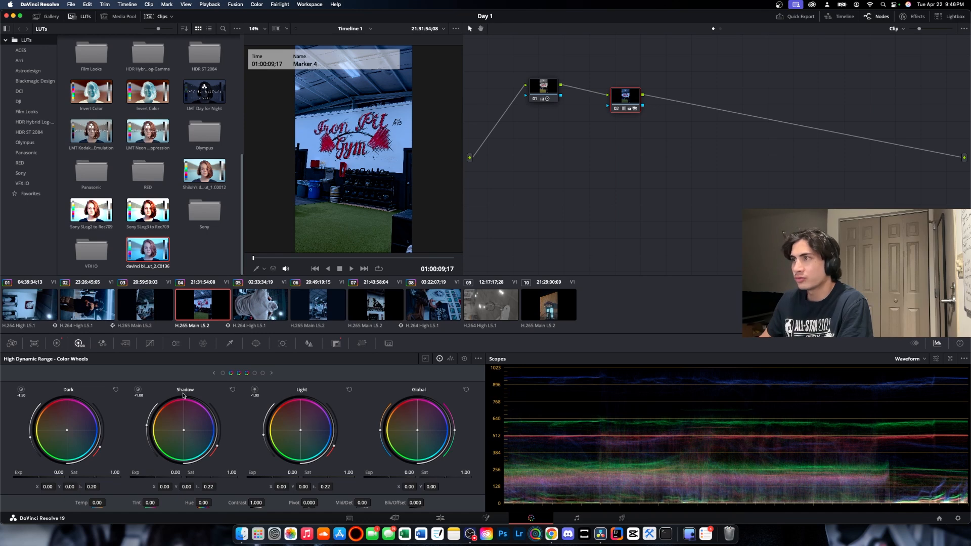
{"action": "left_click", "coordinate": [57, 343]}
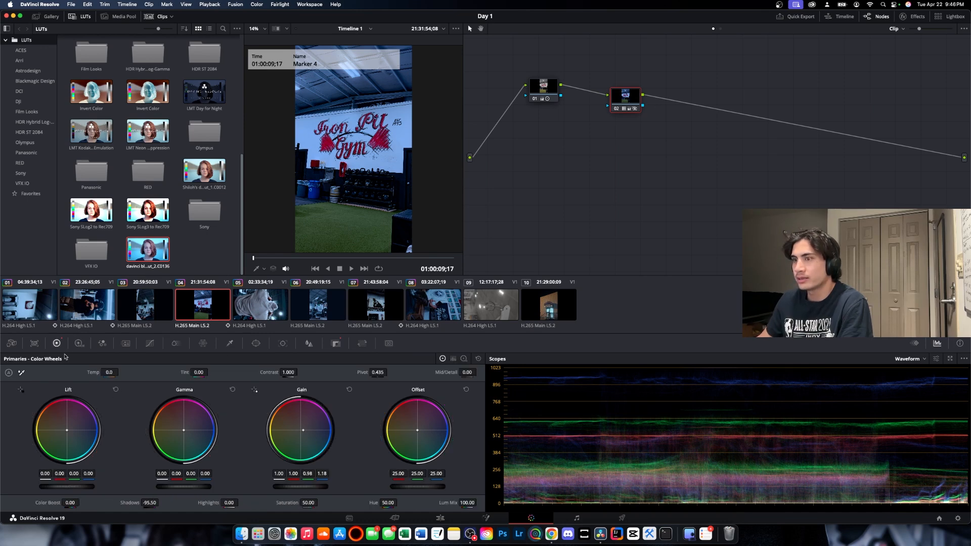
{"action": "left_click_drag", "start_coordinate": [199, 379], "coordinate": [165, 379]}
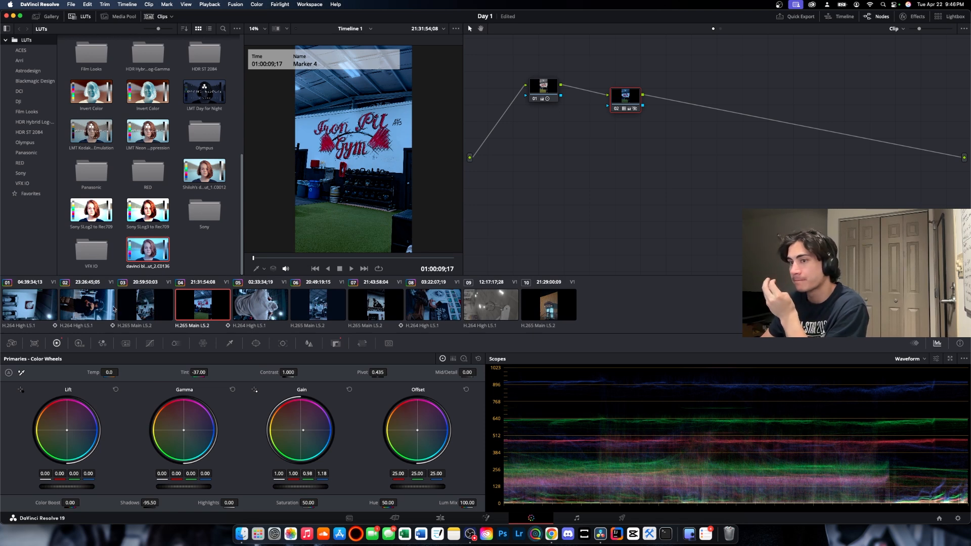
- Shift the HDR Shadow wheel of clip 03's node 02 towards blue to X 0.05, Y 0.01
{"action": "left_click", "coordinate": [149, 313]}
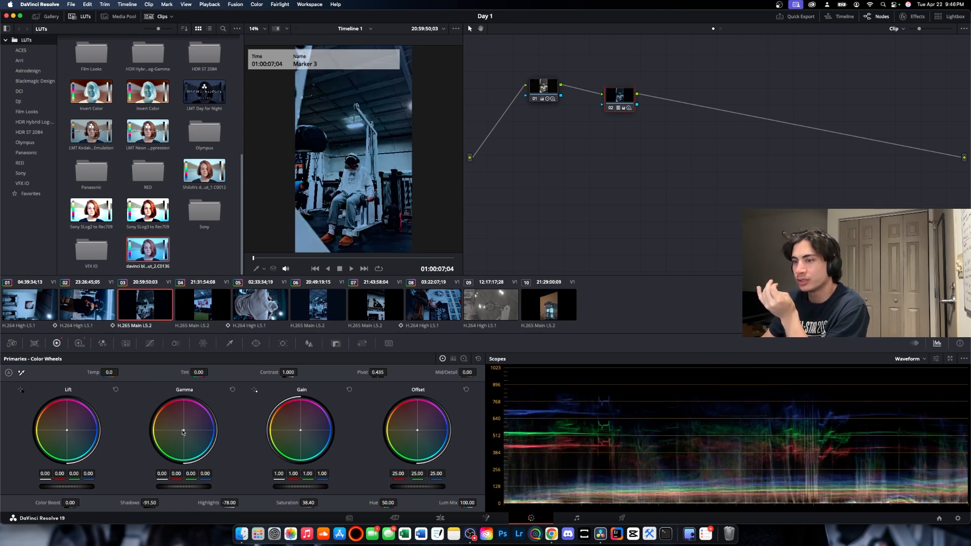
{"action": "left_click", "coordinate": [79, 343]}
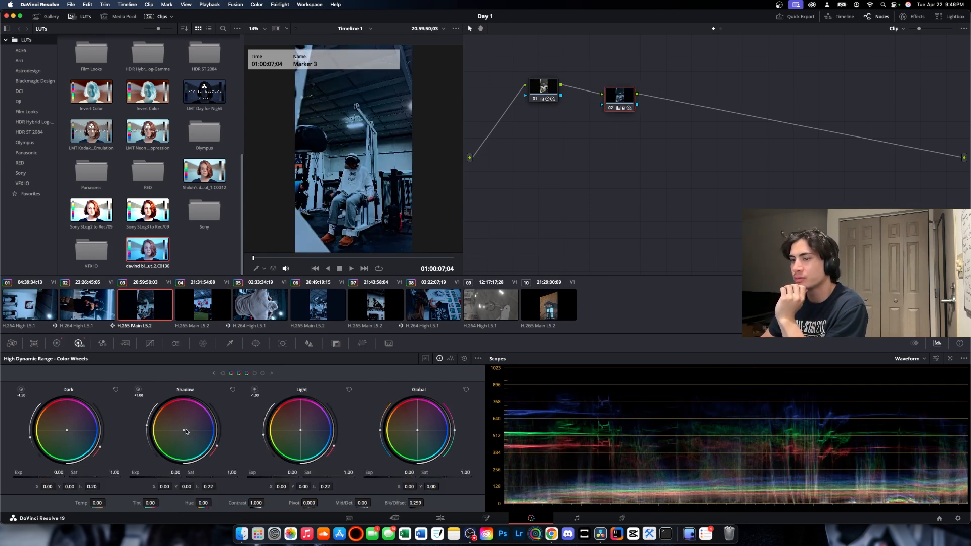
{"action": "left_click_drag", "start_coordinate": [184, 430], "coordinate": [188, 429]}
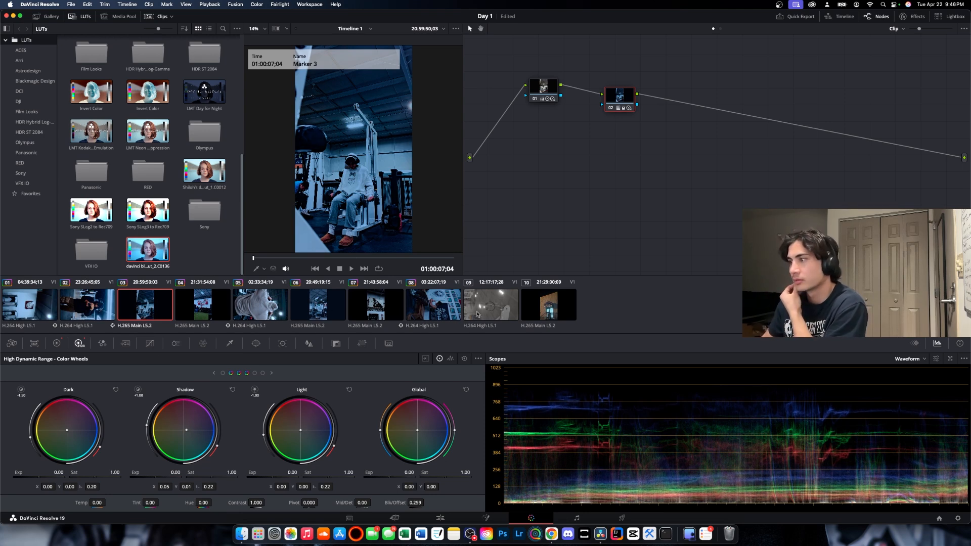
- On clip 09's node 01, apply the SLog2 709TypeA LUT and set the primaries Contrast to 1.312 and Shadows to -3.50
{"action": "left_click", "coordinate": [509, 307]}
{"action": "scroll", "coordinate": [147, 152], "scroll_direction": "up", "scroll_amount": 10}
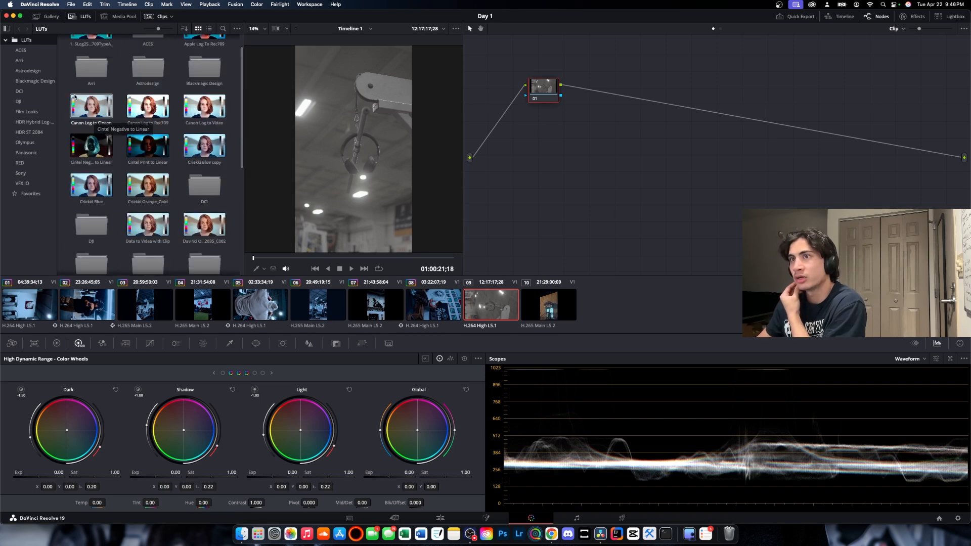
{"action": "left_click_drag", "start_coordinate": [92, 53], "coordinate": [547, 90]}
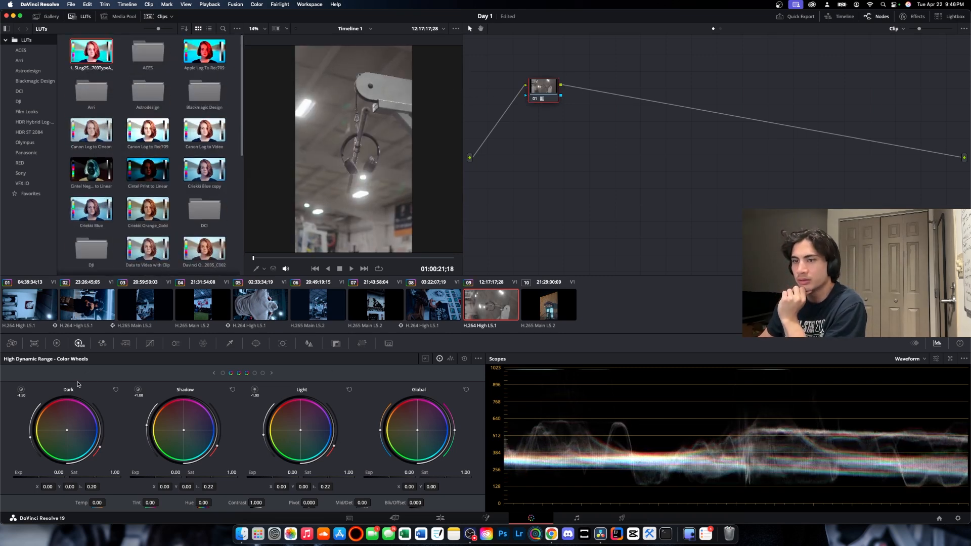
{"action": "left_click", "coordinate": [57, 344]}
{"action": "mouse_move", "coordinate": [300, 372]}
{"action": "left_mouse_down"}
{"action": "mouse_move", "coordinate": [287, 373]}
{"action": "mouse_move", "coordinate": [297, 373]}
{"action": "left_mouse_up"}
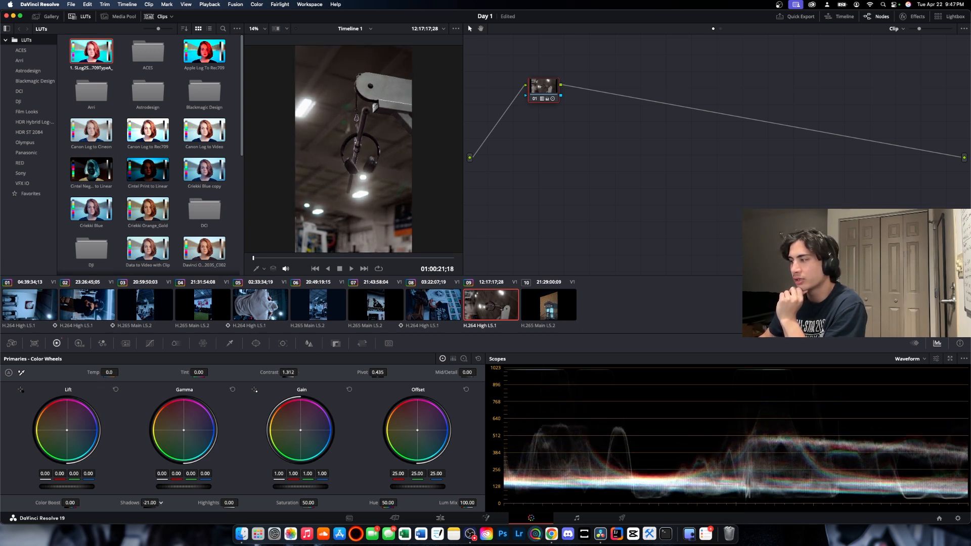
{"action": "left_click_drag", "start_coordinate": [148, 503], "coordinate": [148, 503]}
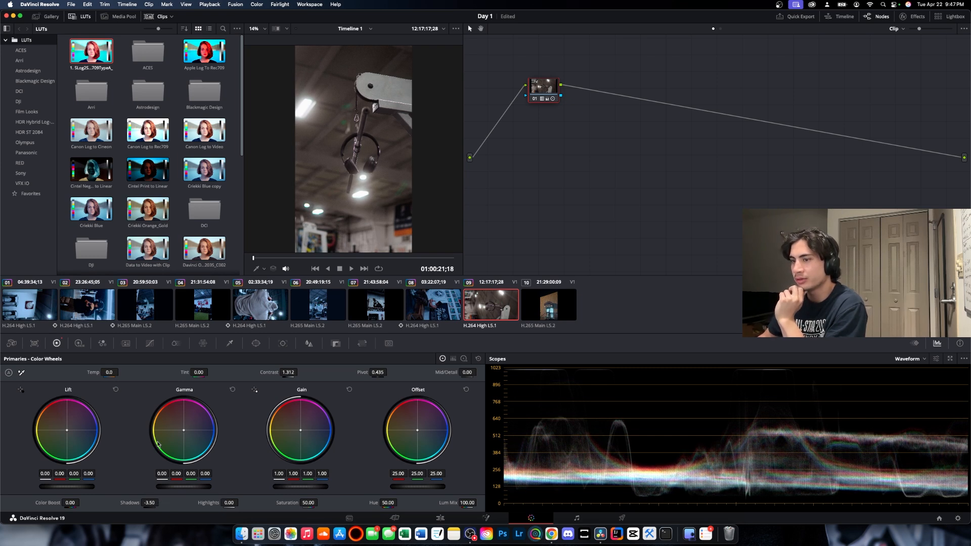
- White-balance clip 09 by sampling the pale area in the lower background, and connect a new corrector node after node 01
{"action": "left_click", "coordinate": [338, 233]}
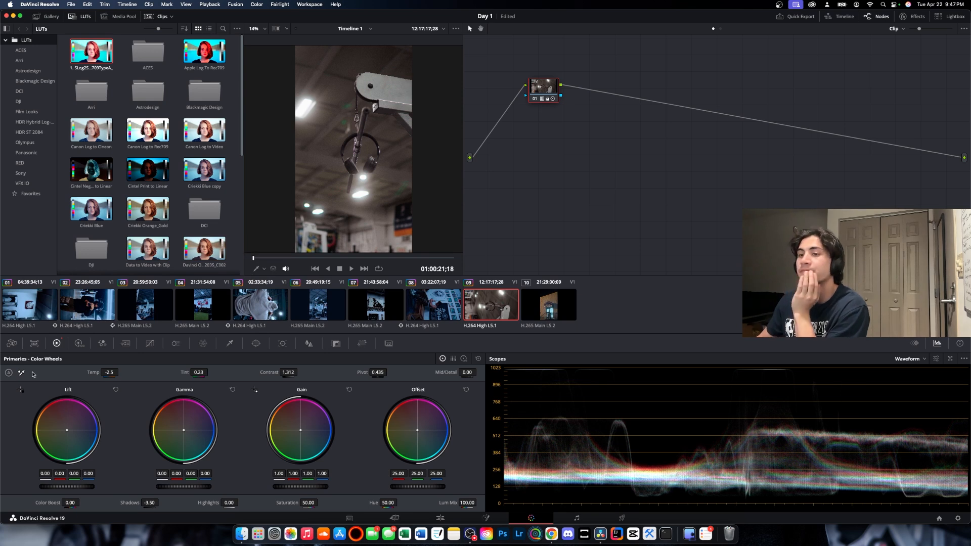
{"action": "right_click", "coordinate": [555, 153]}
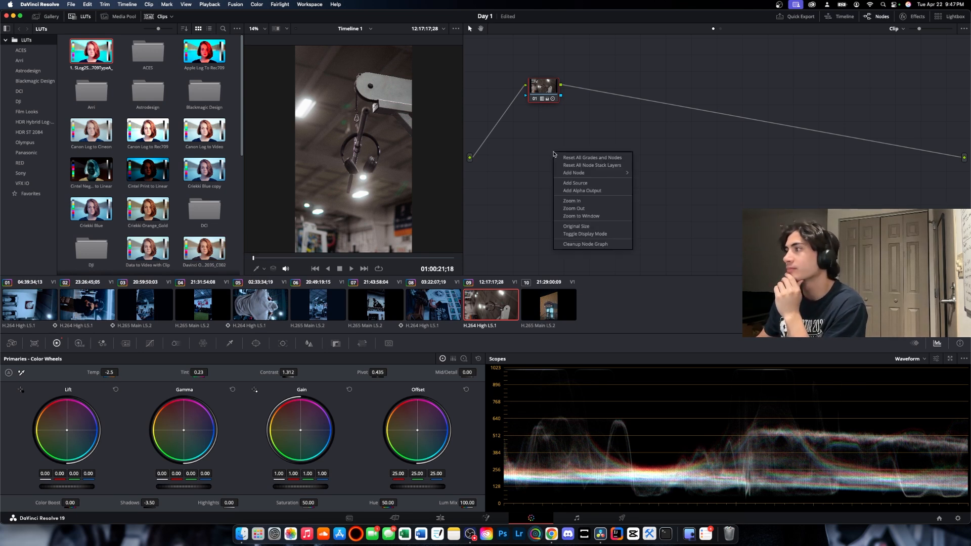
{"action": "mouse_move", "coordinate": [584, 174]}
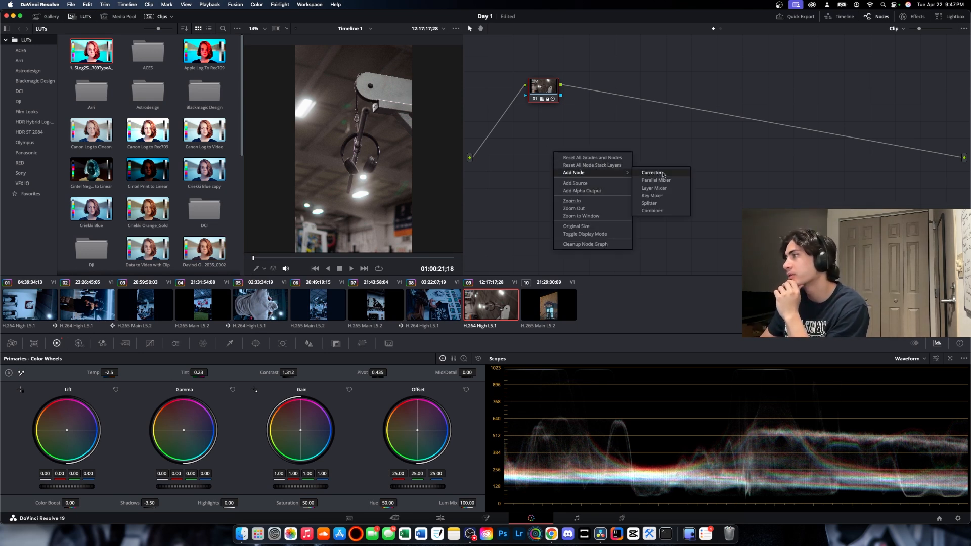
{"action": "left_click", "coordinate": [653, 173]}
{"action": "left_click_drag", "start_coordinate": [550, 161], "coordinate": [621, 99]}
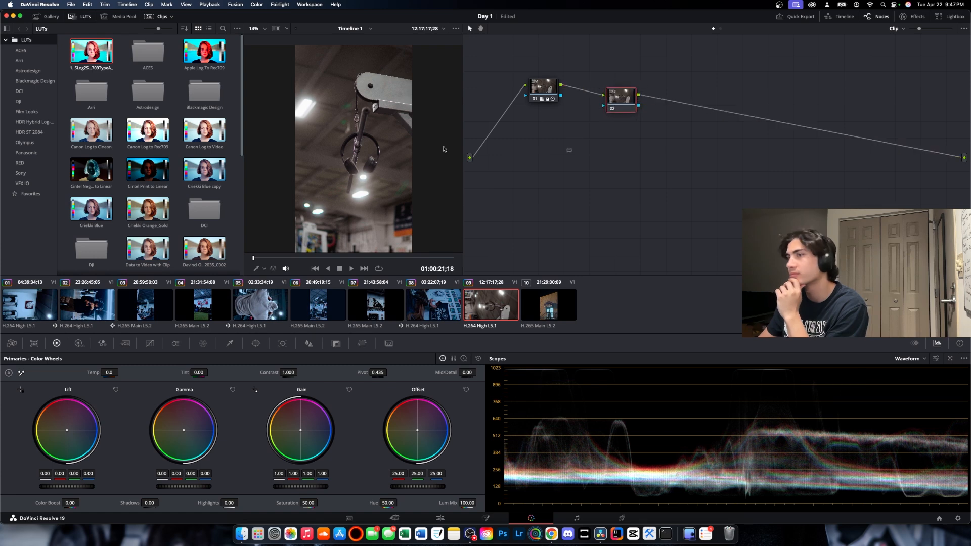
- Apply the davinci blue LUT to node 02 of clip 09
{"action": "scroll", "coordinate": [196, 207], "scroll_direction": "down", "scroll_amount": 5}
{"action": "scroll", "coordinate": [196, 208], "scroll_direction": "down", "scroll_amount": 1}
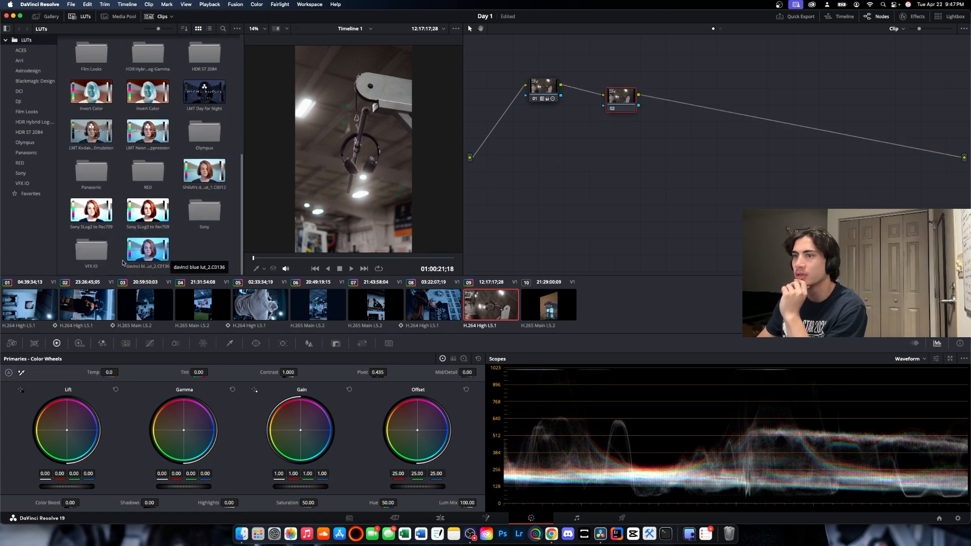
{"action": "left_click_drag", "start_coordinate": [148, 248], "coordinate": [620, 101]}
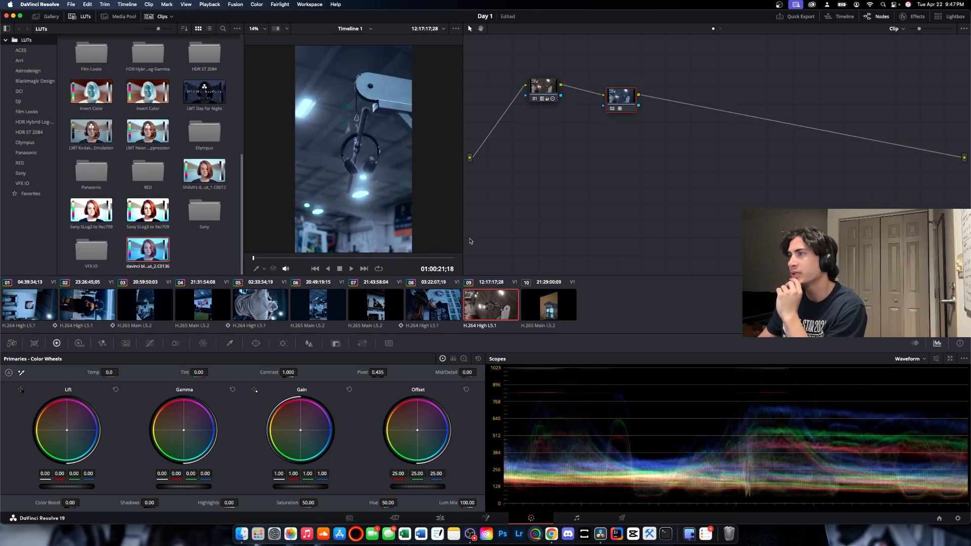
- On clip 09's node 02, set the primaries Shadows to -57.00 and shift the HDR Shadow wheel towards blue to X 0.03, Y 0.00
{"action": "left_click_drag", "start_coordinate": [154, 507], "coordinate": [124, 507]}
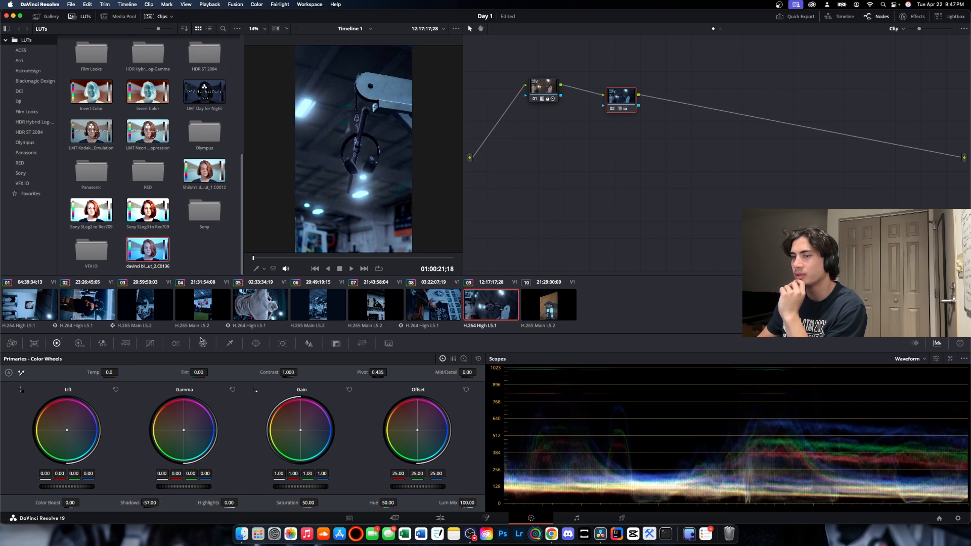
{"action": "left_click", "coordinate": [80, 343]}
{"action": "left_click_drag", "start_coordinate": [185, 431], "coordinate": [186, 431]}
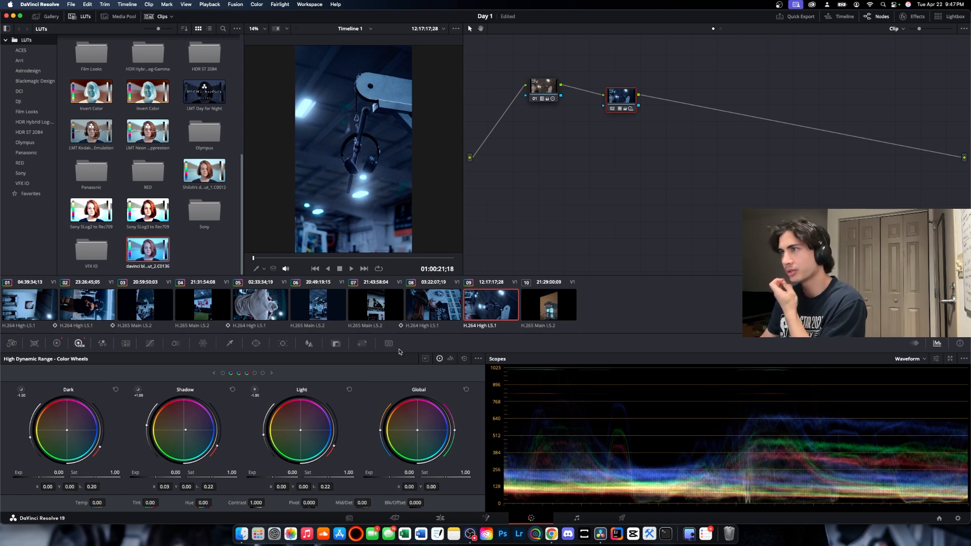
- White-balance clip 10 by sampling the pale glass of the gym's entrance door
{"action": "left_click", "coordinate": [569, 298]}
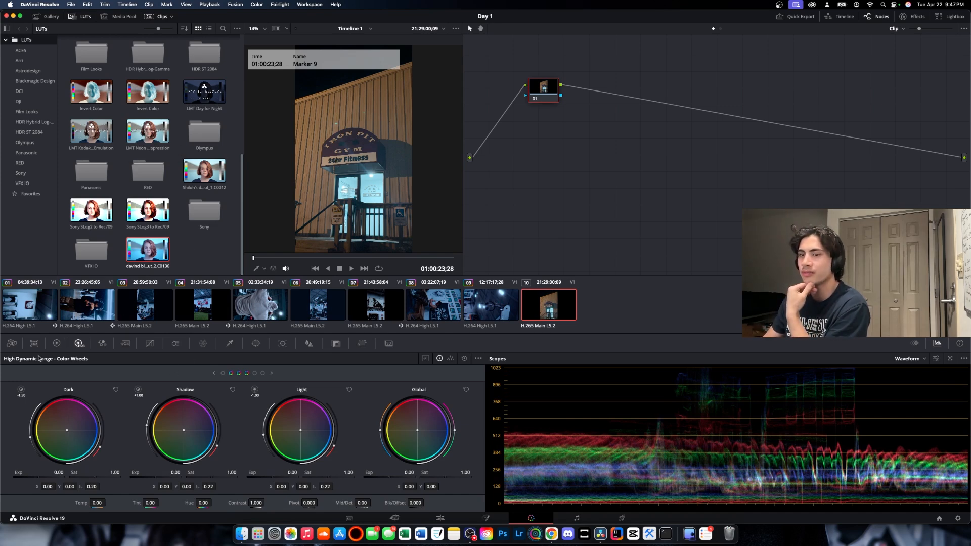
{"action": "left_click", "coordinate": [57, 344]}
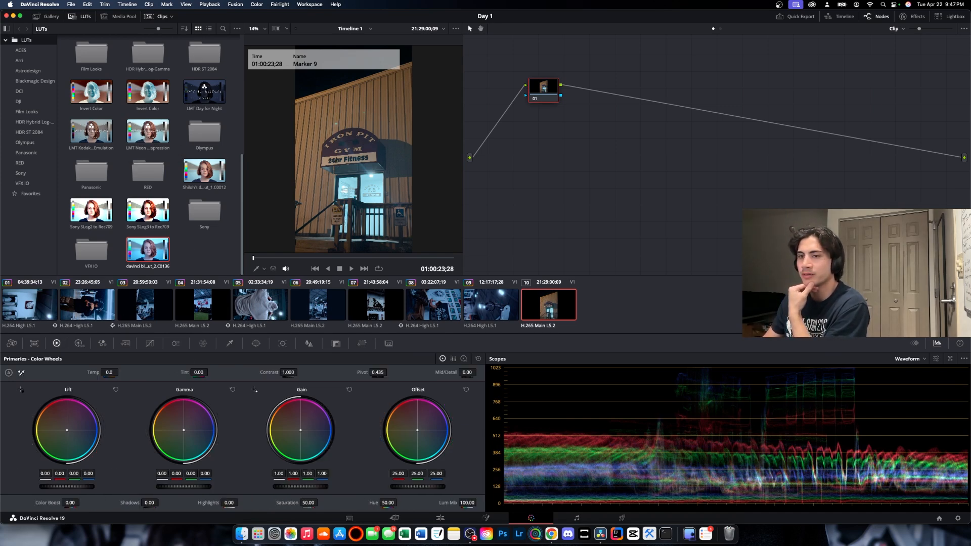
{"action": "left_click", "coordinate": [21, 373]}
{"action": "left_click", "coordinate": [366, 186]}
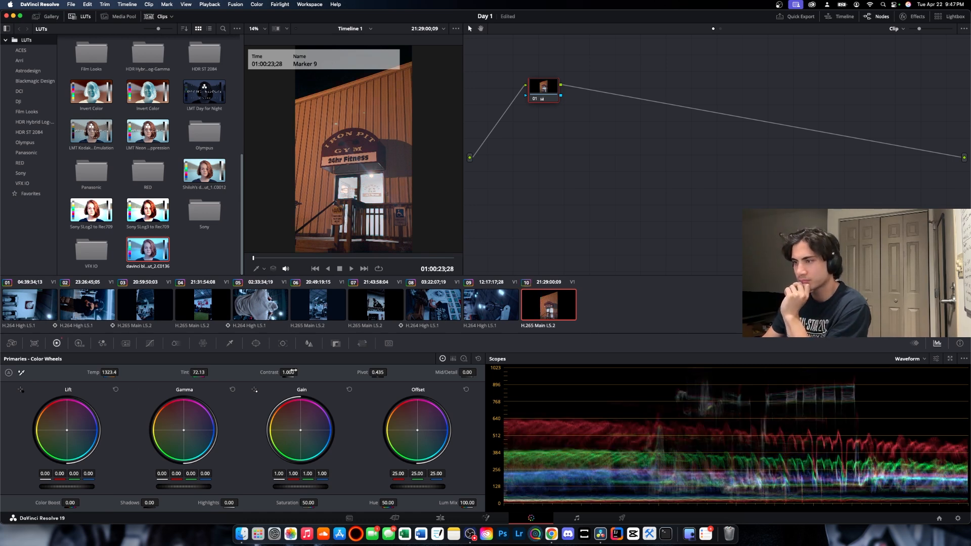
- On clip 10's node 01, set Contrast to 1.230, Saturation to 42.20, Highlights to -67.50, Shadows to -41.50 and the HDR Blk/Offset to 0.776
{"action": "left_click_drag", "start_coordinate": [291, 371], "coordinate": [290, 374]}
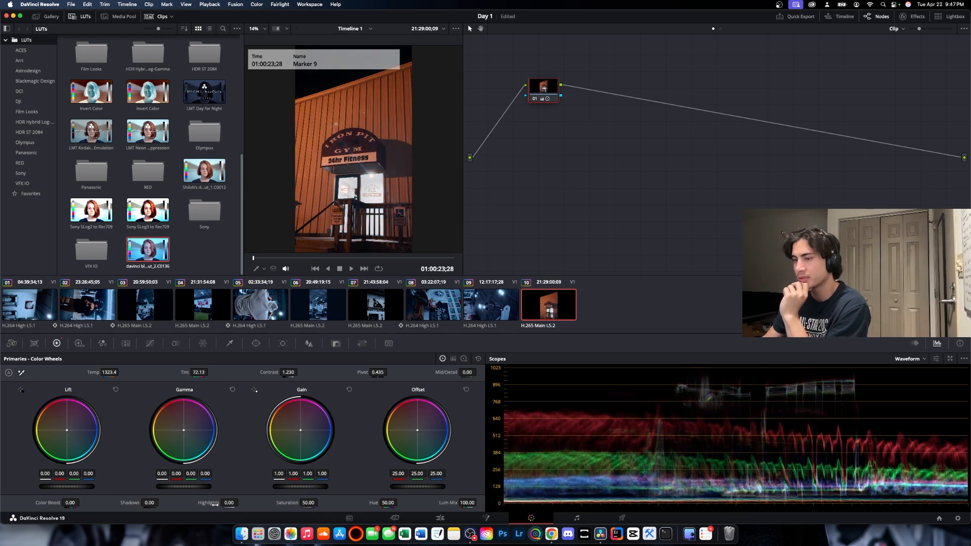
{"action": "left_click_drag", "start_coordinate": [313, 502], "coordinate": [319, 503]}
{"action": "left_click_drag", "start_coordinate": [226, 503], "coordinate": [241, 503]}
{"action": "left_click_drag", "start_coordinate": [149, 503], "coordinate": [139, 503]}
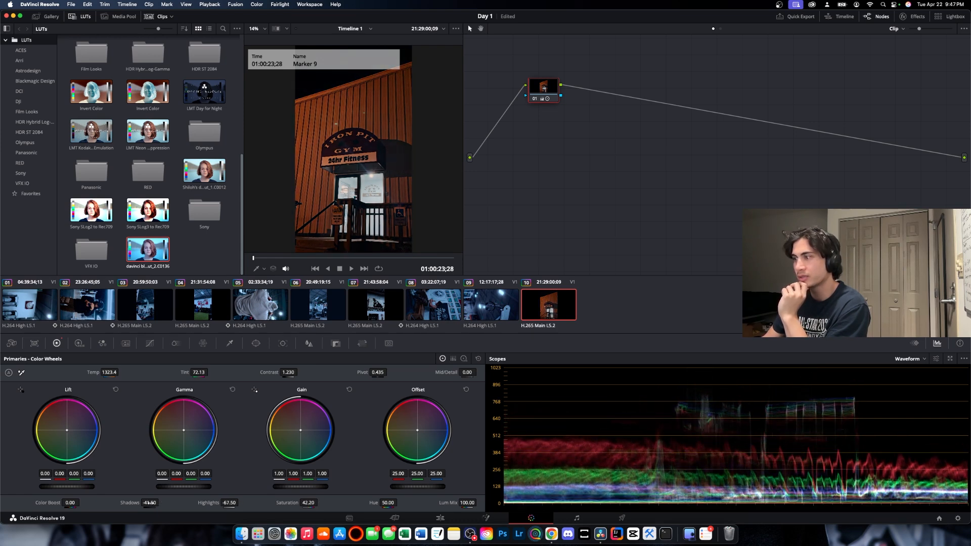
{"action": "left_click", "coordinate": [80, 344]}
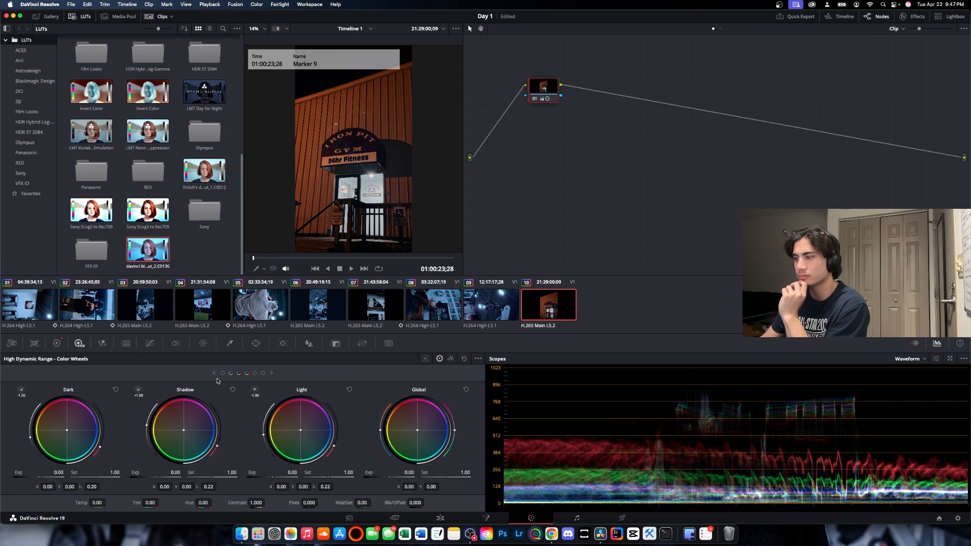
{"action": "left_click_drag", "start_coordinate": [413, 503], "coordinate": [426, 503]}
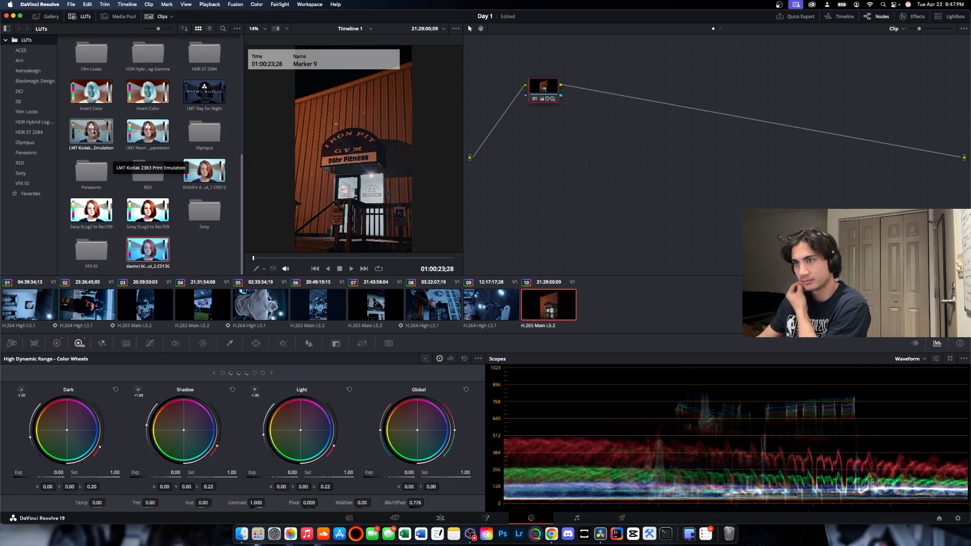
- Connect a new corrector node after node 01 of clip 10 and apply the davinci blue LUT to it
{"action": "right_click", "coordinate": [561, 168]}
{"action": "mouse_move", "coordinate": [607, 190]}
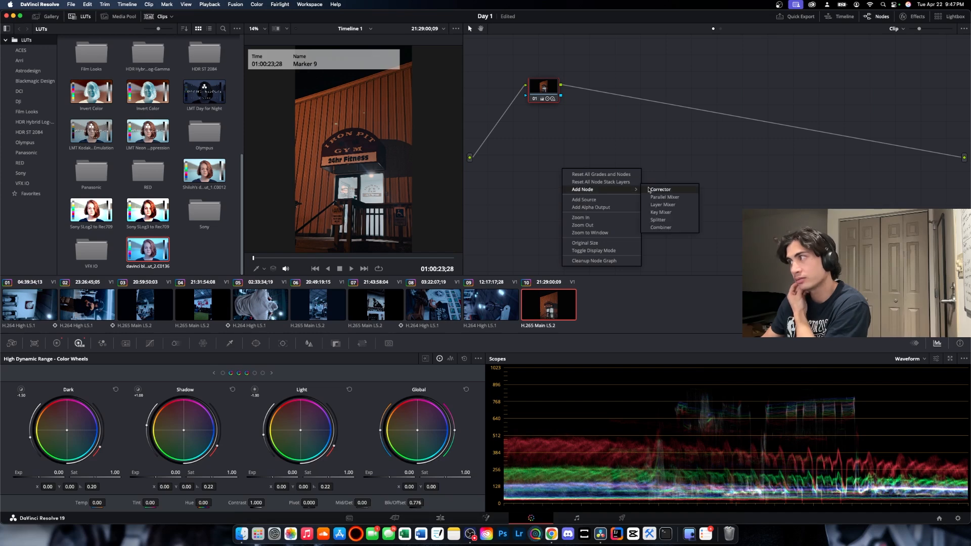
{"action": "left_click", "coordinate": [666, 190]}
{"action": "left_click_drag", "start_coordinate": [564, 174], "coordinate": [611, 97]}
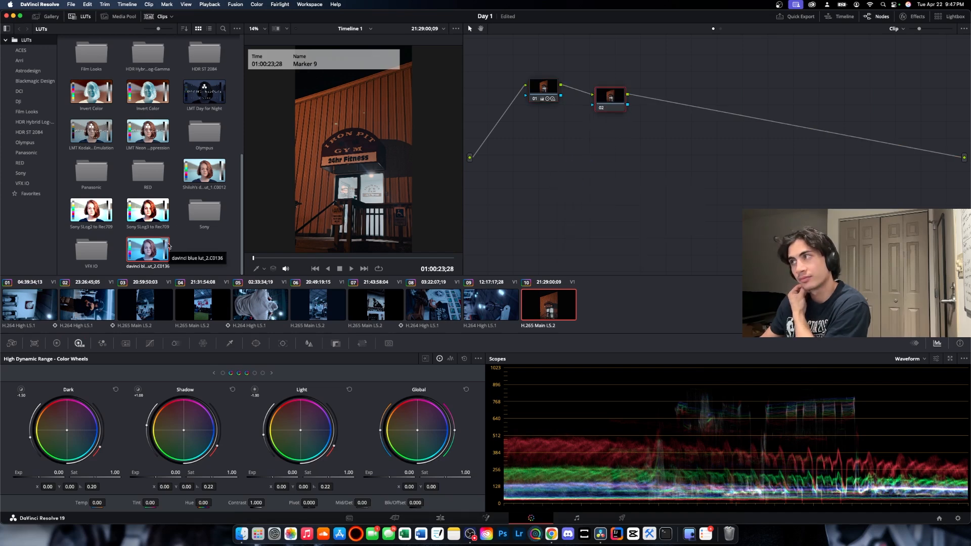
{"action": "left_click_drag", "start_coordinate": [148, 250], "coordinate": [610, 98]}
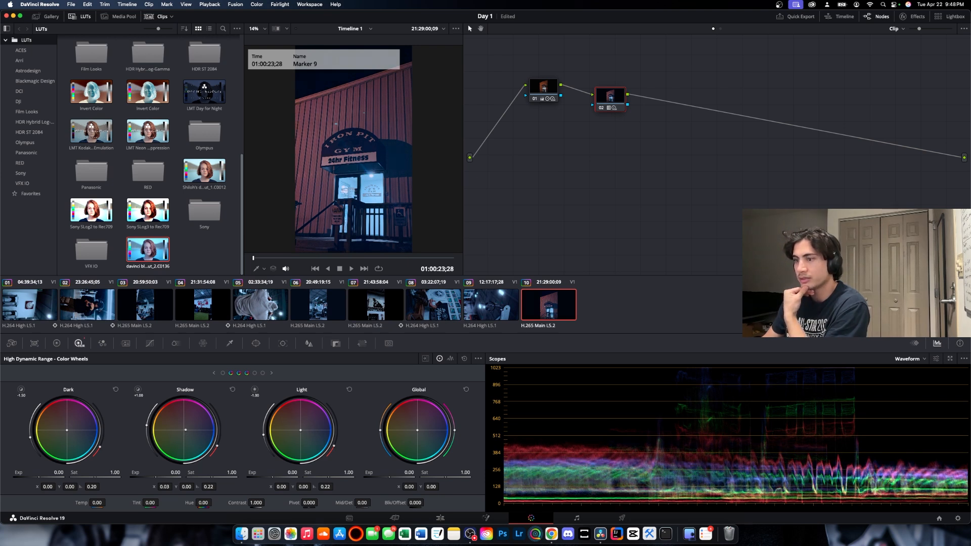
- On clip 10's node 02, shift the HDR Shadow wheel to X 0.04, Y -0.03 and set the primaries Shadows to -79.00
{"action": "left_click_drag", "start_coordinate": [183, 430], "coordinate": [186, 432]}
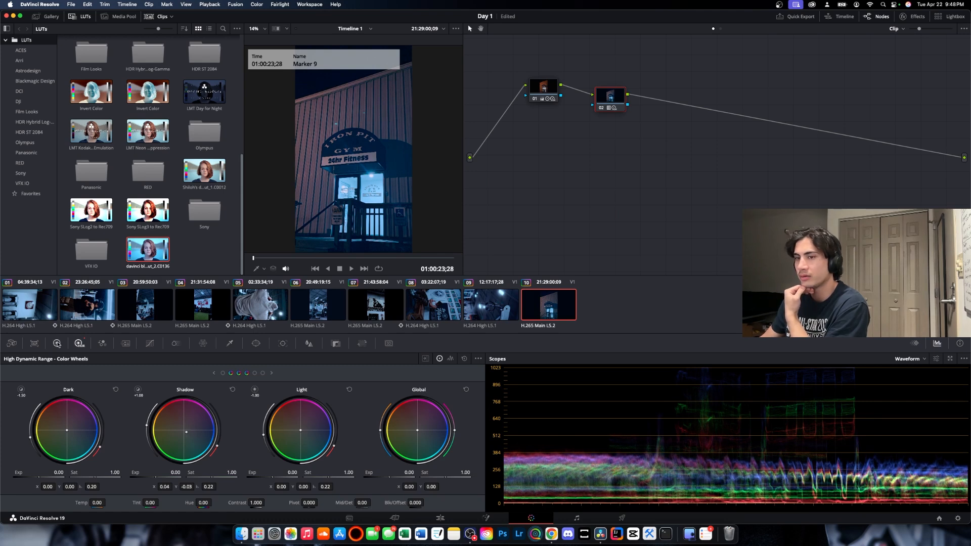
{"action": "left_click", "coordinate": [57, 343]}
{"action": "left_click_drag", "start_coordinate": [150, 503], "coordinate": [159, 503]}
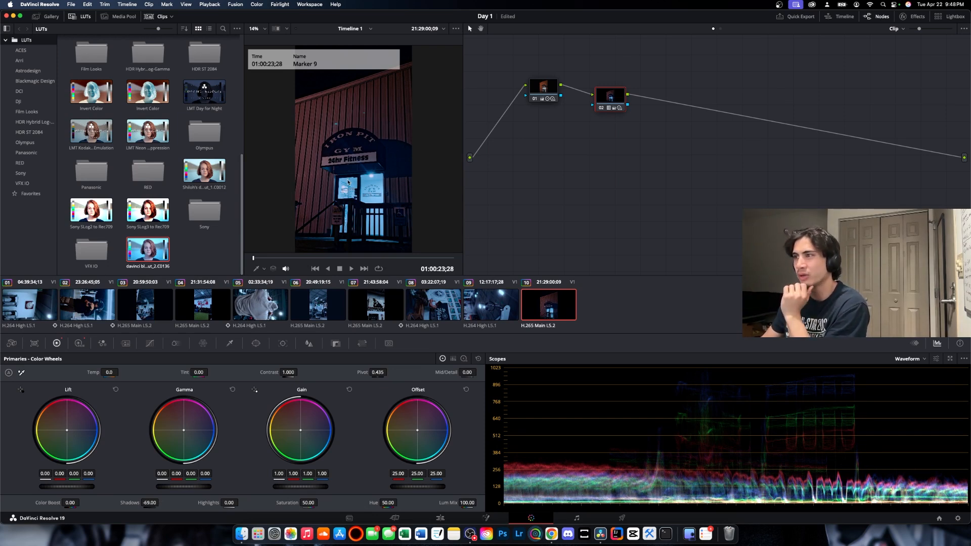
{"action": "left_click_drag", "start_coordinate": [150, 502], "coordinate": [145, 503]}
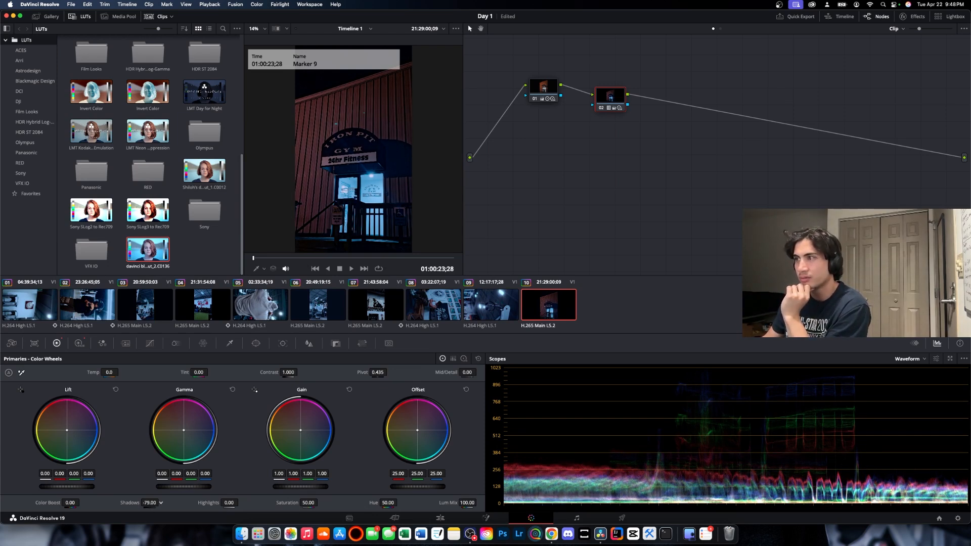
- Reset the Saturation of clip 10's node 01 to 50.00
{"action": "left_click", "coordinate": [538, 88]}
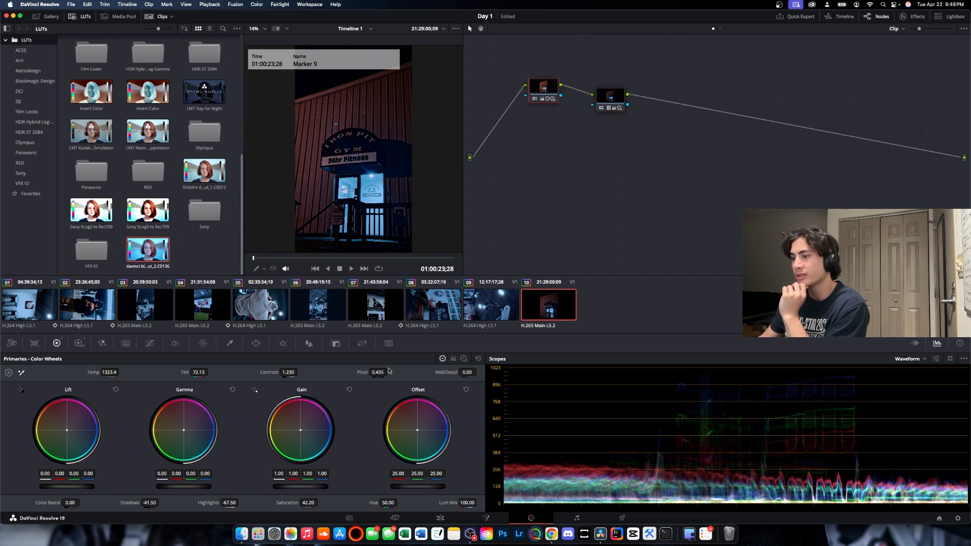
{"action": "double_click", "coordinate": [307, 503]}
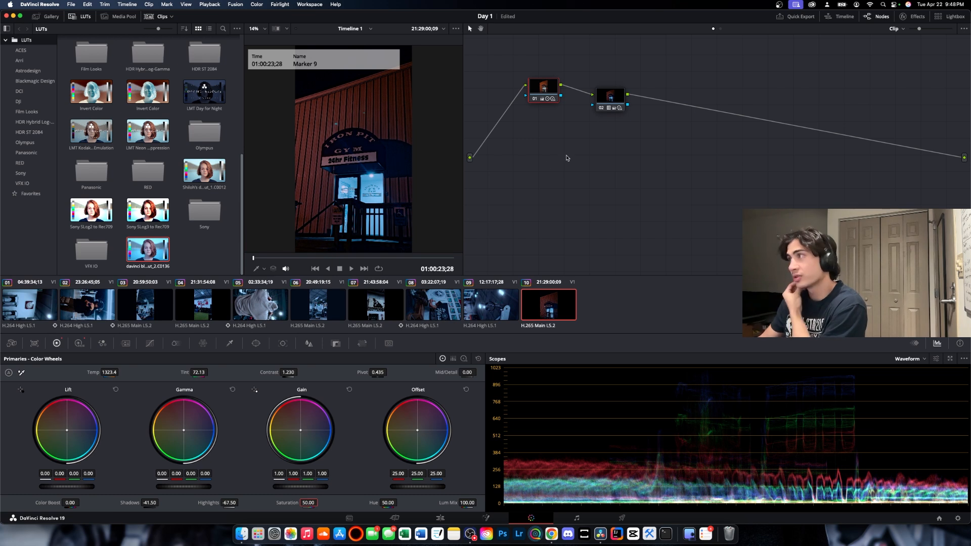
- On clip 10's node 02, set the primaries Shadows to -100.00 and shift the HDR Light wheel to X -0.04, Y 0.01
{"action": "left_click", "coordinate": [614, 94]}
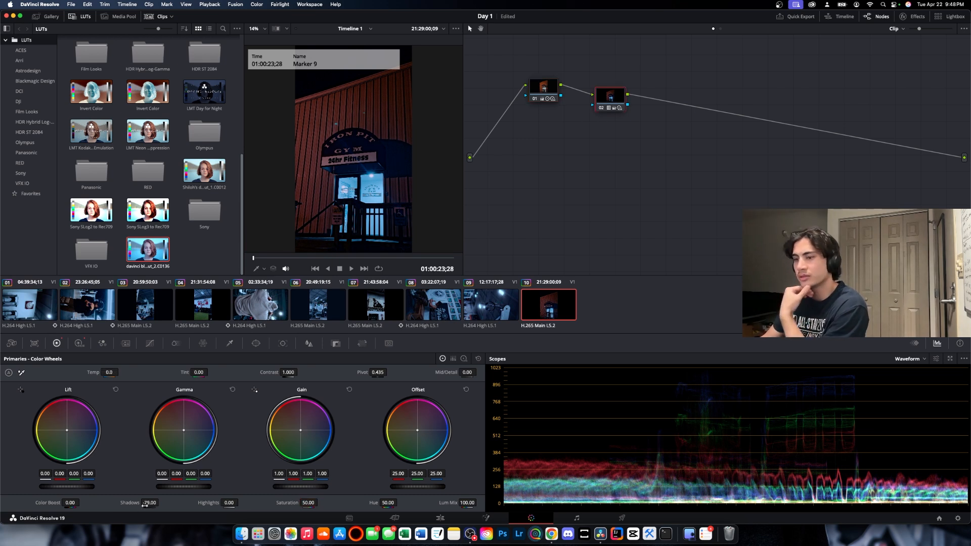
{"action": "left_click_drag", "start_coordinate": [150, 503], "coordinate": [140, 503]}
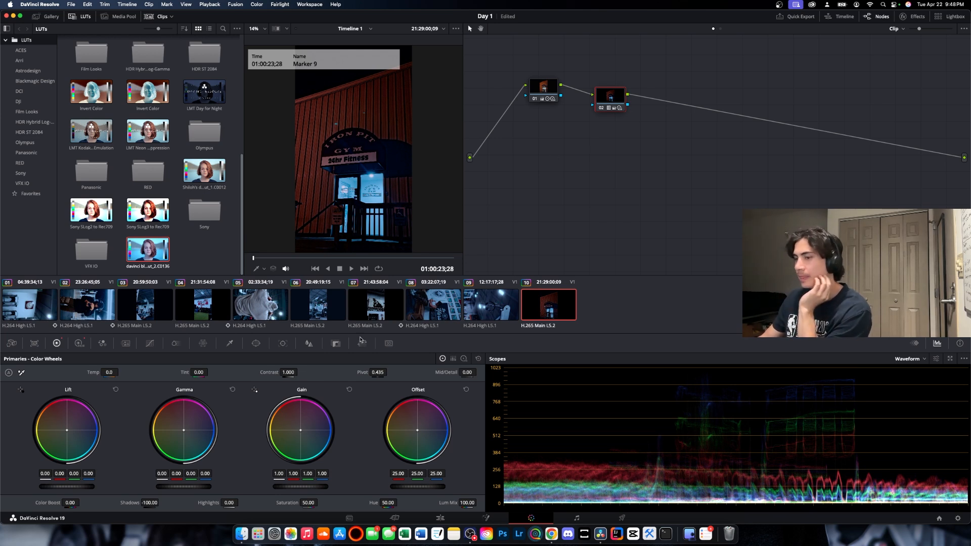
{"action": "left_click", "coordinate": [79, 343]}
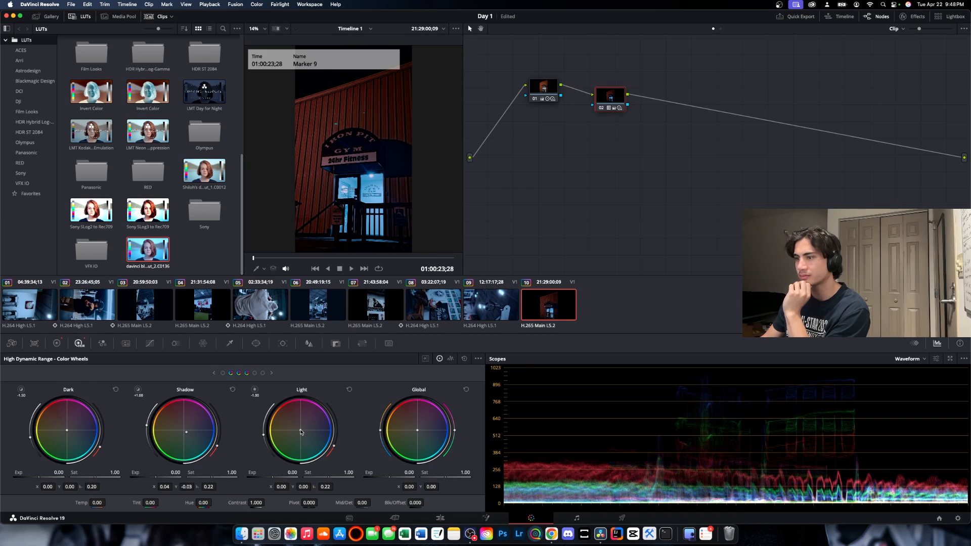
{"action": "left_click_drag", "start_coordinate": [301, 432], "coordinate": [297, 430]}
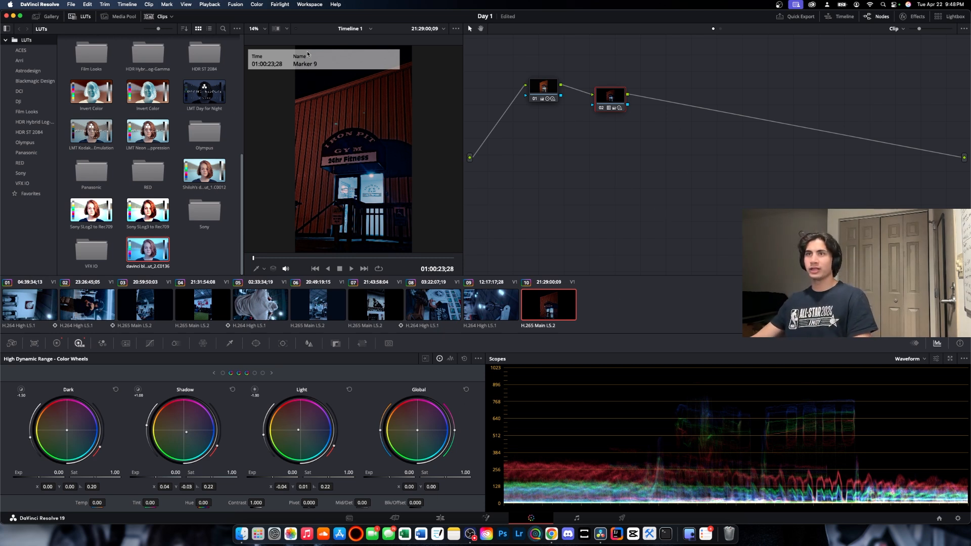
- Play the whole timeline from its start on the Cut page and scrub back through the clips to check the grades
{"action": "left_click", "coordinate": [395, 517]}
{"action": "left_click_drag", "start_coordinate": [496, 318], "coordinate": [969, 306]}
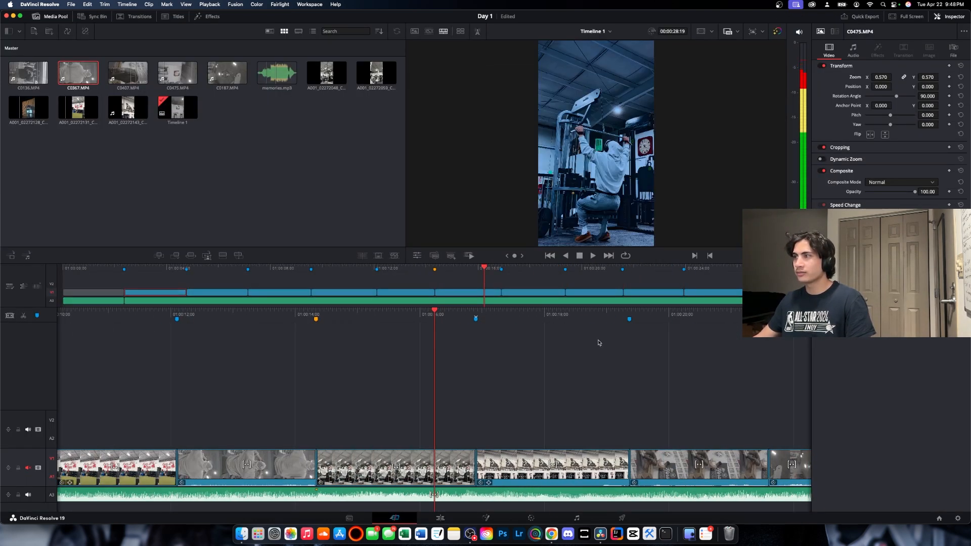
{"action": "left_click_drag", "start_coordinate": [245, 315], "coordinate": [969, 314]}
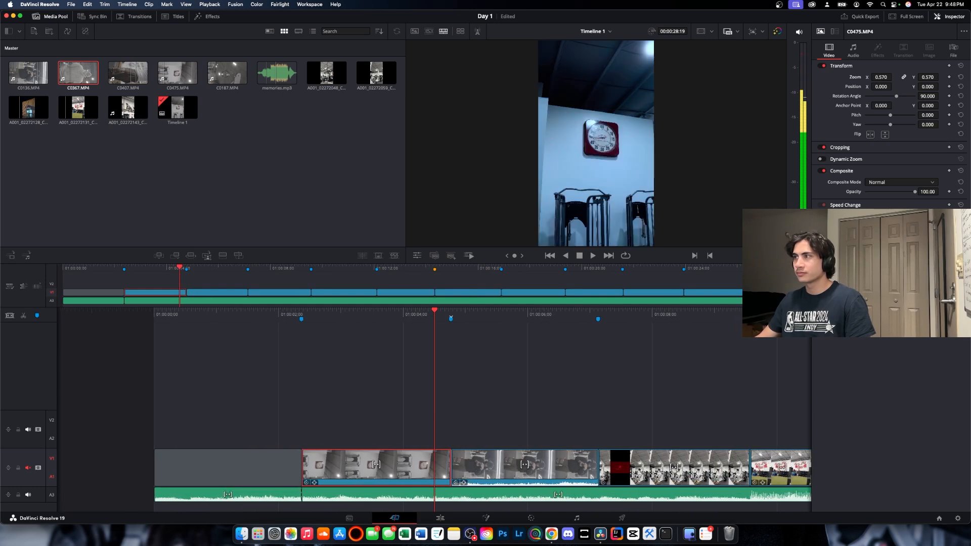
{"action": "left_click_drag", "start_coordinate": [350, 309], "coordinate": [555, 307]}
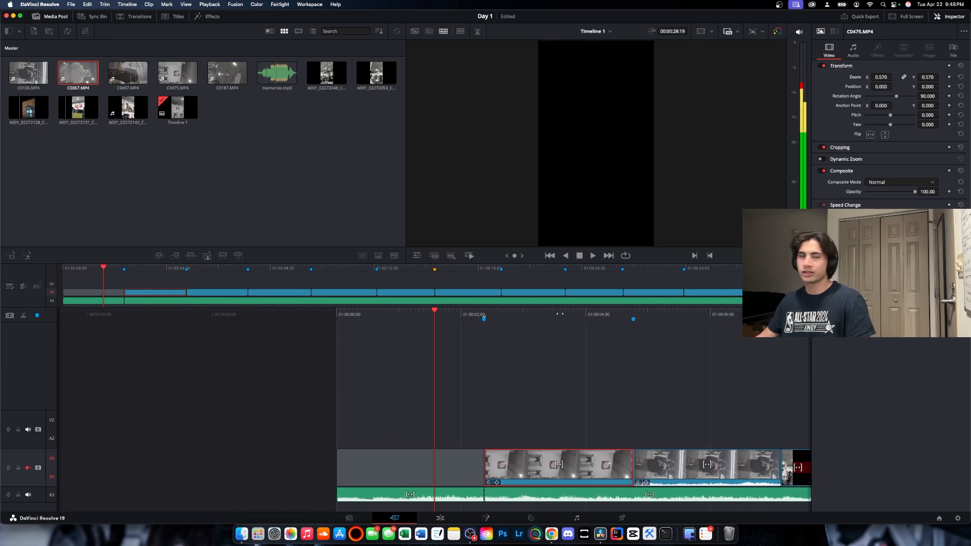
{"action": "key", "text": "space"}
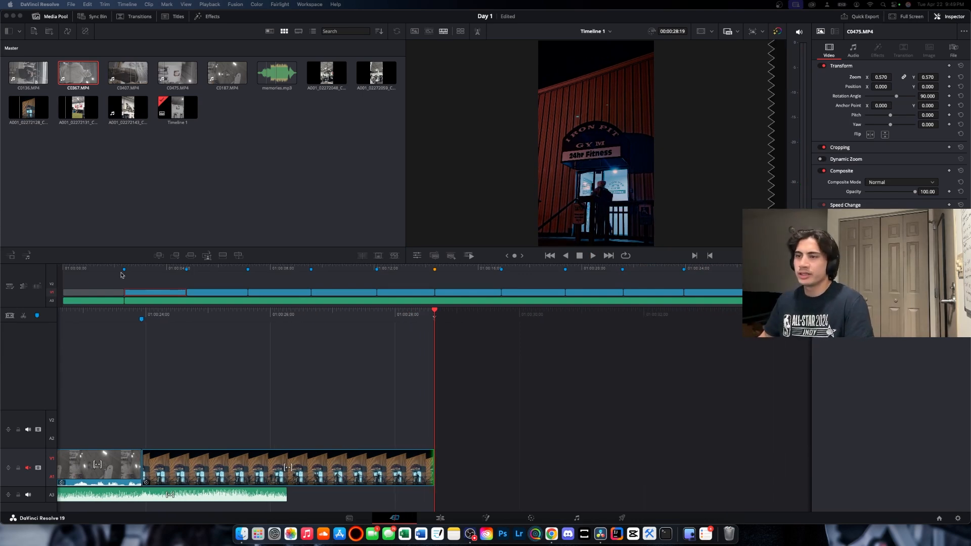
{"action": "left_click_drag", "start_coordinate": [205, 314], "coordinate": [968, 356]}
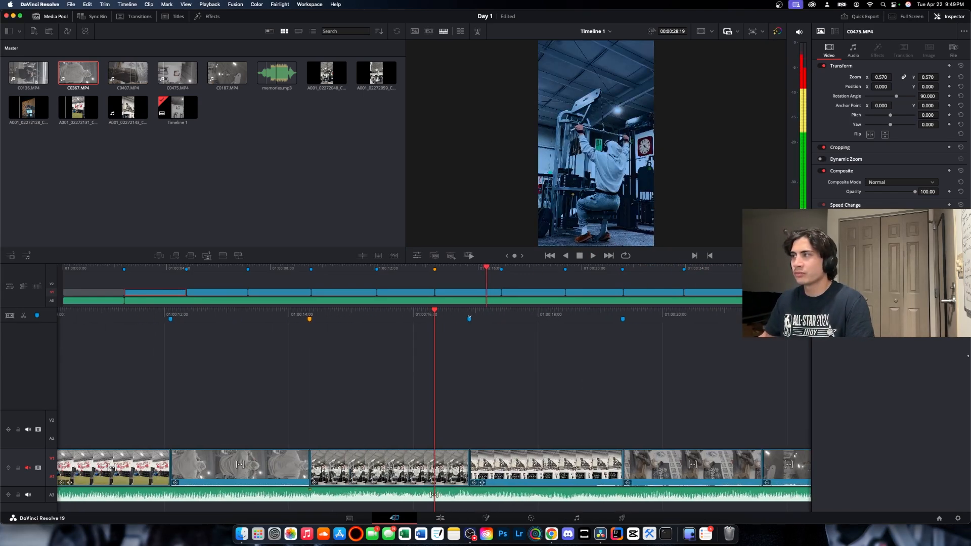
{"action": "left_click_drag", "start_coordinate": [258, 314], "coordinate": [906, 324]}
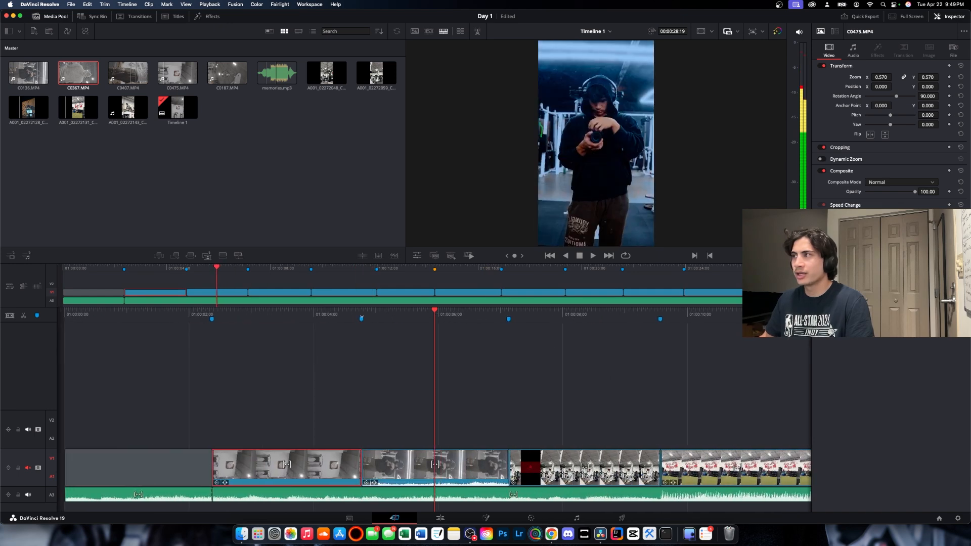
{"action": "mouse_move", "coordinate": [311, 318]}
{"action": "left_mouse_down"}
{"action": "mouse_move", "coordinate": [487, 322]}
{"action": "mouse_move", "coordinate": [300, 321]}
{"action": "left_mouse_up"}
{"action": "left_click_drag", "start_coordinate": [544, 317], "coordinate": [283, 314]}
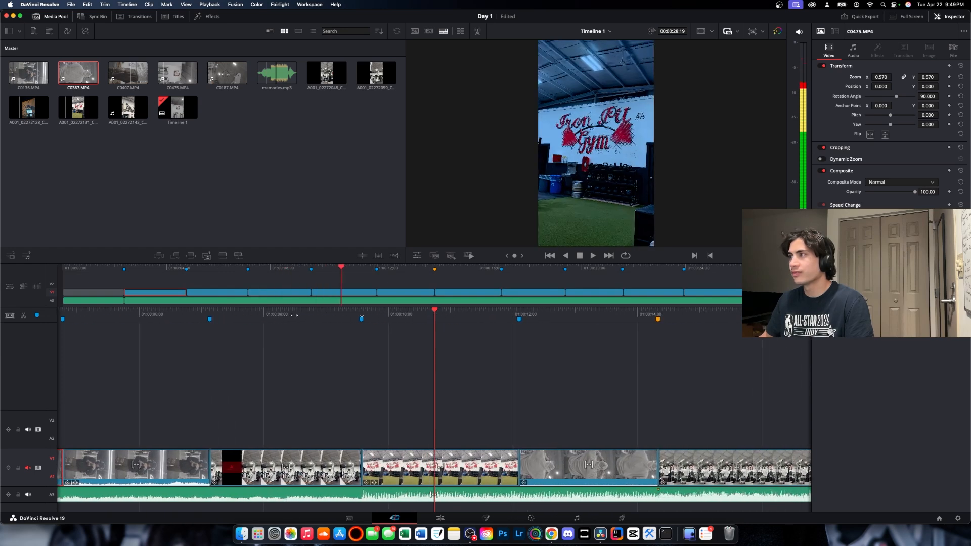
- On node 02 of the Iron Pit Gym wall clip (04), set the primaries Shadows to -100.00 and Highlights to -94.50
{"action": "left_click", "coordinate": [438, 481]}
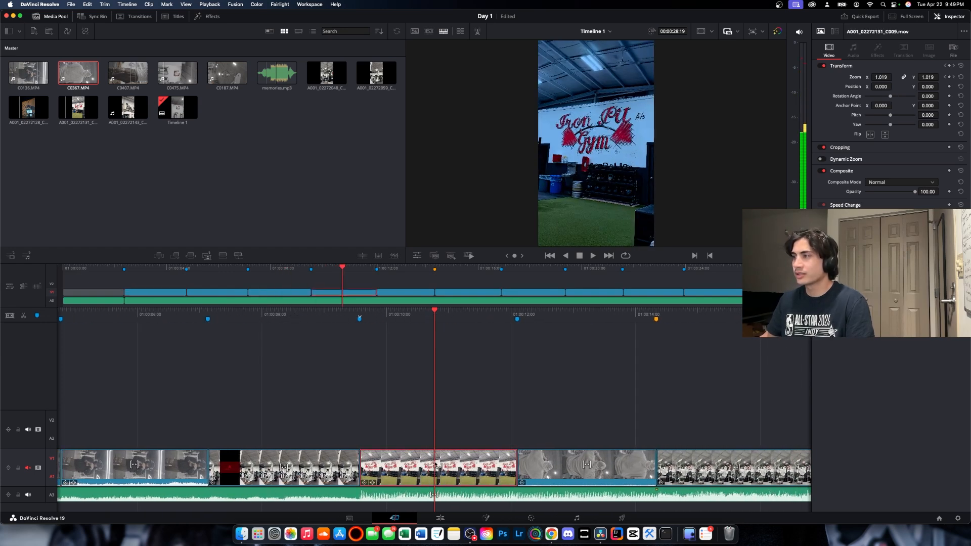
{"action": "left_click", "coordinate": [531, 518]}
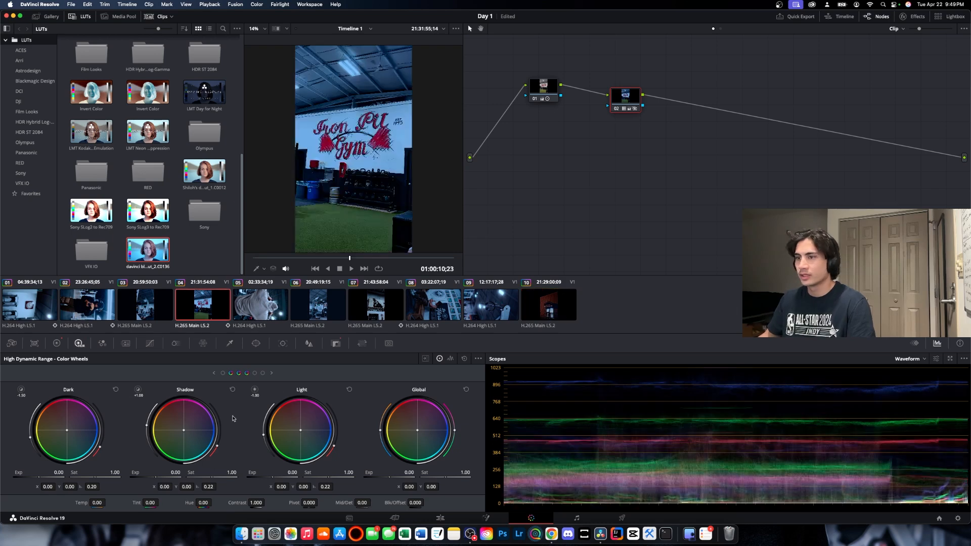
{"action": "left_click", "coordinate": [56, 344]}
{"action": "left_click_drag", "start_coordinate": [155, 504], "coordinate": [147, 504]}
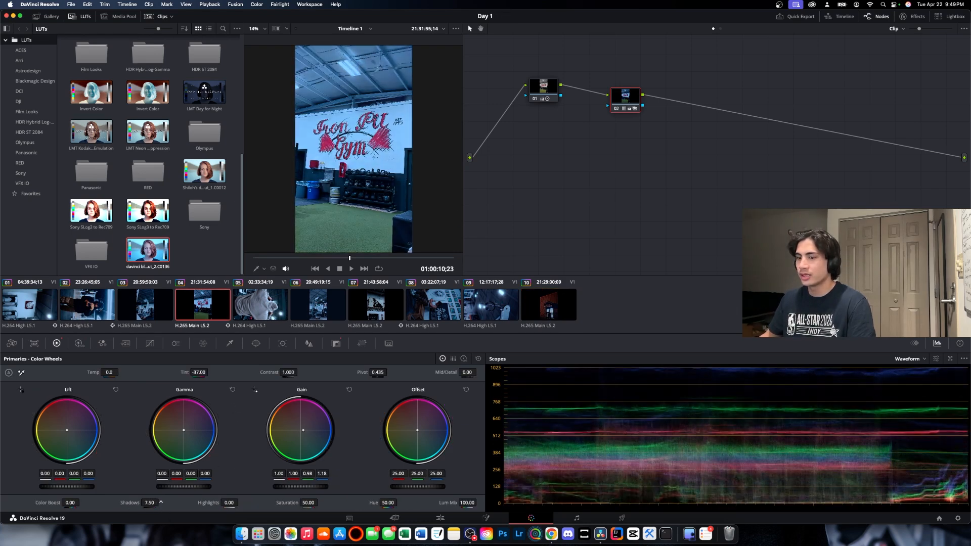
{"action": "left_click_drag", "start_coordinate": [228, 503], "coordinate": [215, 491]}
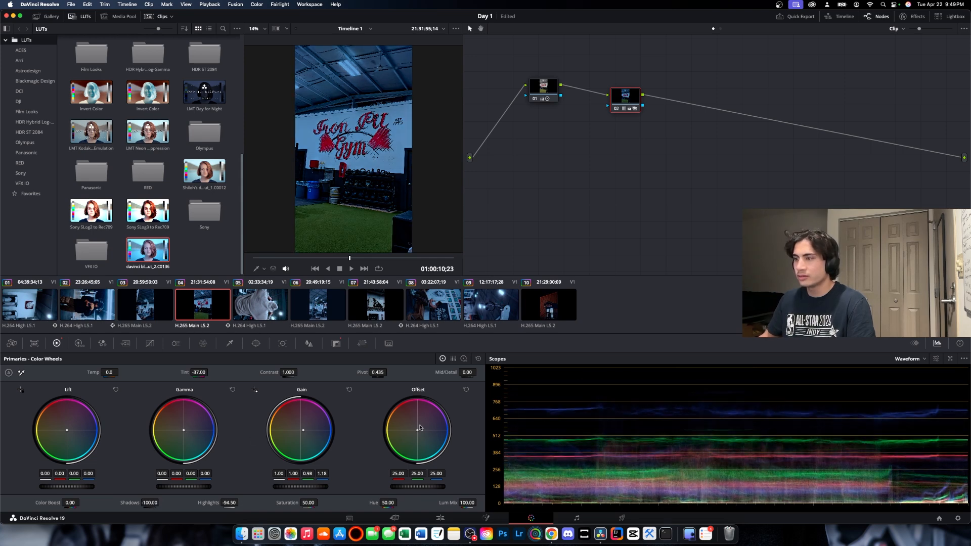
- Shift the HDR Shadow wheel of clip 04's node 02 to X 0.02, Y 0.00, and connect a new corrector node after it
{"action": "left_click", "coordinate": [79, 343]}
{"action": "left_click_drag", "start_coordinate": [184, 431], "coordinate": [185, 431]}
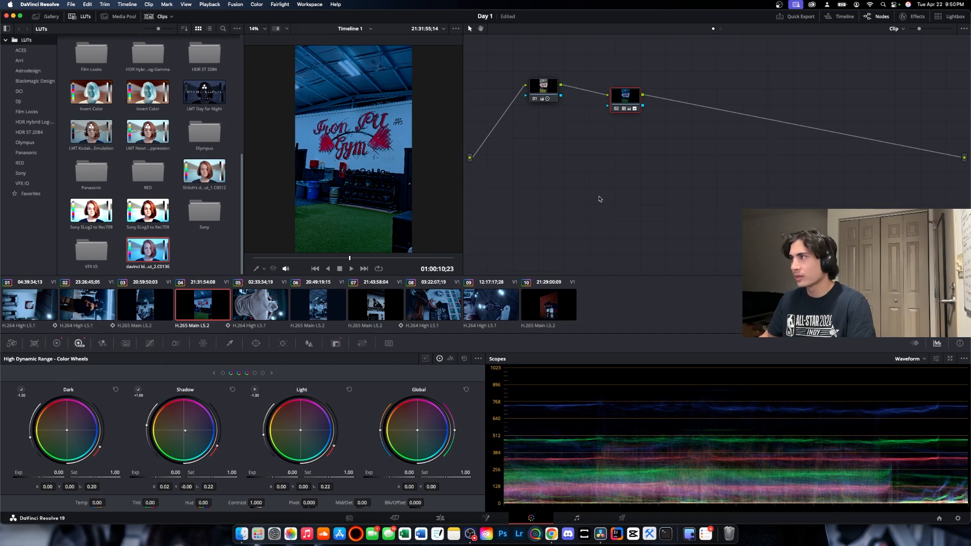
{"action": "right_click", "coordinate": [631, 180]}
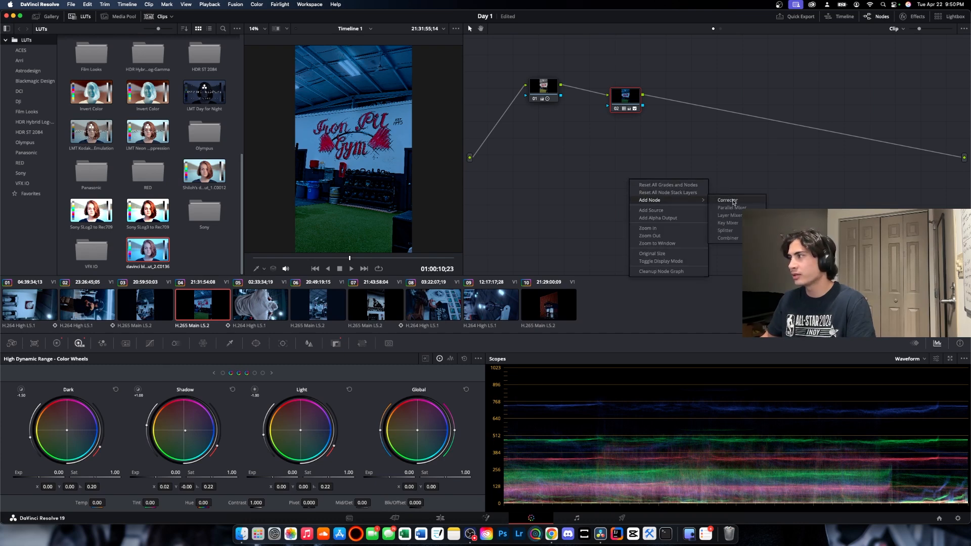
{"action": "left_click", "coordinate": [721, 201]}
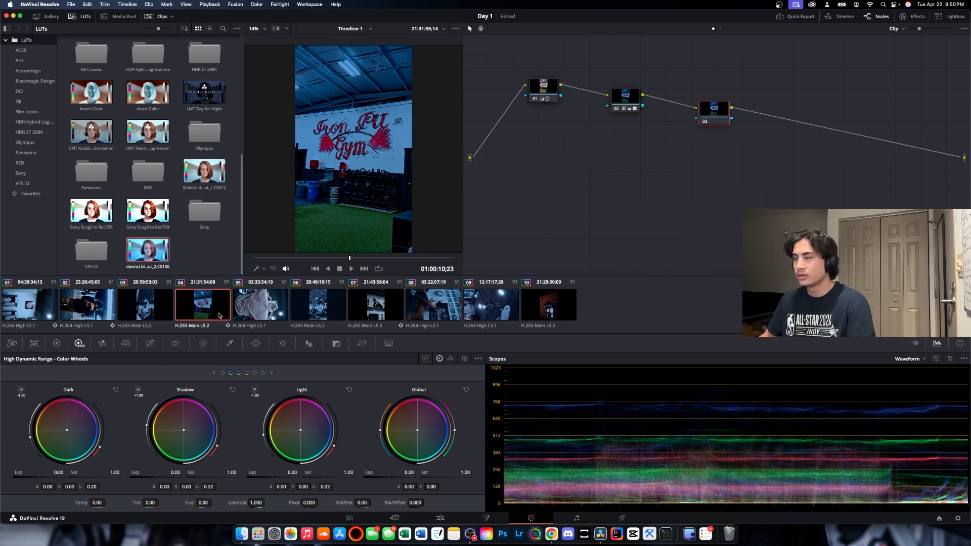
- On clip 04, move node 02's HDR Shadow wheel to X 0.00, then set node 03's primaries Shadows to -77.00 and Highlights to 97.50
{"action": "left_click", "coordinate": [626, 97]}
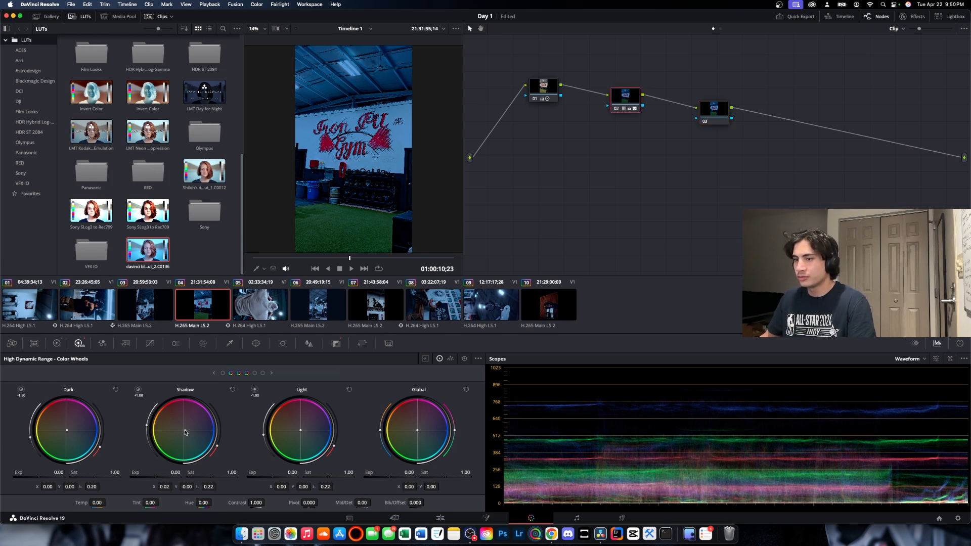
{"action": "left_click_drag", "start_coordinate": [186, 432], "coordinate": [184, 432]}
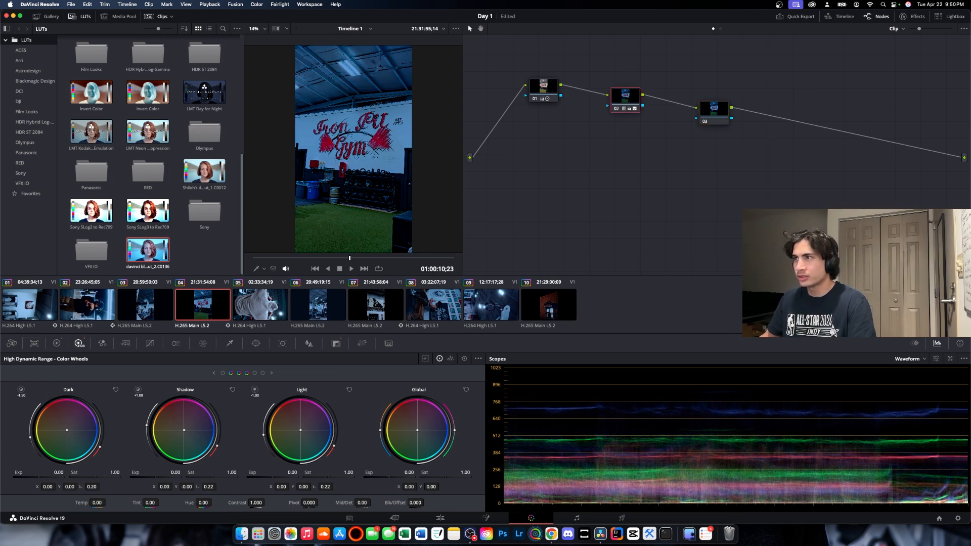
{"action": "left_click", "coordinate": [729, 111]}
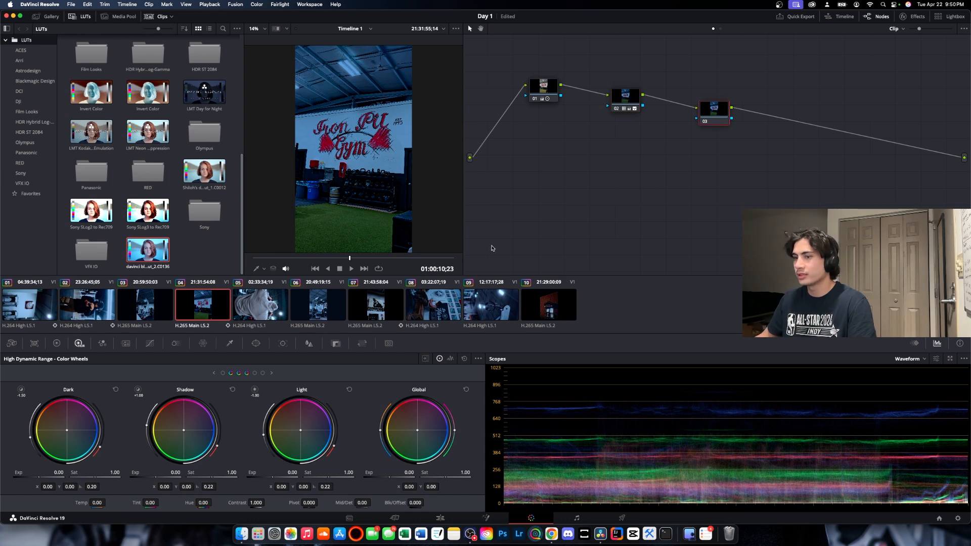
{"action": "left_click", "coordinate": [57, 343]}
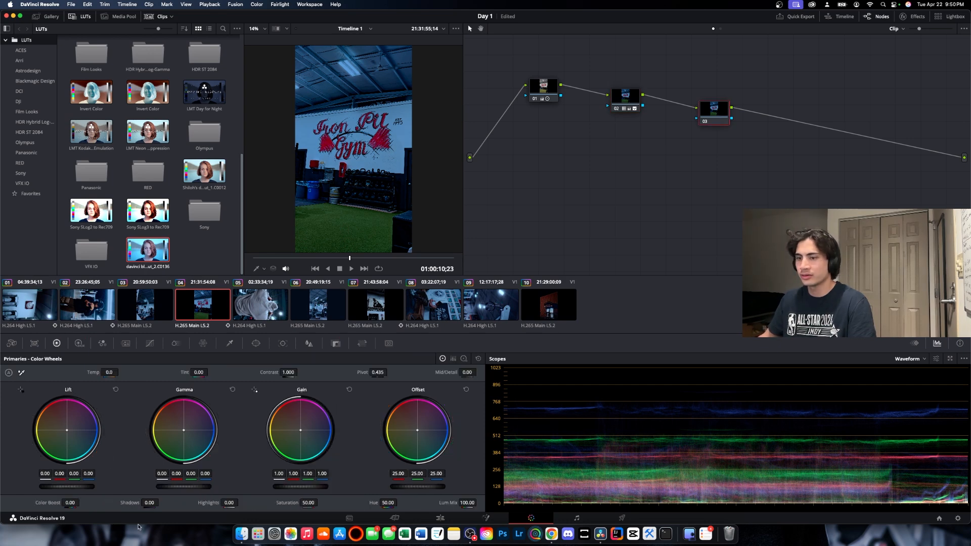
{"action": "left_click_drag", "start_coordinate": [149, 503], "coordinate": [114, 503]}
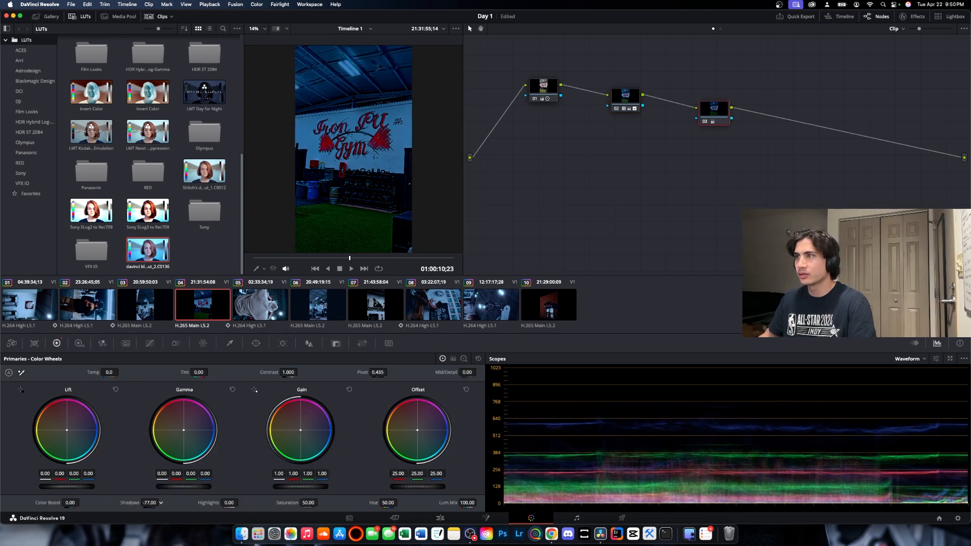
{"action": "mouse_move", "coordinate": [227, 508]}
{"action": "left_mouse_down"}
{"action": "mouse_move", "coordinate": [241, 503]}
{"action": "mouse_move", "coordinate": [228, 503]}
{"action": "left_mouse_up"}
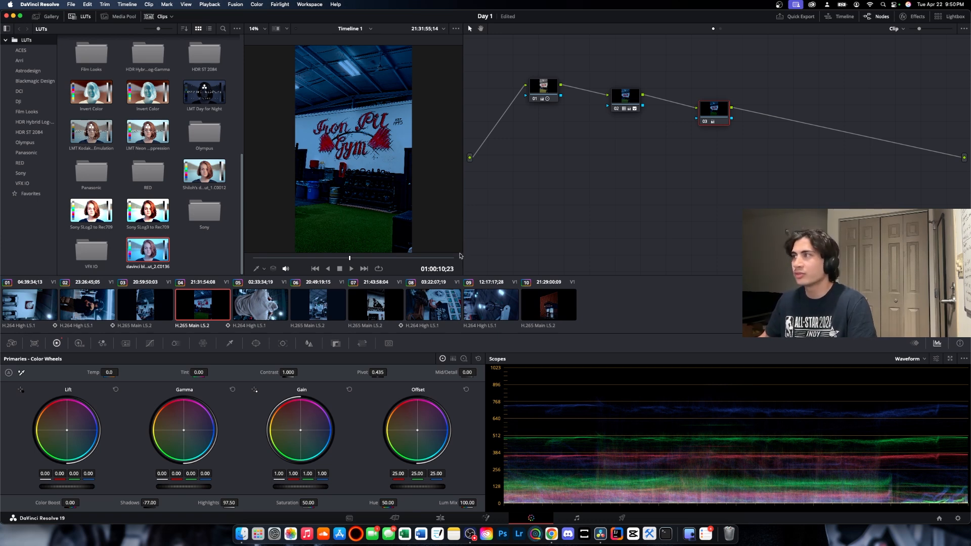
- On node 02 of the grey hoodie clip (05), shift the HDR Shadow wheel to X 0.04, Y 0.00 and the Light wheel to X 0.01, Y 0.00
{"action": "left_click", "coordinate": [262, 308]}
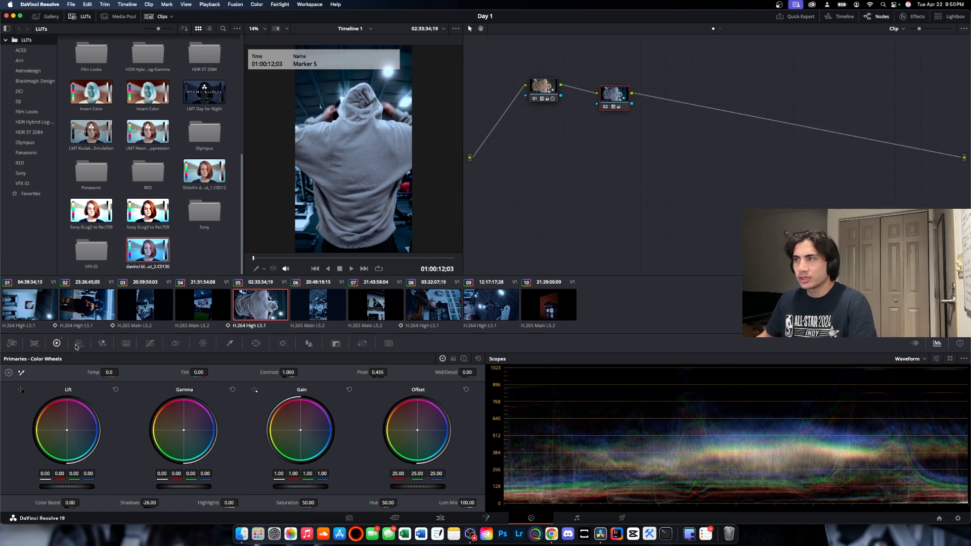
{"action": "left_click", "coordinate": [79, 343]}
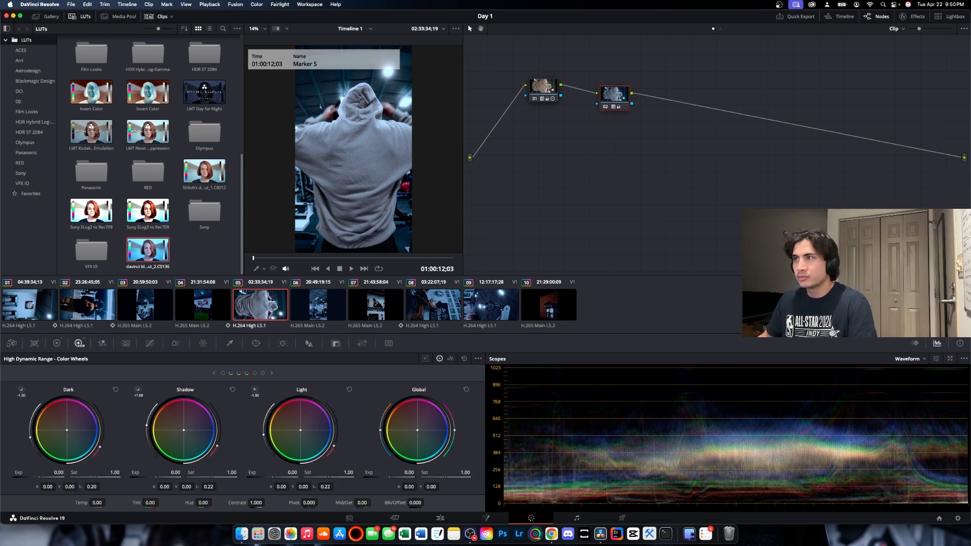
{"action": "left_click_drag", "start_coordinate": [184, 431], "coordinate": [187, 430]}
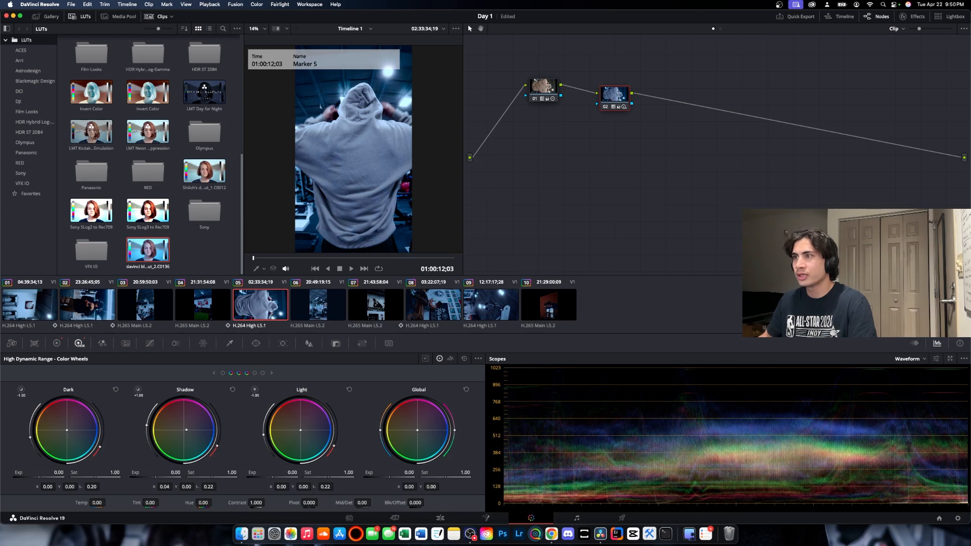
{"action": "left_click_drag", "start_coordinate": [301, 431], "coordinate": [302, 431]}
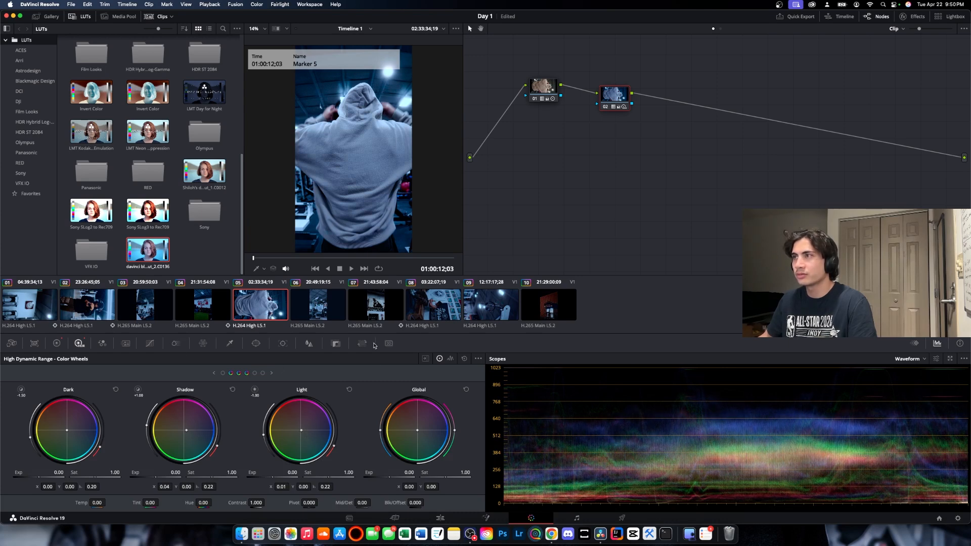
- On the pulldown machine clip (06), add a new corrector node and connect it after node 02
{"action": "left_click", "coordinate": [317, 307]}
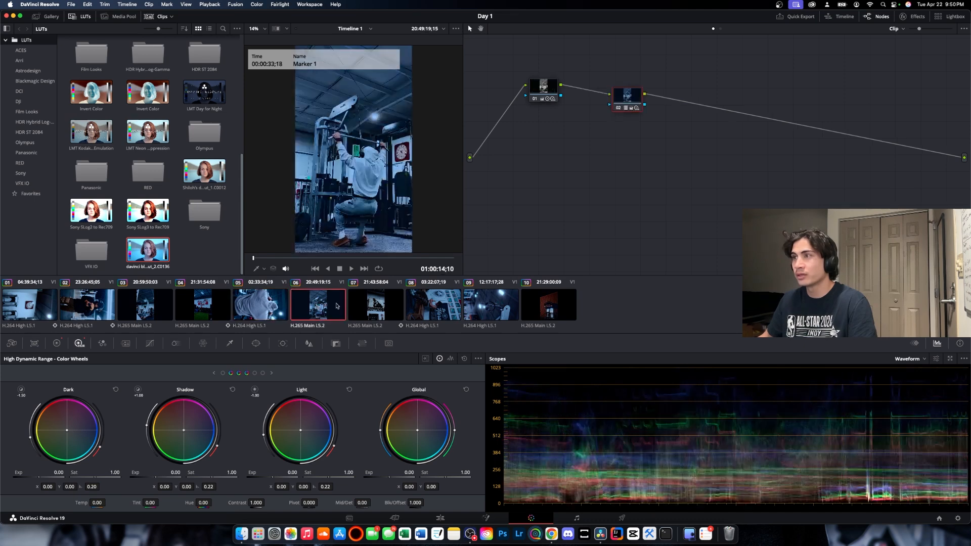
{"action": "right_click", "coordinate": [710, 148]}
{"action": "mouse_move", "coordinate": [719, 169]}
{"action": "left_click", "coordinate": [807, 167]}
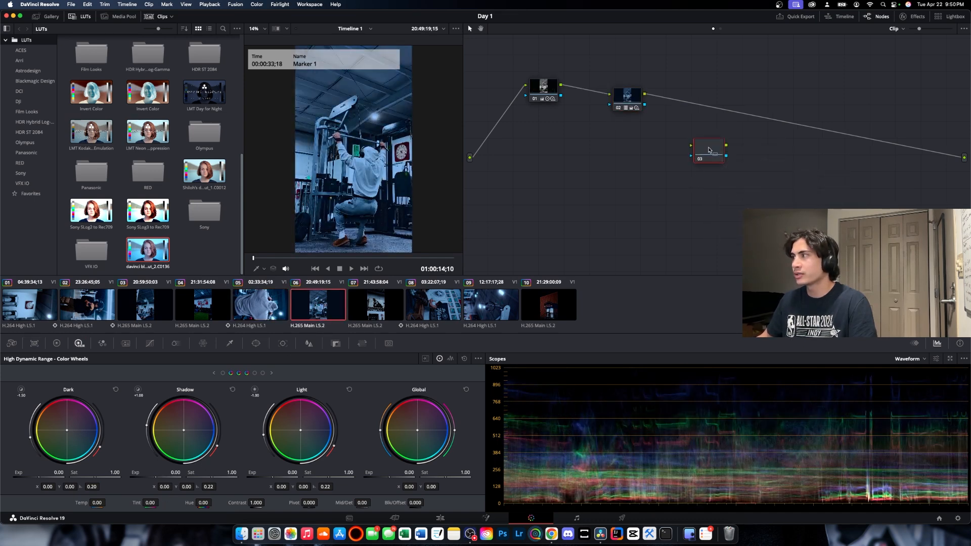
{"action": "left_click_drag", "start_coordinate": [705, 151], "coordinate": [705, 107]}
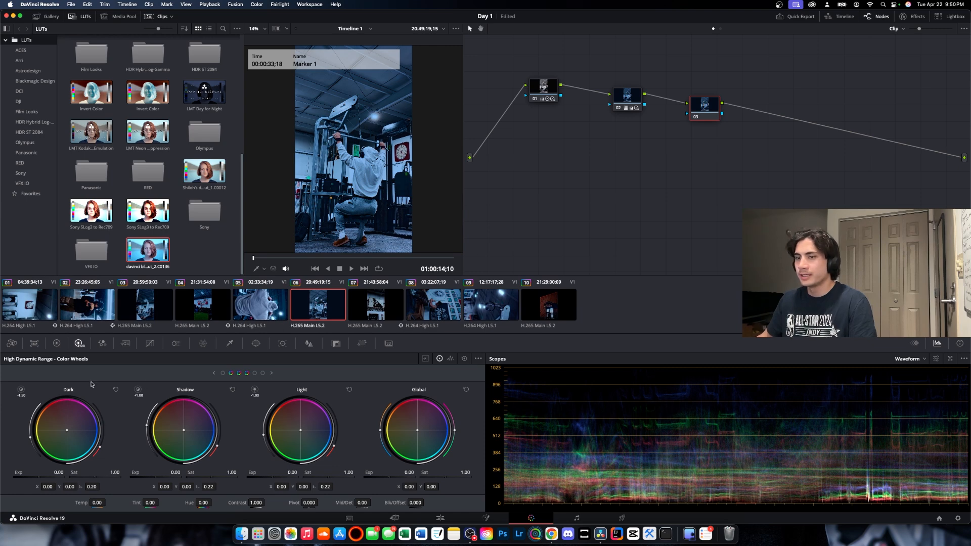
- On clip 06's node 03, set the primaries Shadows to -46.50 and shift the HDR Shadow wheel to X 0.01
{"action": "left_click", "coordinate": [56, 344]}
{"action": "left_click_drag", "start_coordinate": [150, 503], "coordinate": [101, 503]}
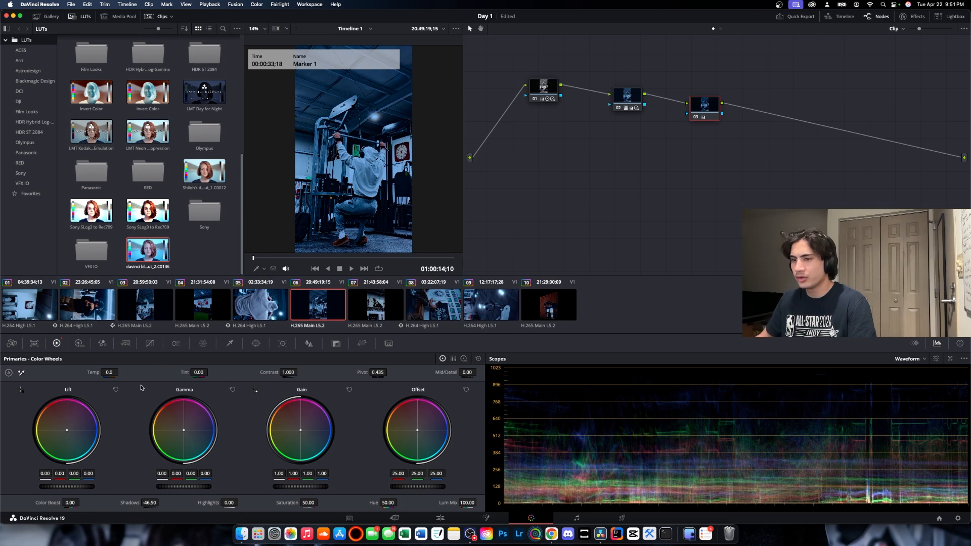
{"action": "left_click", "coordinate": [79, 344]}
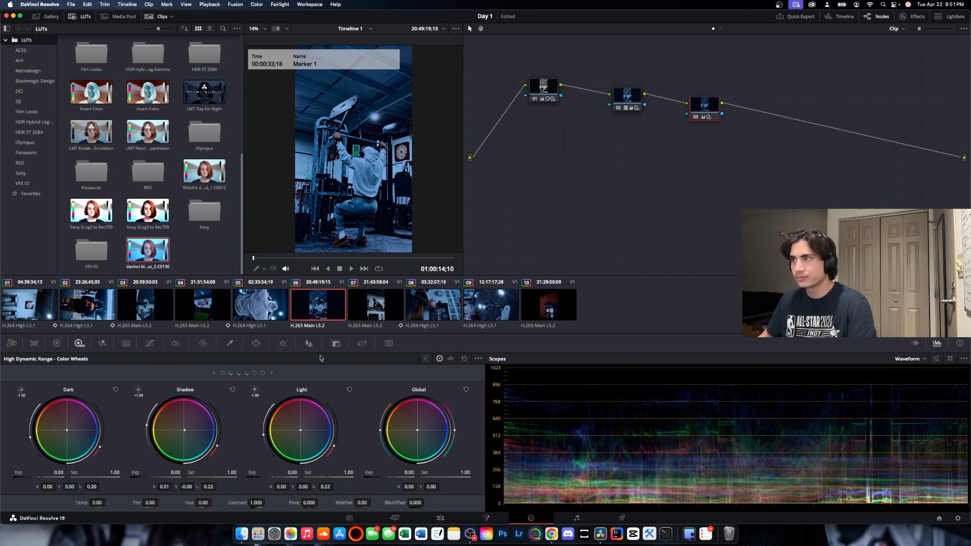
- On node 02 of the wall poster clip (07), shift the HDR Shadow wheel to X 0.06 and the Light wheel to X 0.04, Y 0.00
{"action": "left_click", "coordinate": [384, 285]}
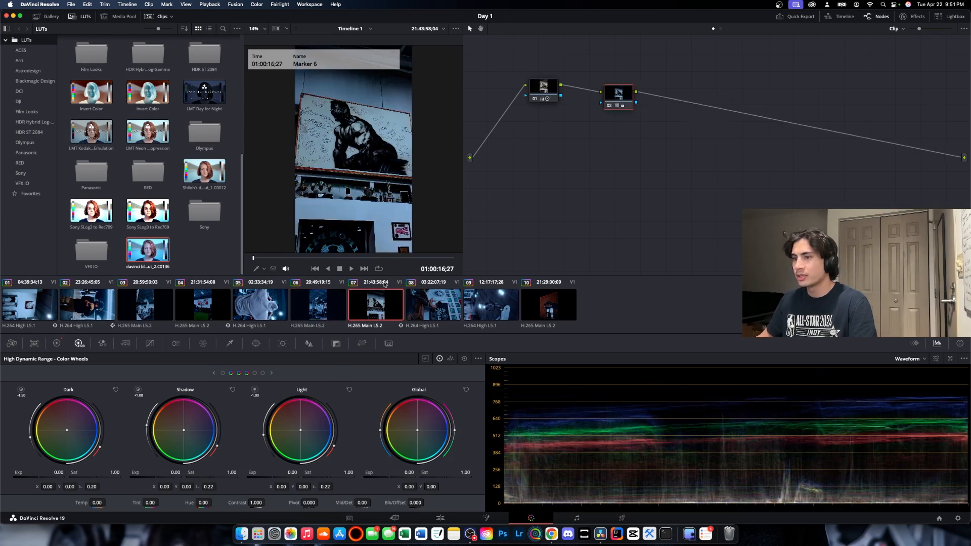
{"action": "left_click_drag", "start_coordinate": [183, 430], "coordinate": [188, 430]}
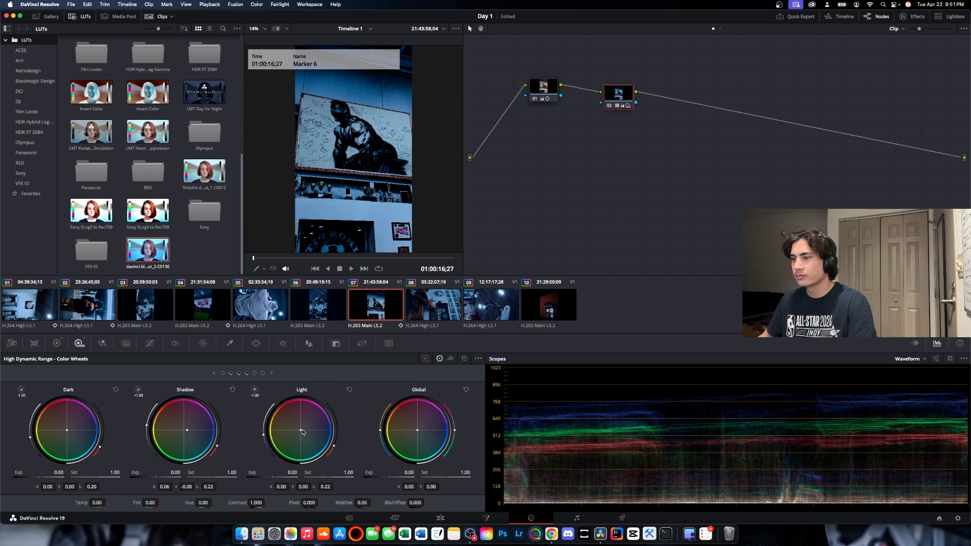
{"action": "left_click_drag", "start_coordinate": [302, 434], "coordinate": [304, 433]}
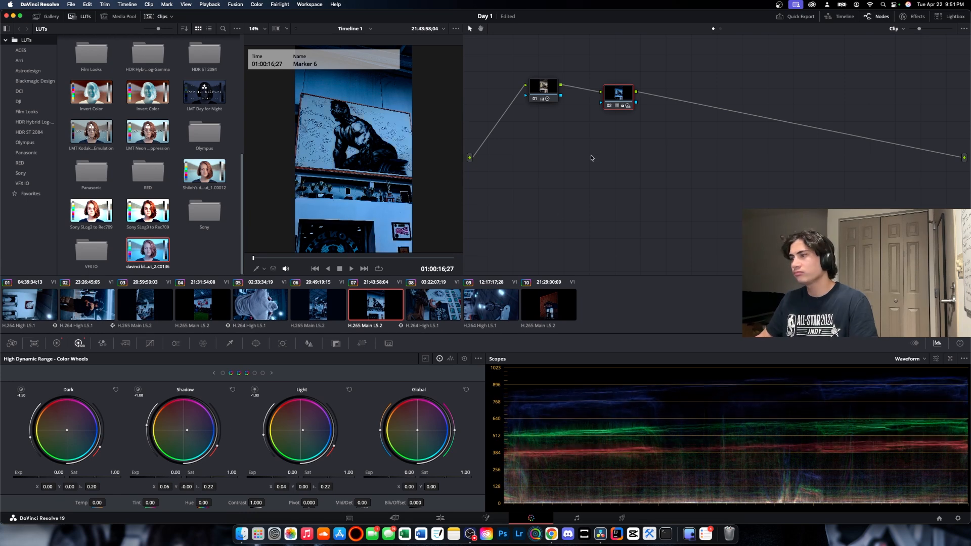
- On node 02 of the bench clip (08), shift the HDR Light wheel to X 0.04, Y 0.00 and the Shadow wheel to X 0.03, Y 0.00
{"action": "key", "text": "shift+Down"}
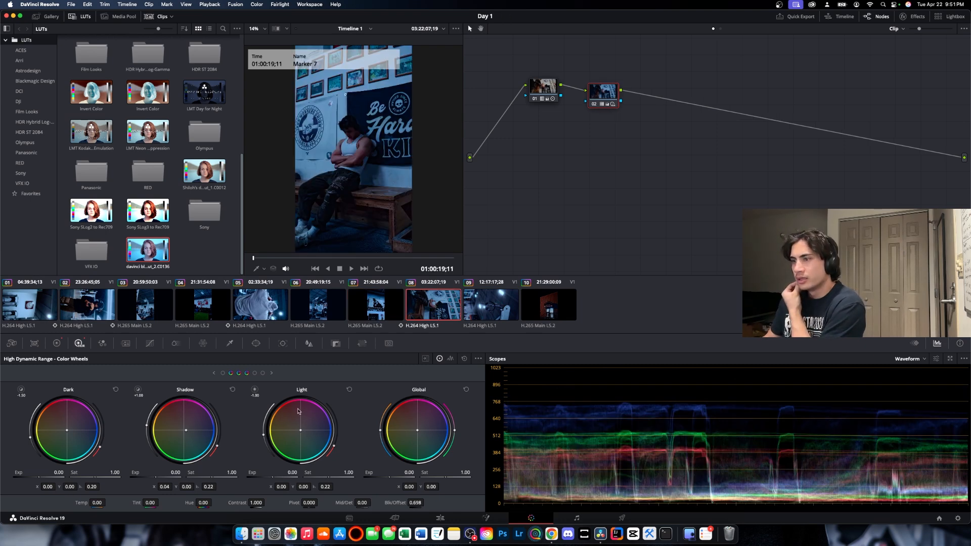
{"action": "left_click_drag", "start_coordinate": [301, 433], "coordinate": [304, 431]}
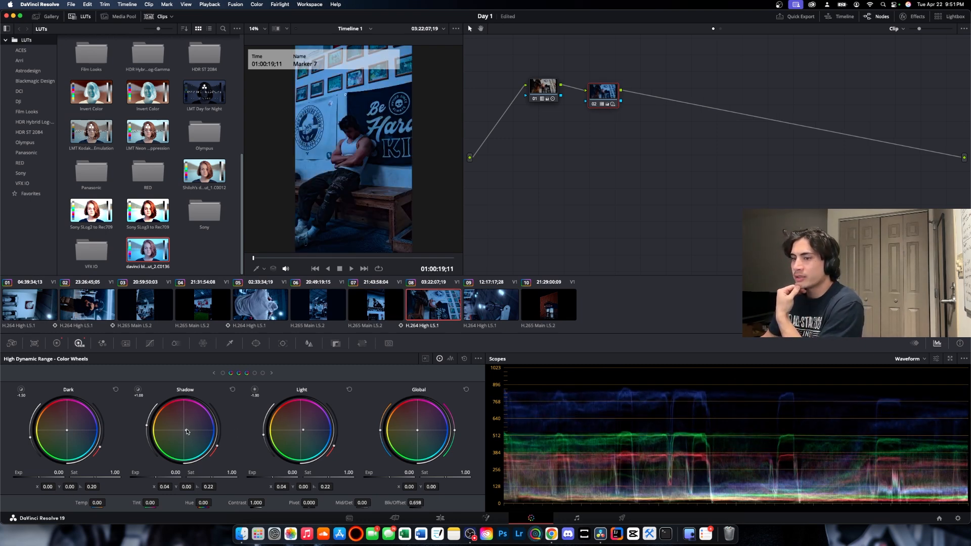
{"action": "left_click_drag", "start_coordinate": [186, 430], "coordinate": [185, 430]}
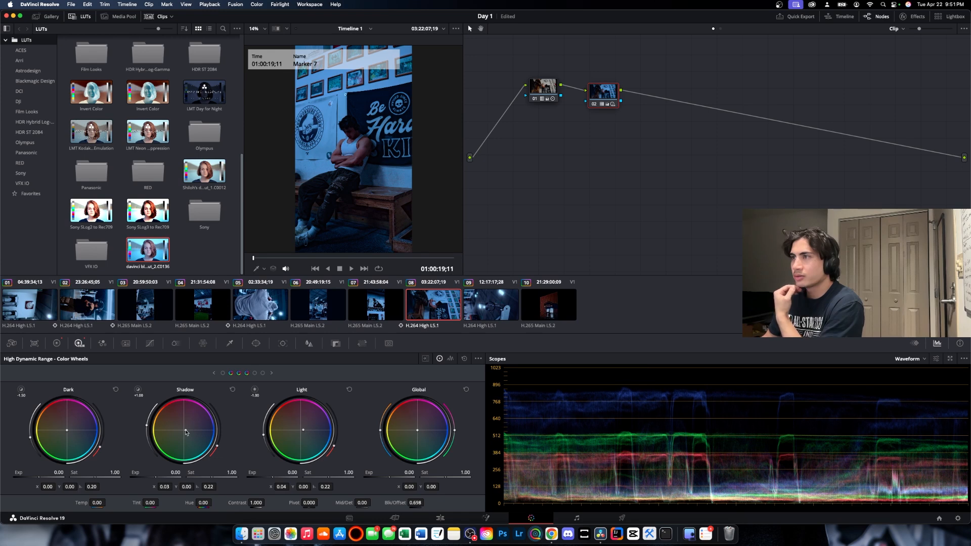
- Try a slight shift of the HDR Light wheel on node 02 of the hanging headphones clip (09)
{"action": "left_click", "coordinate": [499, 311]}
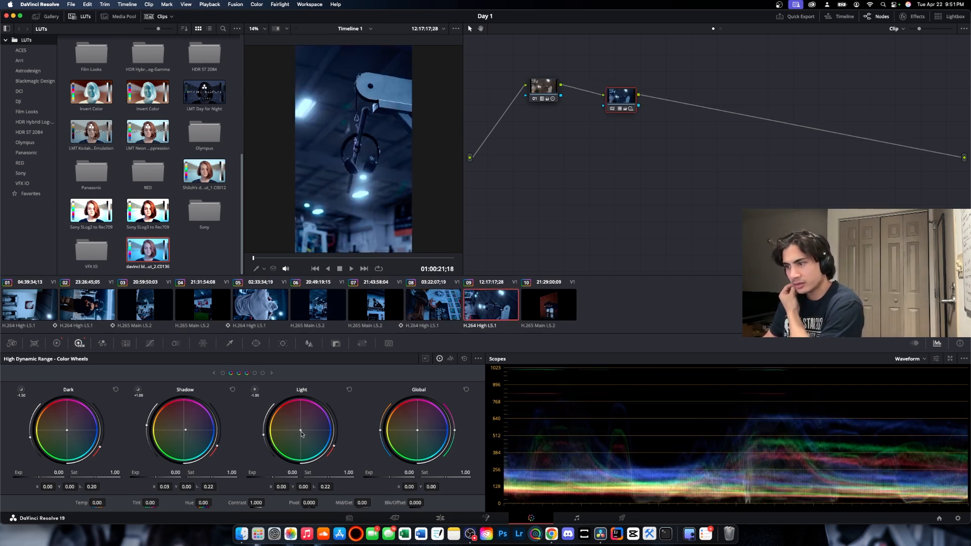
{"action": "left_click_drag", "start_coordinate": [301, 431], "coordinate": [301, 432]}
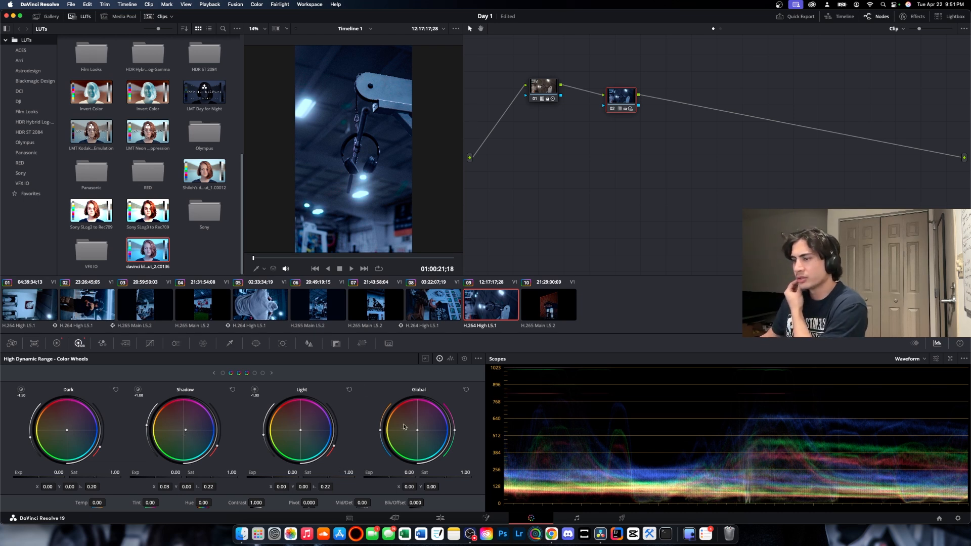
- Play the closing gym exterior clip (10) on the Cut page and stop the playhead at the end of the music
{"action": "left_click", "coordinate": [558, 311]}
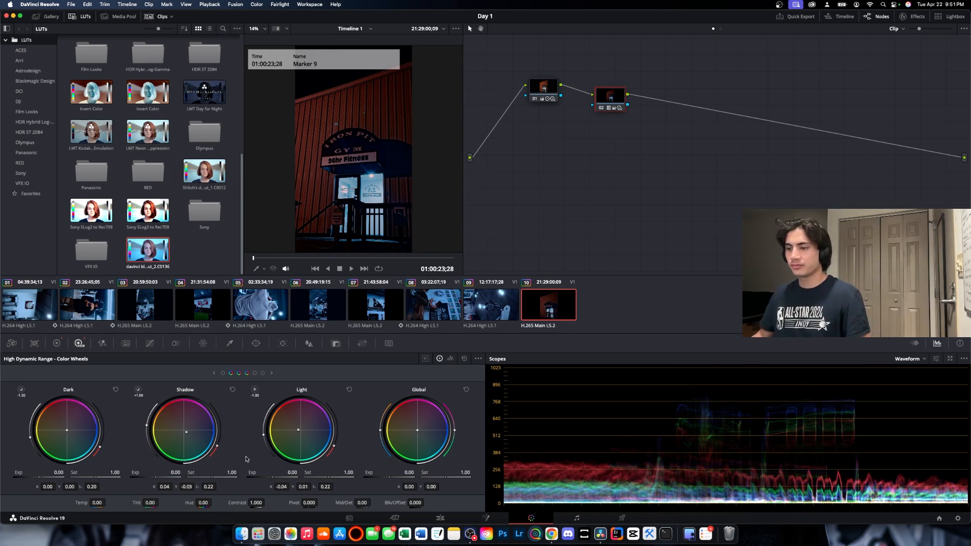
{"action": "left_click", "coordinate": [392, 519]}
{"action": "left_click", "coordinate": [349, 519]}
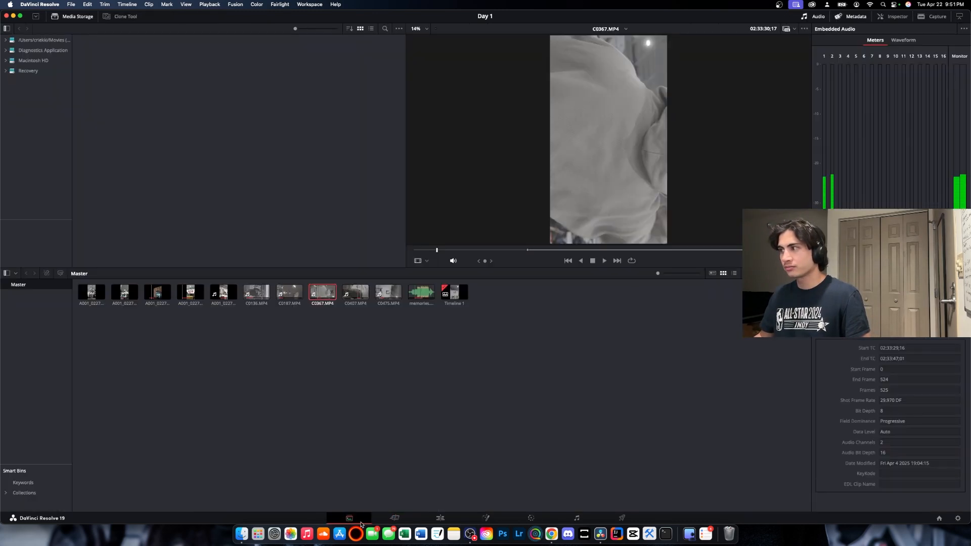
{"action": "left_click", "coordinate": [389, 521]}
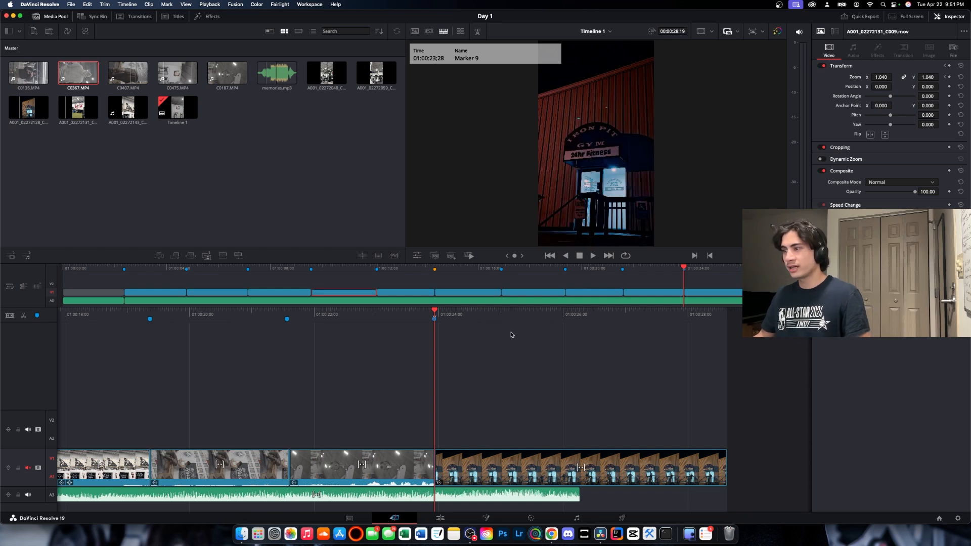
{"action": "key", "text": "space"}
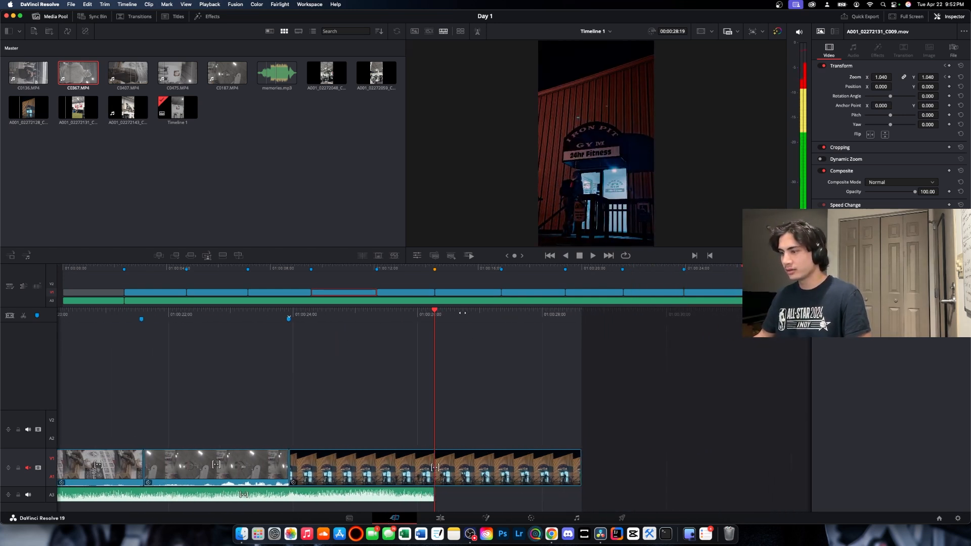
- Split the closing exterior clip at the music's end and move the leftover part into the empty gap at the timeline's start
{"action": "left_click", "coordinate": [470, 463]}
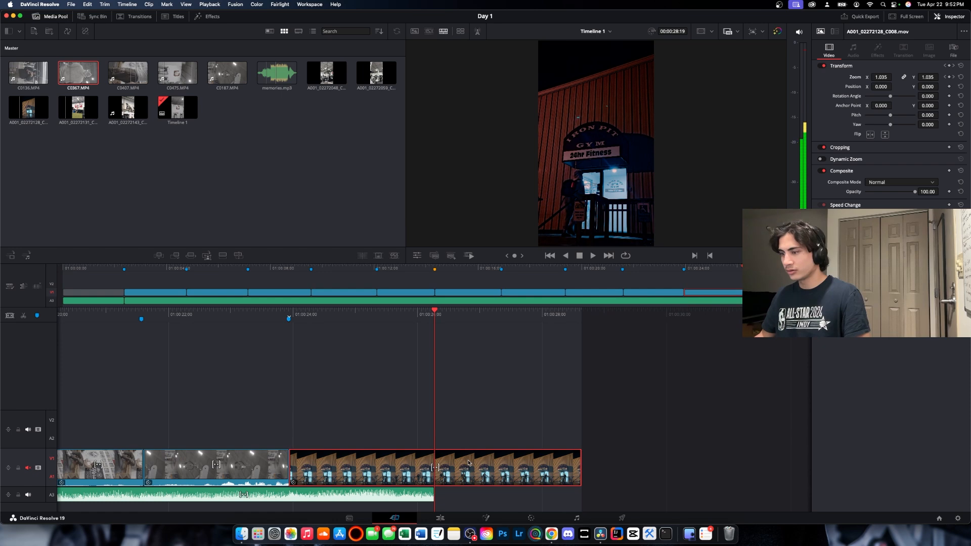
{"action": "left_click", "coordinate": [22, 315]}
{"action": "left_click_drag", "start_coordinate": [541, 478], "coordinate": [340, 459]}
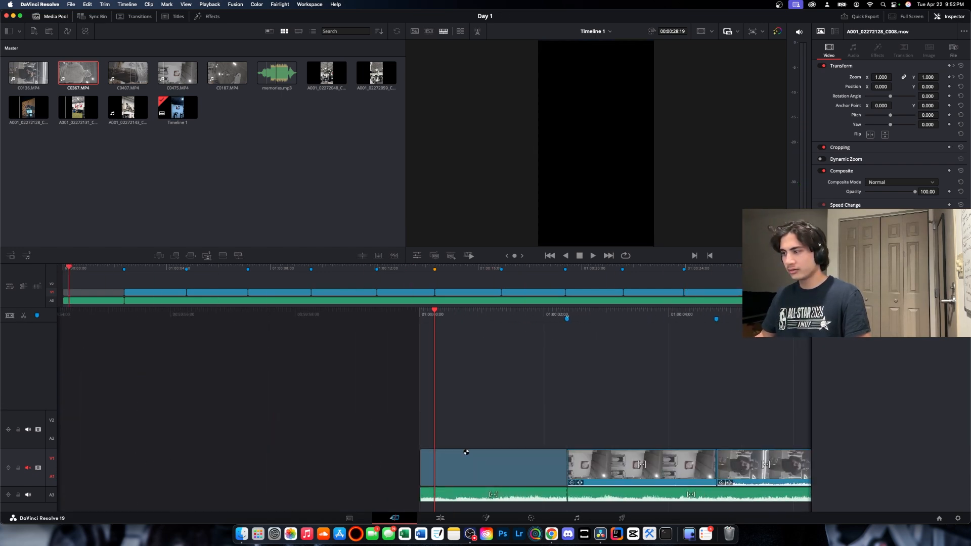
{"action": "left_click_drag", "start_coordinate": [450, 459], "coordinate": [450, 460]}
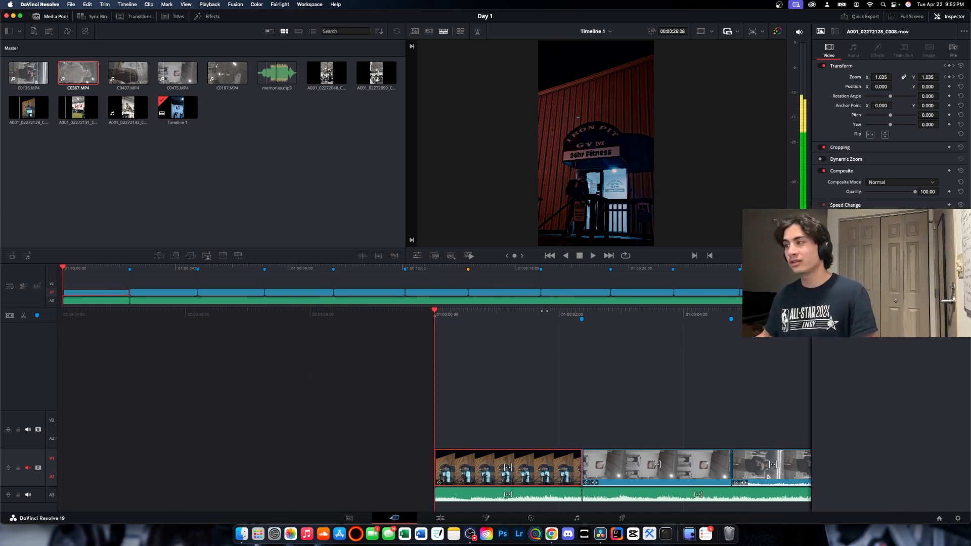
- Turn on loop playback and play the whole timeline to check how the ending runs back into the opening
{"action": "left_click", "coordinate": [626, 256]}
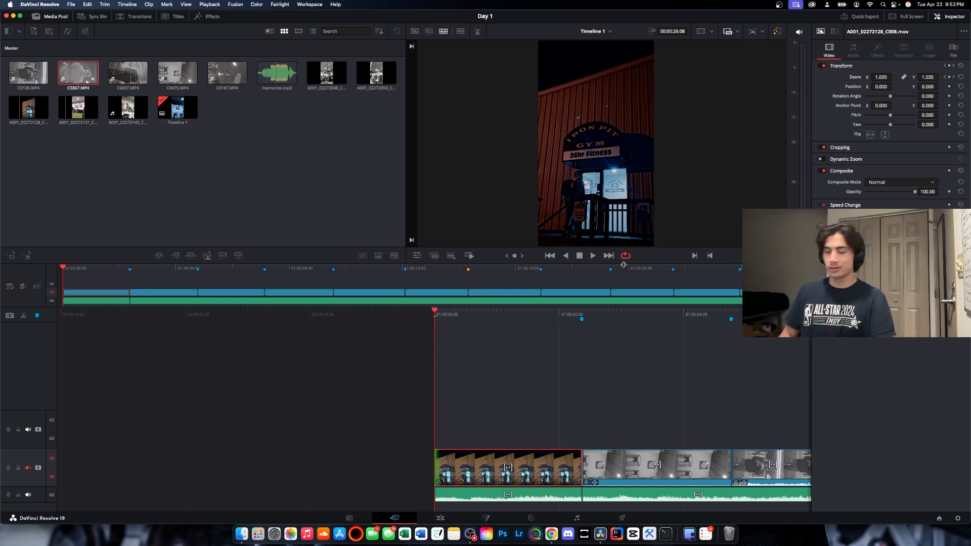
{"action": "key", "text": "space"}
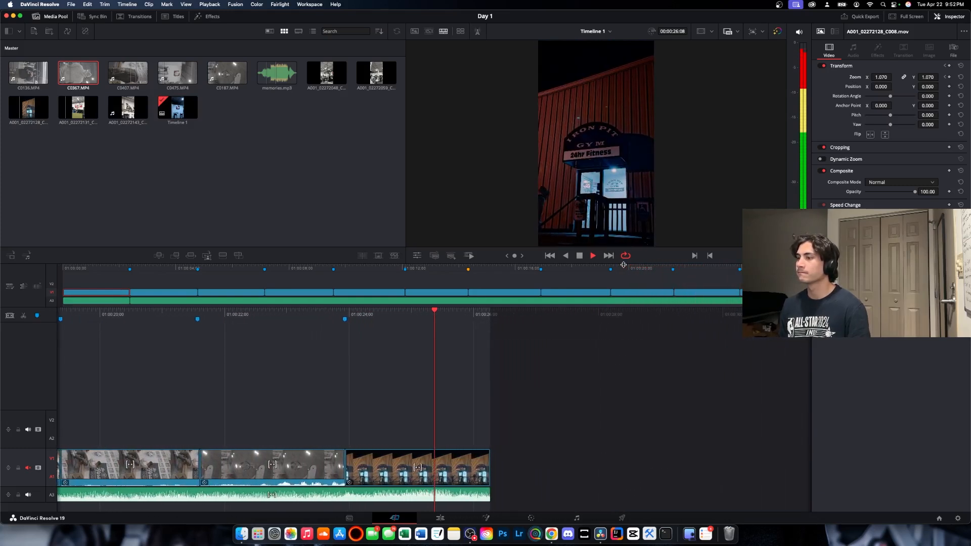
{"action": "key", "text": "space"}
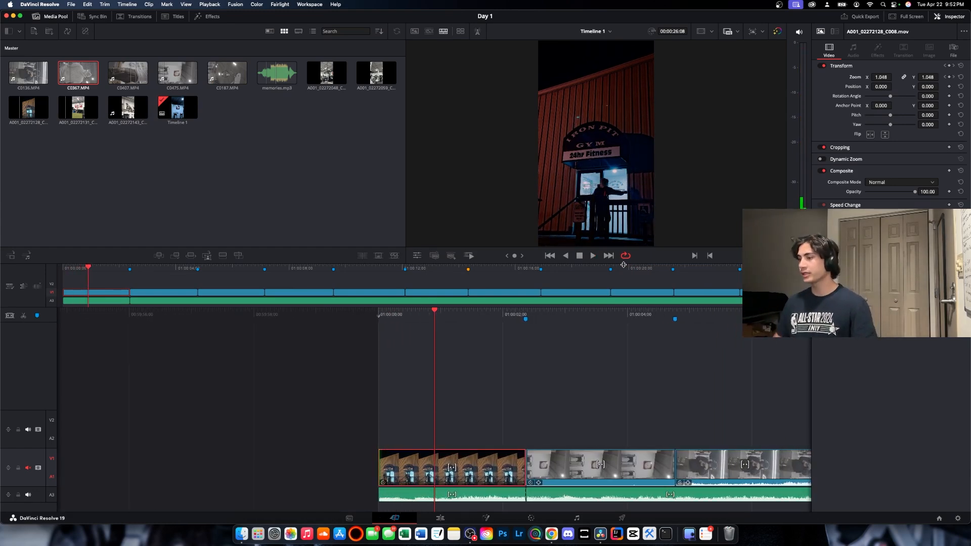
- Fade out memories.mp3 with Volume keyframes: 0.0 about a second before the timeline's end and -35.5 at the very end
{"action": "left_click_drag", "start_coordinate": [643, 314], "coordinate": [34, 335]}
{"action": "left_click_drag", "start_coordinate": [733, 311], "coordinate": [3, 364]}
{"action": "left_click", "coordinate": [470, 501]}
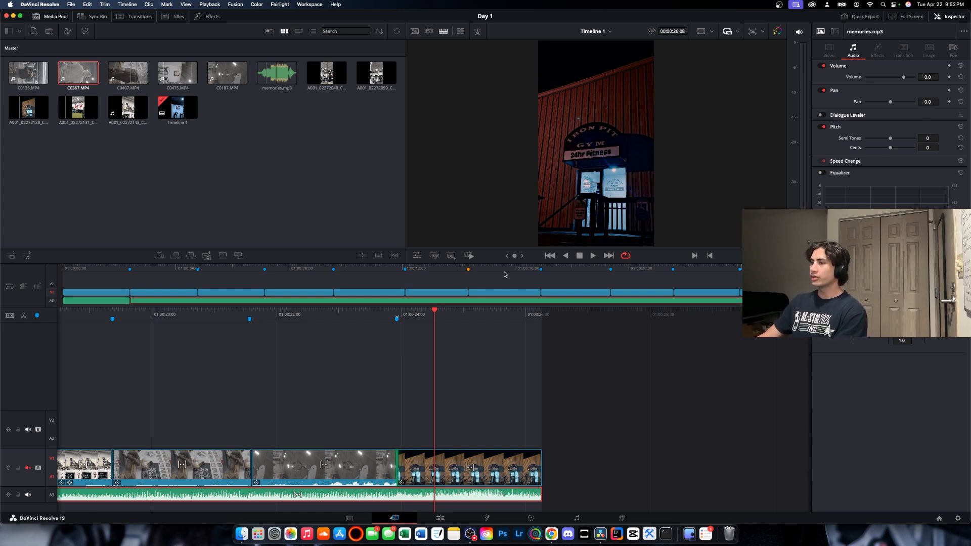
{"action": "key", "text": "space"}
{"action": "key", "text": "space"}
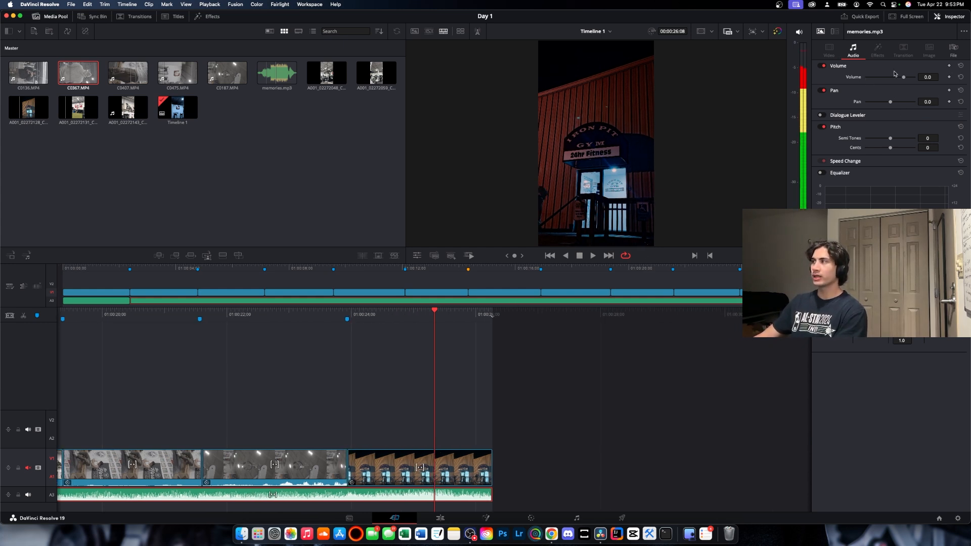
{"action": "left_click", "coordinate": [949, 76]}
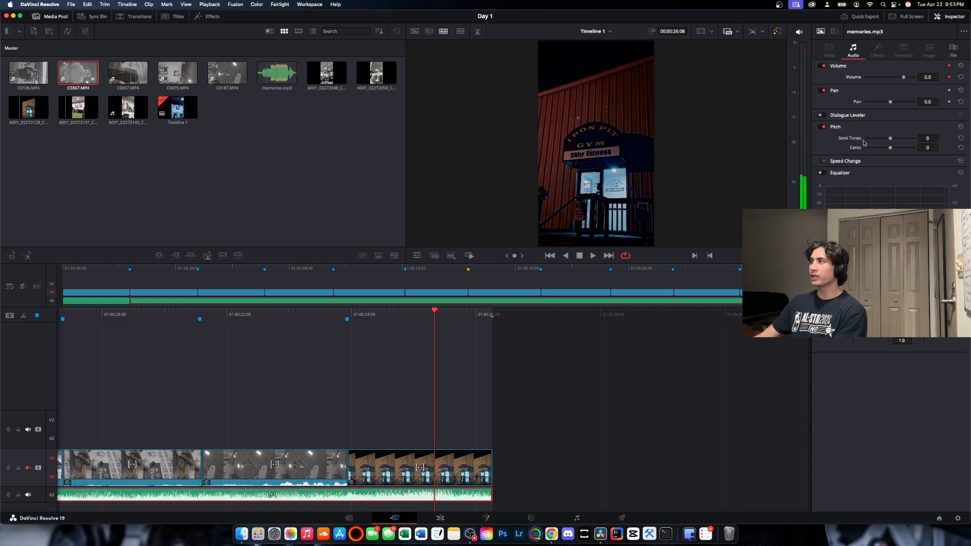
{"action": "left_click", "coordinate": [495, 316]}
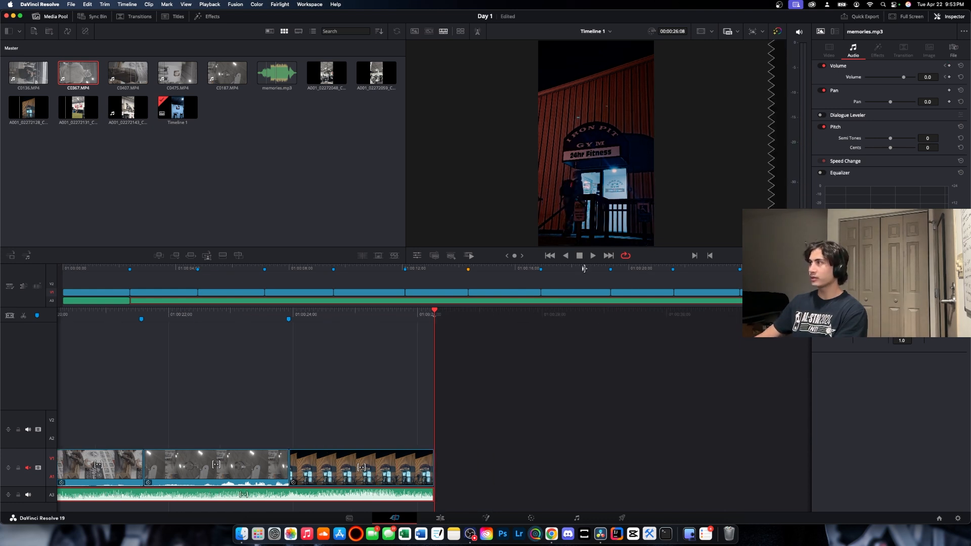
{"action": "left_click_drag", "start_coordinate": [905, 78], "coordinate": [890, 80]}
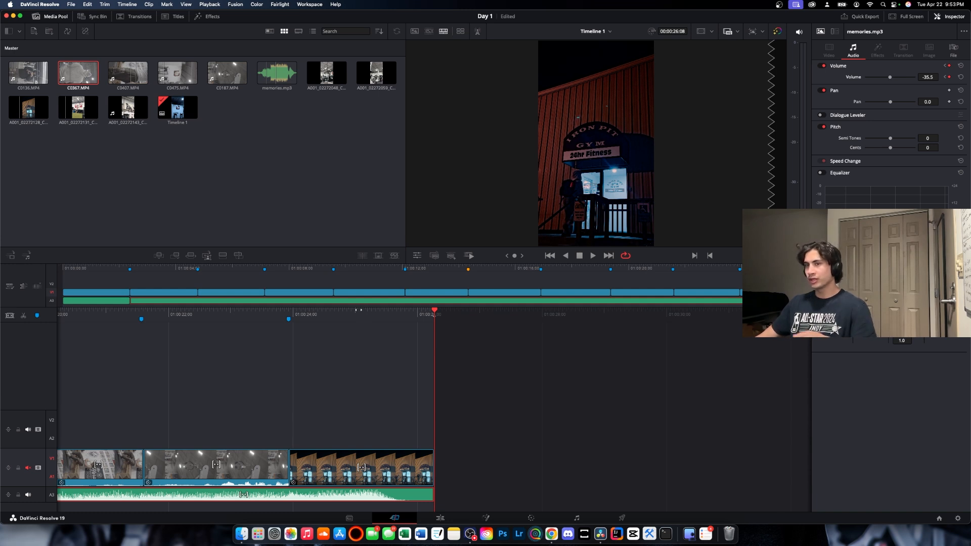
- Play the timeline's last seconds through the loop into the opening to check the music fade-out
{"action": "left_click_drag", "start_coordinate": [366, 315], "coordinate": [528, 311]}
{"action": "key", "text": "space"}
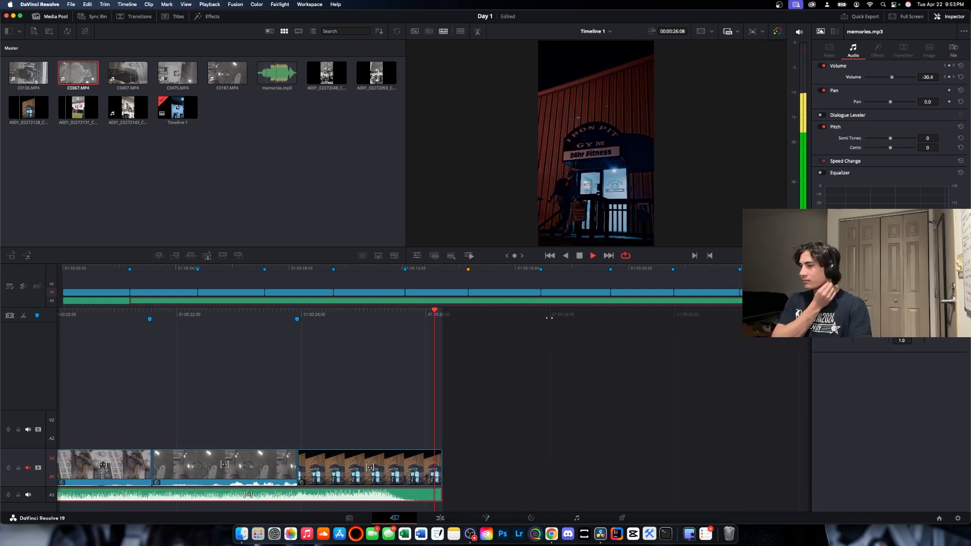
{"action": "key", "text": "space"}
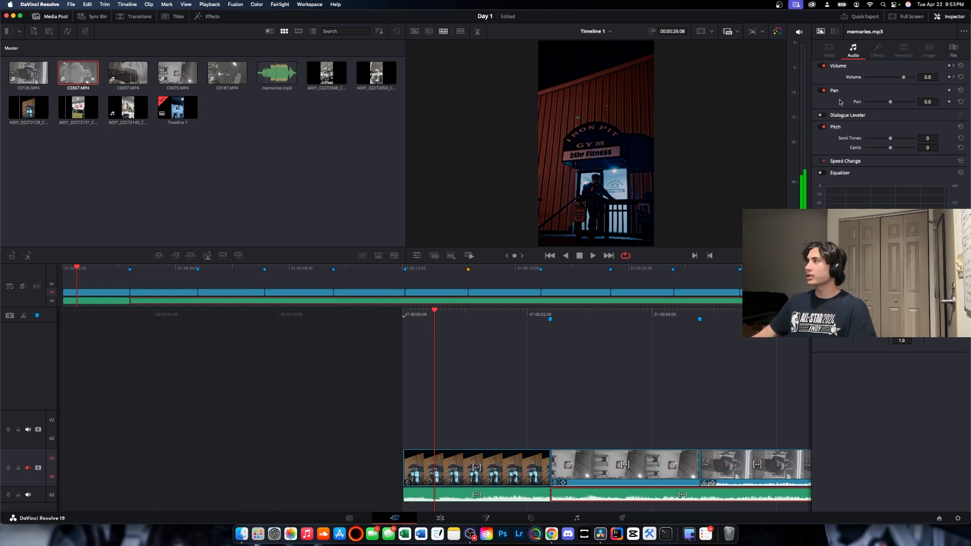